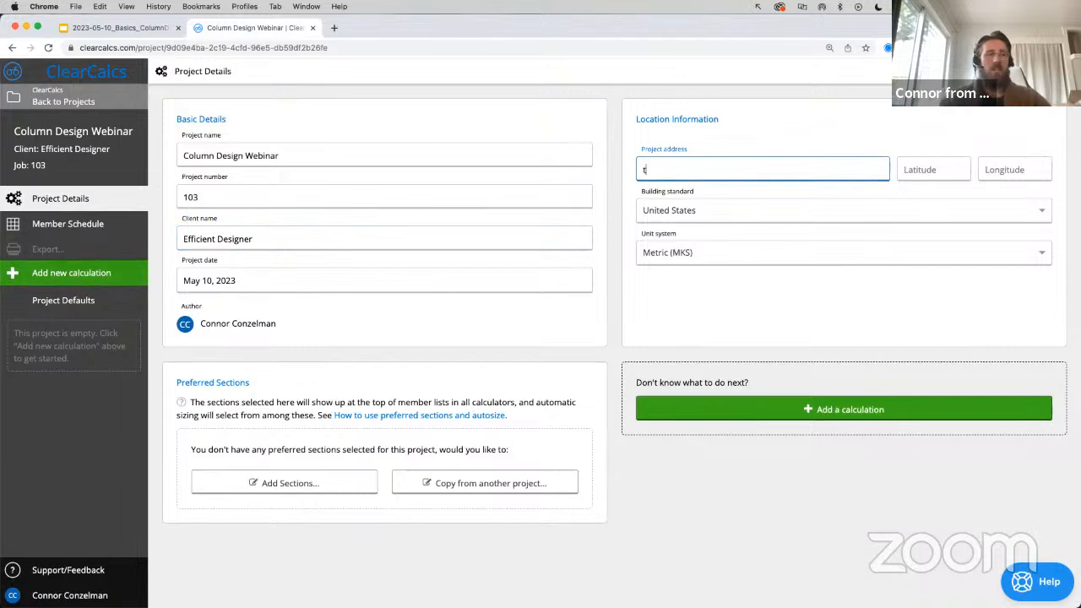
# - Set the project address to NM-68, Taos, NM, USA and the unit system to Imperial (Pounds)
pyautogui.write('os')
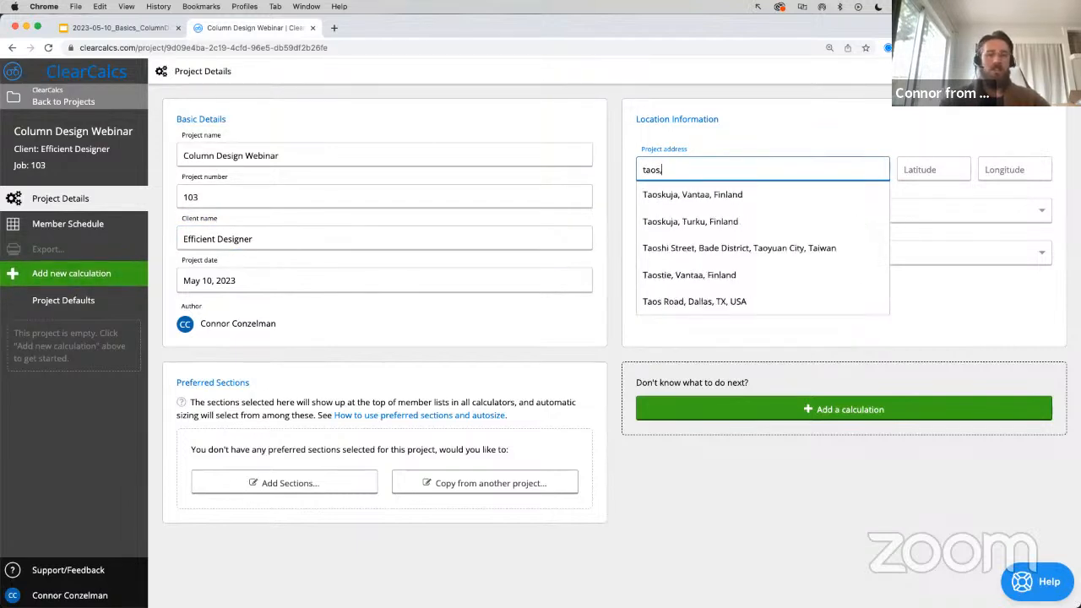
pyautogui.write(', NM')
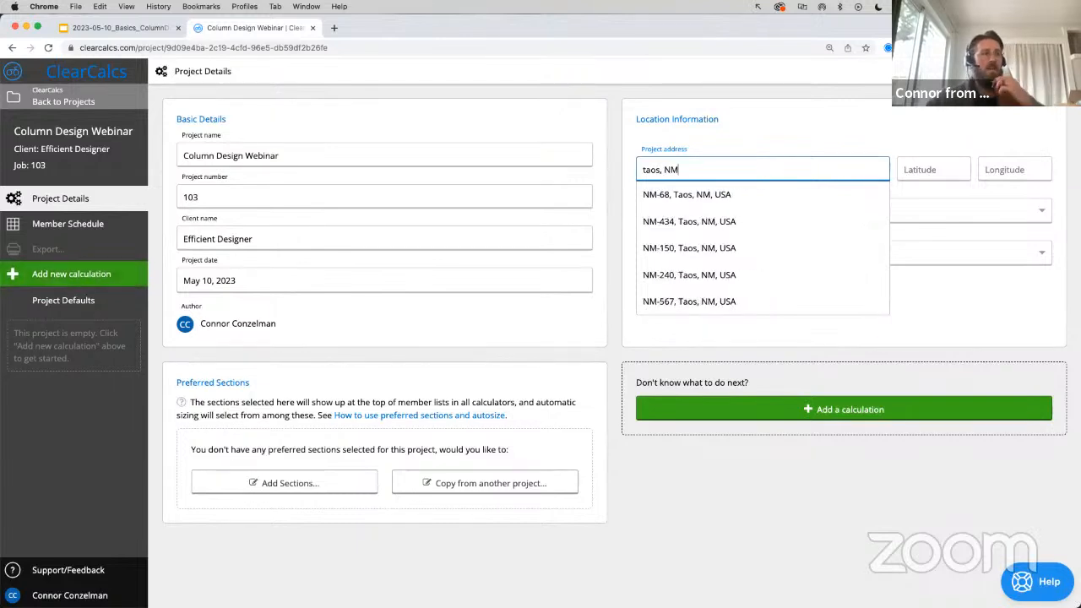
pyautogui.click(670, 194)
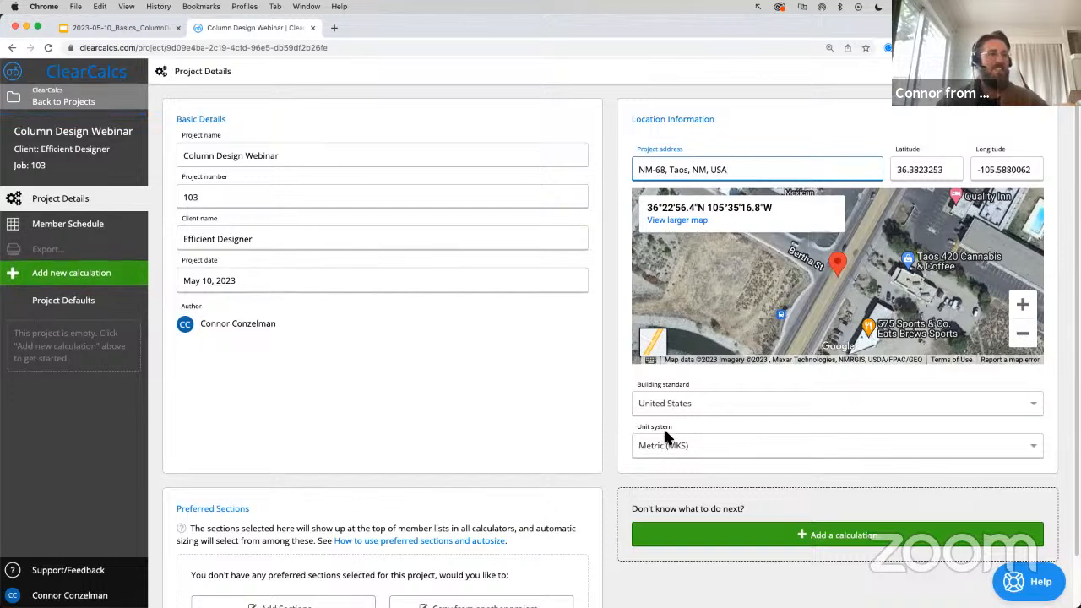
pyautogui.moveTo(672, 424); pyautogui.dragTo(636, 429)
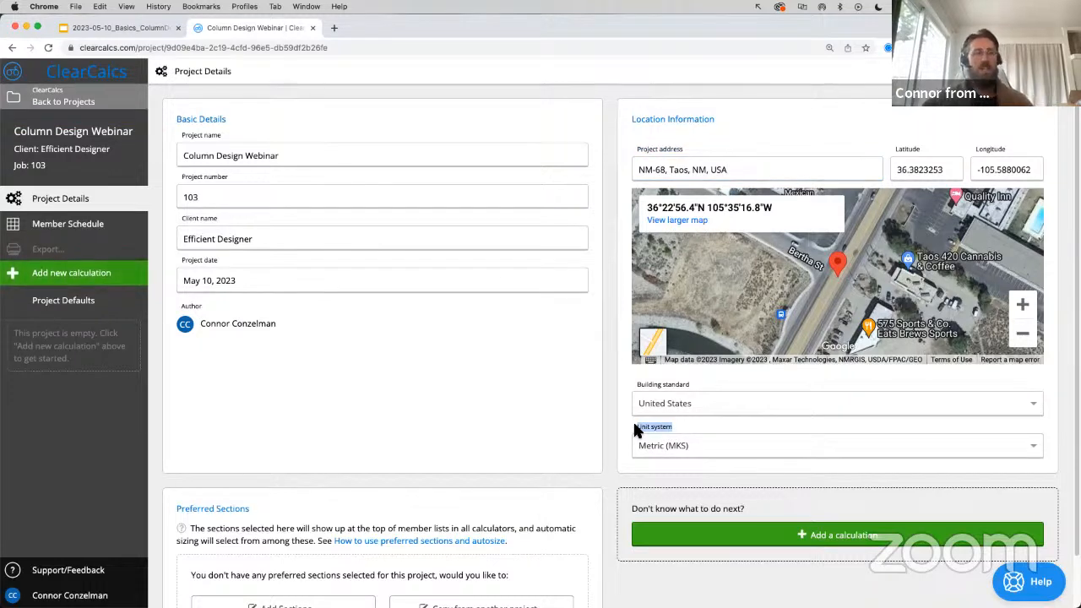
pyautogui.click(647, 441)
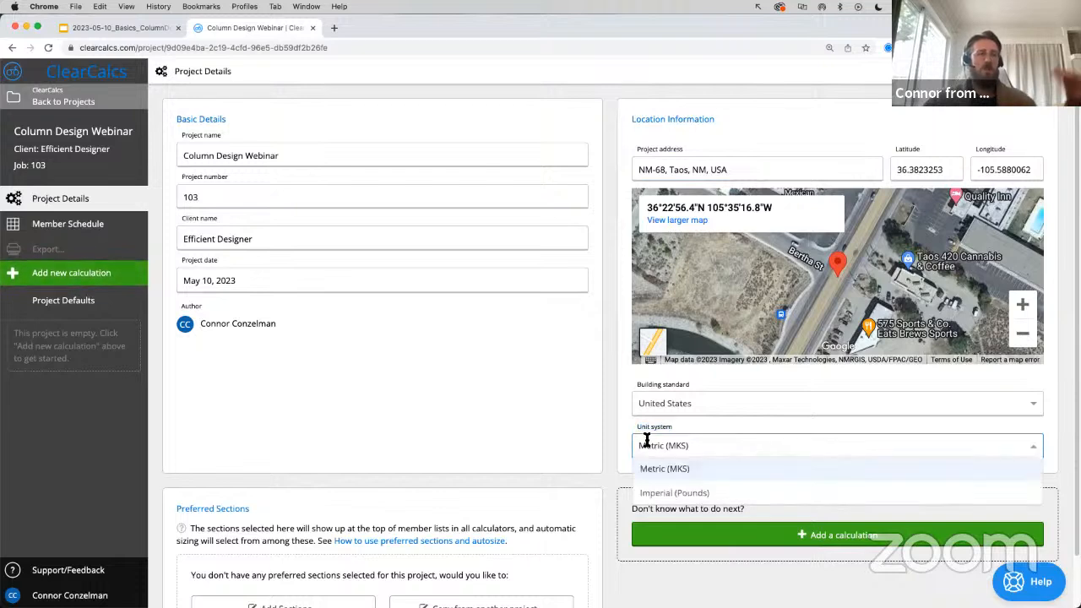
pyautogui.click(660, 493)
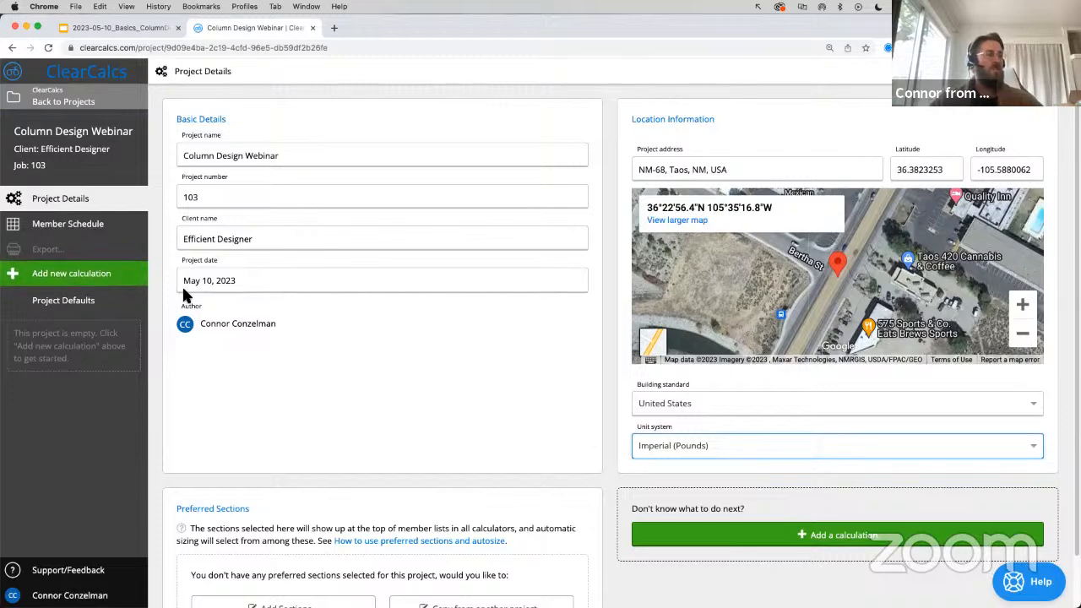
# - Add a new US Wood Column (ASD) calculation using the Exposed Outdoor Isolated Column preset
pyautogui.click(119, 272)
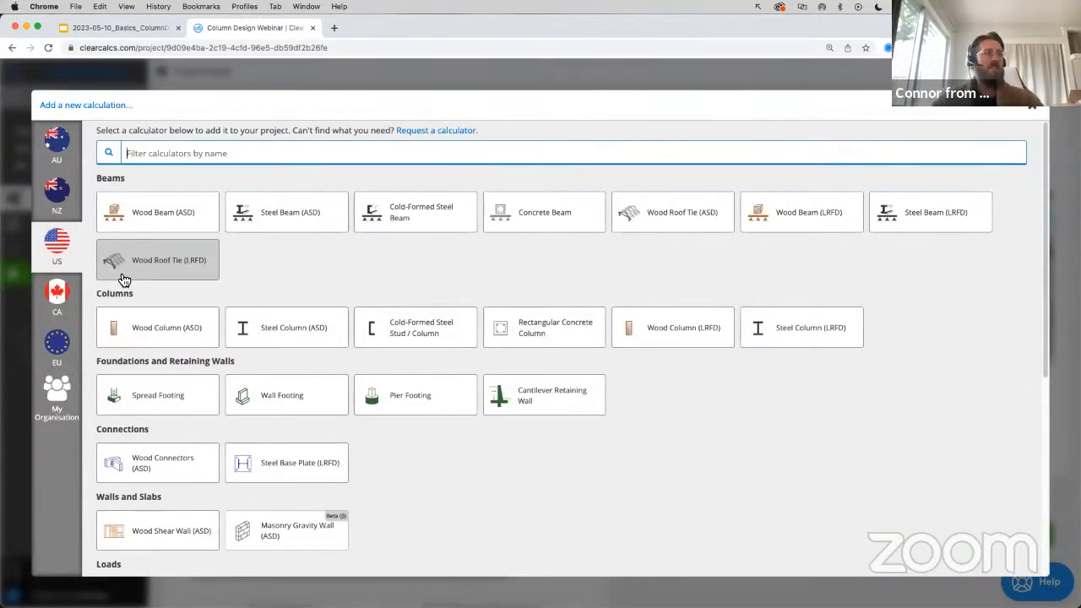
pyautogui.scroll(-1, 127, 287)
pyautogui.click(133, 314)
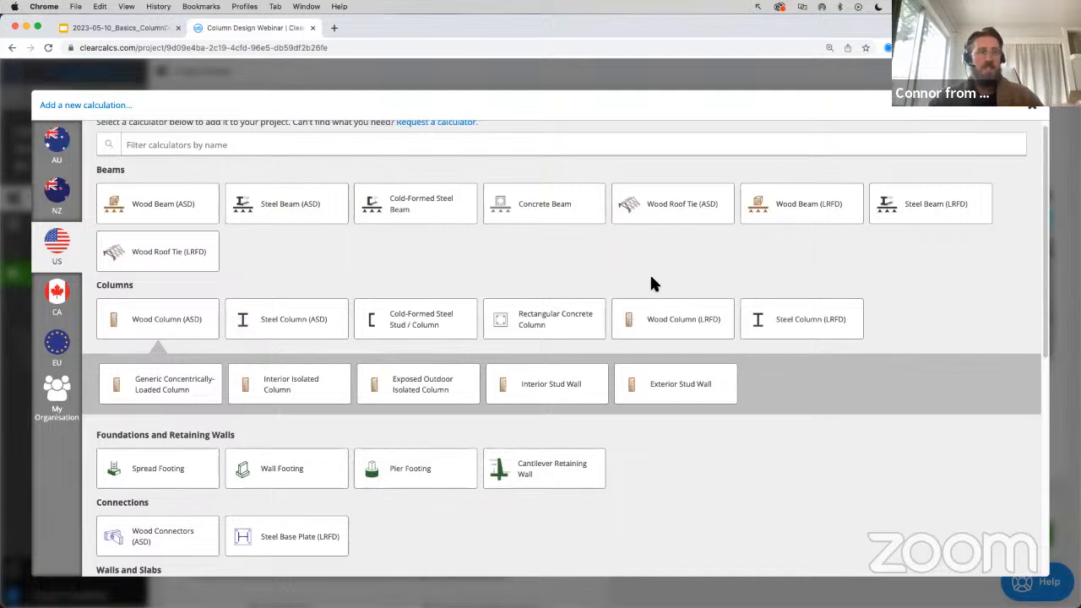
pyautogui.click(651, 324)
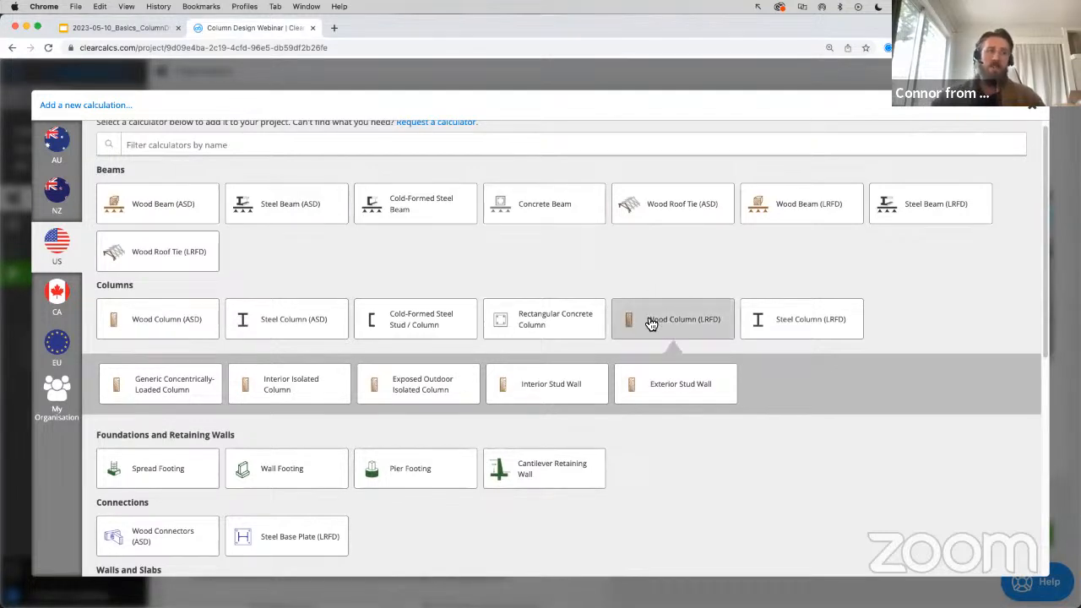
pyautogui.click(207, 321)
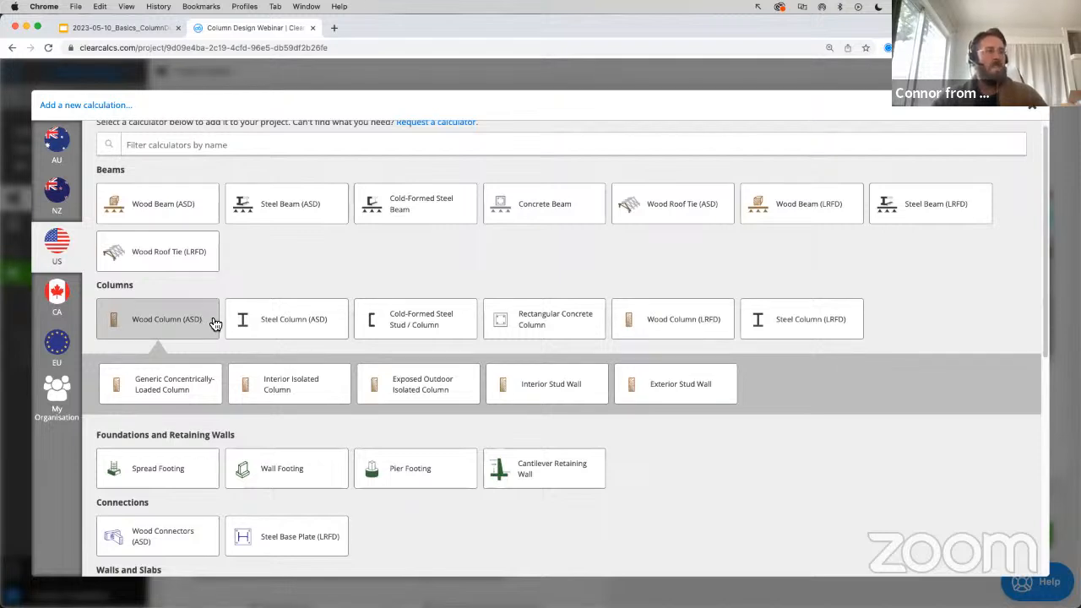
pyautogui.click(386, 395)
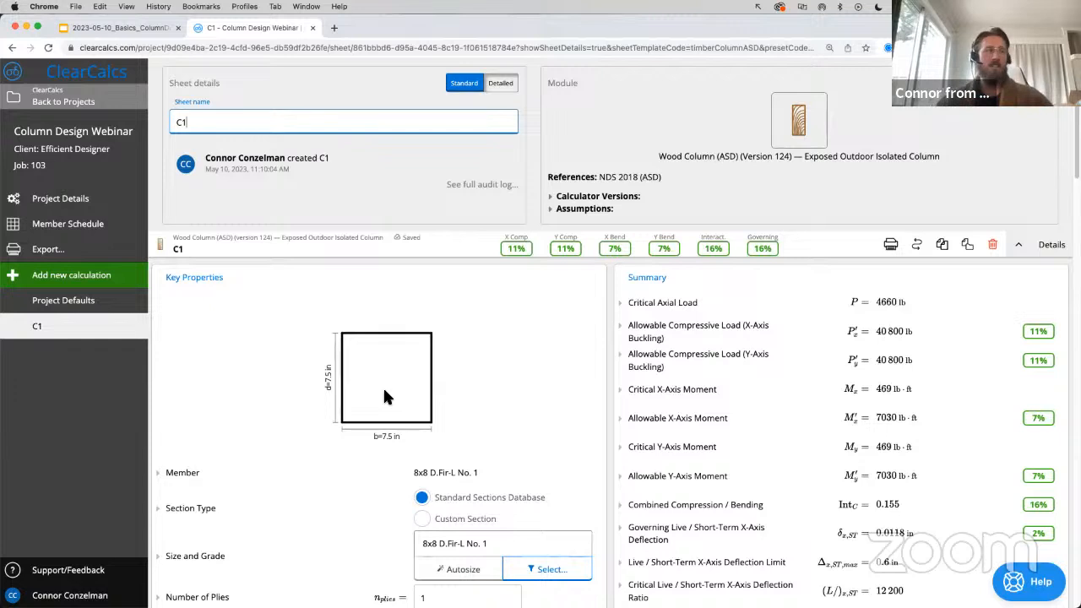
# - Rename the calculation sheet as "Example 1 - Deck Post"
pyautogui.doubleClick(214, 124)
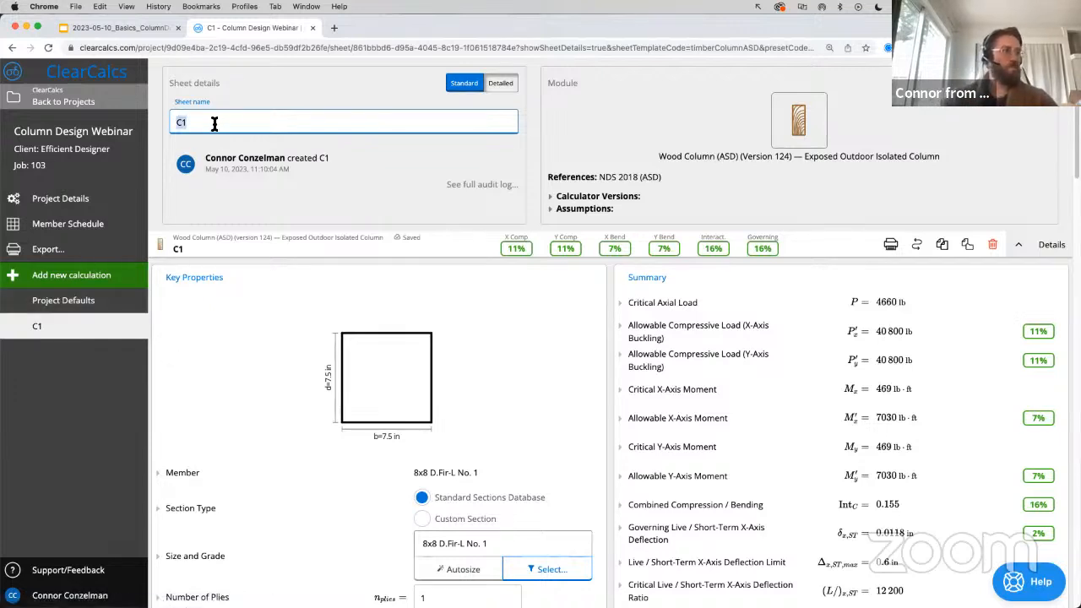
pyautogui.write('E')
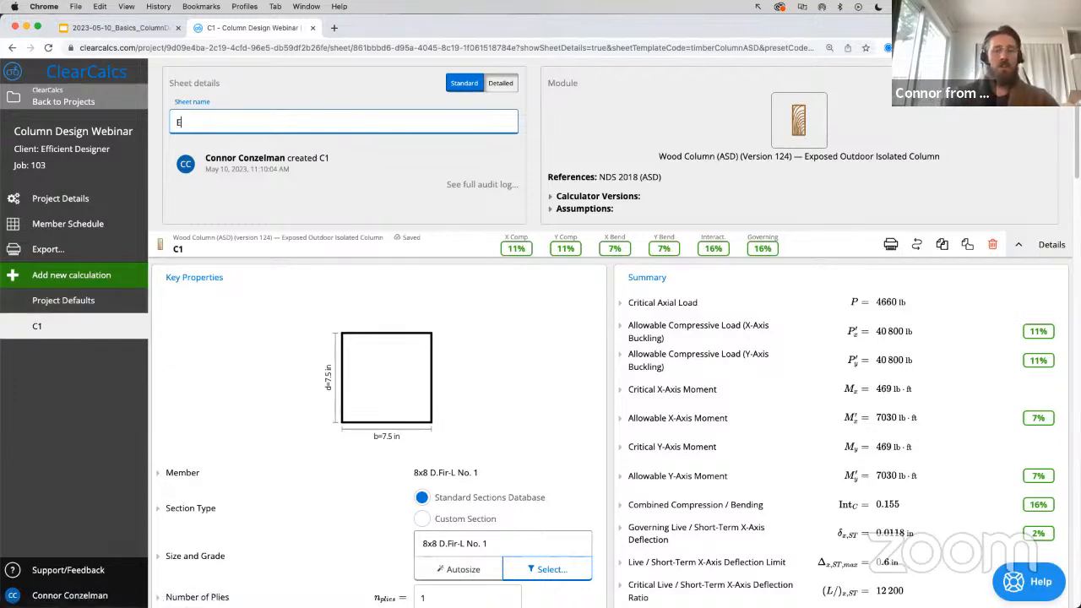
pyautogui.write('xample 1 - Dekck')
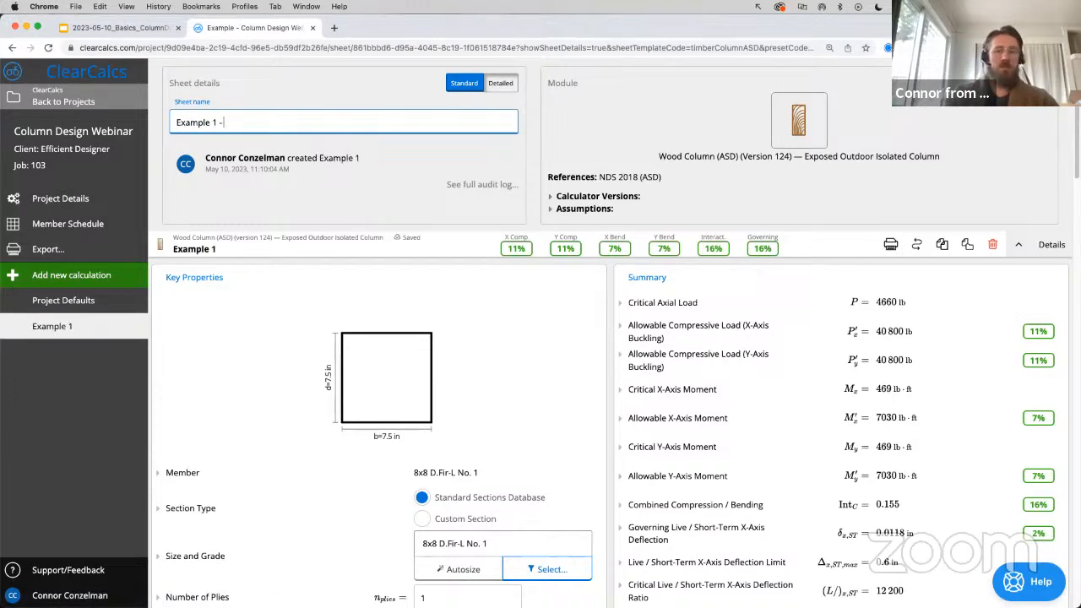
pyautogui.press('BackSpace')
pyautogui.press('BackSpace')
pyautogui.press('BackSpace')
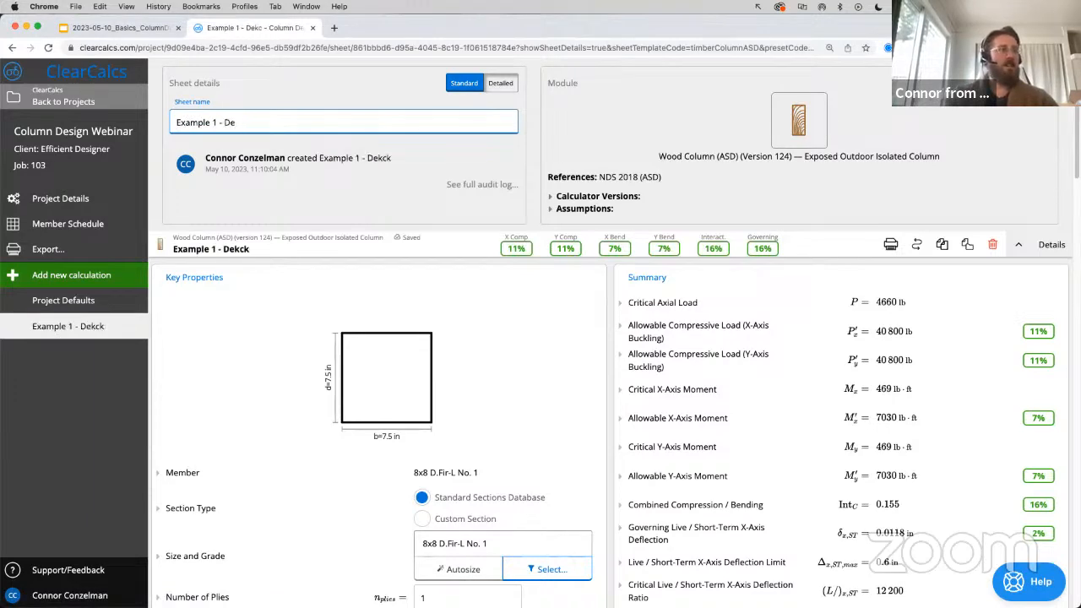
pyautogui.write('ck (pst')
pyautogui.press('BackSpace')
pyautogui.press('BackSpace')
pyautogui.press('BackSpace')
pyautogui.press('BackSpace')
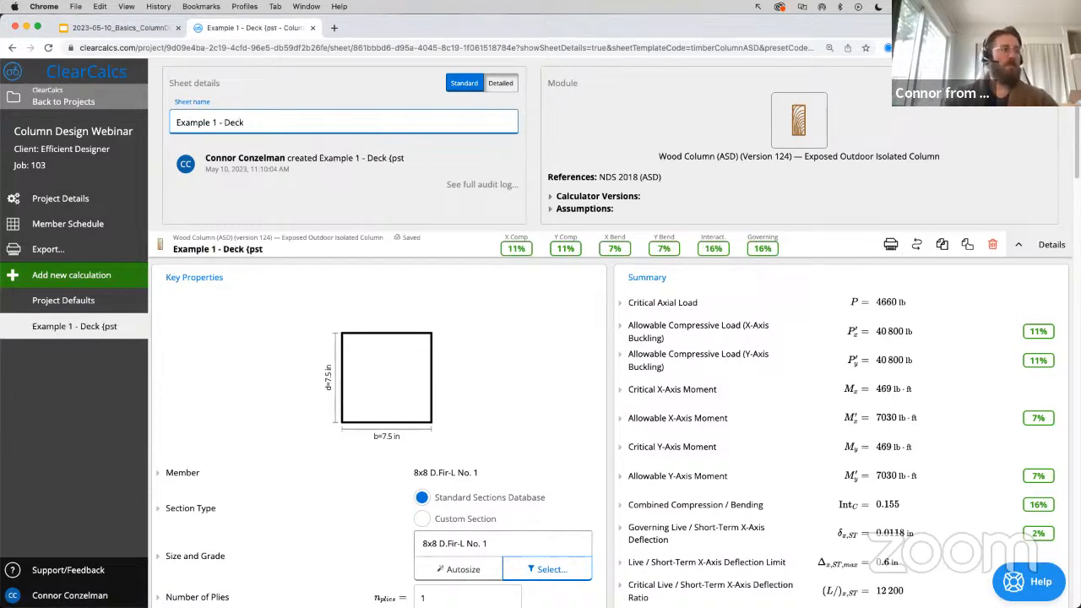
pyautogui.write('Post')
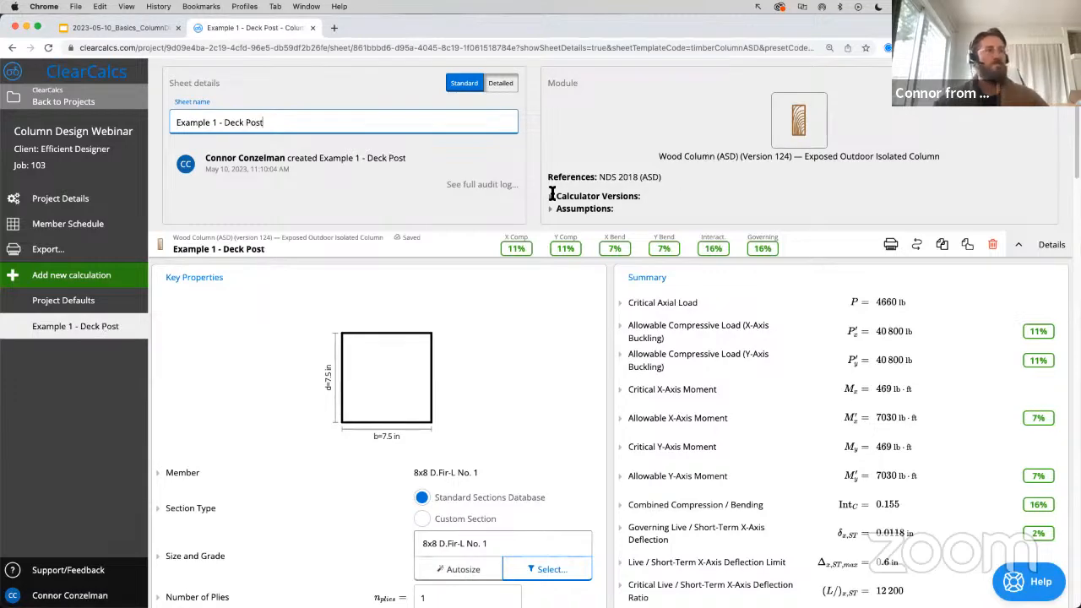
# - Consult the Example 1 slide in Google Slides for the column's given data, and set the column height to 10 ft in ClearCalcs
pyautogui.scroll(-2, 1009, 235)
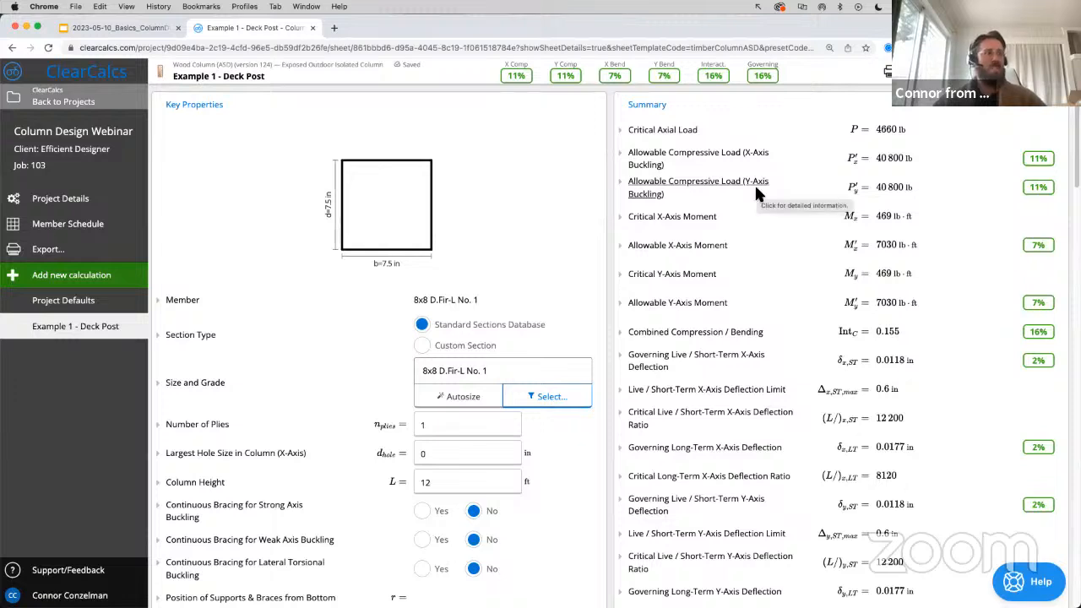
pyautogui.click(110, 27)
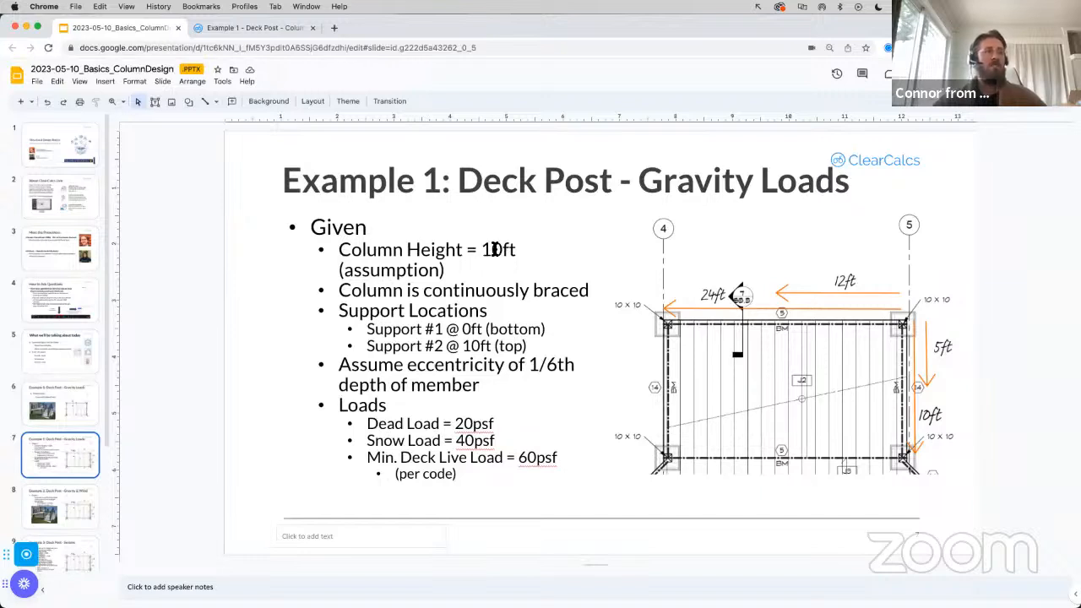
pyautogui.tripleClick(471, 292)
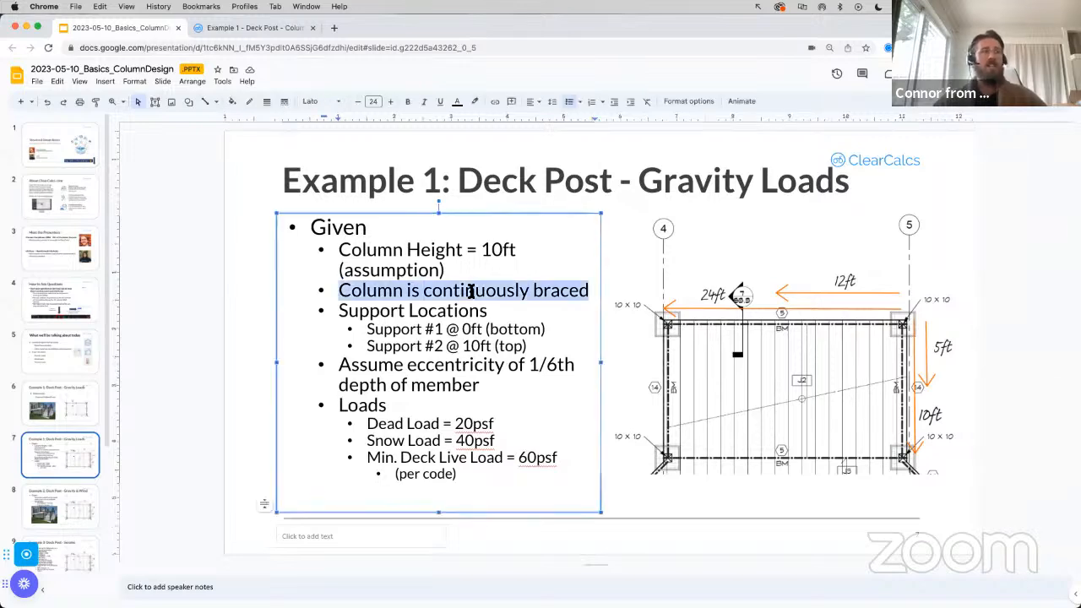
pyautogui.click(237, 30)
pyautogui.scroll(-2, 441, 444)
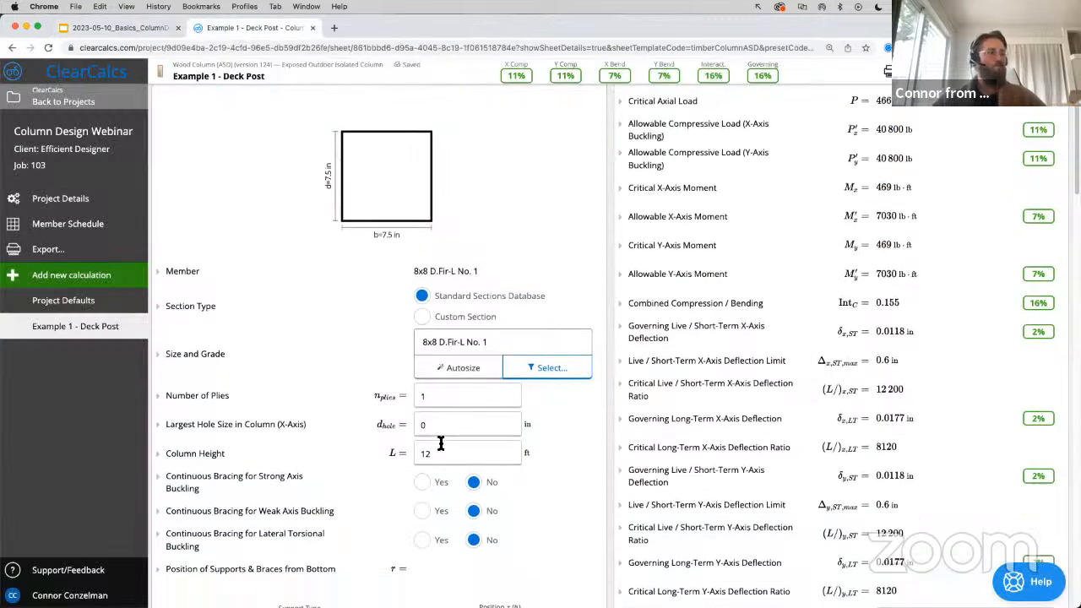
pyautogui.click(439, 424)
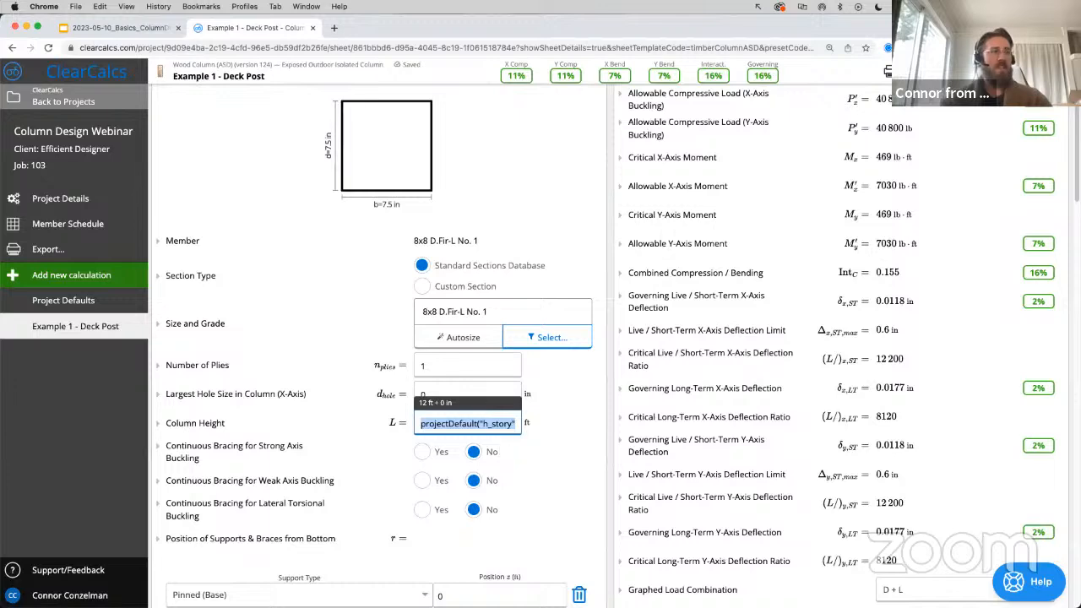
pyautogui.write('10ft')
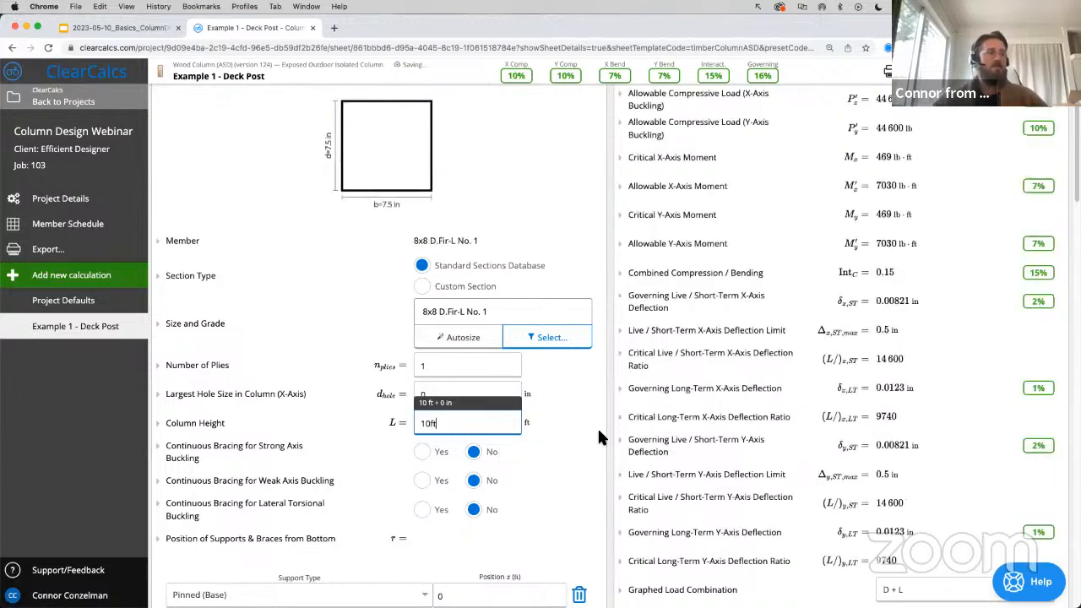
pyautogui.click(598, 427)
# - Set continuous bracing to Yes for both strong axis and weak axis buckling
pyautogui.scroll(-2, 448, 415)
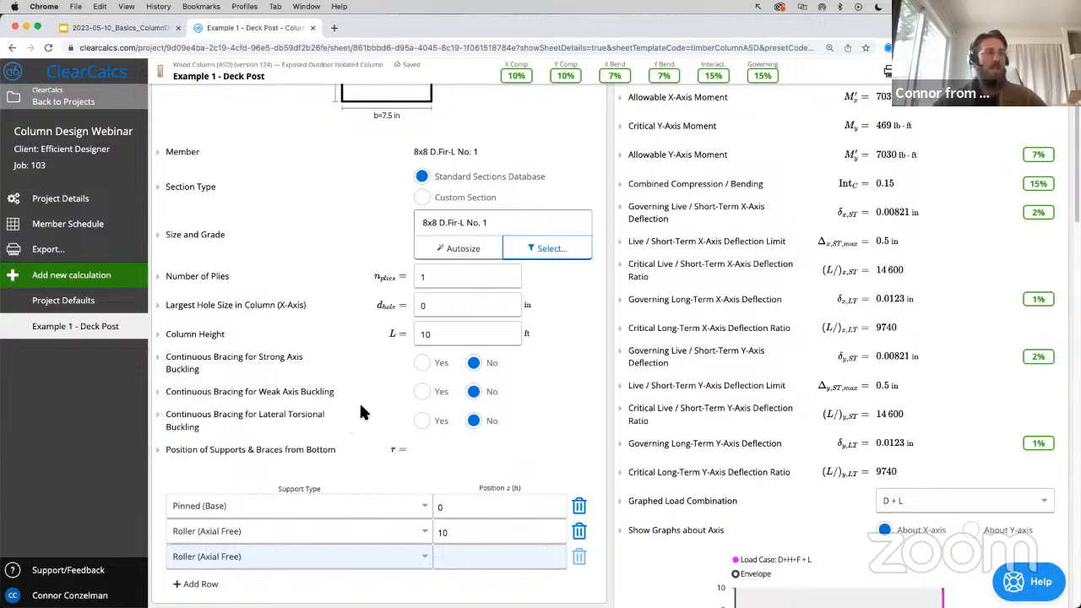
pyautogui.click(430, 365)
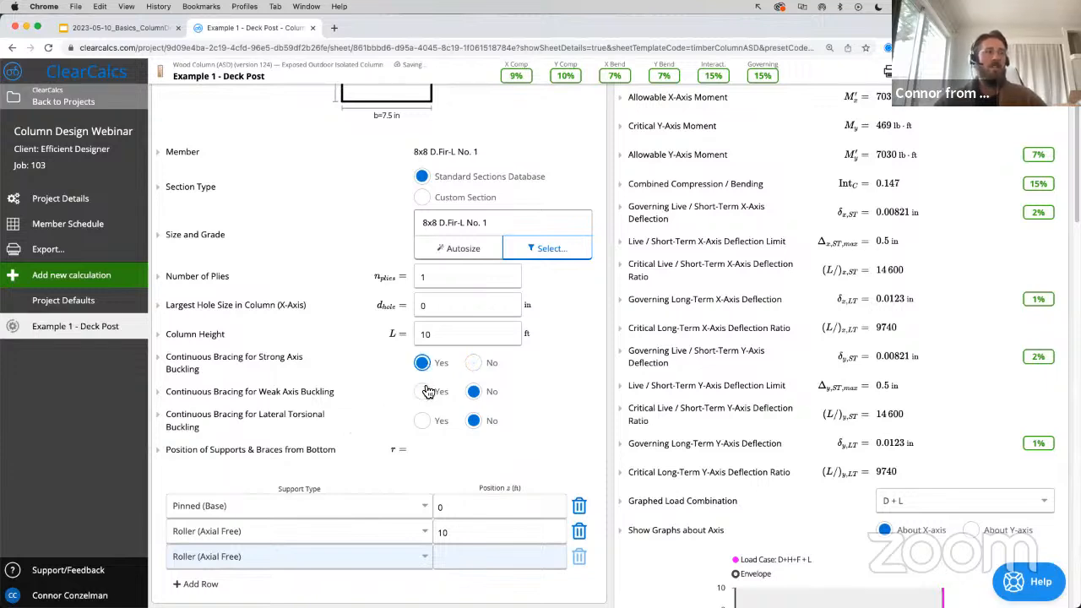
pyautogui.click(425, 392)
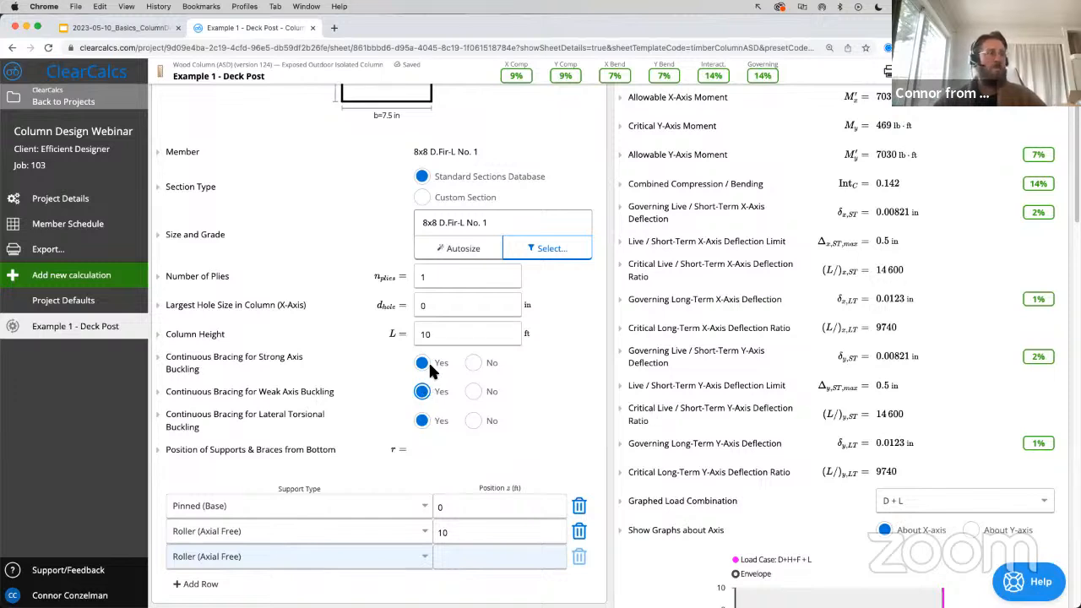
# - Check the support locations on the Google Slides example against the column's support positions in ClearCalcs
pyautogui.click(145, 26)
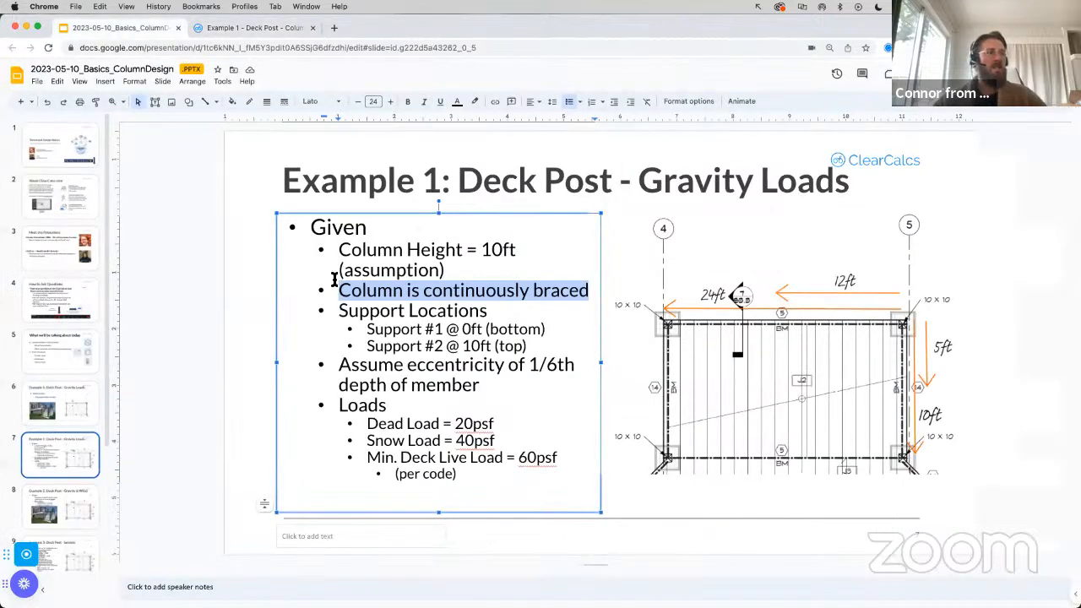
pyautogui.moveTo(527, 346); pyautogui.dragTo(361, 328)
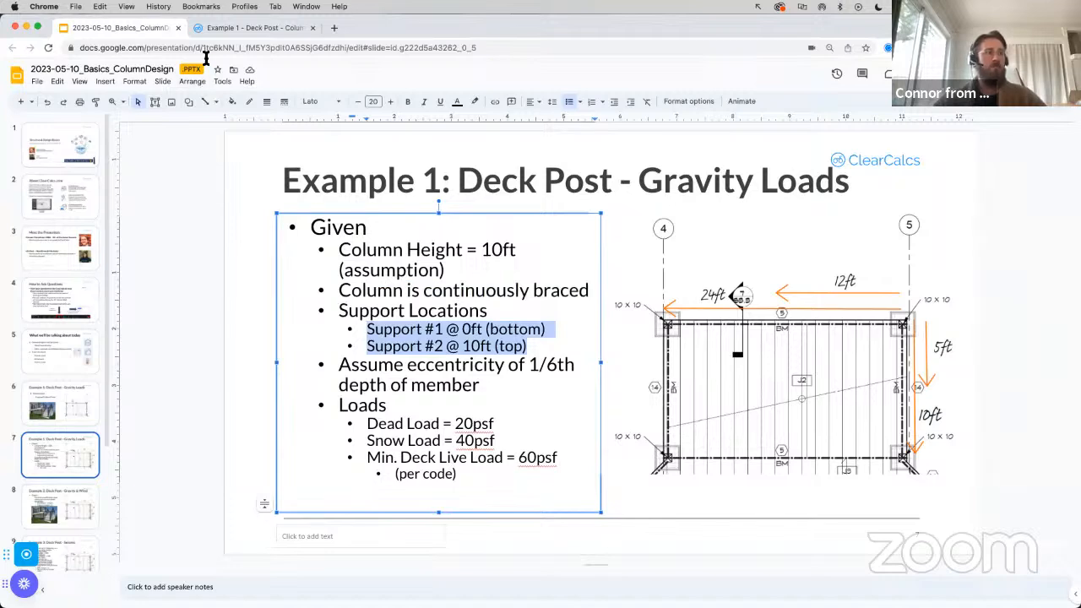
pyautogui.click(208, 28)
pyautogui.scroll(-2, 544, 355)
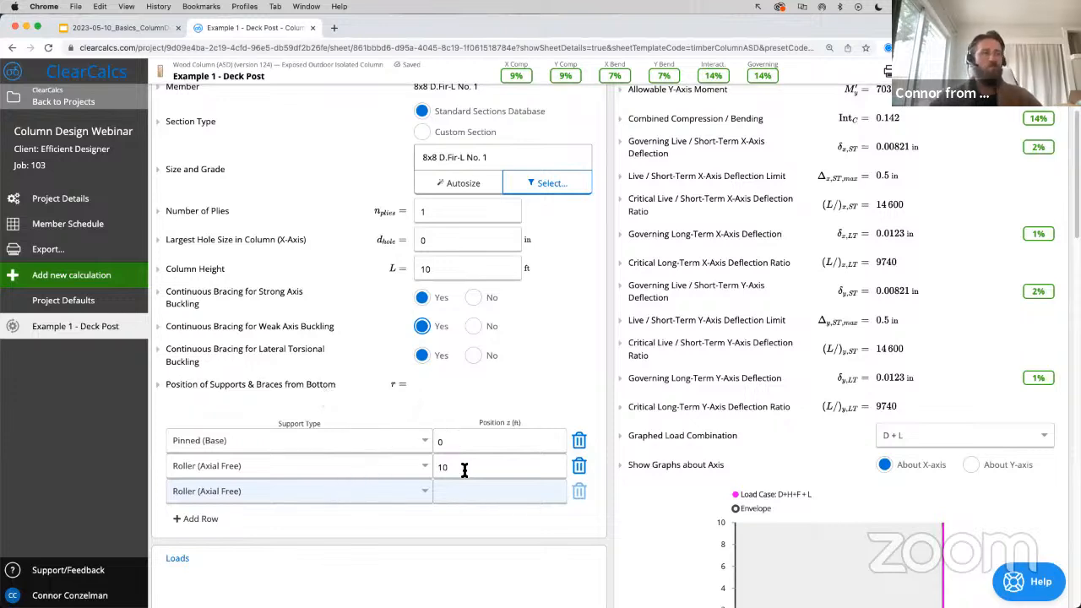
pyautogui.scroll(-2, 398, 448)
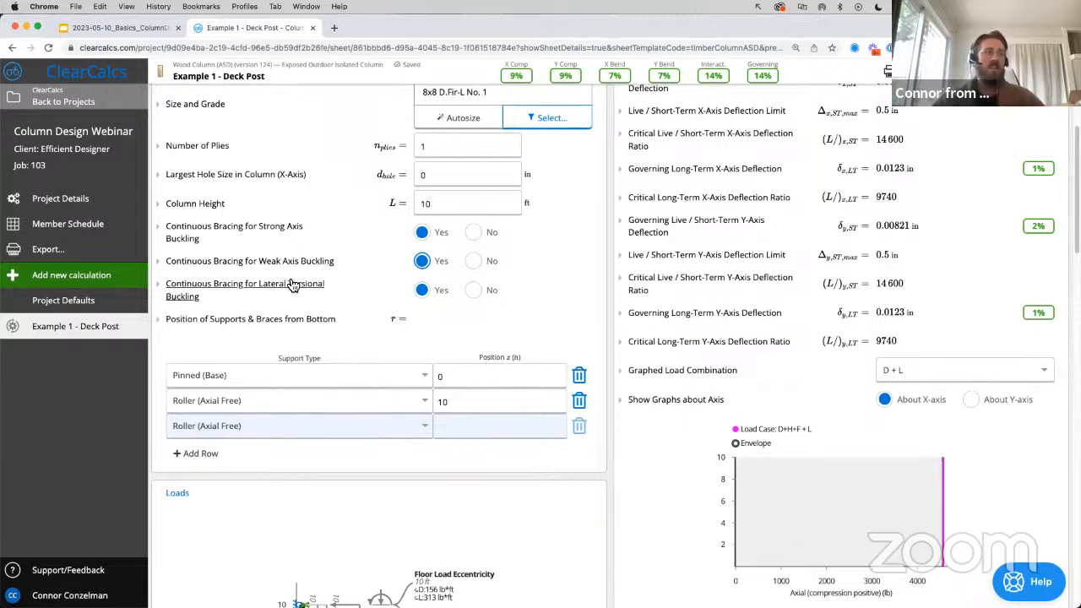
# - Add a Strong Axis Brace to the supports table at position L/2
pyautogui.click(288, 426)
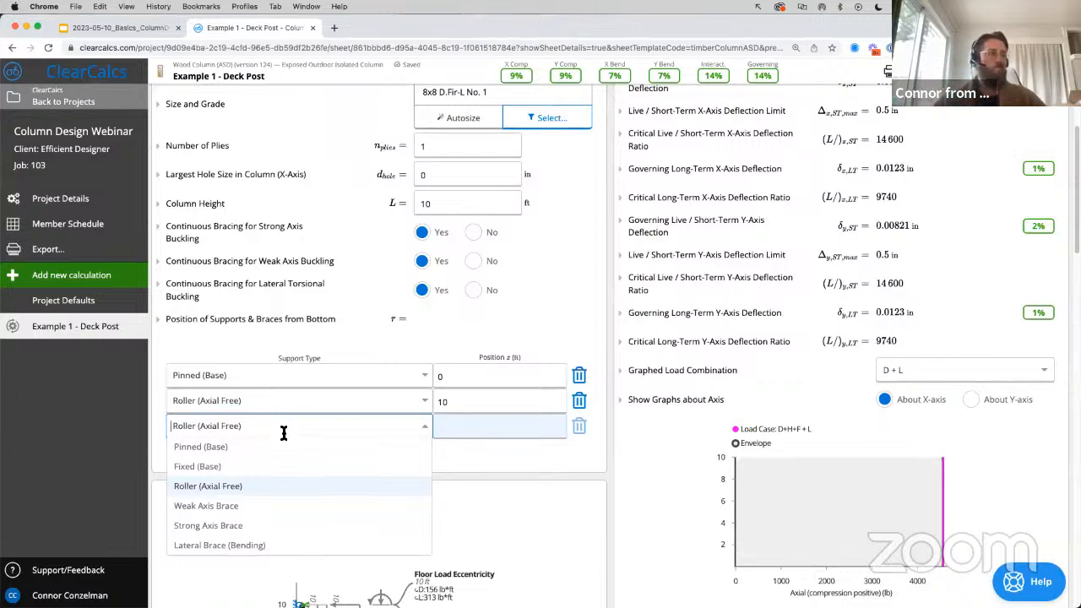
pyautogui.click(251, 525)
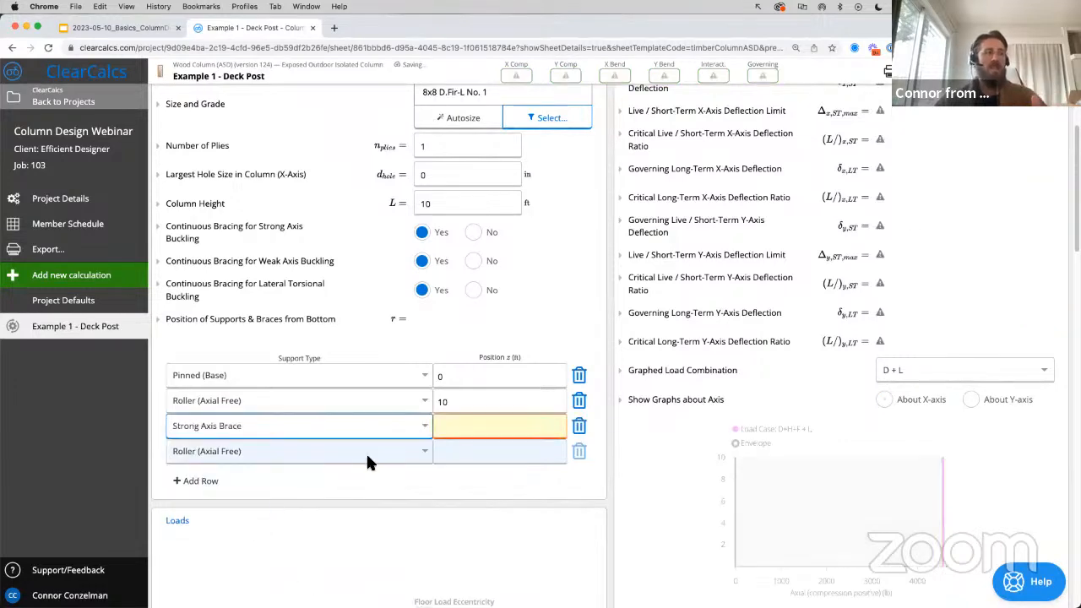
pyautogui.click(466, 424)
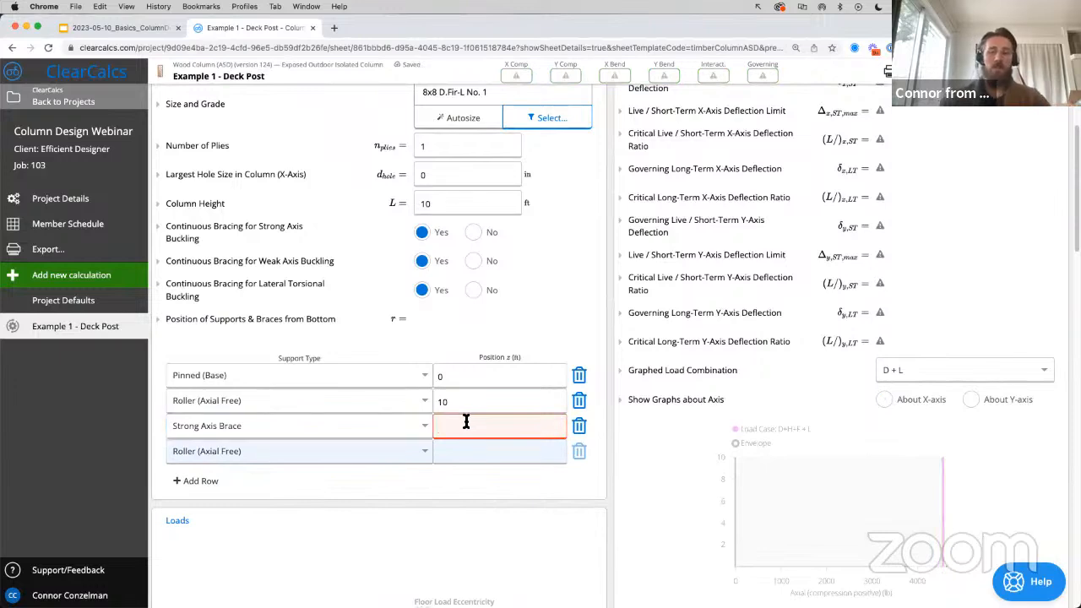
pyautogui.write('L/2')
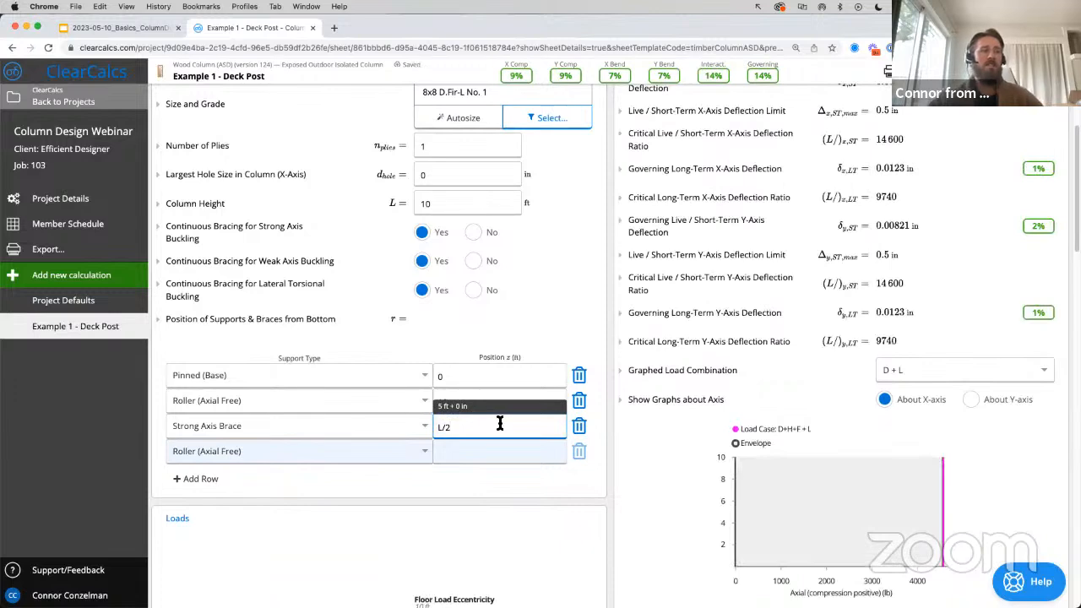
pyautogui.click(604, 367)
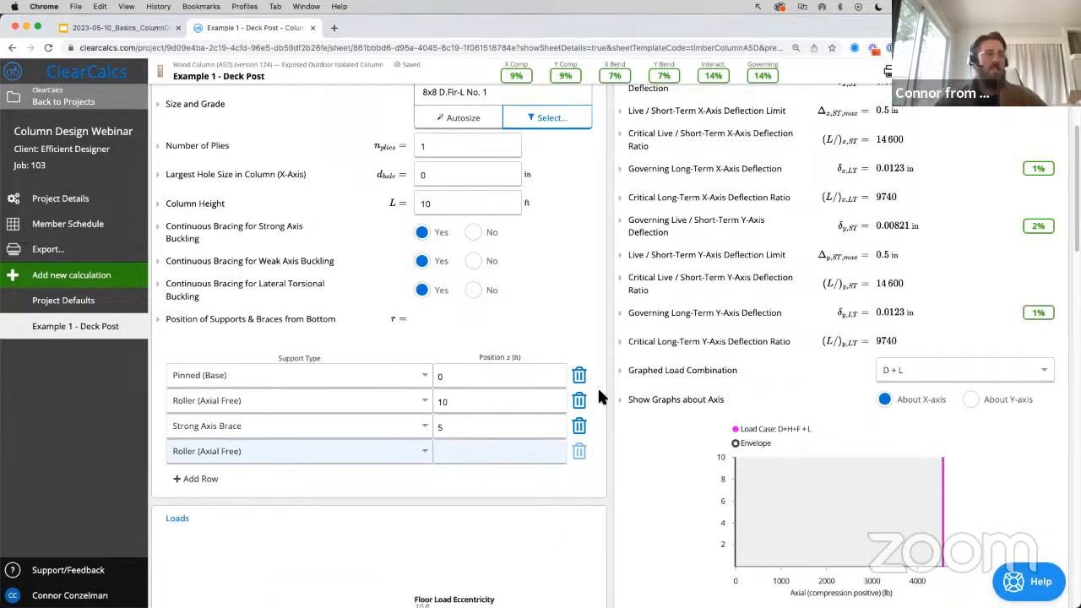
# - Check the brace in the loads diagram, and delete the Strong Axis Brace row from the supports table
pyautogui.scroll(-5, 599, 388)
pyautogui.scroll(-2, 598, 391)
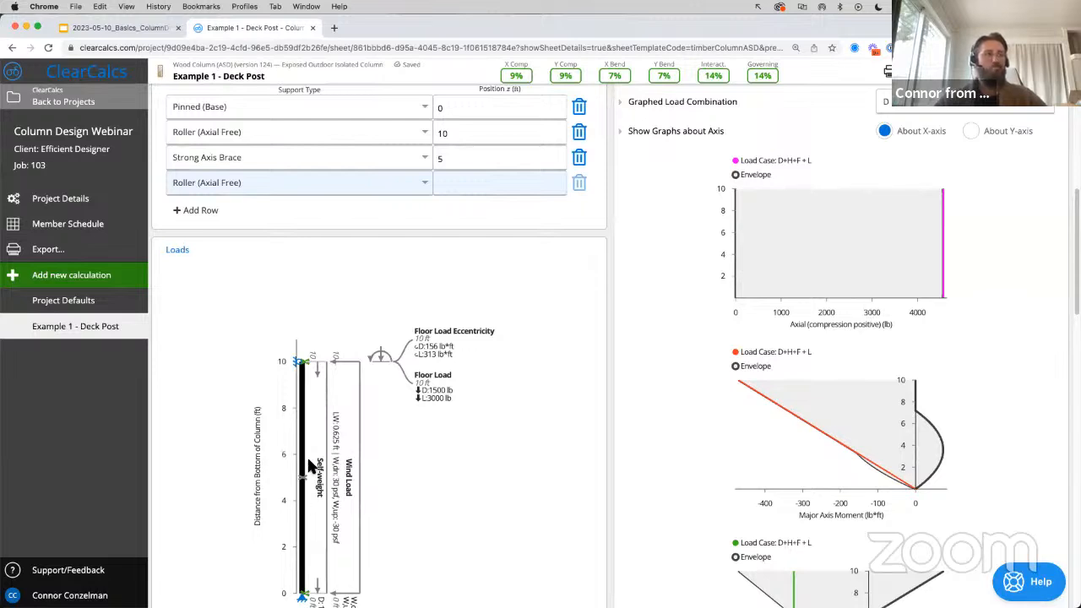
pyautogui.scroll(1, 511, 376)
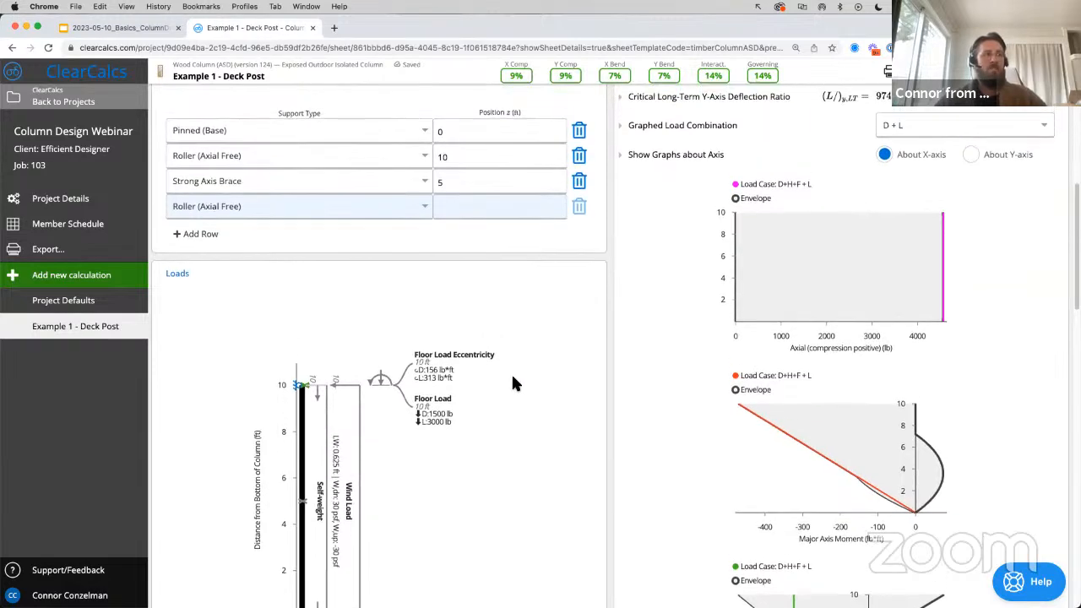
pyautogui.click(577, 180)
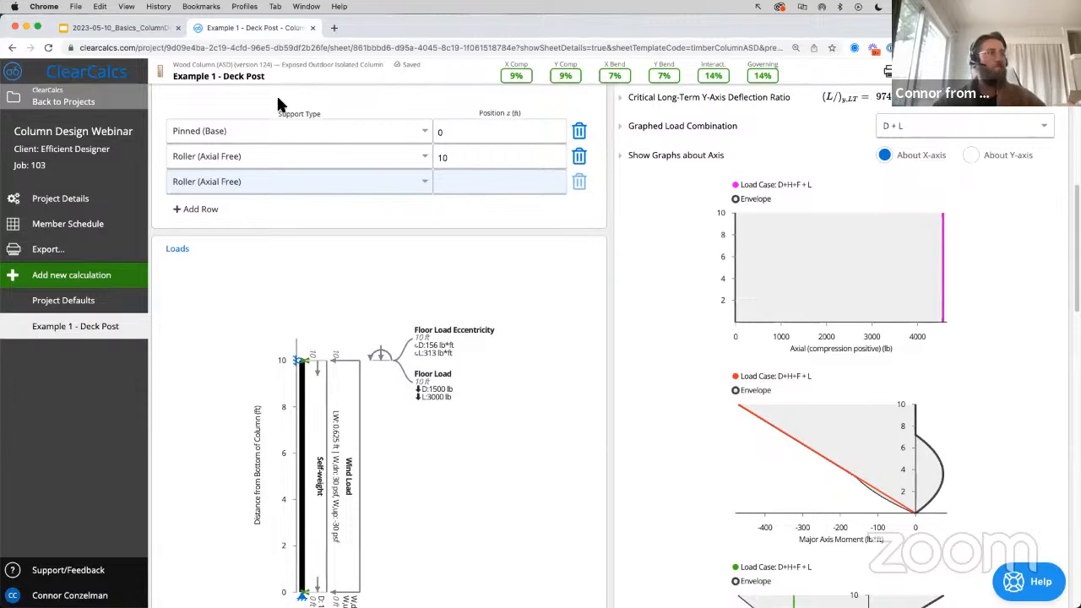
# - Switch to Google Slides and consult the load eccentricity assumption in the Example 1 given data
pyautogui.click(139, 28)
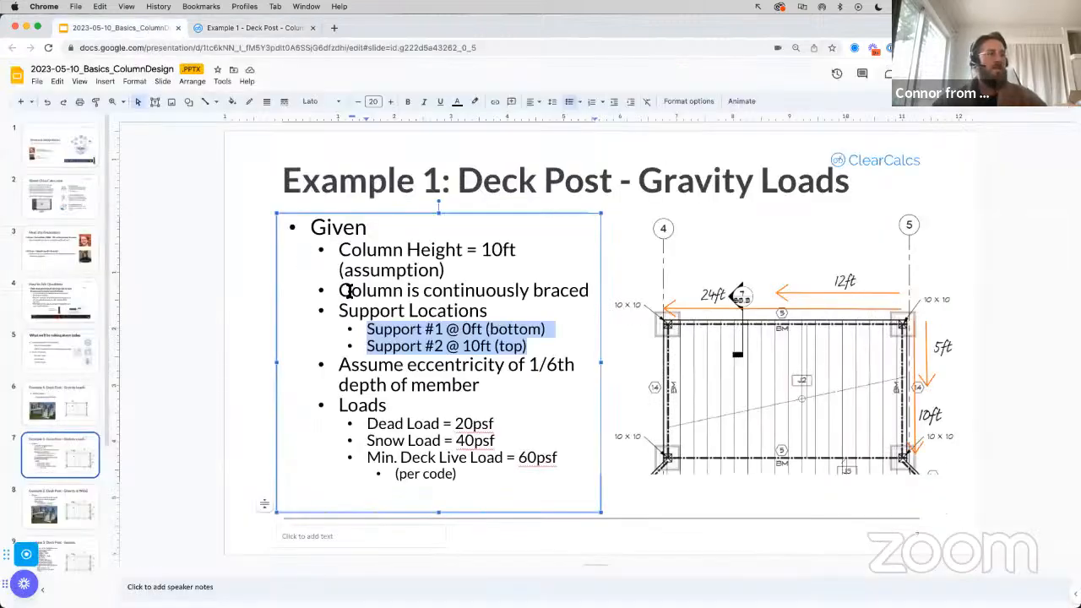
pyautogui.click(487, 391)
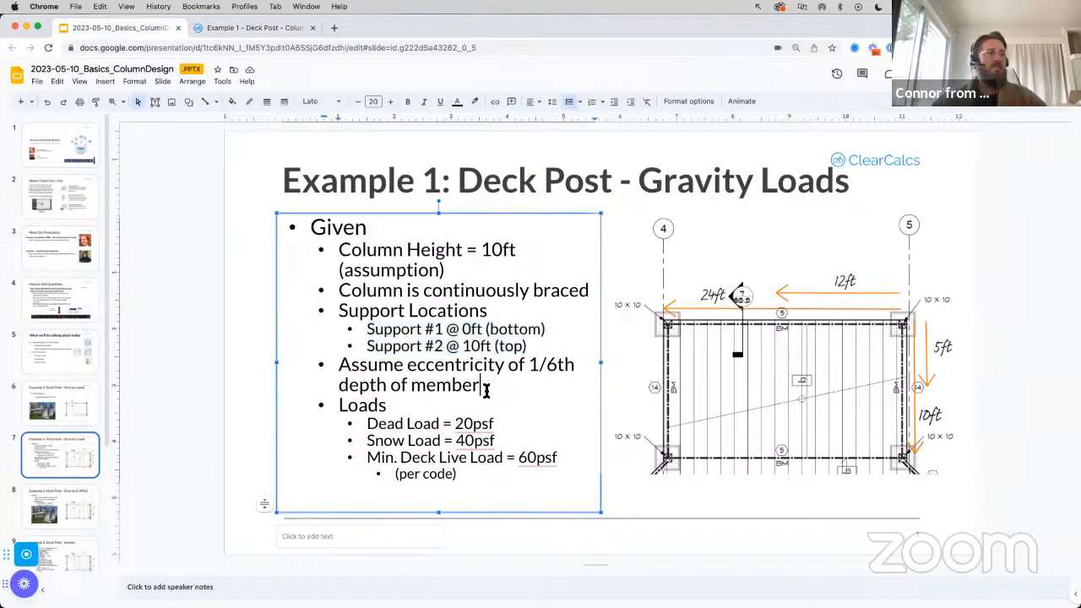
pyautogui.moveTo(486, 390); pyautogui.dragTo(337, 370)
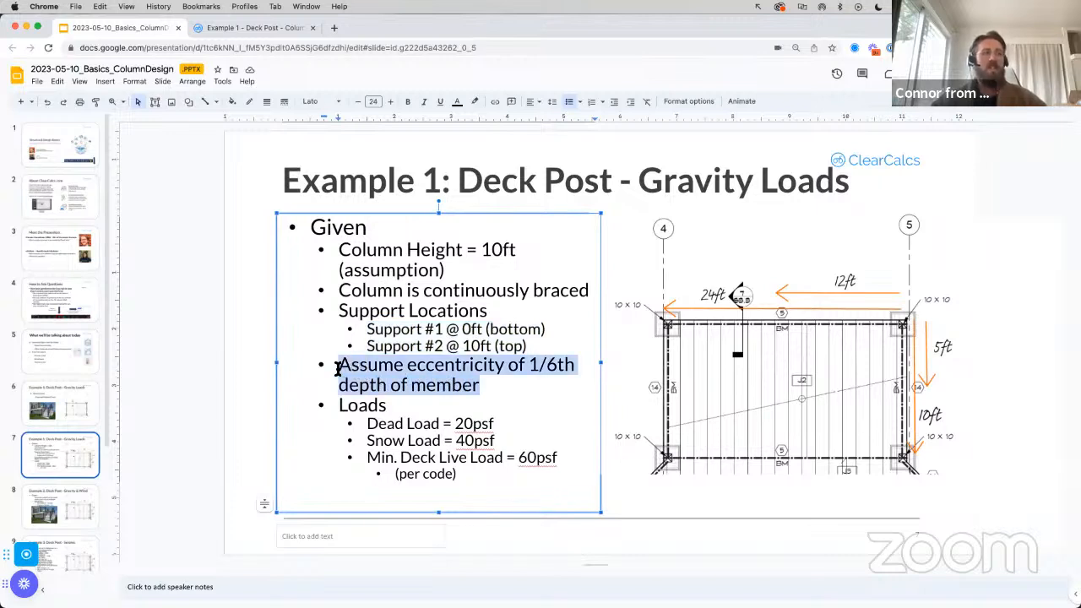
# - In ClearCalcs, examine the description and formula of the default load eccentricity for bending about the X-axis
pyautogui.click(241, 28)
pyautogui.scroll(-5, 334, 333)
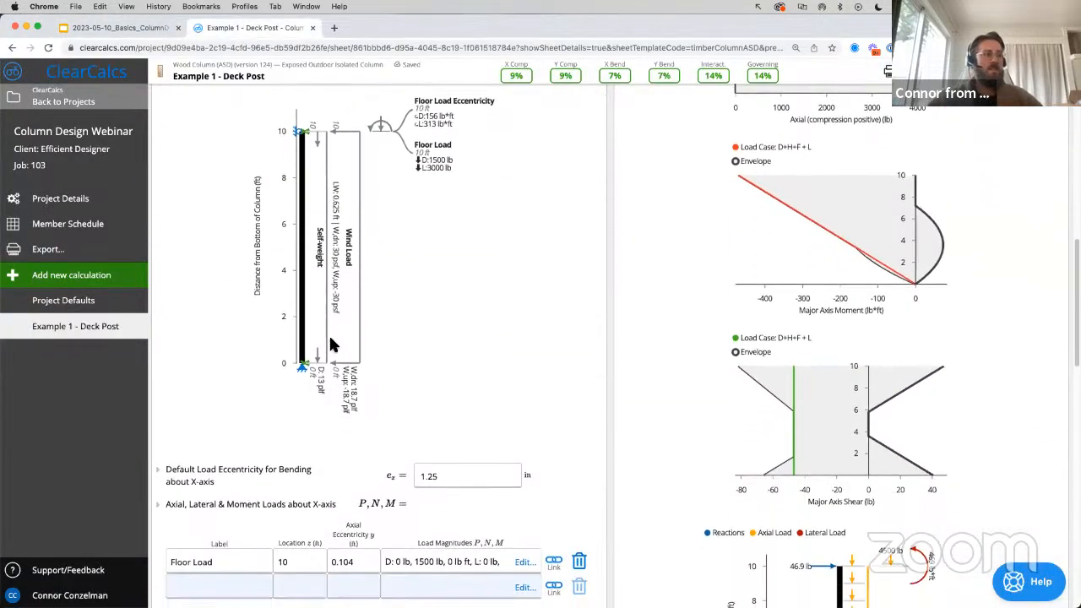
pyautogui.click(254, 479)
pyautogui.scroll(-1, 254, 479)
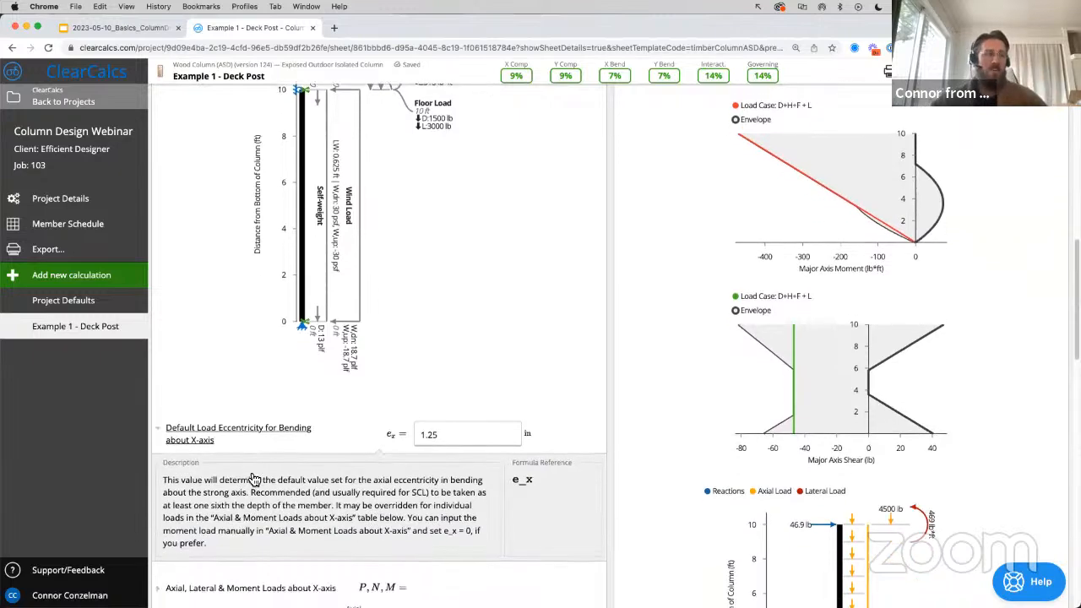
pyautogui.click(443, 425)
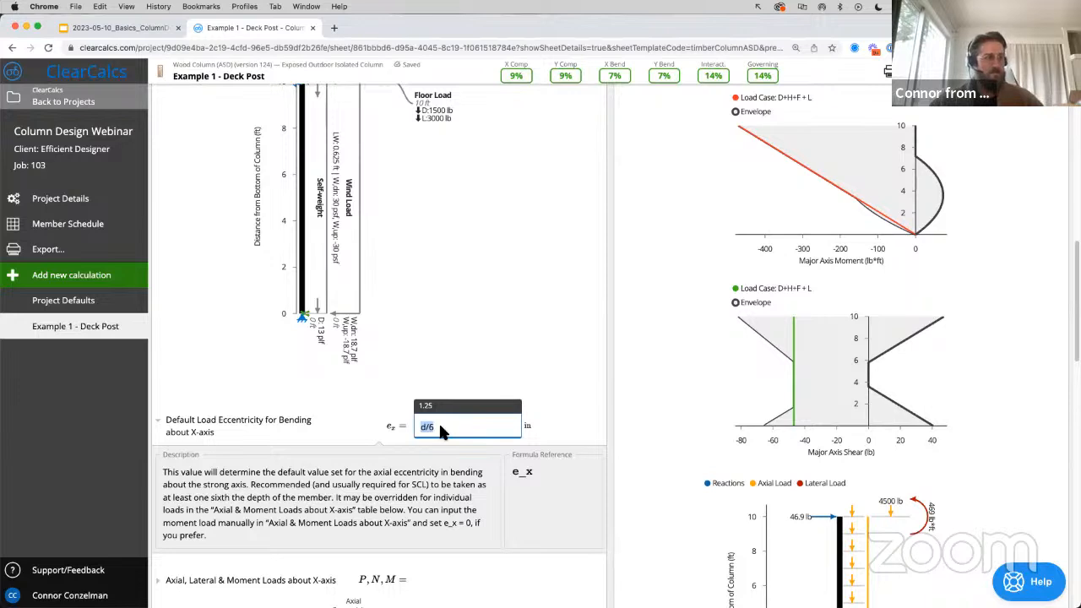
pyautogui.scroll(-1, 253, 431)
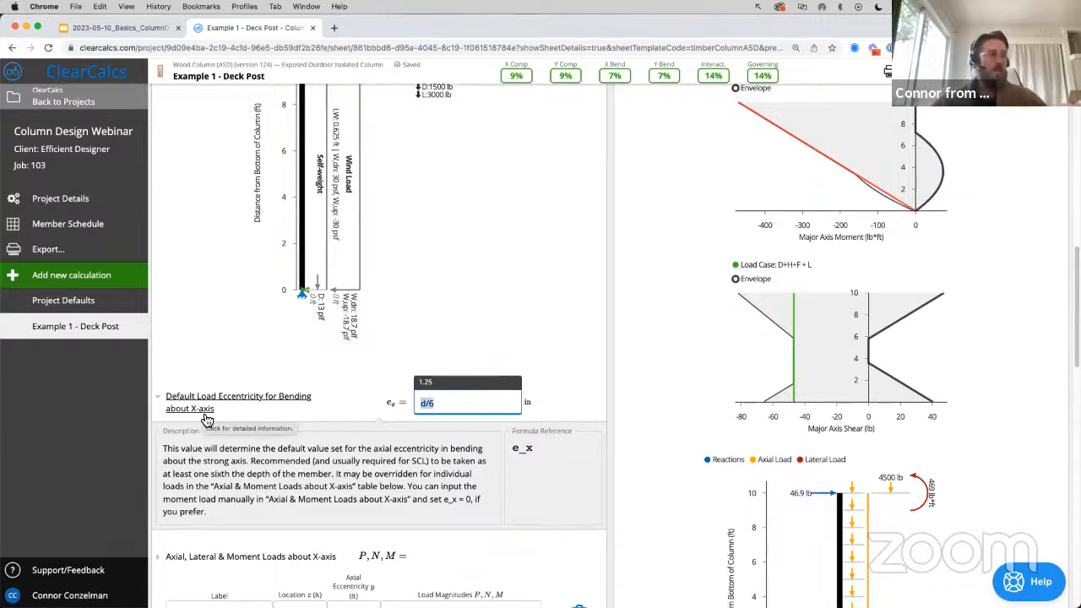
pyautogui.moveTo(251, 461); pyautogui.dragTo(333, 477)
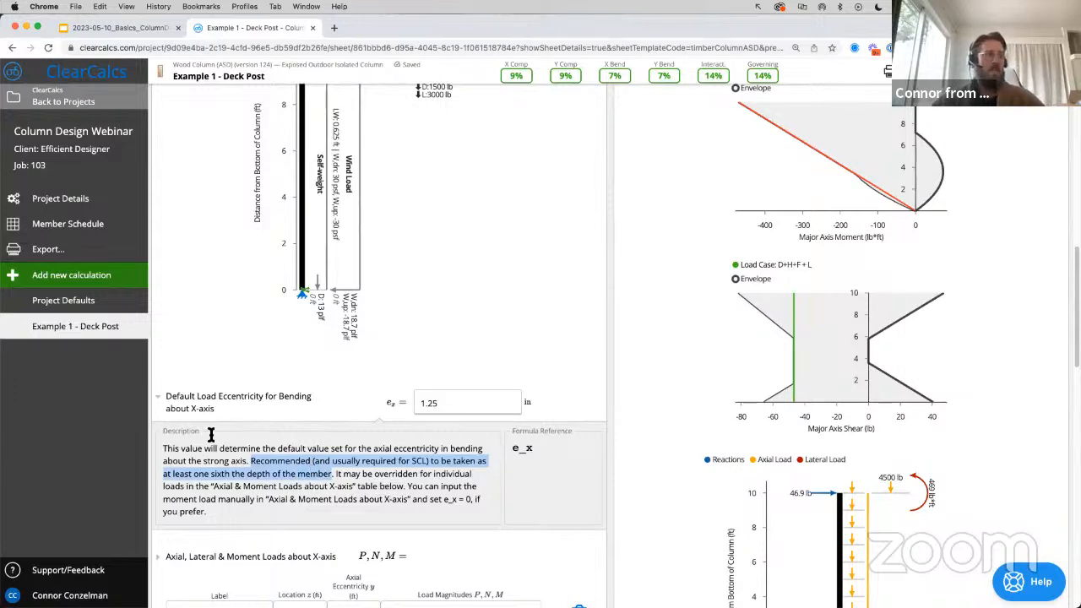
pyautogui.click(181, 409)
pyautogui.click(432, 403)
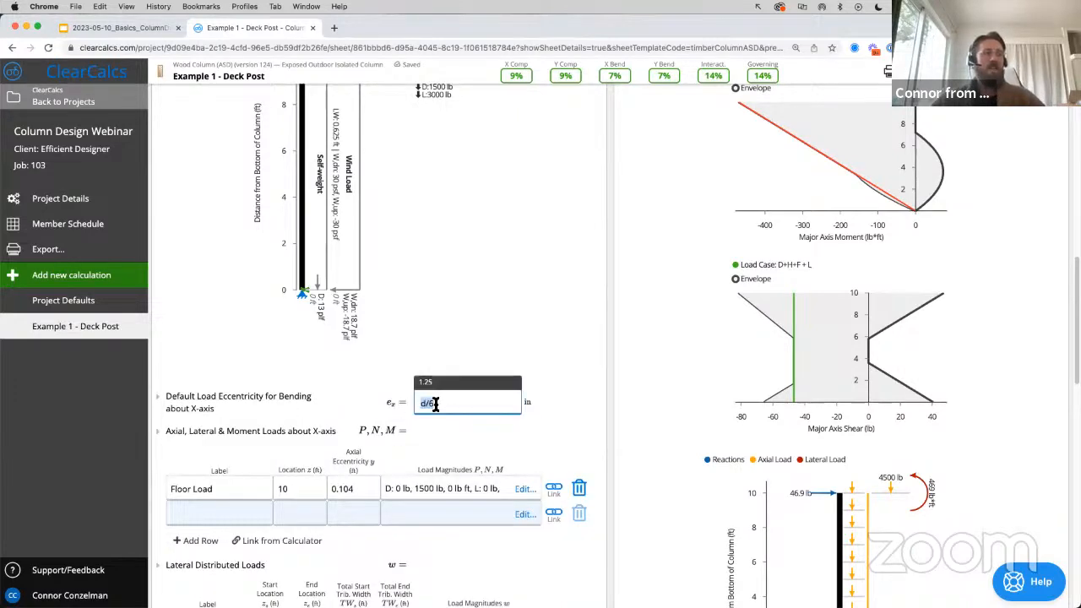
pyautogui.click(550, 408)
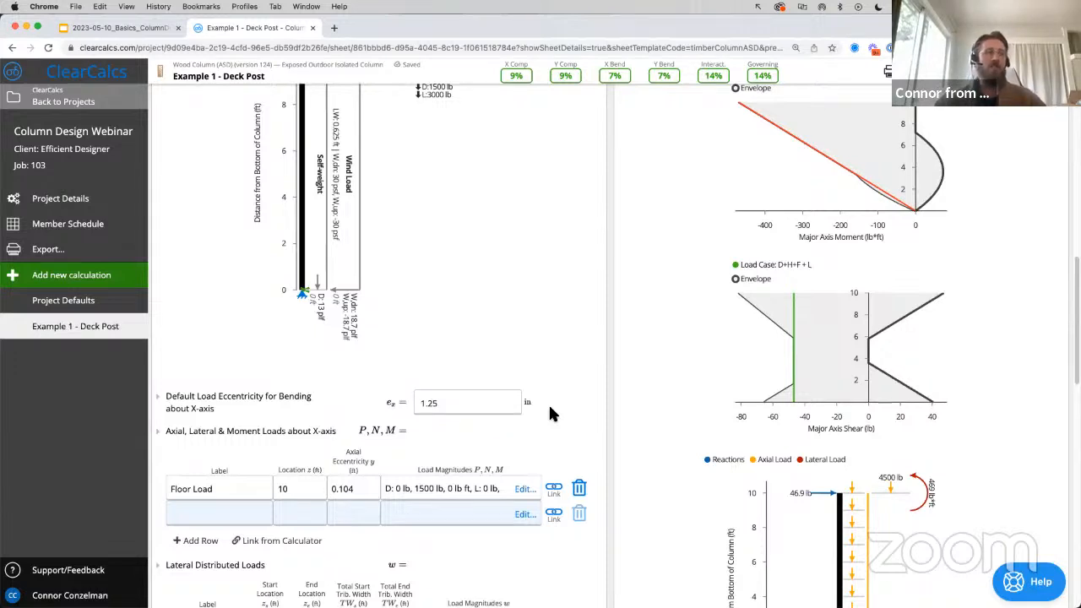
# - Consult the dead, snow and minimum deck live loads on the Example 1 slide in Google Slides
pyautogui.scroll(-1, 587, 404)
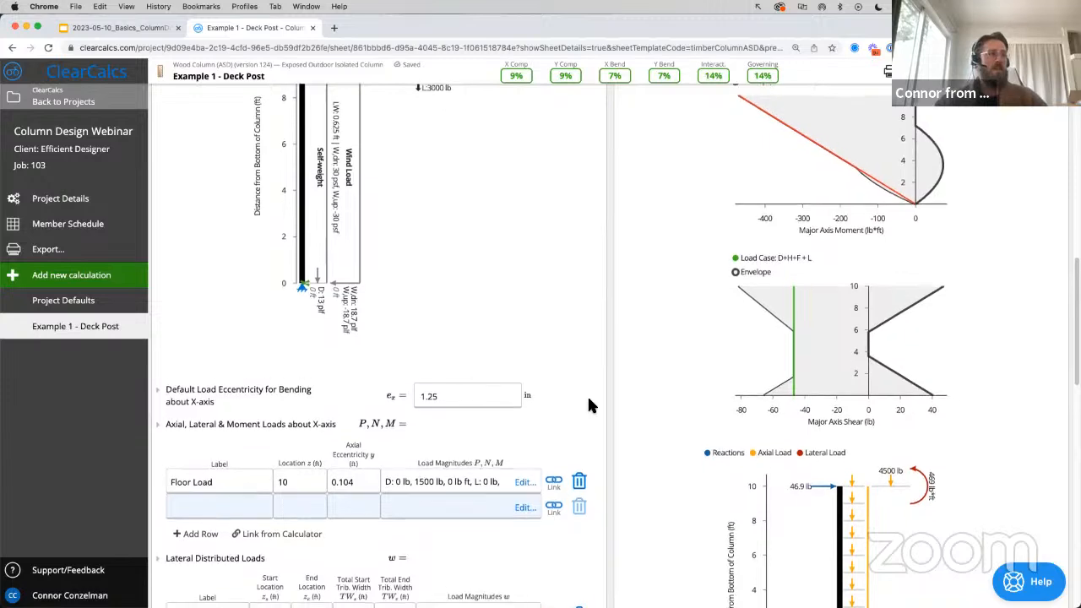
pyautogui.click(136, 32)
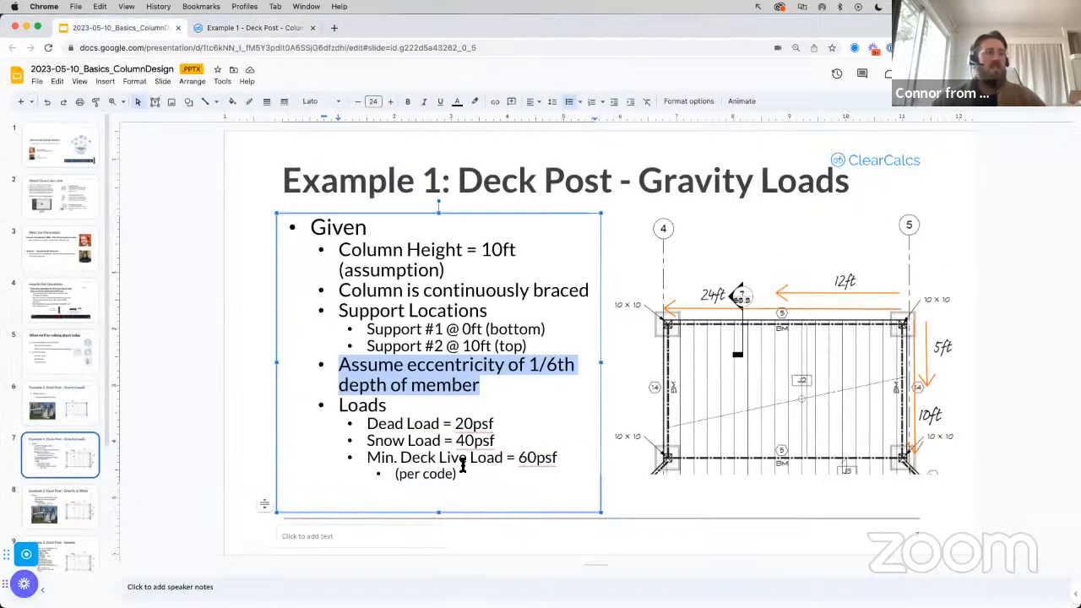
pyautogui.moveTo(471, 481); pyautogui.dragTo(337, 410)
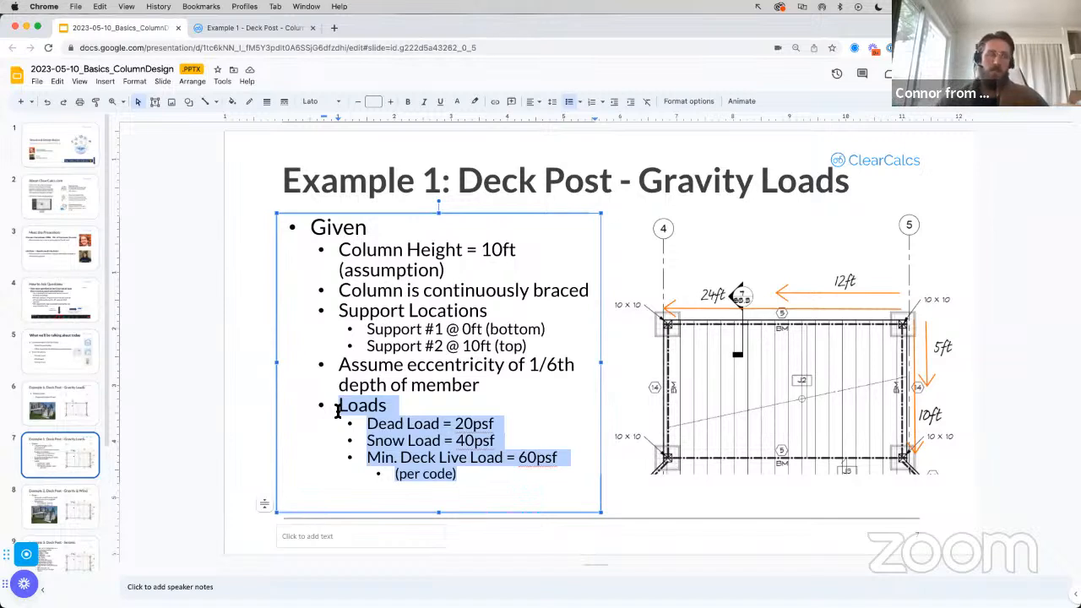
# - Return to ClearCalcs and delete the Wind Load from the strong axis lateral distributed loads
pyautogui.click(218, 28)
pyautogui.scroll(-3, 399, 319)
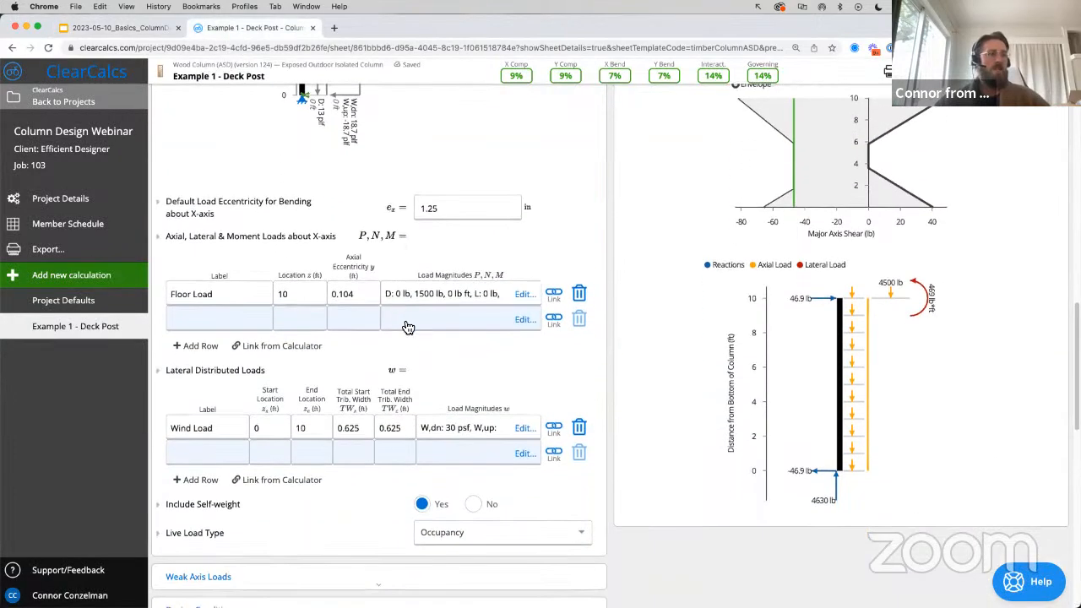
pyautogui.click(579, 428)
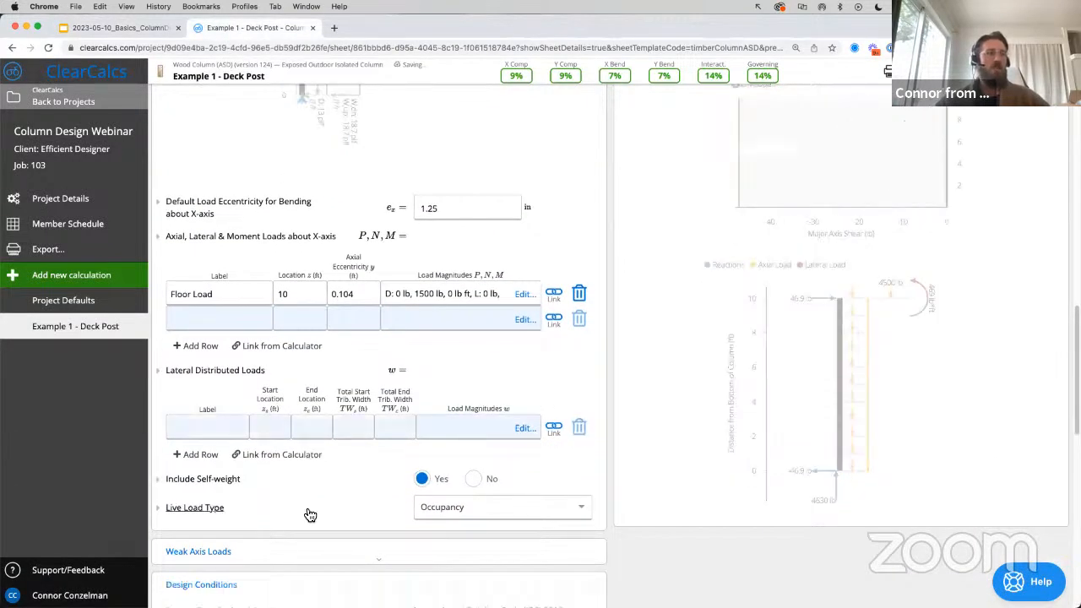
# - Expand the Weak Axis Loads section, delete its Wind Load from the lateral distributed loads about the Y-axis, and collapse the section
pyautogui.click(227, 551)
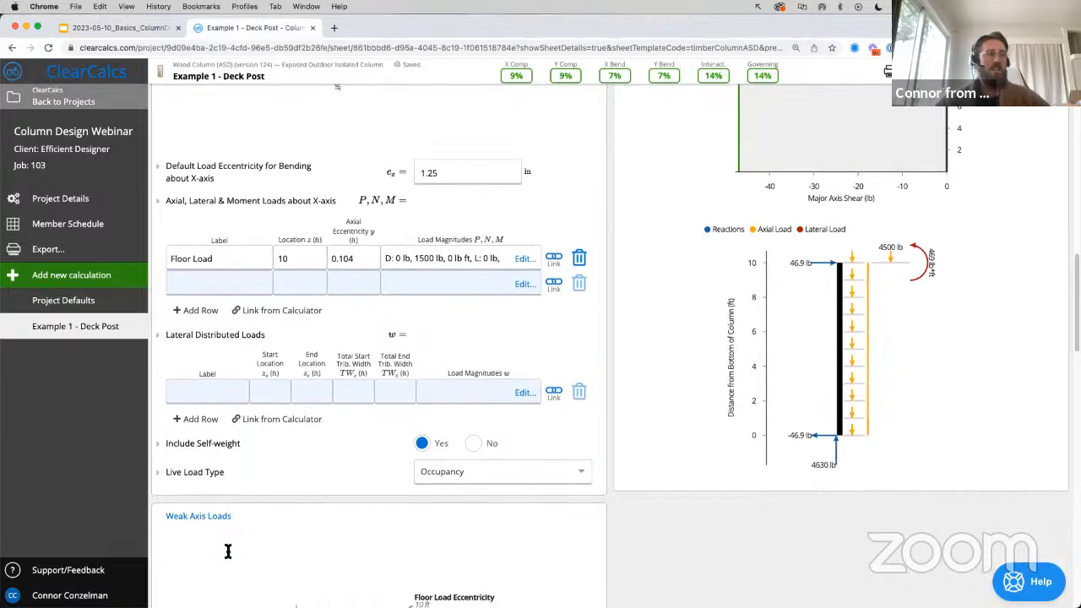
pyautogui.scroll(-5, 228, 553)
pyautogui.scroll(-5, 227, 554)
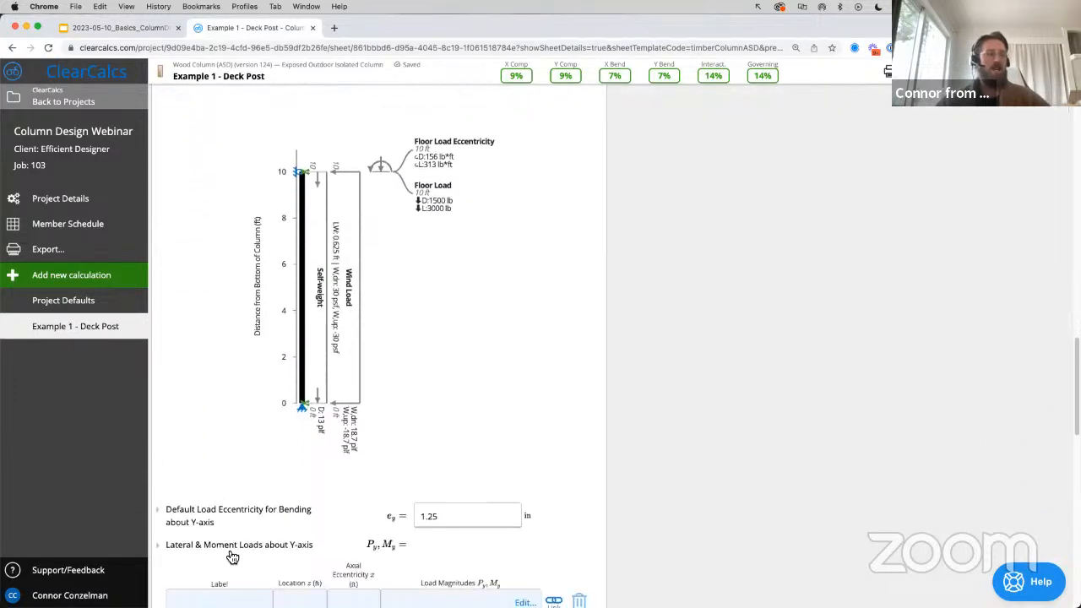
pyautogui.scroll(-3, 355, 534)
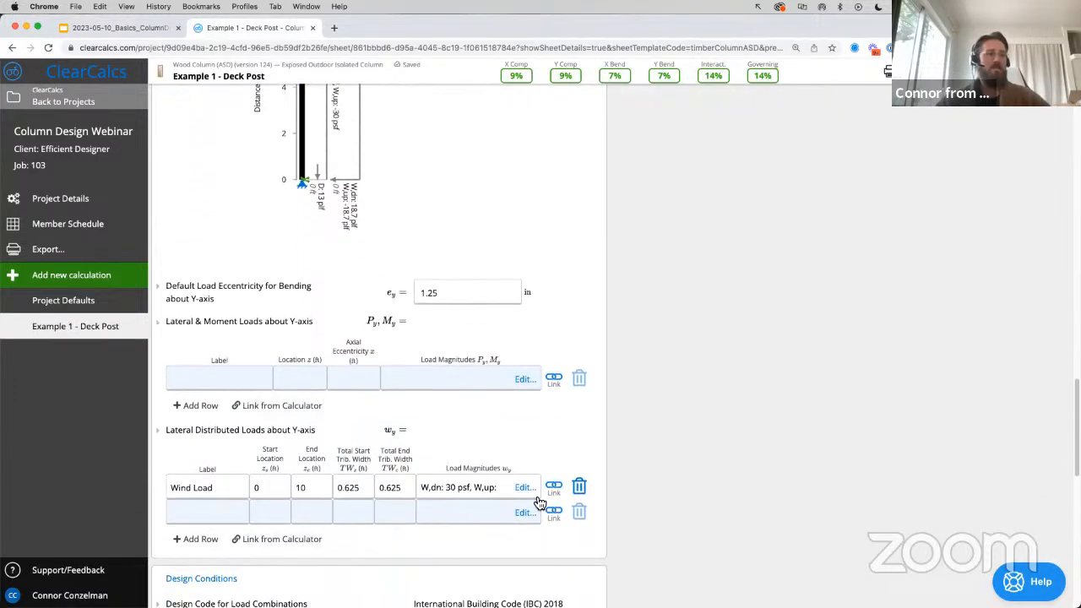
pyautogui.click(579, 488)
pyautogui.scroll(5, 368, 431)
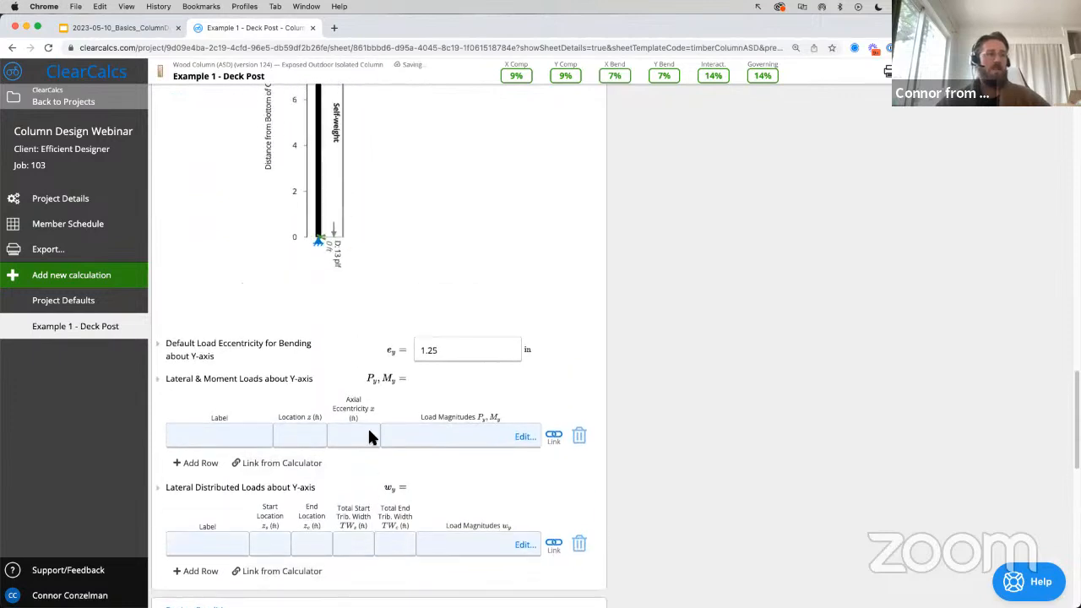
pyautogui.scroll(2, 371, 436)
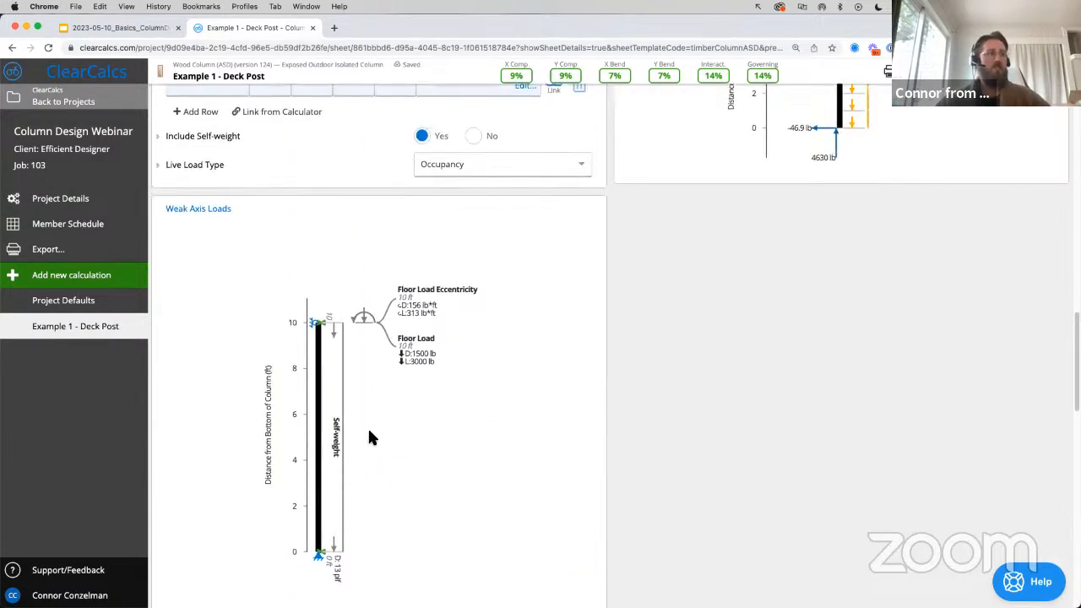
pyautogui.click(211, 211)
pyautogui.scroll(3, 239, 241)
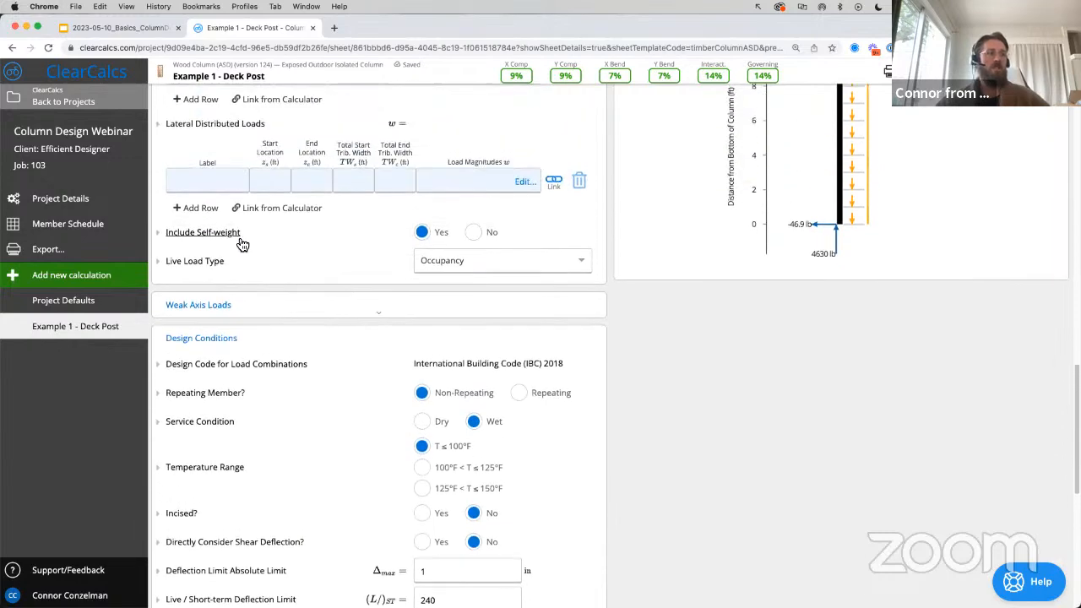
# - Delete the Floor Load from the axial, lateral and moment loads about the X-axis
pyautogui.scroll(5, 240, 243)
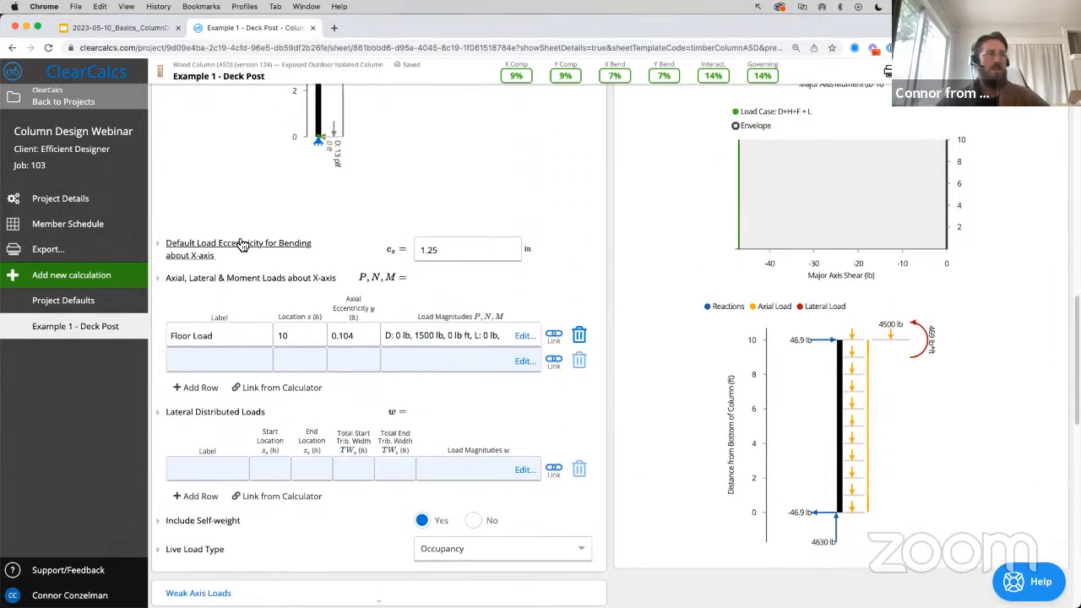
pyautogui.scroll(2, 237, 241)
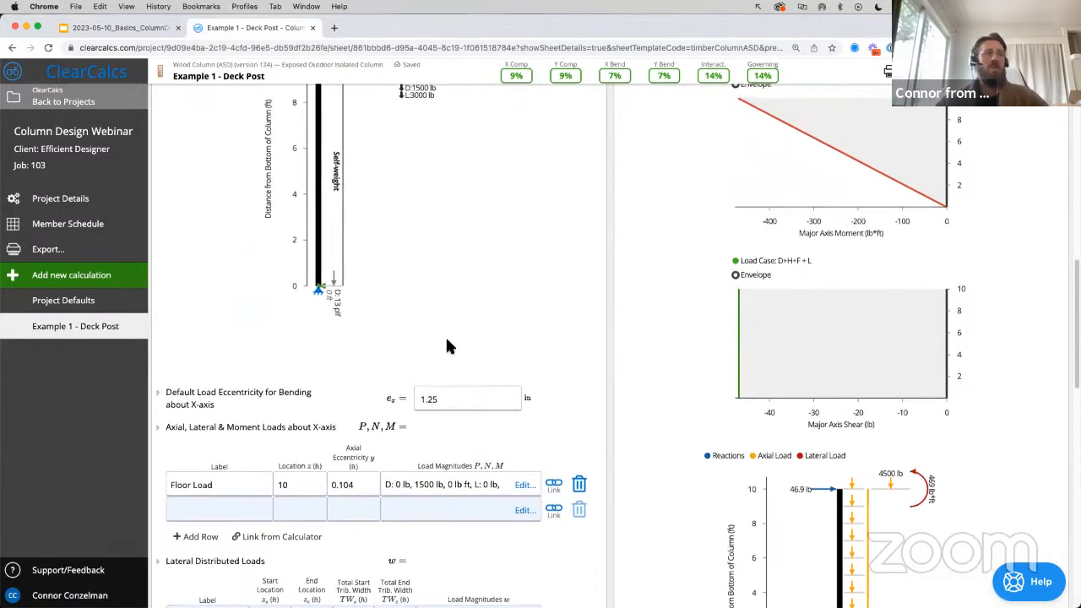
pyautogui.click(582, 484)
# - Add a load labelled Deck Load to the axial, lateral and moment loads about the X-axis
pyautogui.click(223, 487)
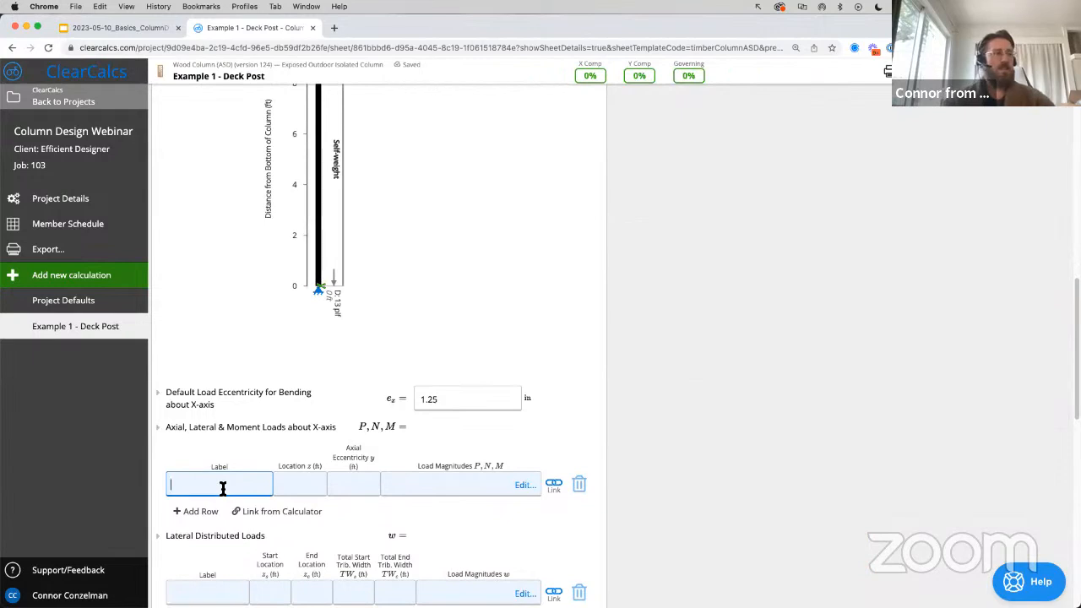
pyautogui.write('Deck Load 1')
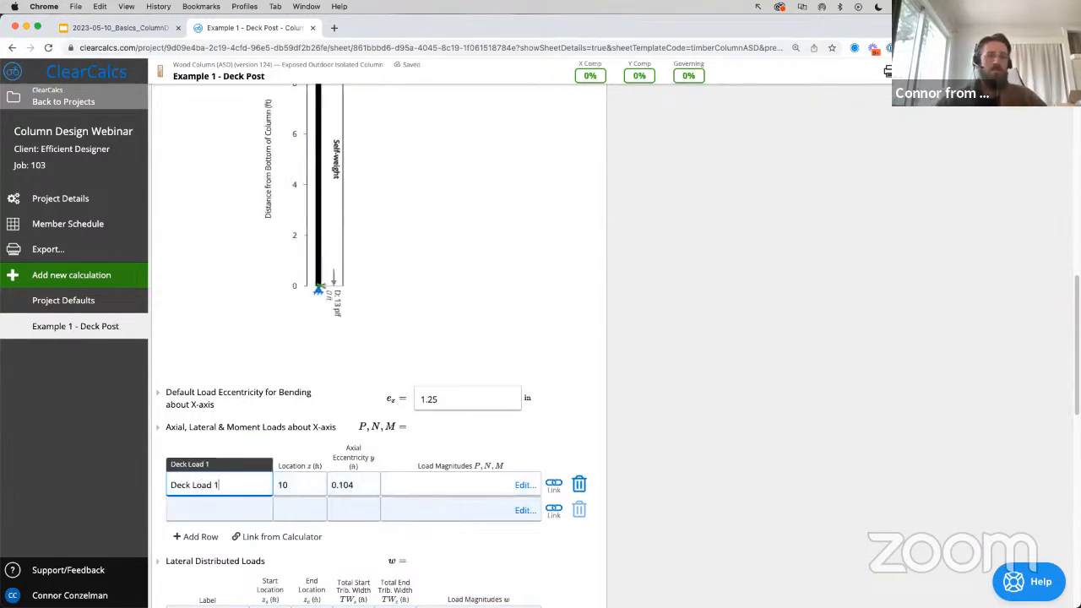
pyautogui.press('BackSpace')
pyautogui.press('BackSpace')
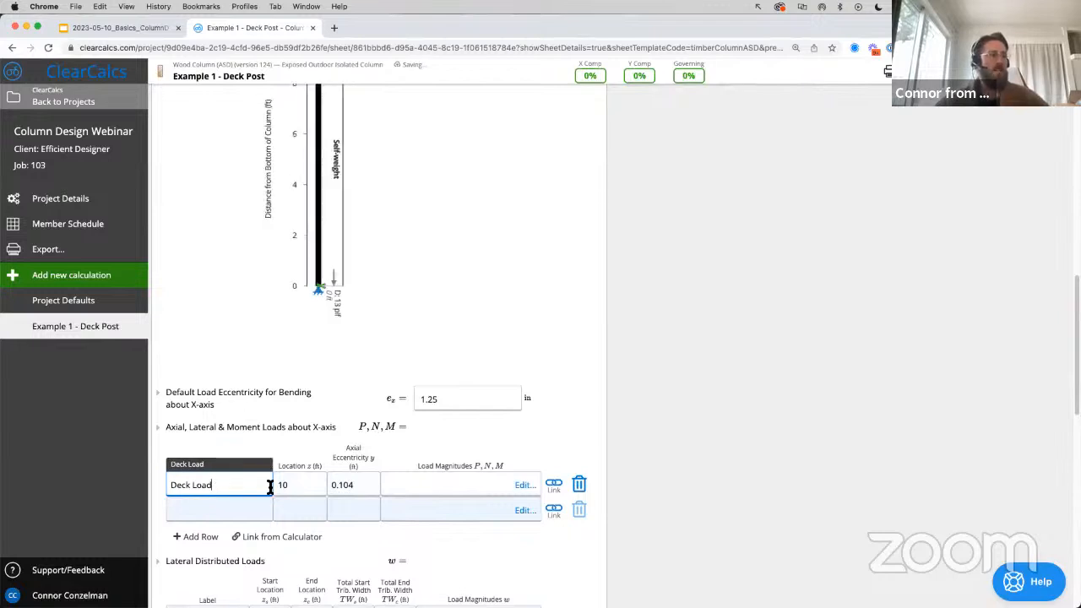
# - Examine the Deck Load's location formula and compare the units of its axial eccentricity with those of the default eccentricity
pyautogui.click(298, 492)
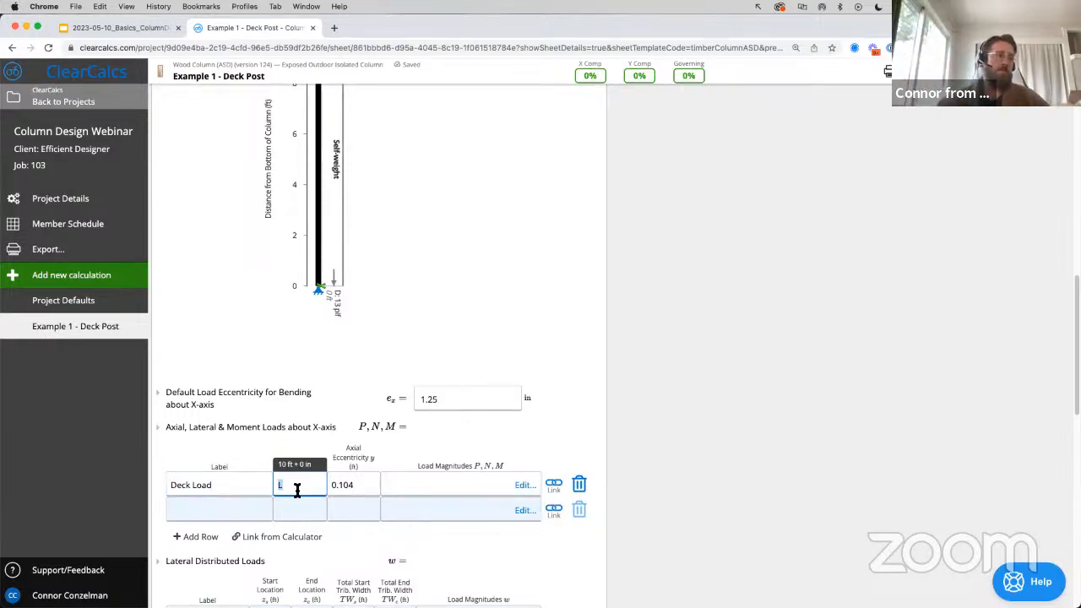
pyautogui.moveTo(360, 465); pyautogui.dragTo(345, 456)
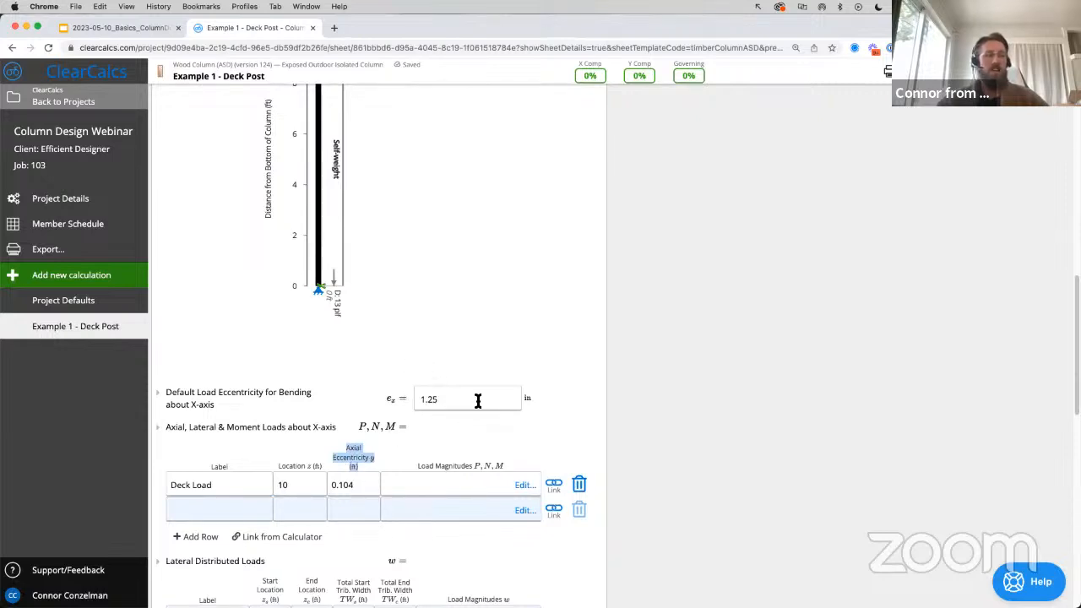
pyautogui.moveTo(543, 395); pyautogui.dragTo(524, 400)
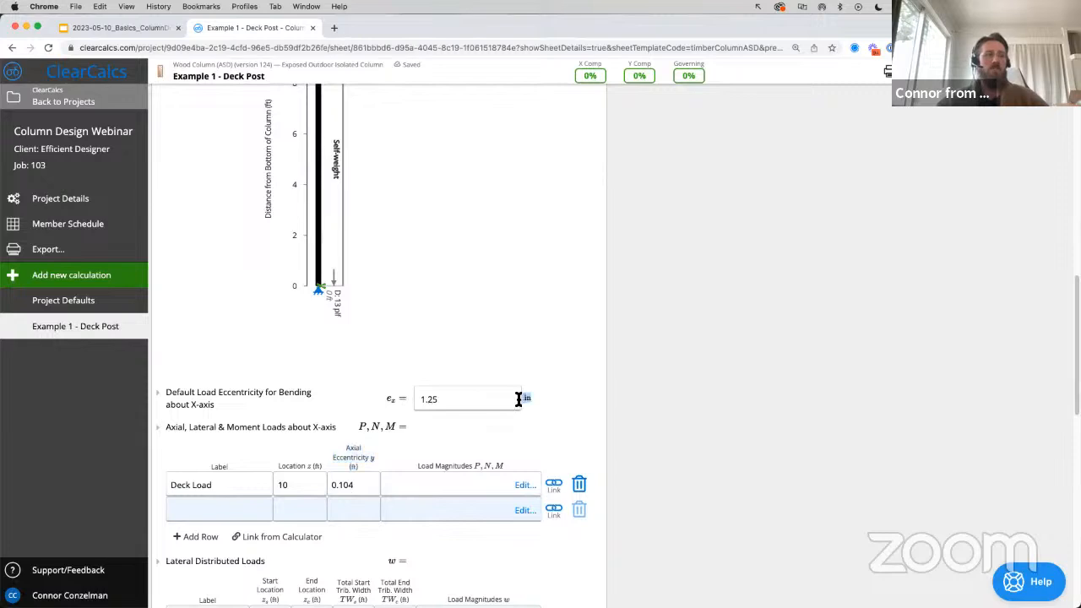
pyautogui.click(360, 467)
pyautogui.click(344, 452)
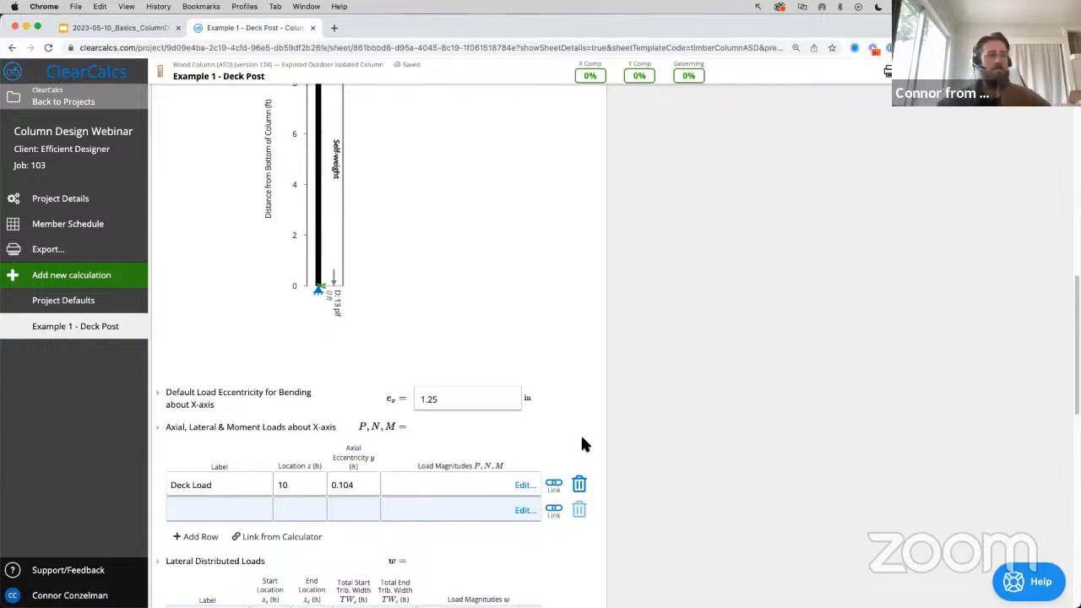
# - Set the Deck Load's third load type to Snow Load and check the X-direction lateral and Y-direction axial load headings
pyautogui.click(523, 489)
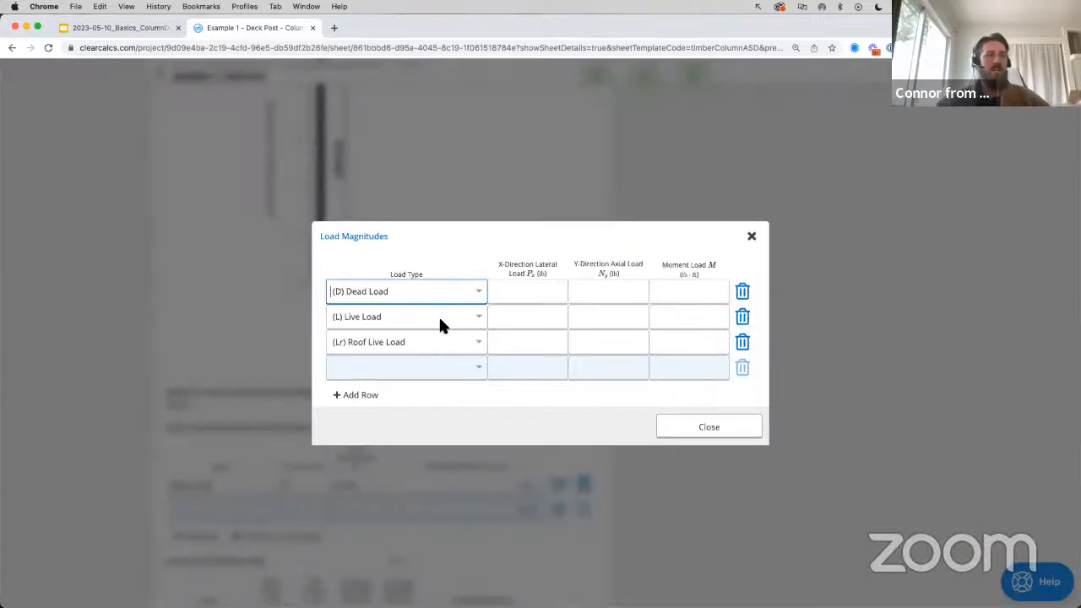
pyautogui.click(435, 341)
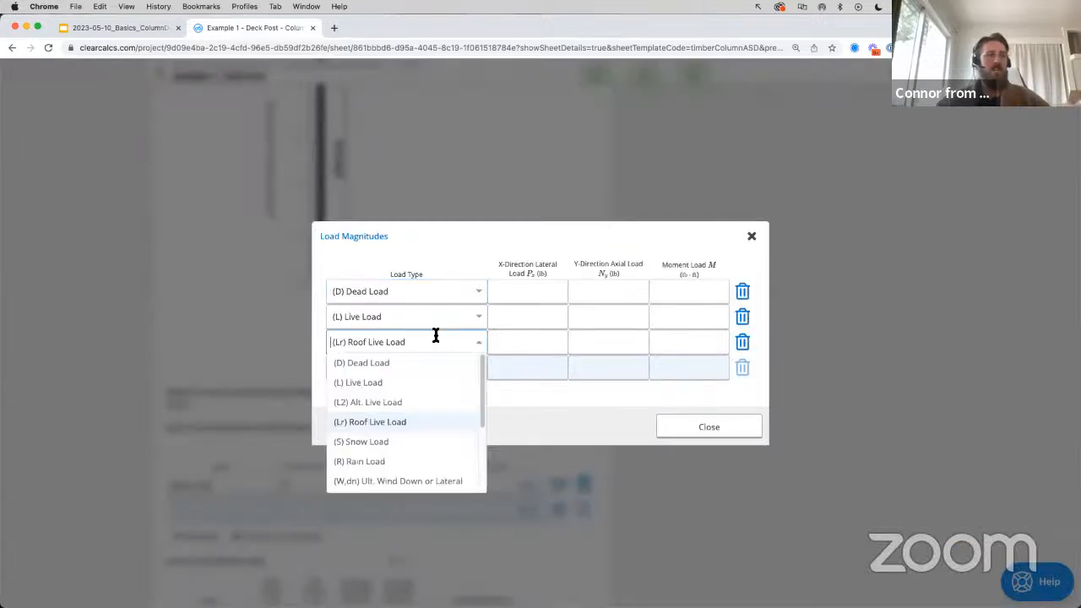
pyautogui.click(380, 443)
pyautogui.click(504, 243)
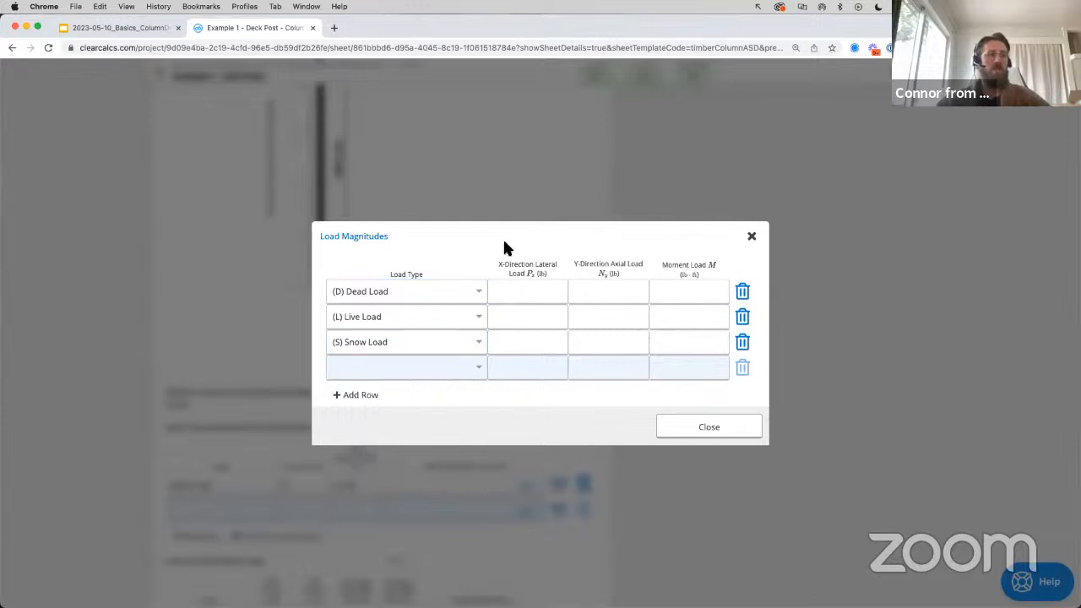
pyautogui.moveTo(548, 276); pyautogui.dragTo(500, 264)
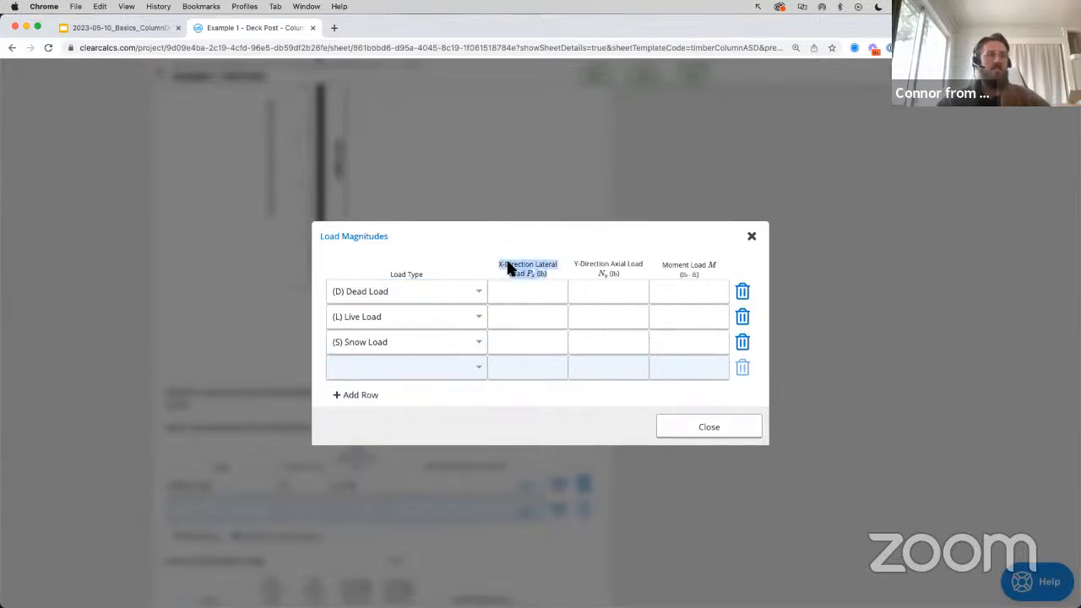
pyautogui.moveTo(626, 271); pyautogui.dragTo(574, 270)
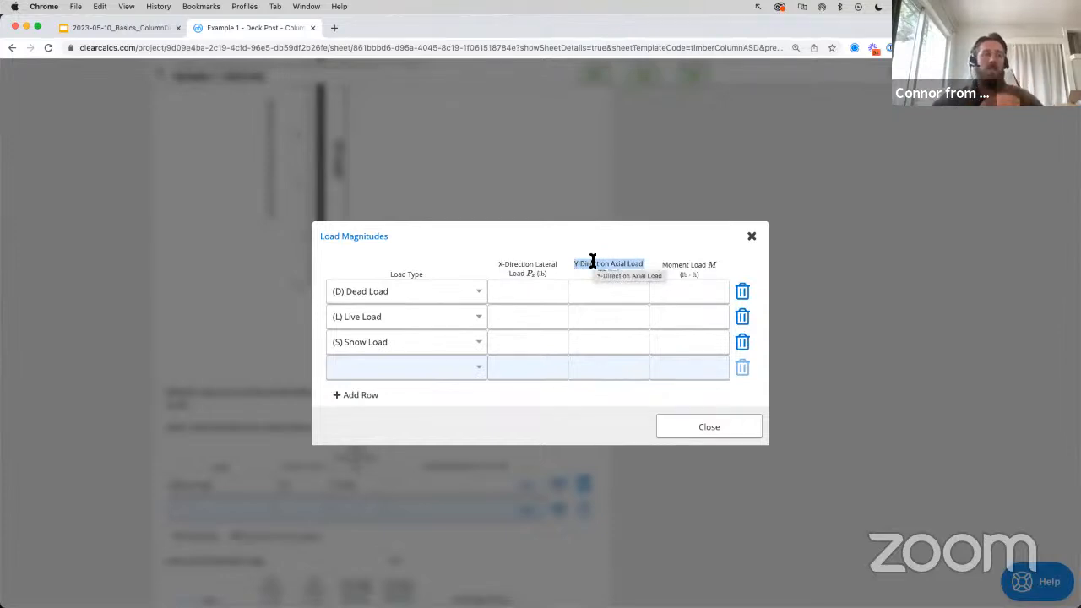
# - Switch to the Google Slides presentation and review the dead, snow and minimum deck live loads given for Example 1
pyautogui.click(143, 26)
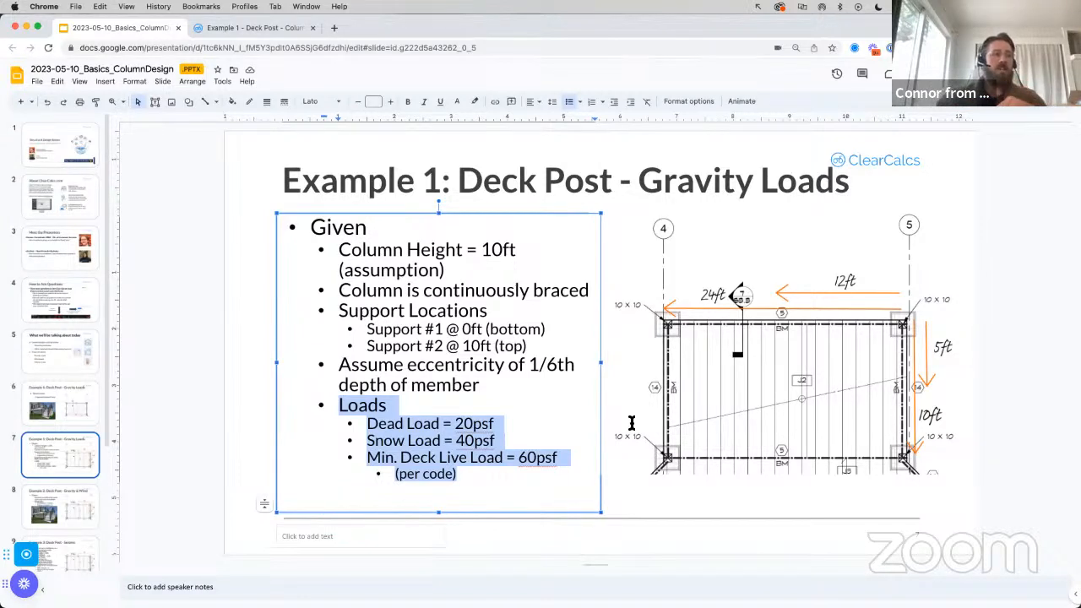
pyautogui.click(507, 448)
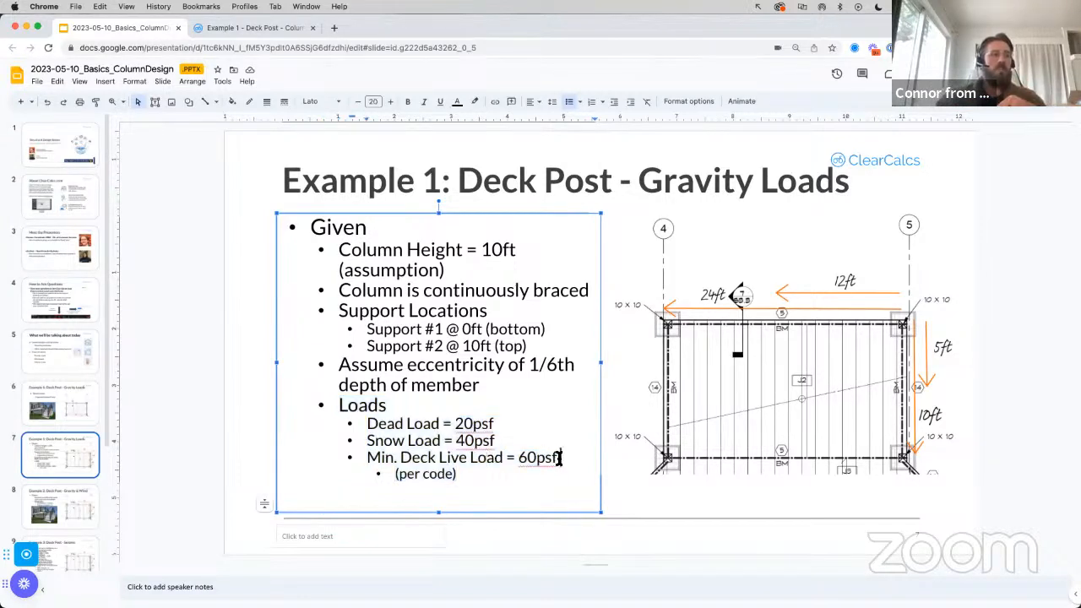
pyautogui.moveTo(560, 458); pyautogui.dragTo(368, 425)
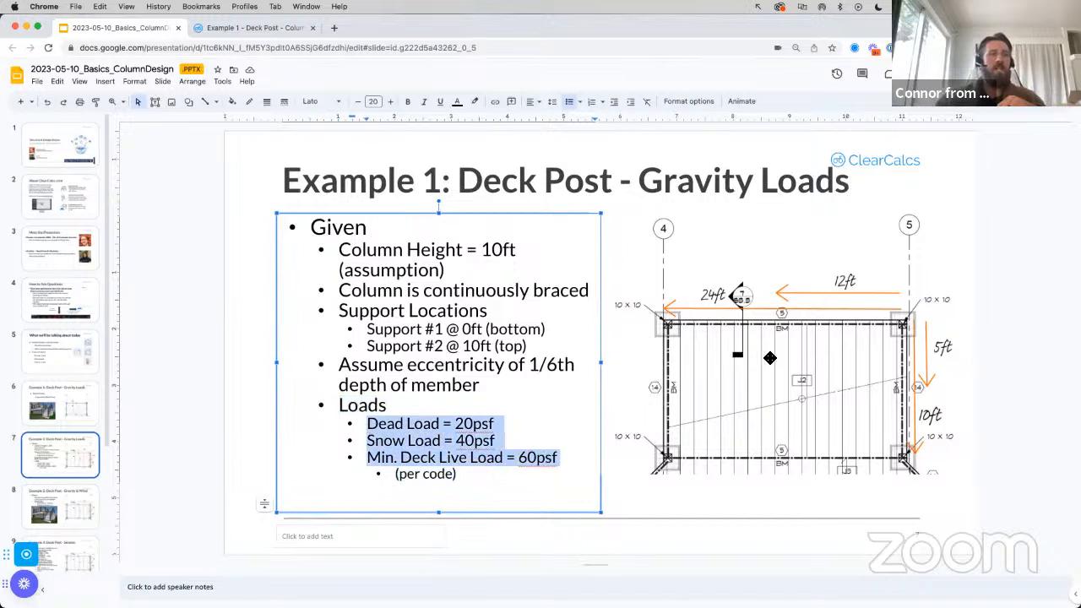
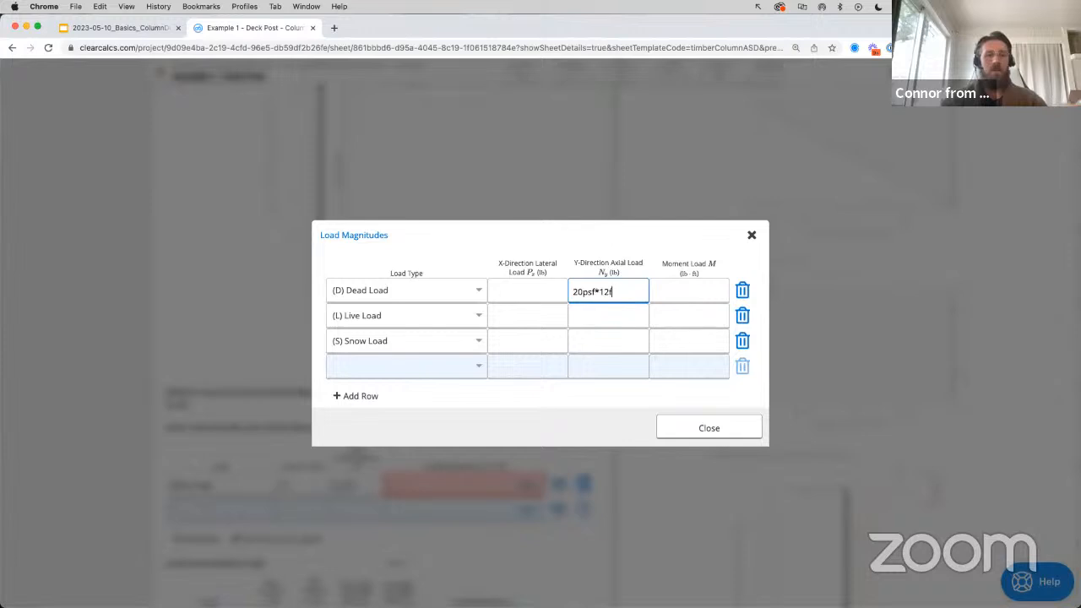
# - Set the dead load's Y-direction axial load in ClearCalcs to 20psf*12ft*5ft and copy the formula to the live and snow loads
pyautogui.write('t*5ft')
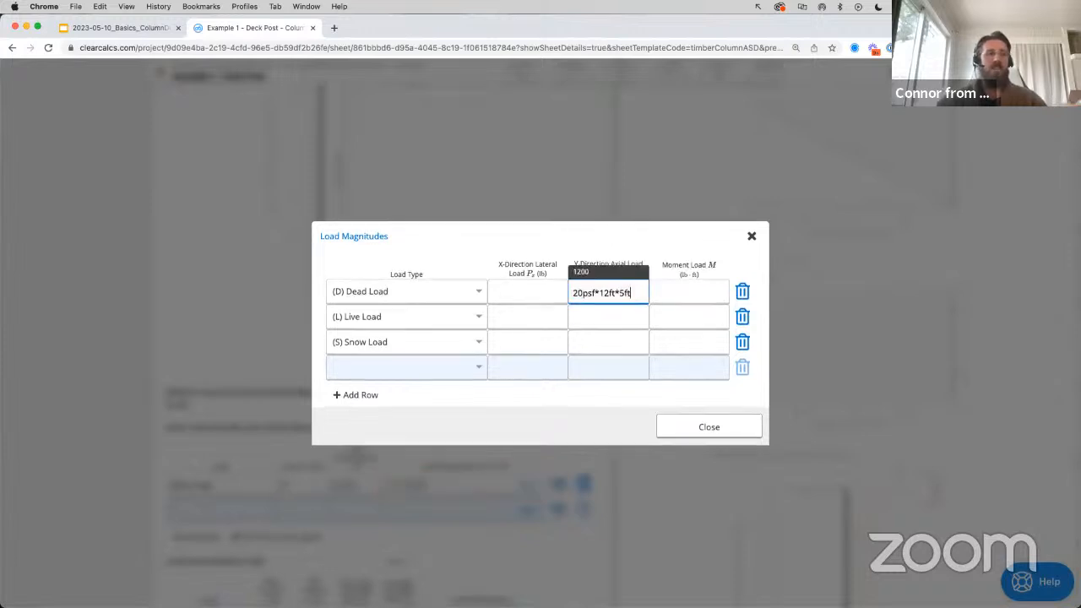
pyautogui.click(614, 250)
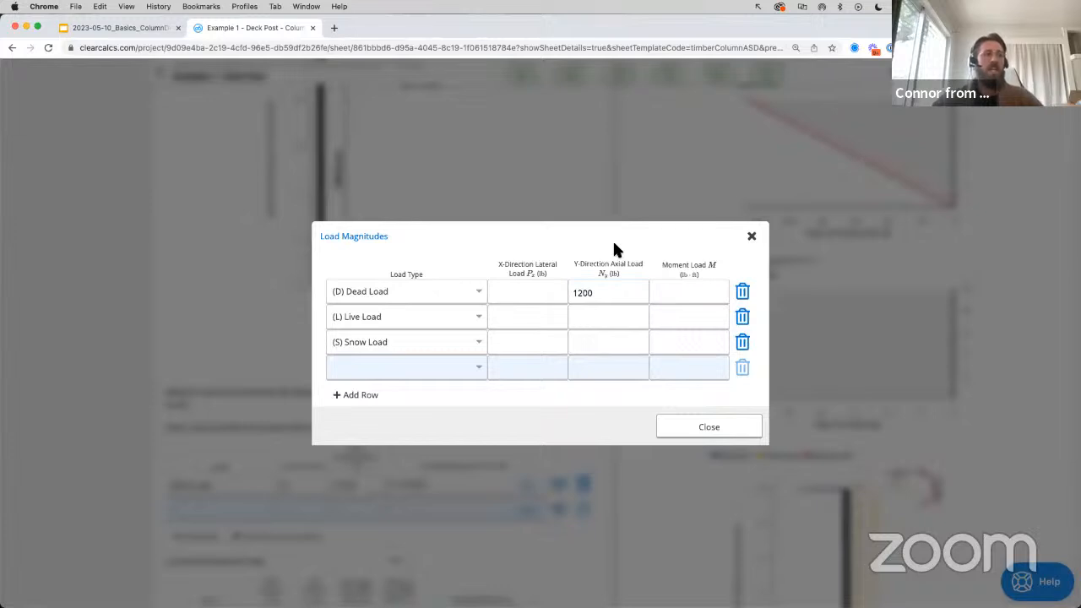
pyautogui.click(597, 295)
pyautogui.press('super+c')
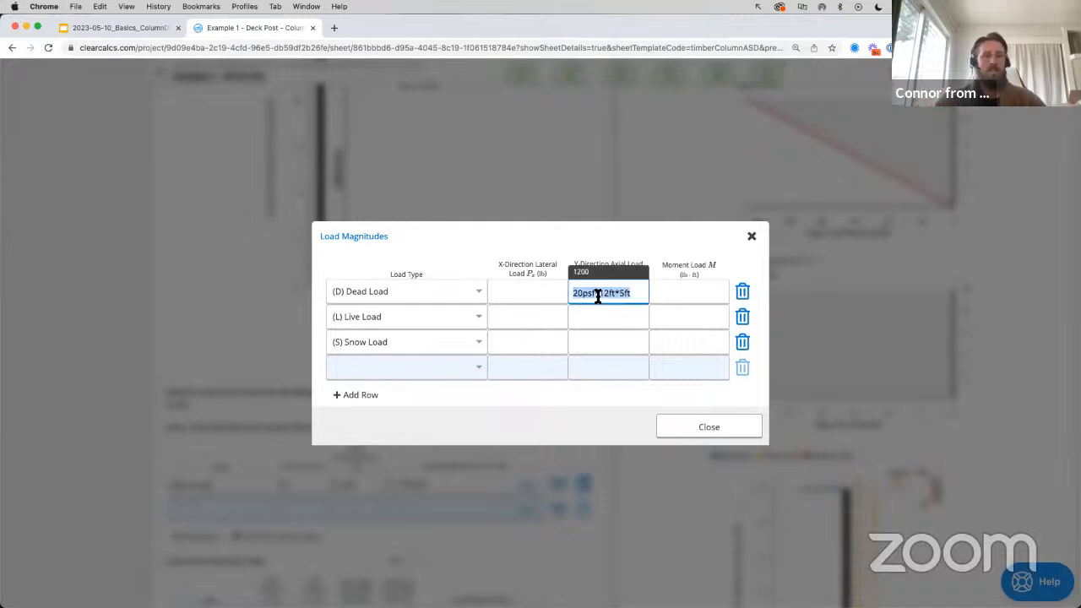
pyautogui.click(596, 316)
pyautogui.press('super+v')
pyautogui.click(591, 341)
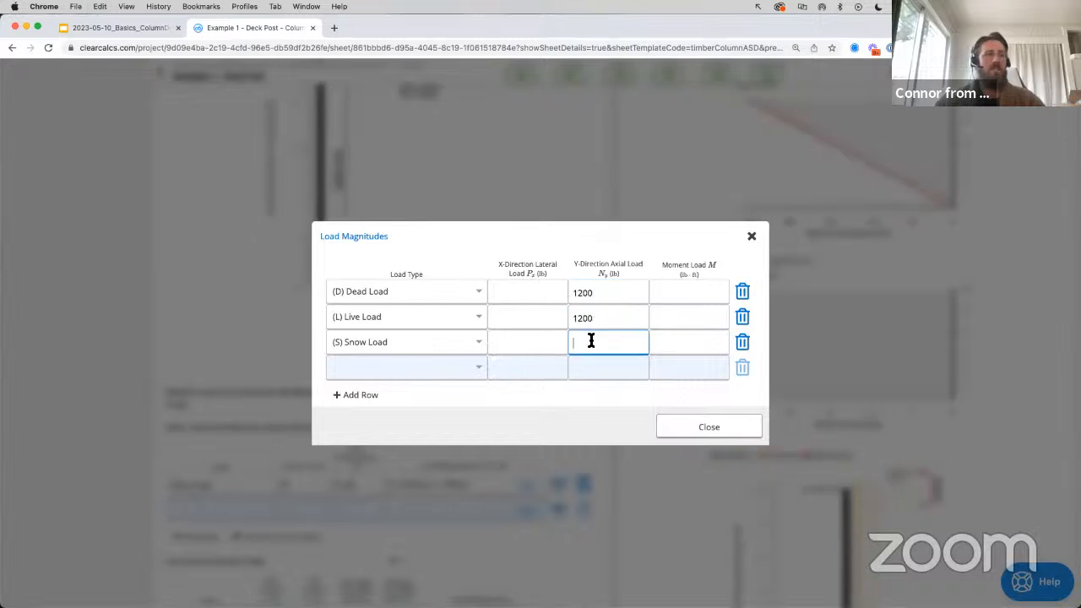
pyautogui.press('super+v')
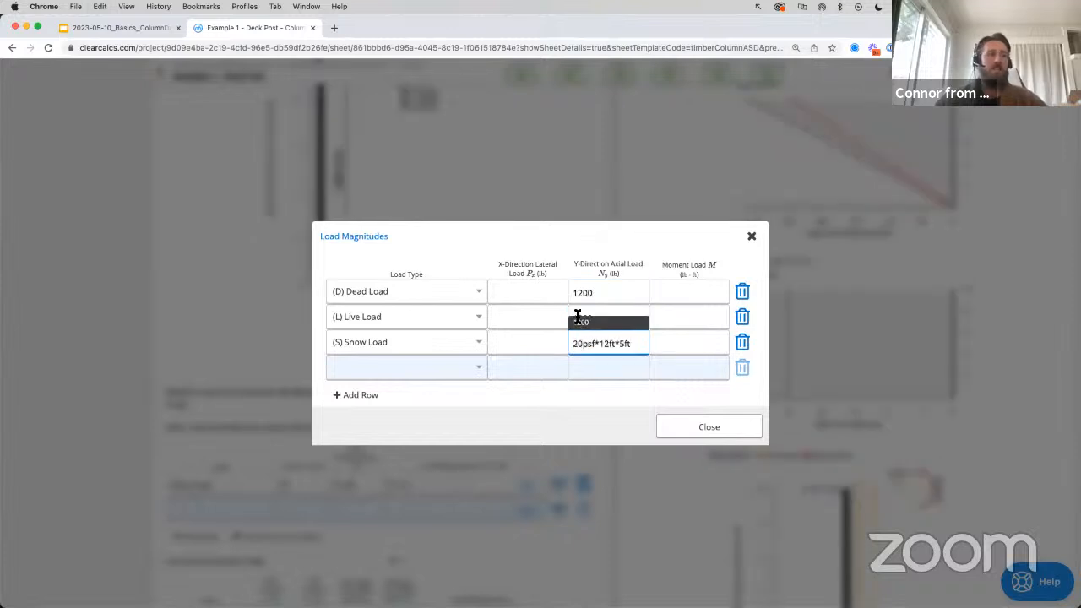
# - Change the axial load formulas to 60psf*12ft*5ft for live load and 40psf*12ft*5ft for snow load, and close the load magnitudes
pyautogui.click(580, 316)
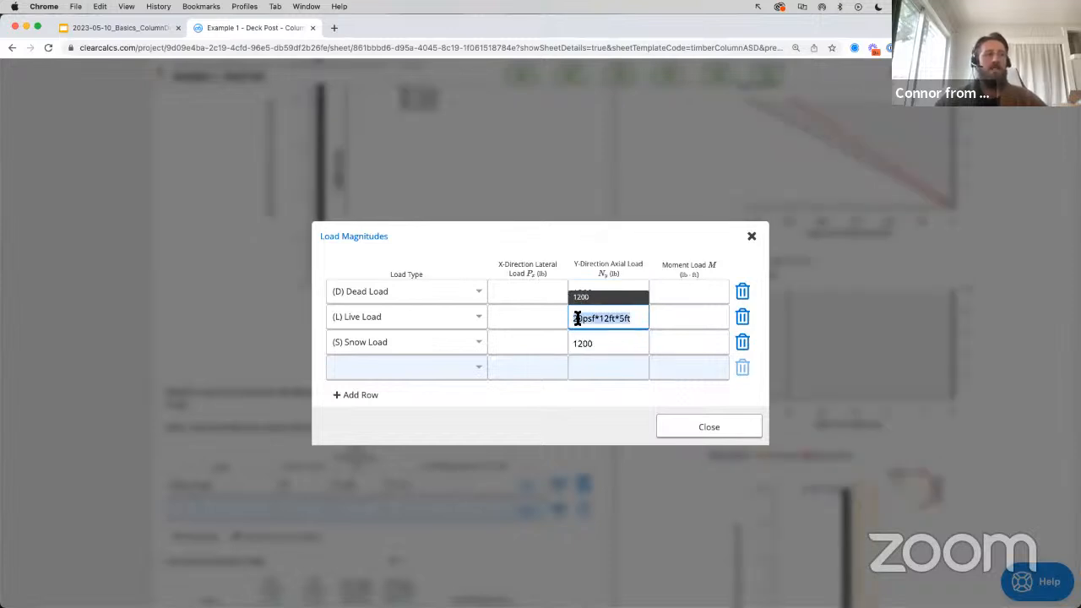
pyautogui.click(581, 315)
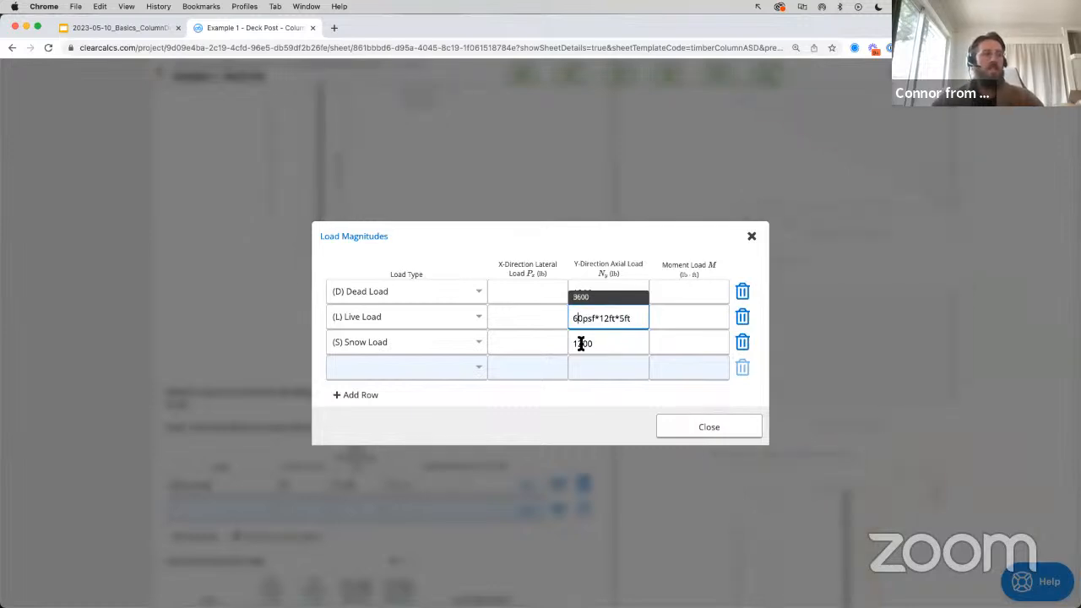
pyautogui.click(580, 344)
pyautogui.click(577, 344)
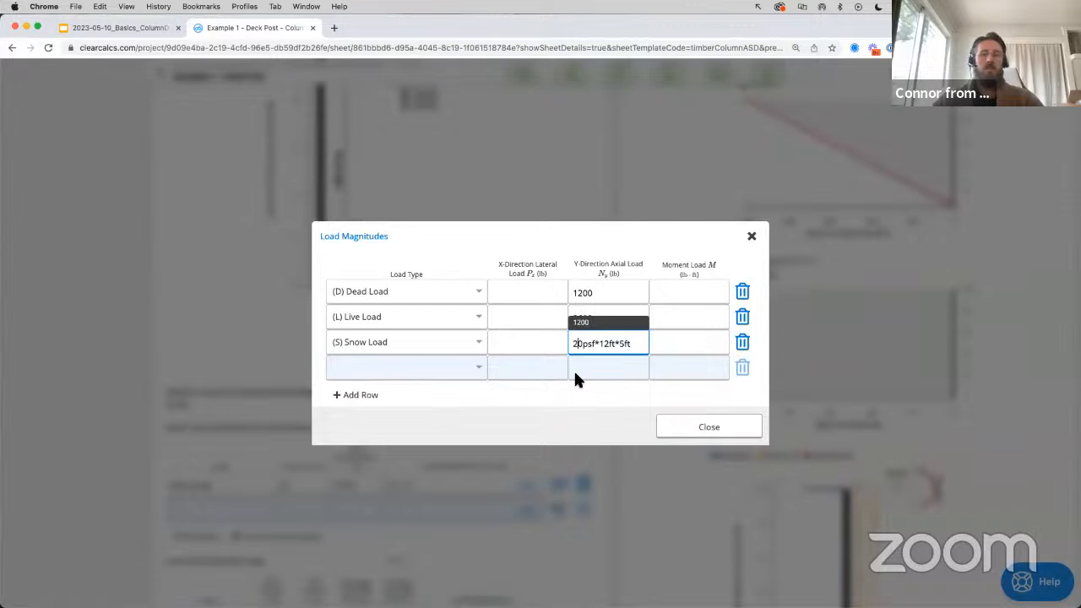
pyautogui.press('BackSpace')
pyautogui.write('4')
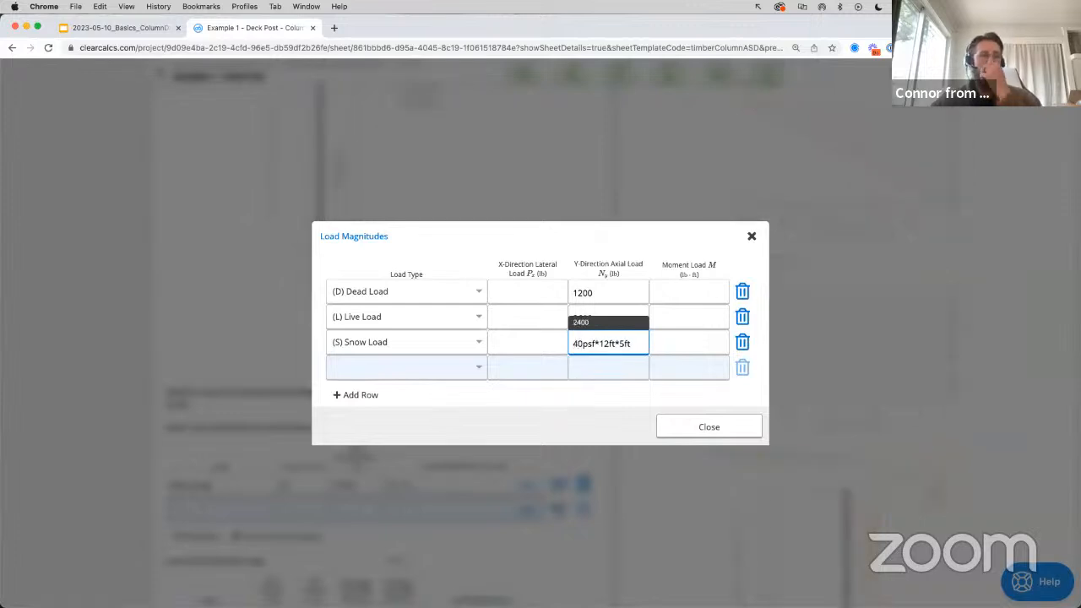
pyautogui.click(591, 240)
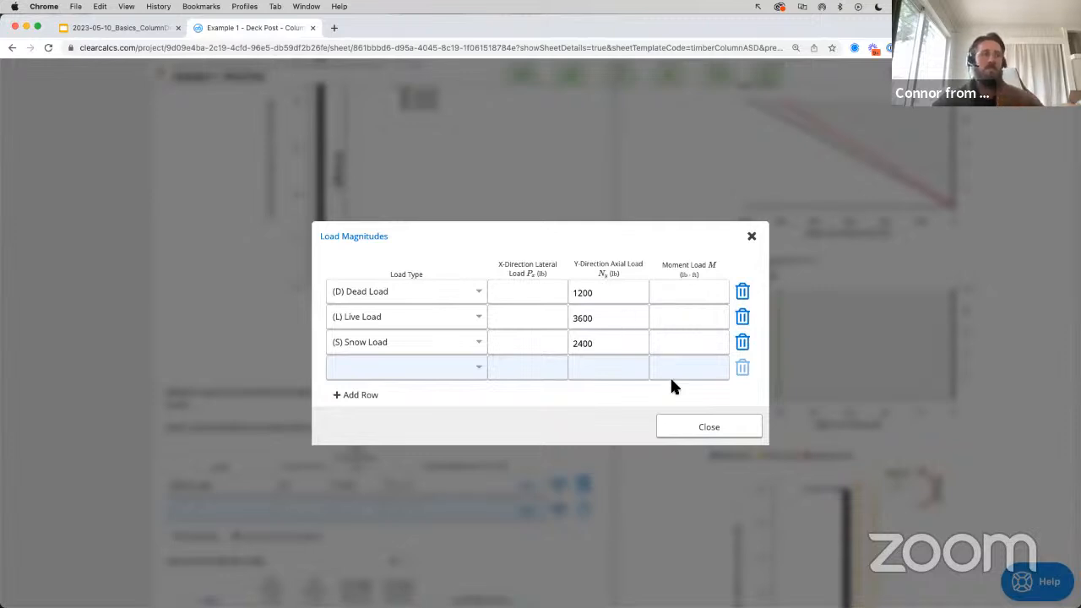
pyautogui.click(695, 427)
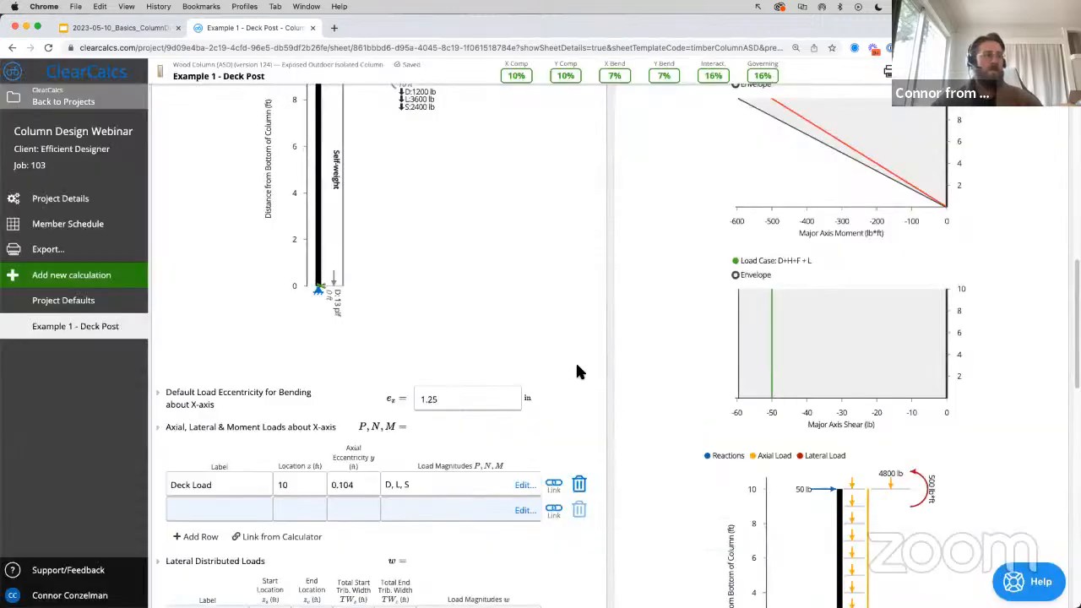
# - Review the column's load diagram, key properties and results summary, and compare them with the Example 1 givens in the Google Slides presentation
pyautogui.scroll(5, 579, 372)
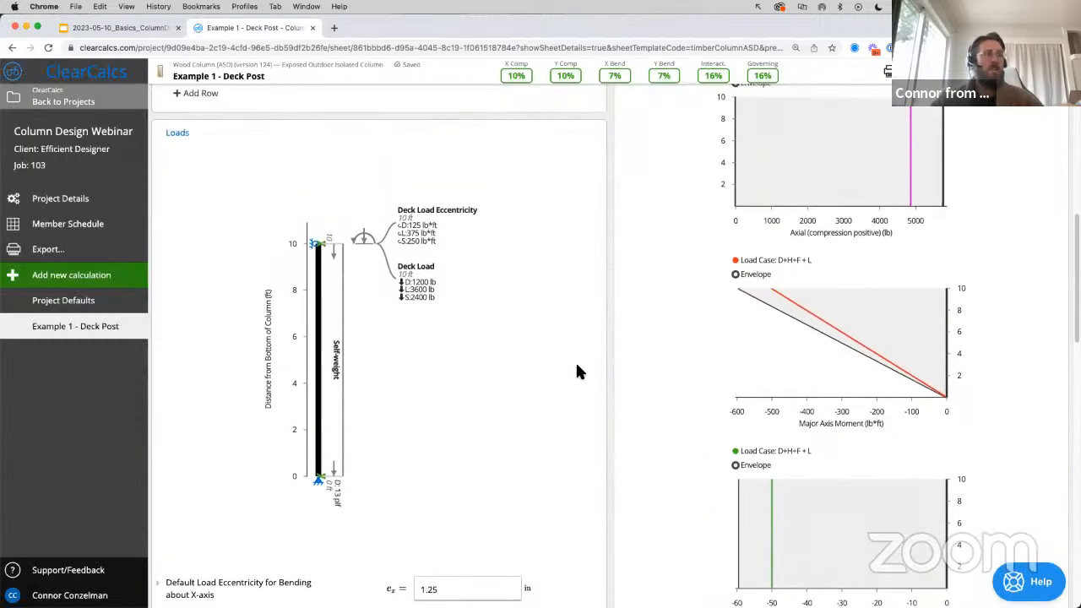
pyautogui.scroll(5, 576, 366)
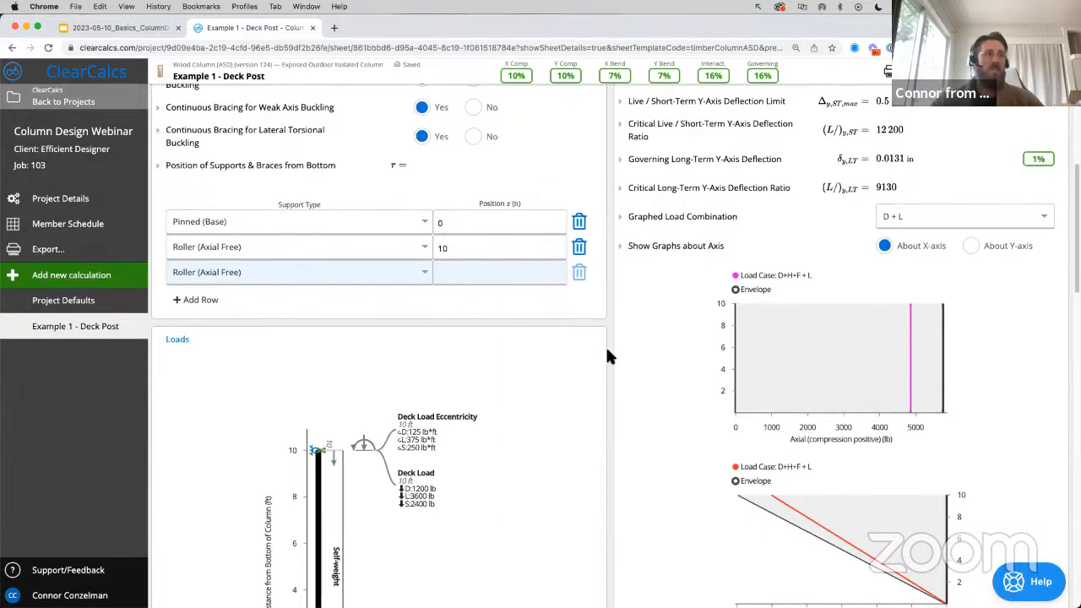
pyautogui.scroll(9, 607, 354)
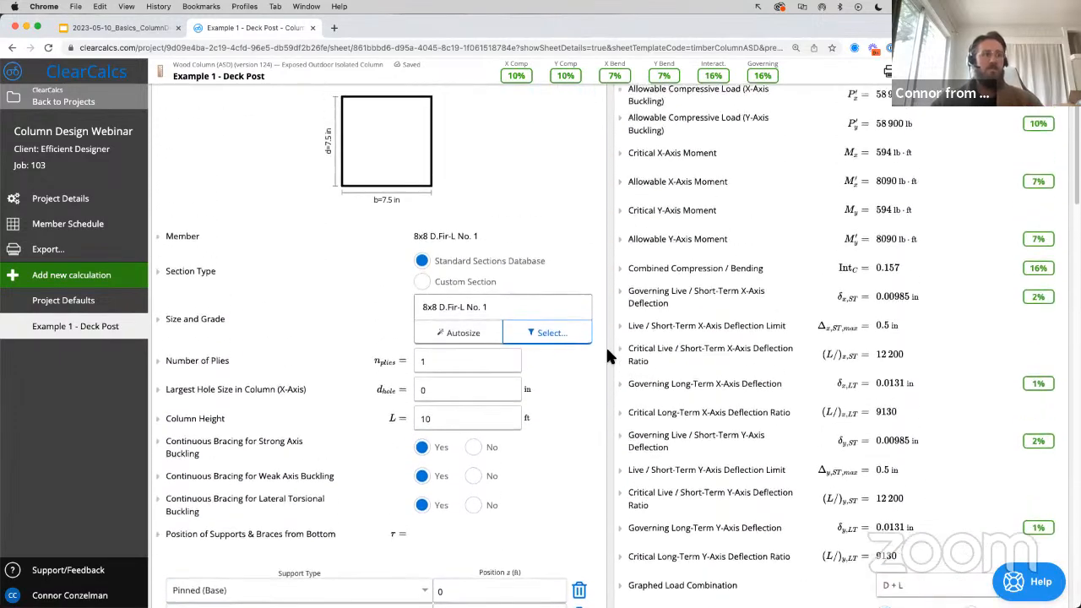
pyautogui.scroll(2, 607, 355)
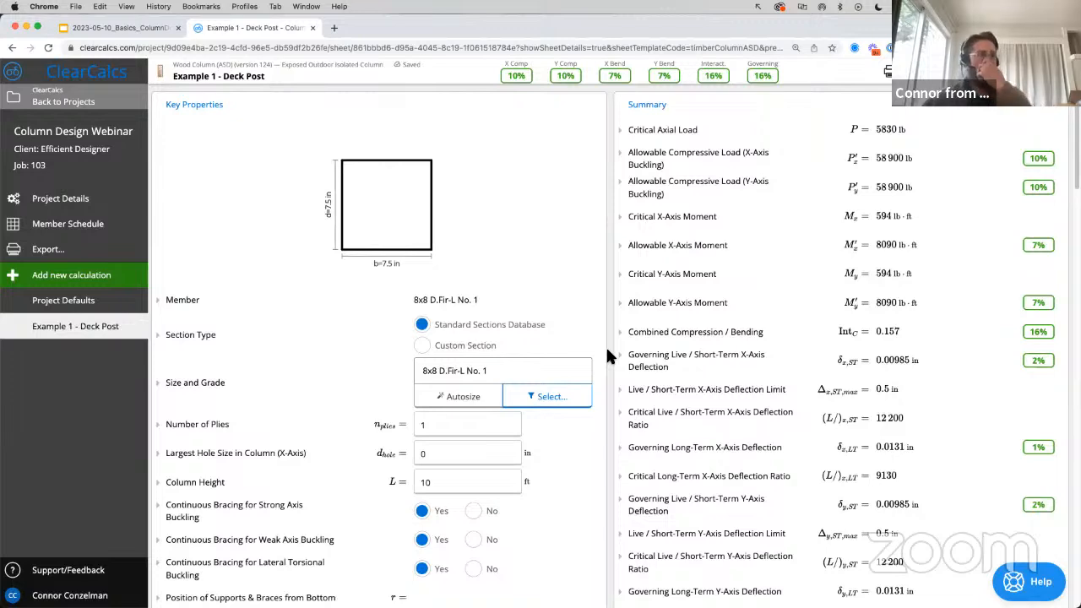
pyautogui.click(155, 30)
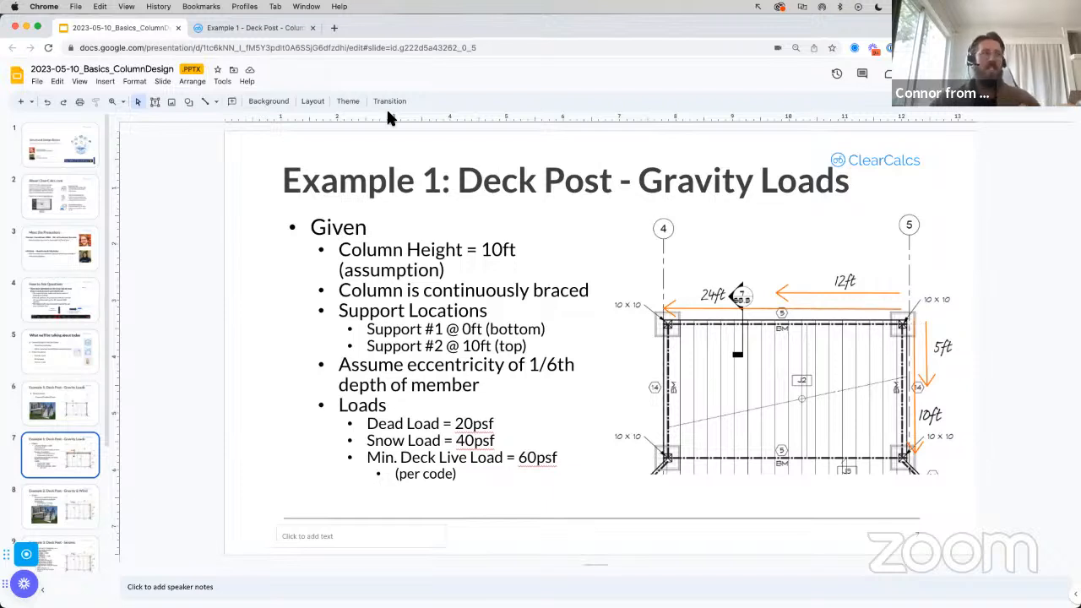
pyautogui.click(256, 30)
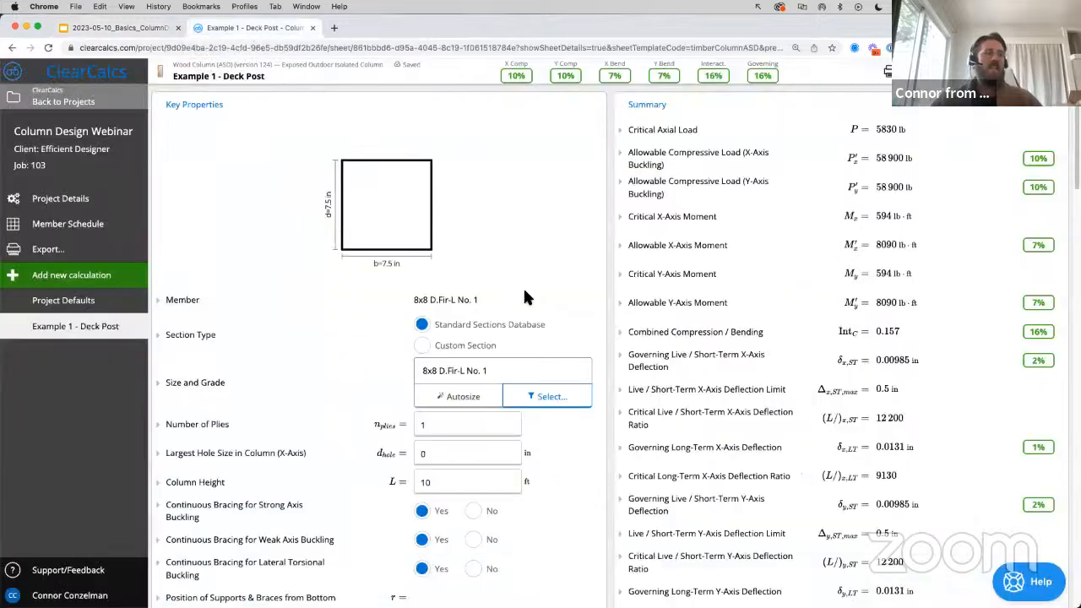
# - Filter the Post & Timber sections to Douglas Fir-Larch, grade No. 1, and choose 6x6 D.Fir-L No. 1 for the column
pyautogui.click(566, 404)
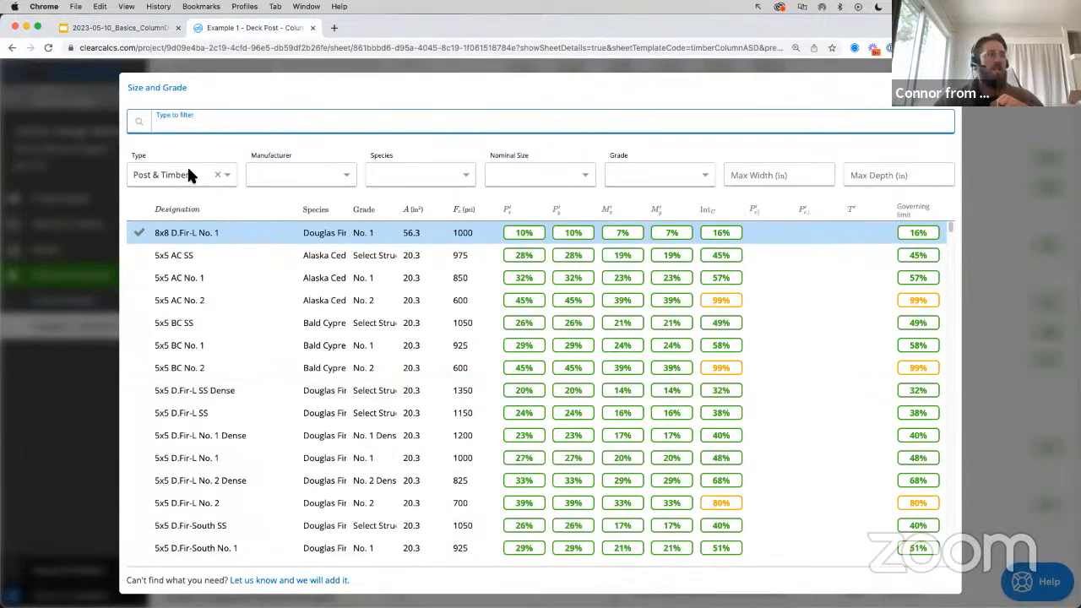
pyautogui.click(420, 174)
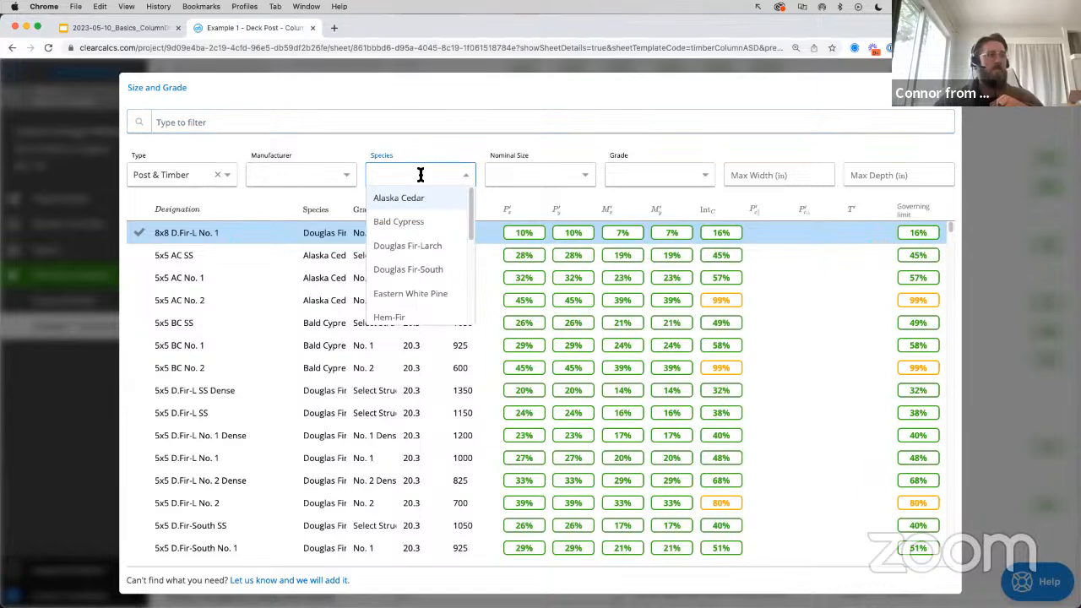
pyautogui.click(408, 245)
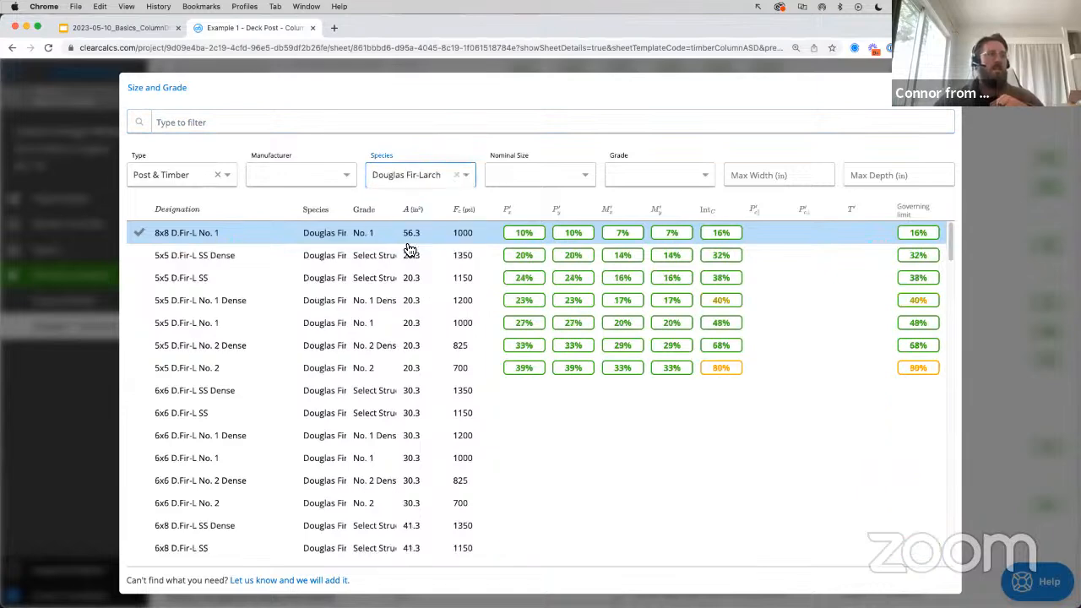
pyautogui.click(652, 179)
pyautogui.click(650, 199)
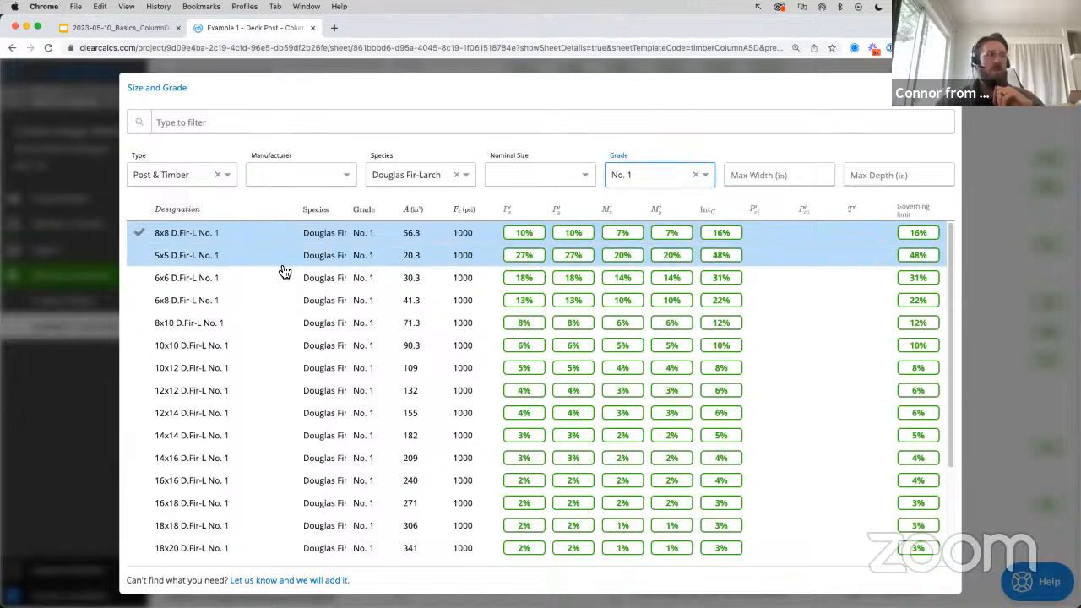
pyautogui.click(456, 278)
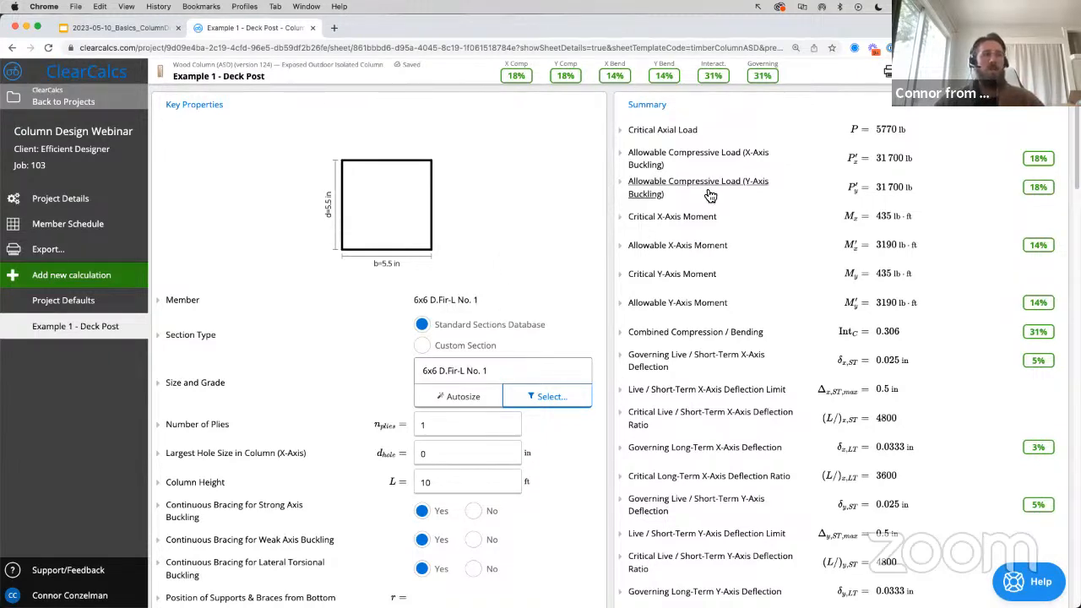
# - Switch to the Google Slides presentation, show the Example 2 gravity and wind slide, and highlight its geometry and gravity loads line
pyautogui.moveTo(757, 78)
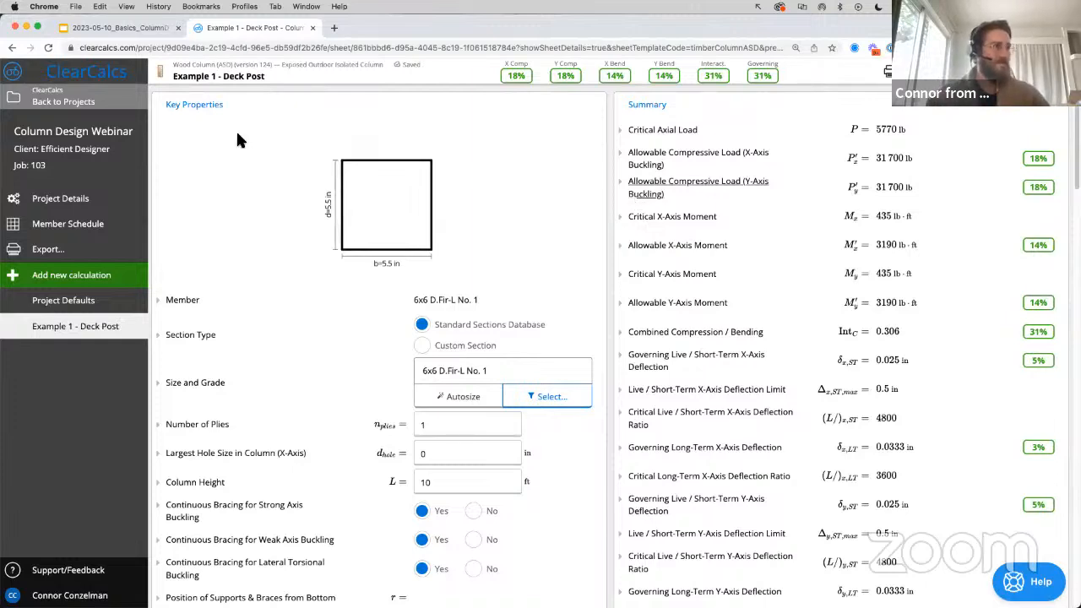
pyautogui.click(131, 34)
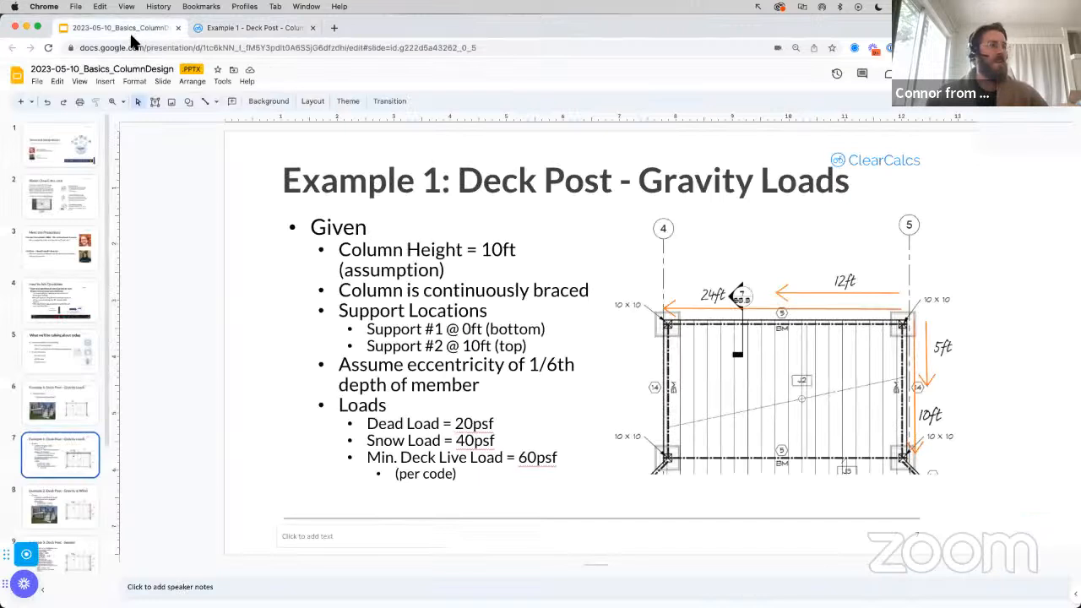
pyautogui.click(45, 511)
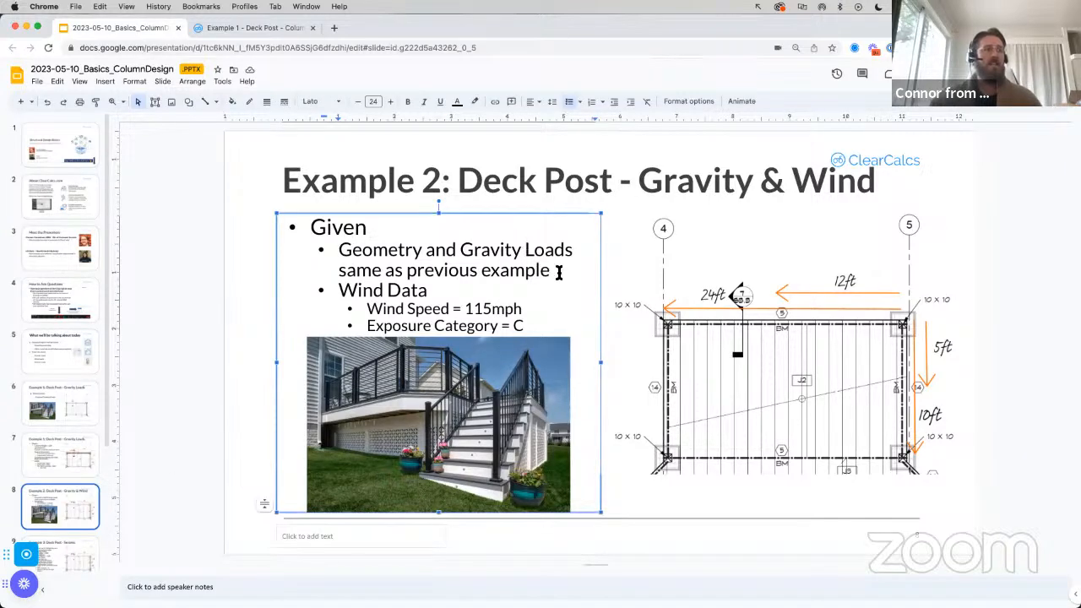
pyautogui.moveTo(556, 270); pyautogui.dragTo(335, 250)
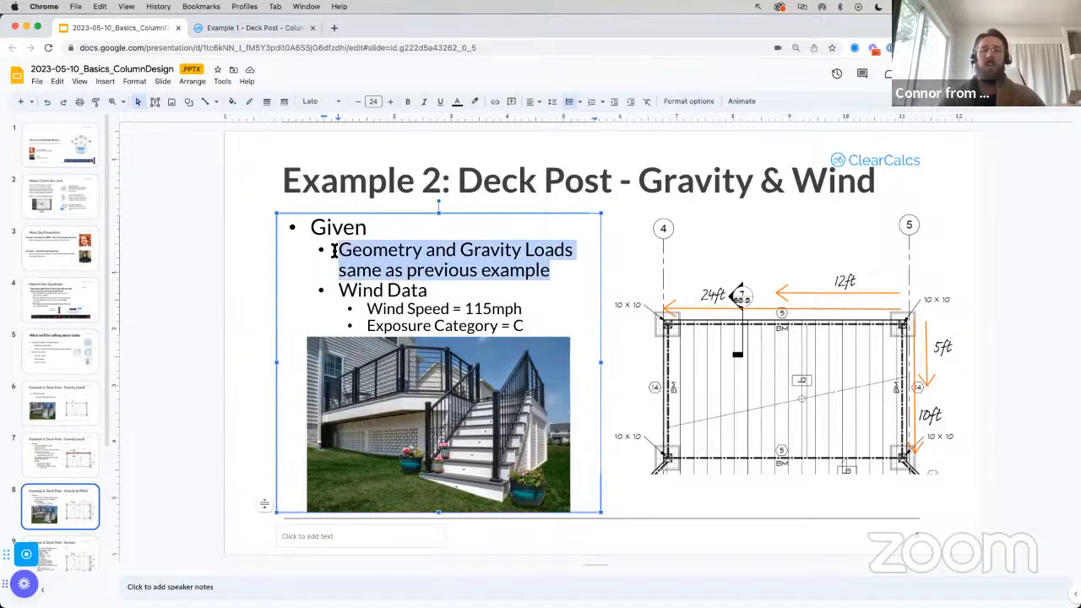
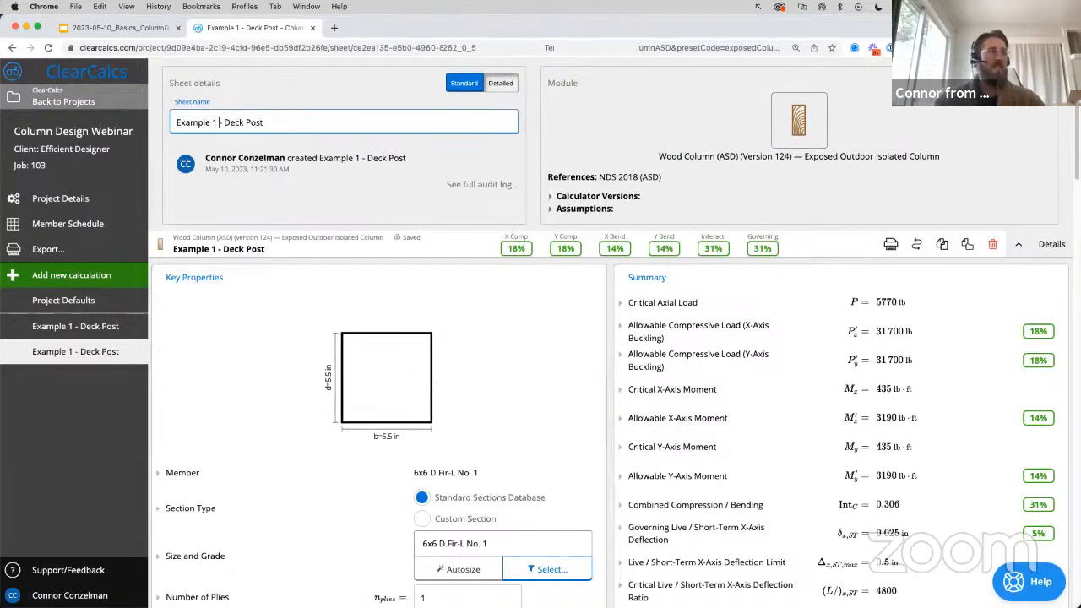
# - Rename the duplicated column sheet "Example 2 - Deck Post" and collapse its sheet details
pyautogui.press('BackSpace')
pyautogui.write('2')
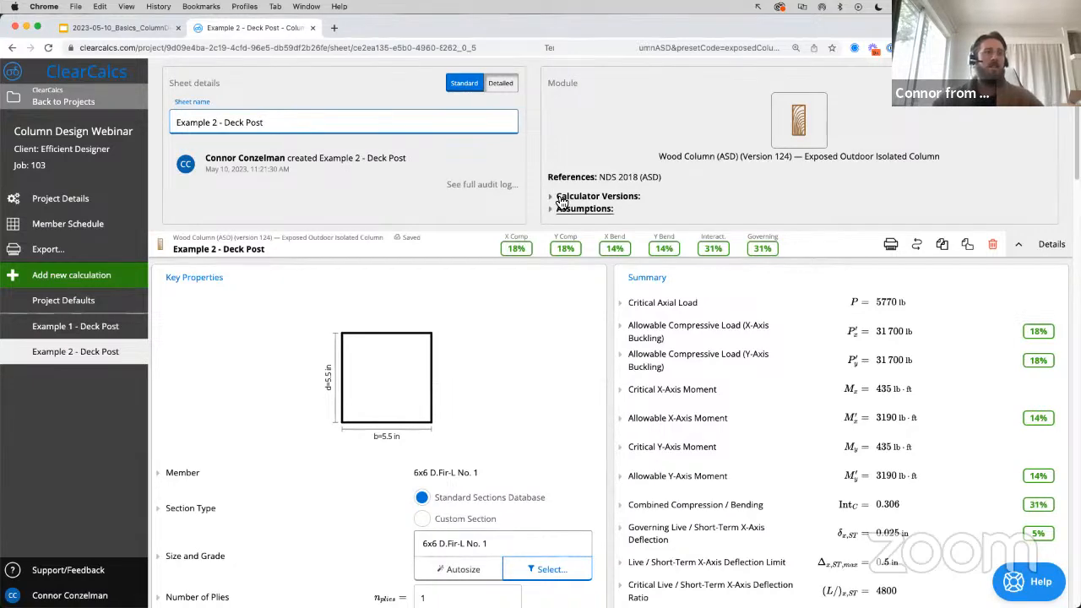
pyautogui.click(1022, 247)
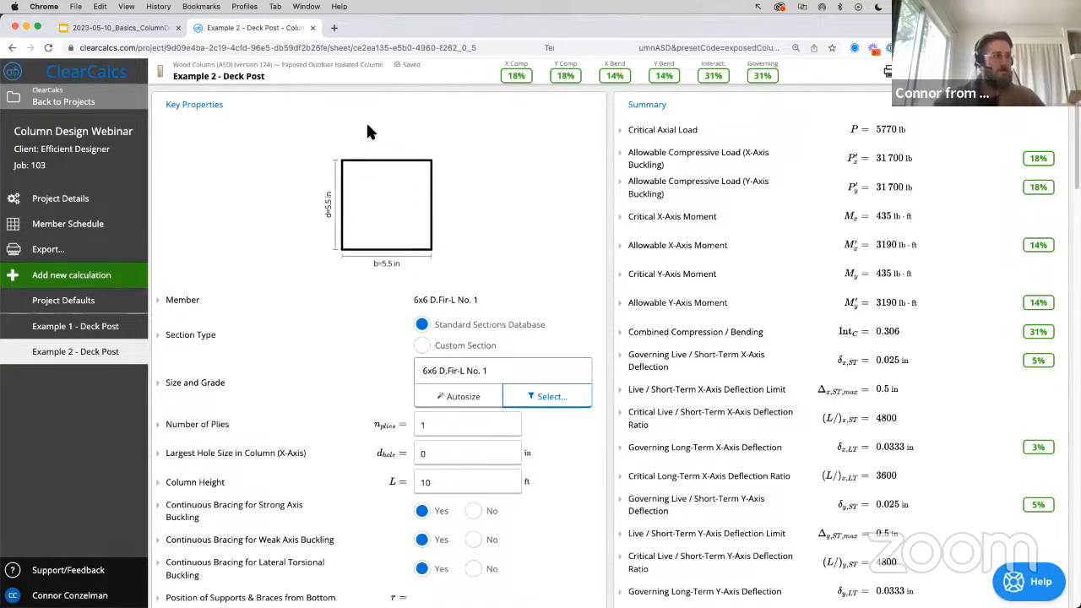
# - Add a US Wind Loads (MWFRS and C&C) calculation to the project using the Components and Cladding preset
pyautogui.click(134, 280)
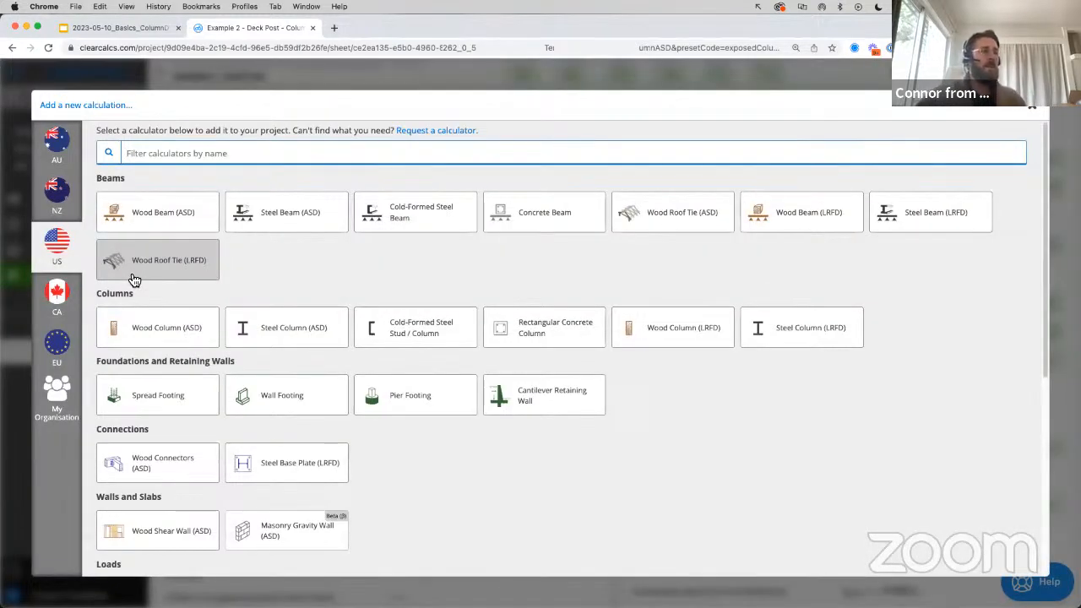
pyautogui.scroll(-5, 272, 282)
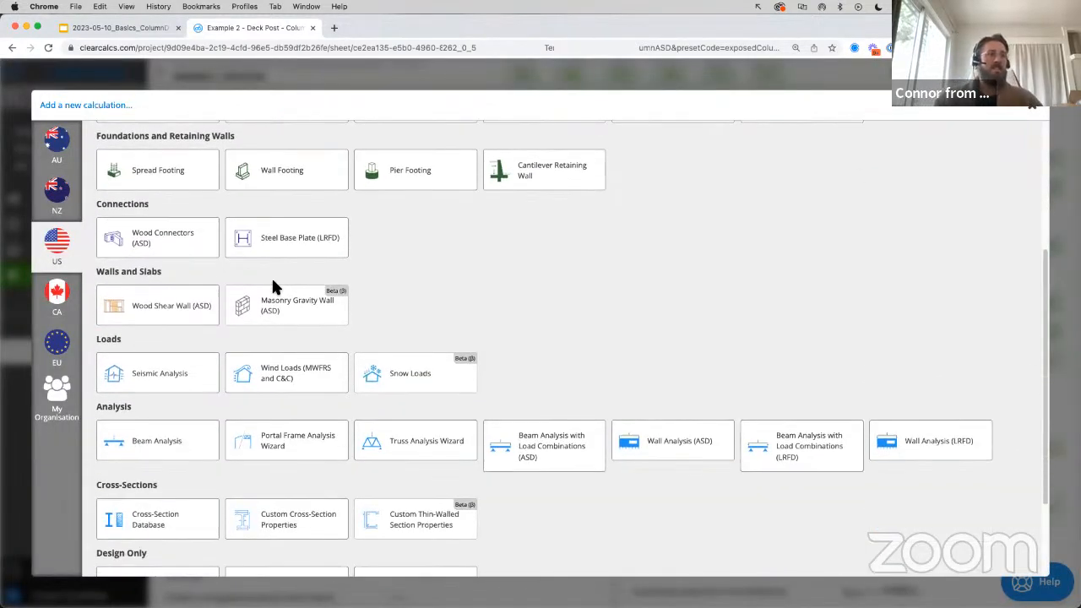
pyautogui.click(282, 379)
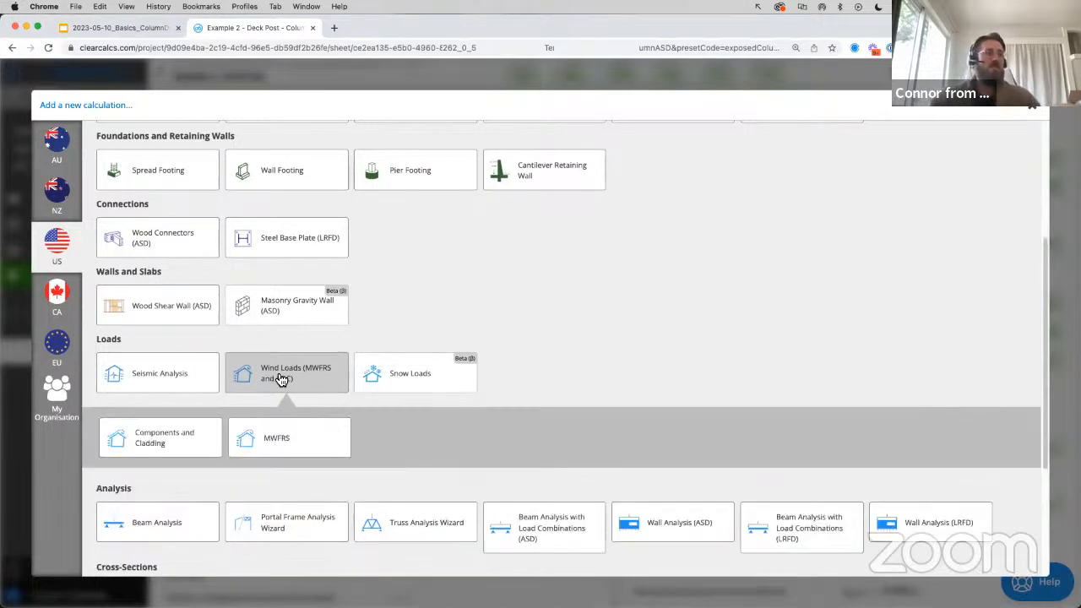
pyautogui.click(193, 440)
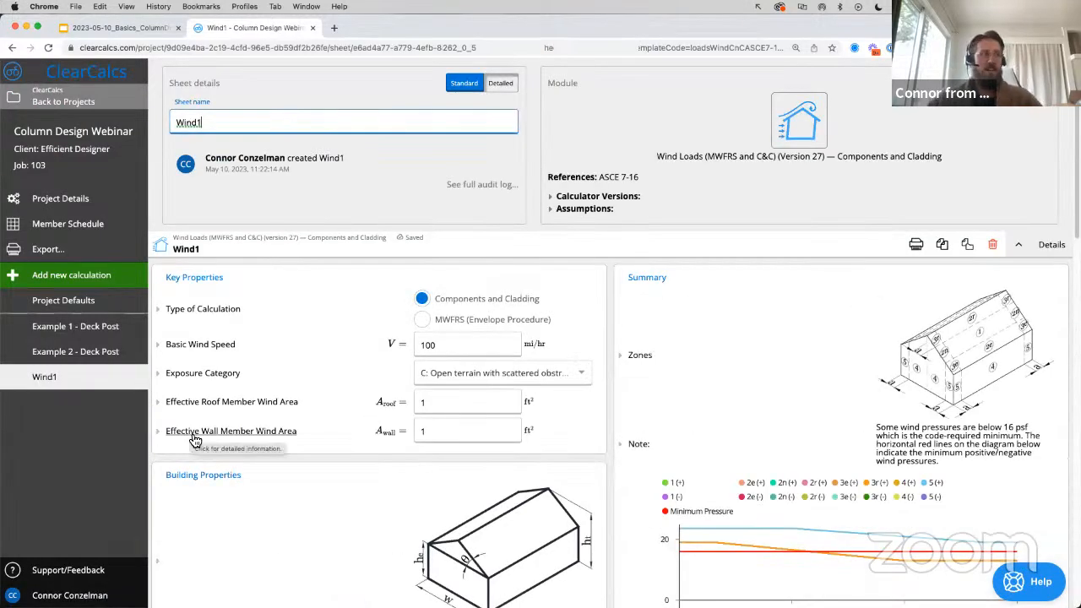
# - Name the wind sheet "Example 2 - C&C", highlight its code reference, and collapse the sheet details
pyautogui.doubleClick(222, 125)
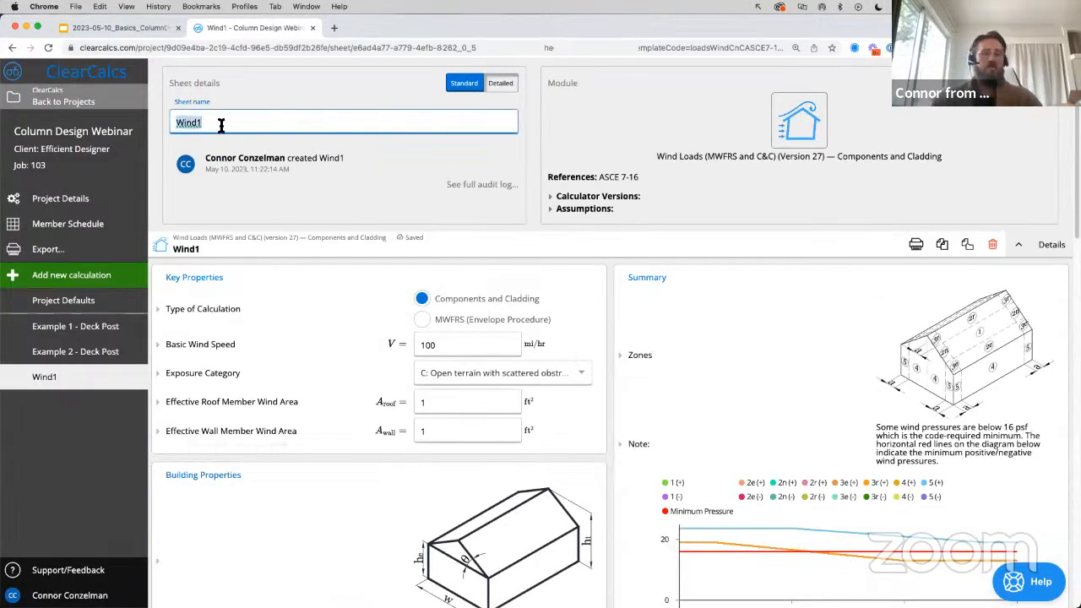
pyautogui.write('Example 2 ')
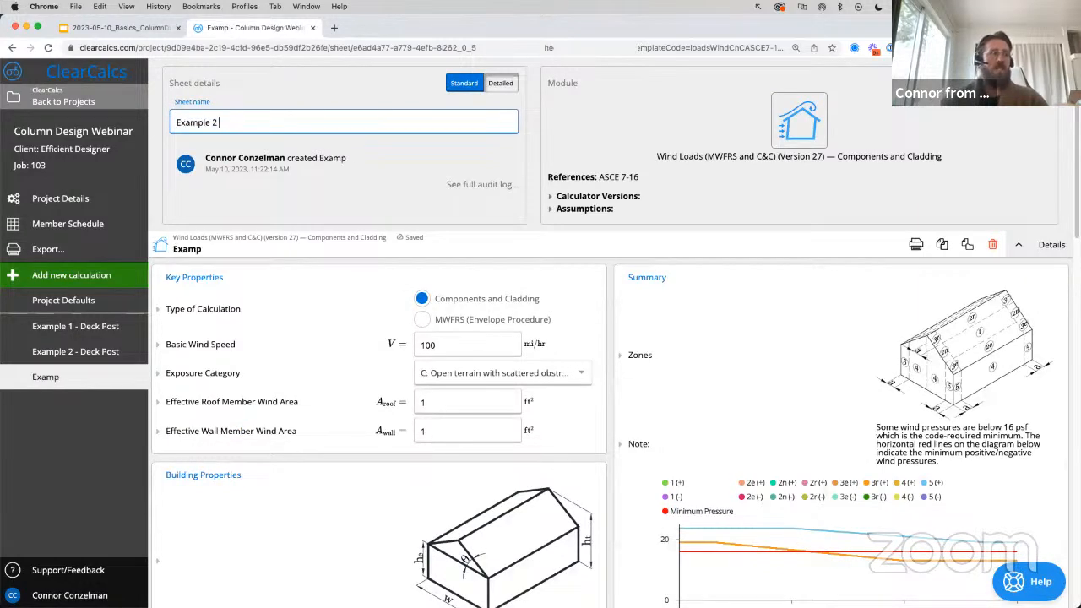
pyautogui.write('- C&C')
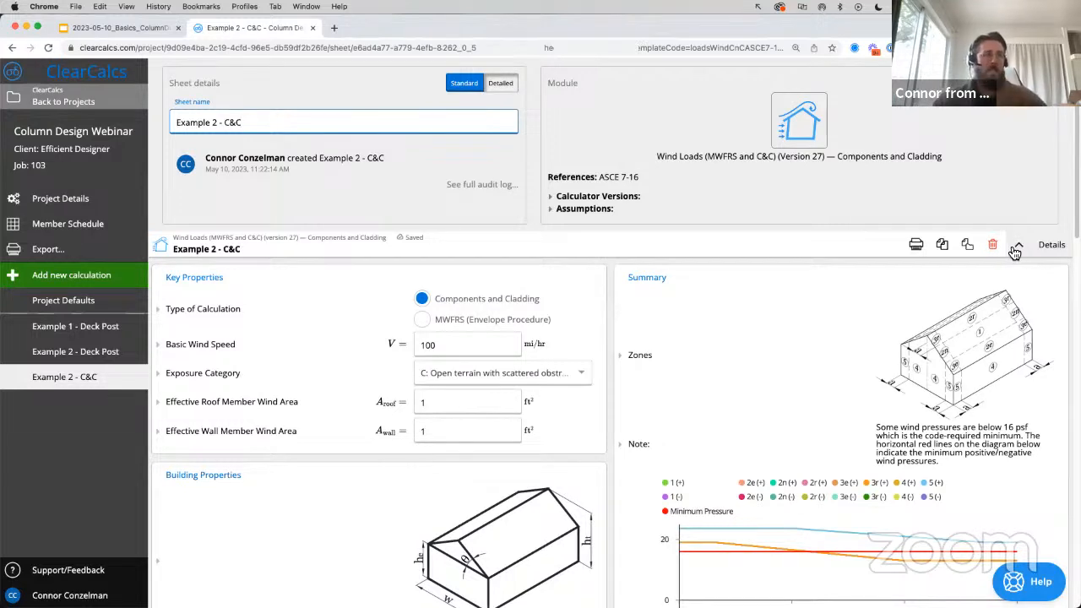
pyautogui.moveTo(640, 178); pyautogui.dragTo(599, 177)
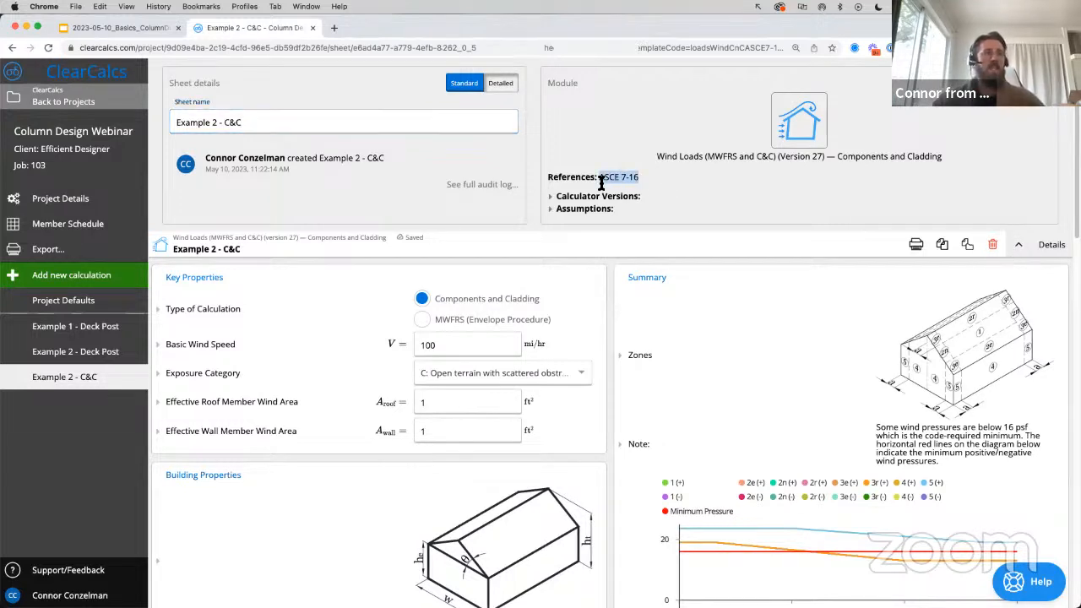
pyautogui.click(1023, 245)
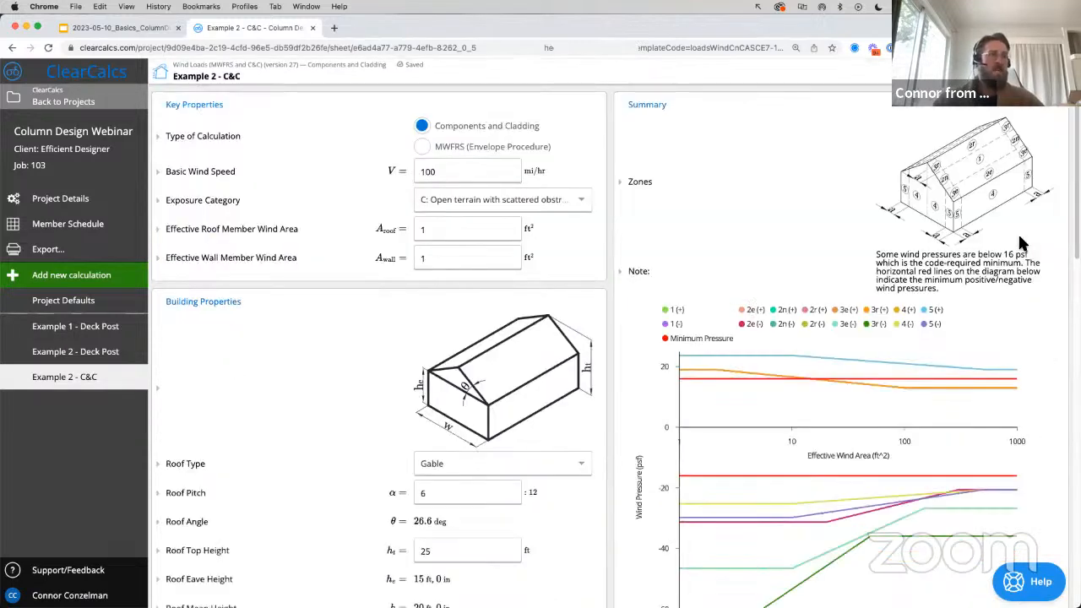
# - Set the basic wind speed to 115 mi/hr and choose exposure category C, open terrain with scattered obstructions
pyautogui.click(456, 170)
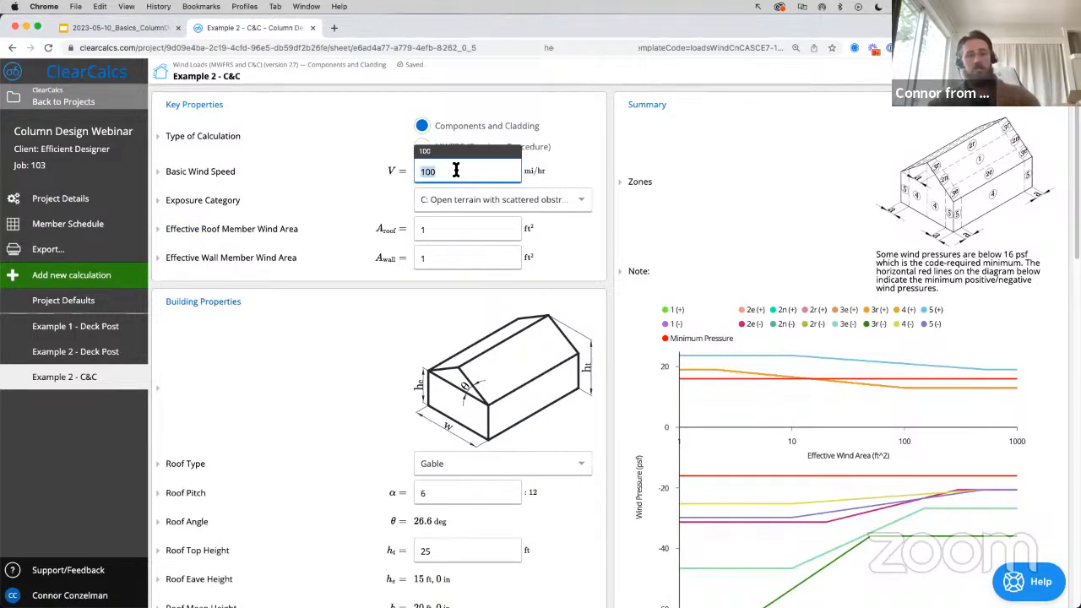
pyautogui.write('115')
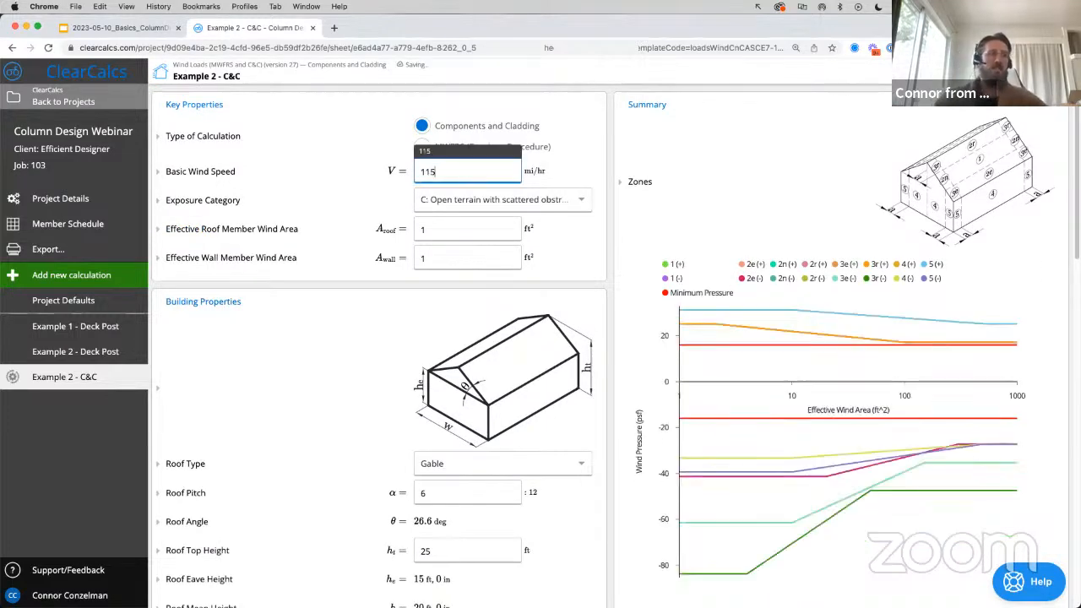
pyautogui.click(578, 153)
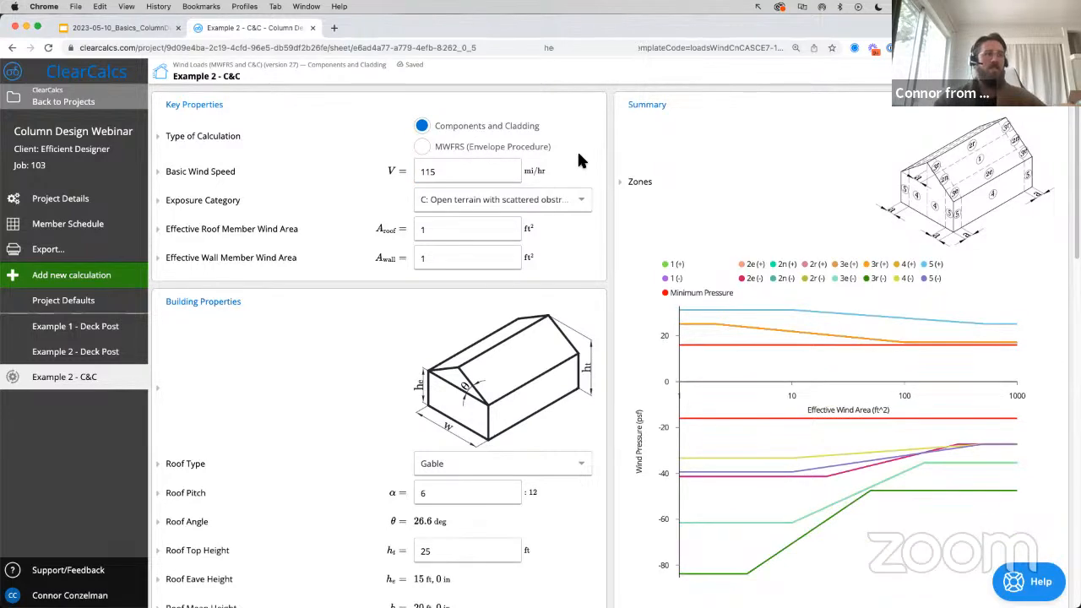
pyautogui.click(552, 205)
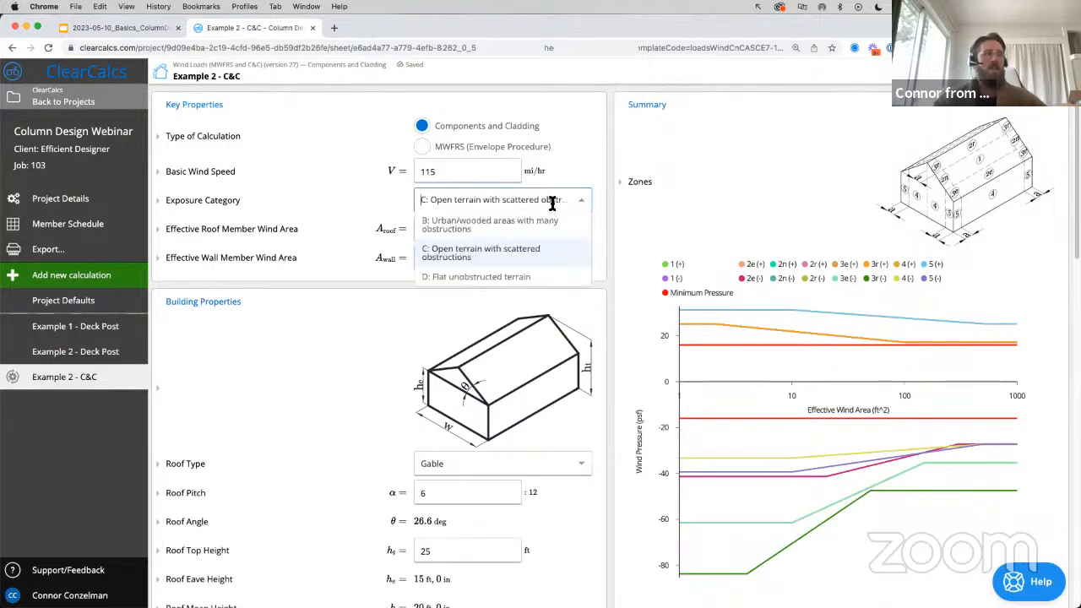
pyautogui.click(502, 260)
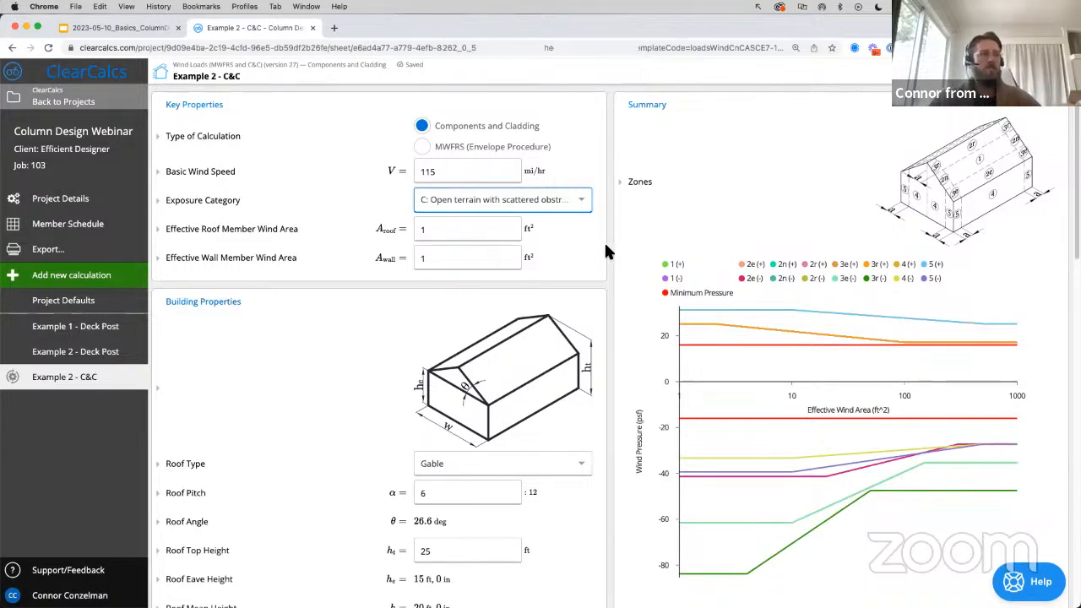
# - Define the building with a flat roof, 10 ft roof height, 10 ft width and 24 ft length
pyautogui.scroll(-3, 606, 251)
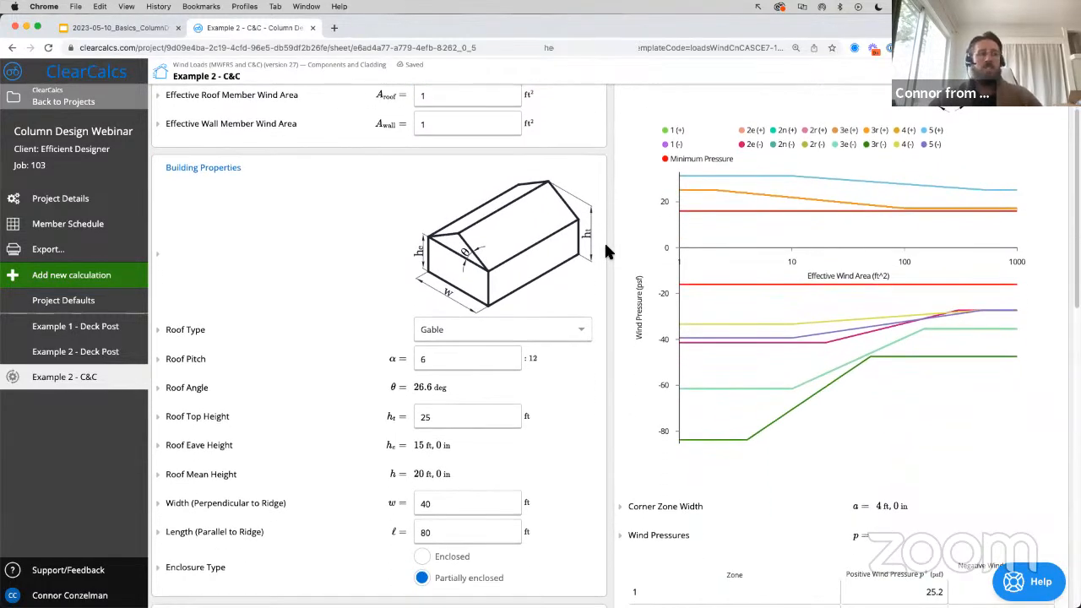
pyautogui.click(518, 328)
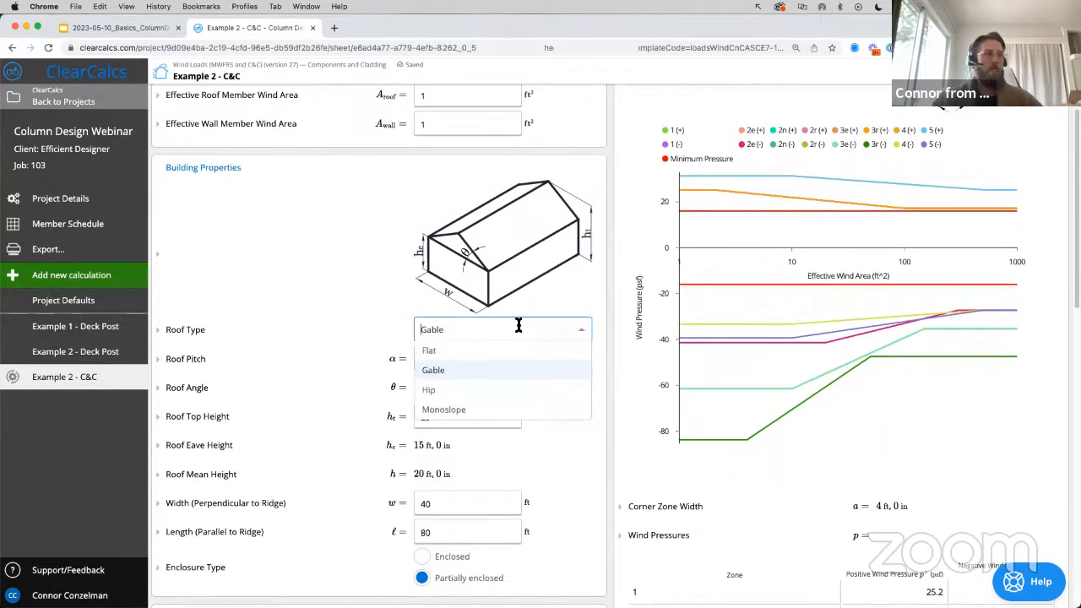
pyautogui.click(466, 350)
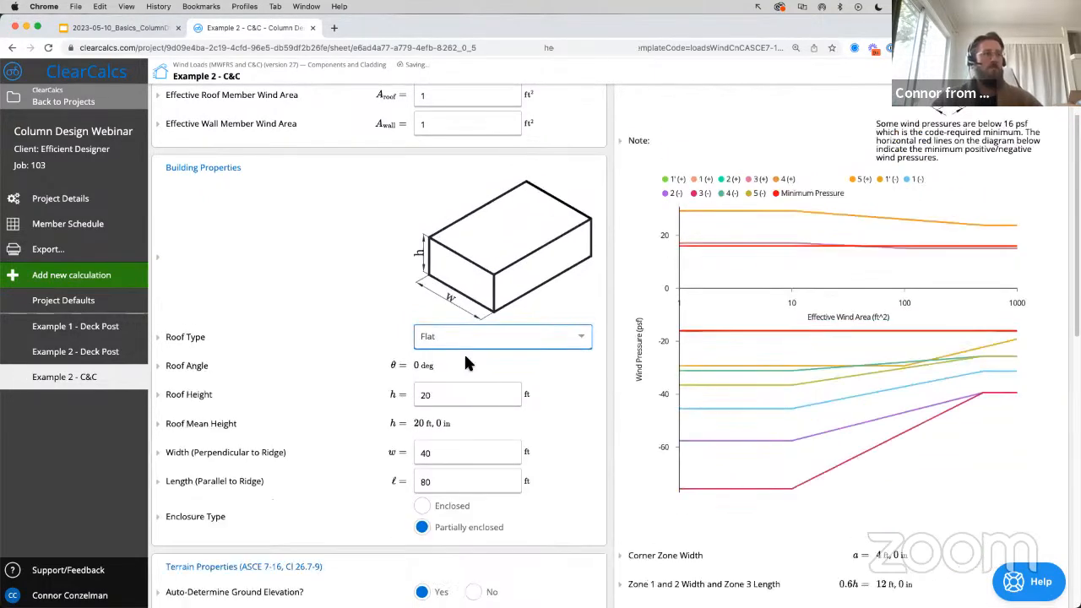
pyautogui.click(455, 394)
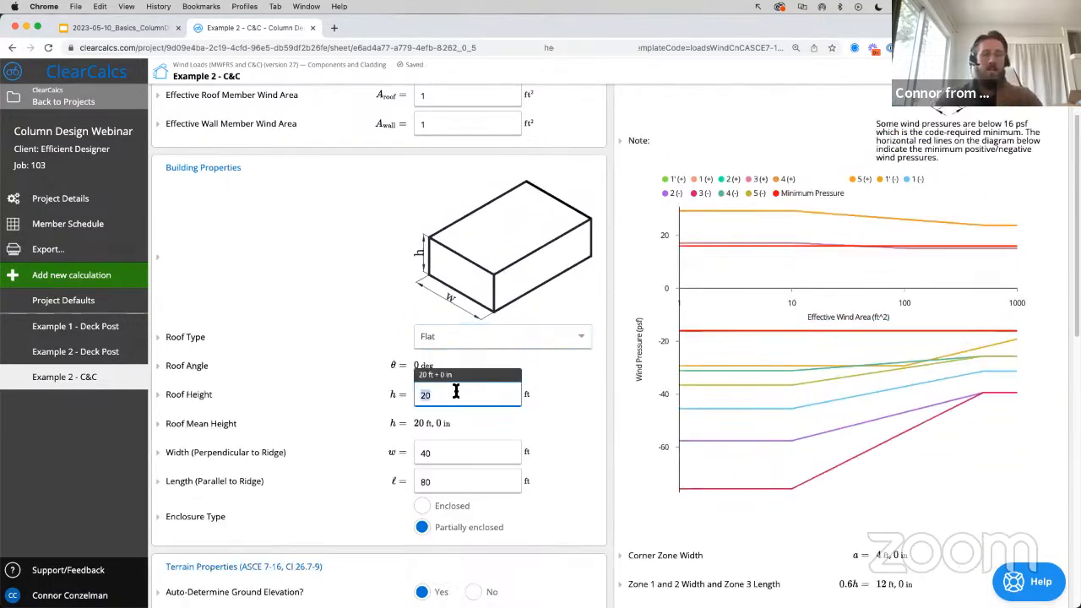
pyautogui.write('10')
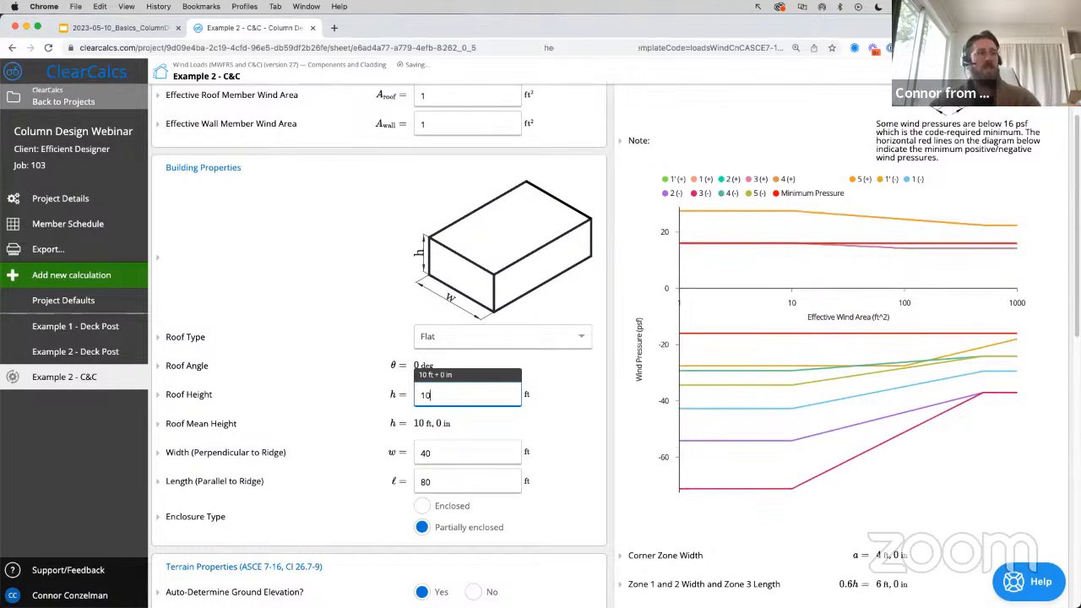
pyautogui.click(453, 454)
pyautogui.write('10')
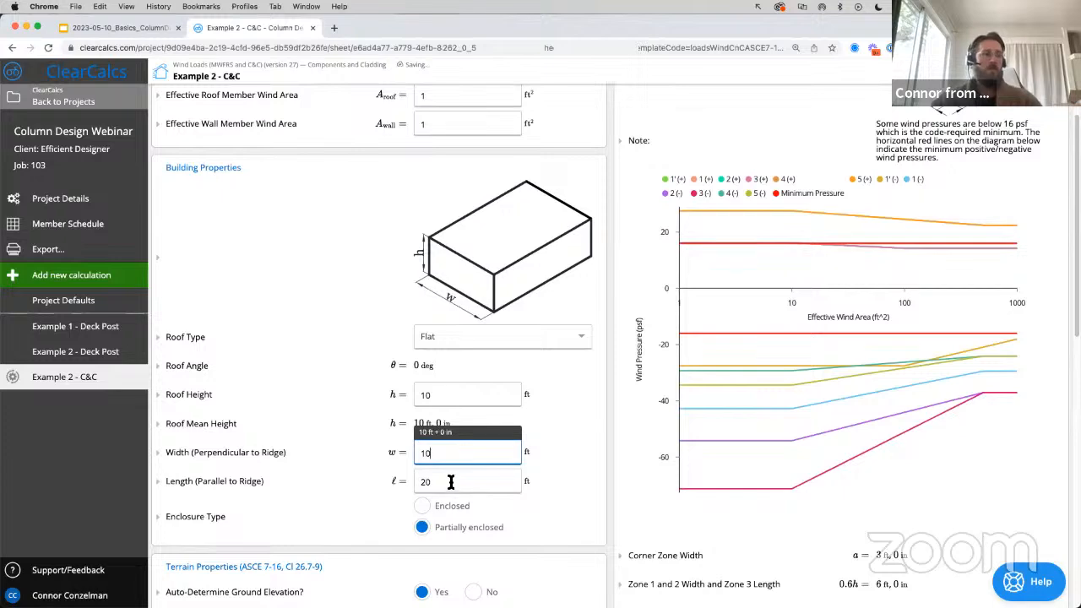
pyautogui.click(453, 483)
pyautogui.write('24')
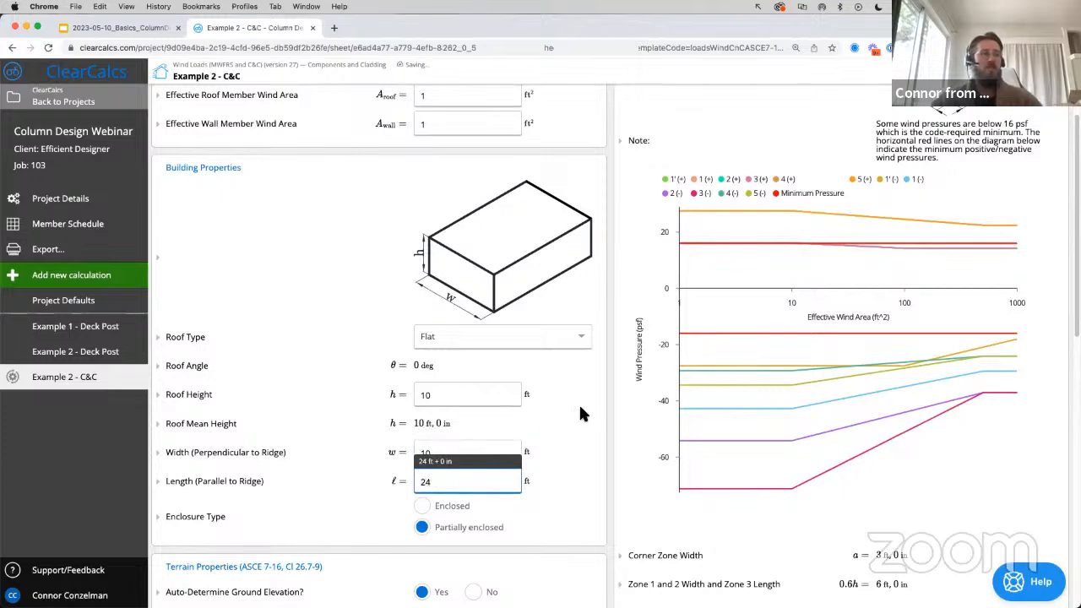
pyautogui.click(580, 403)
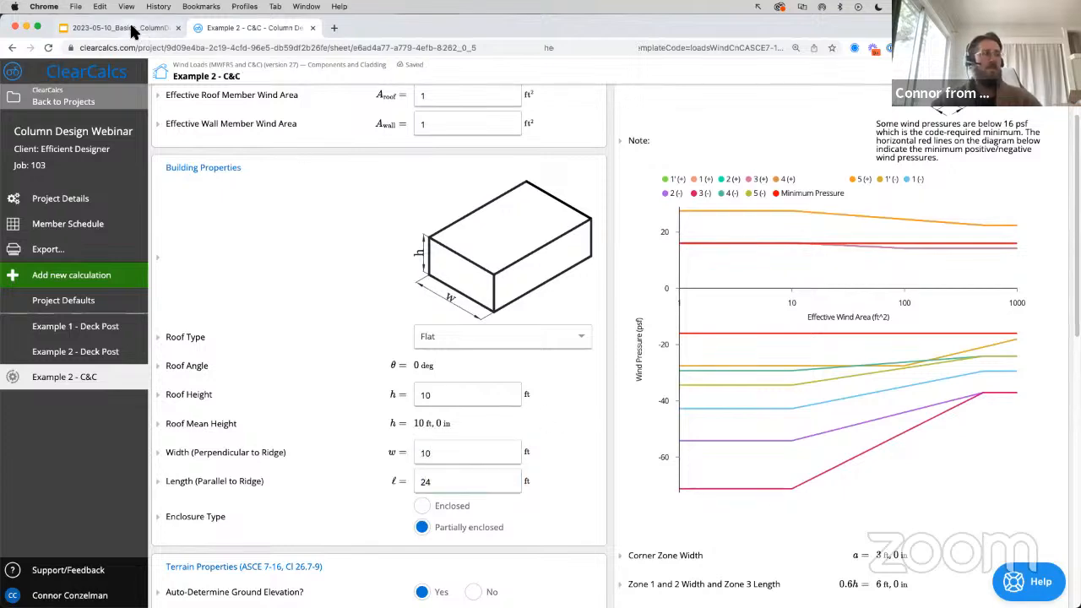
# - Review the Example 2 slide in Google Slides, and check the C&C sheet's ground elevation against the project location in ClearCalcs
pyautogui.click(119, 28)
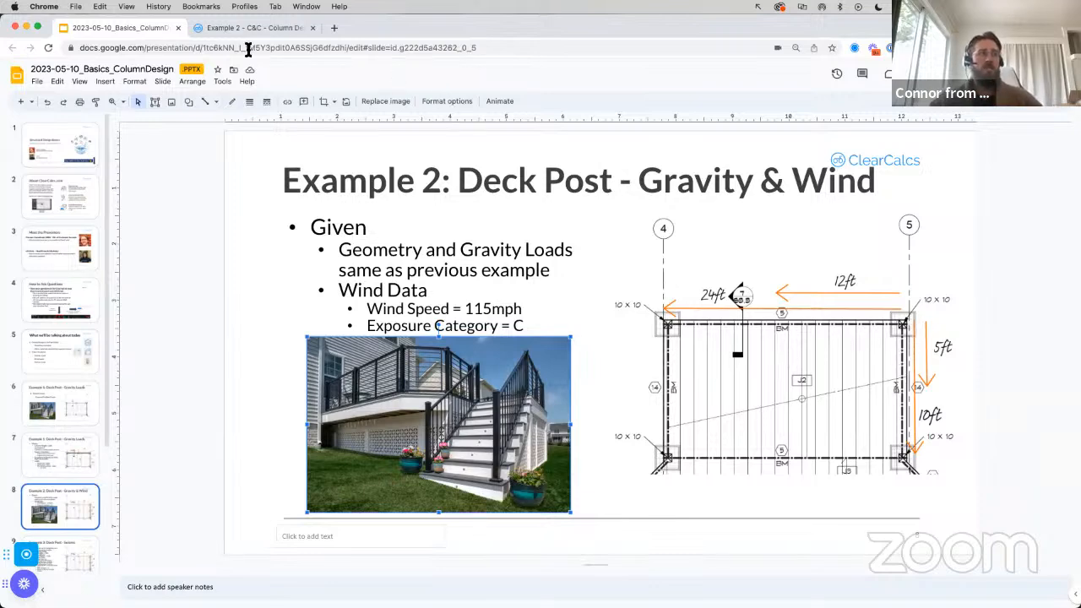
pyautogui.click(209, 38)
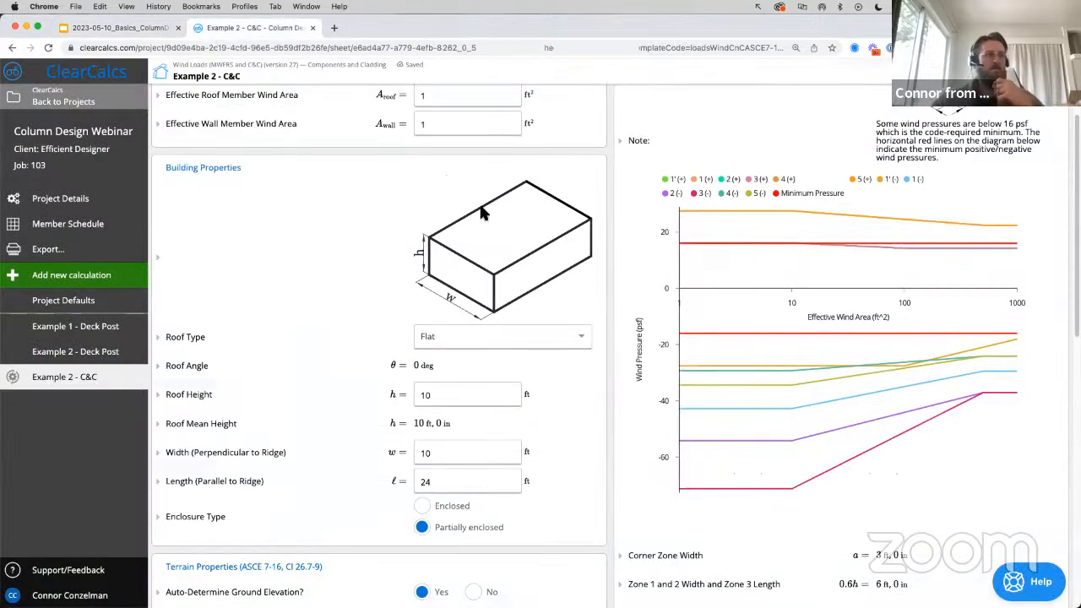
pyautogui.scroll(-5, 570, 316)
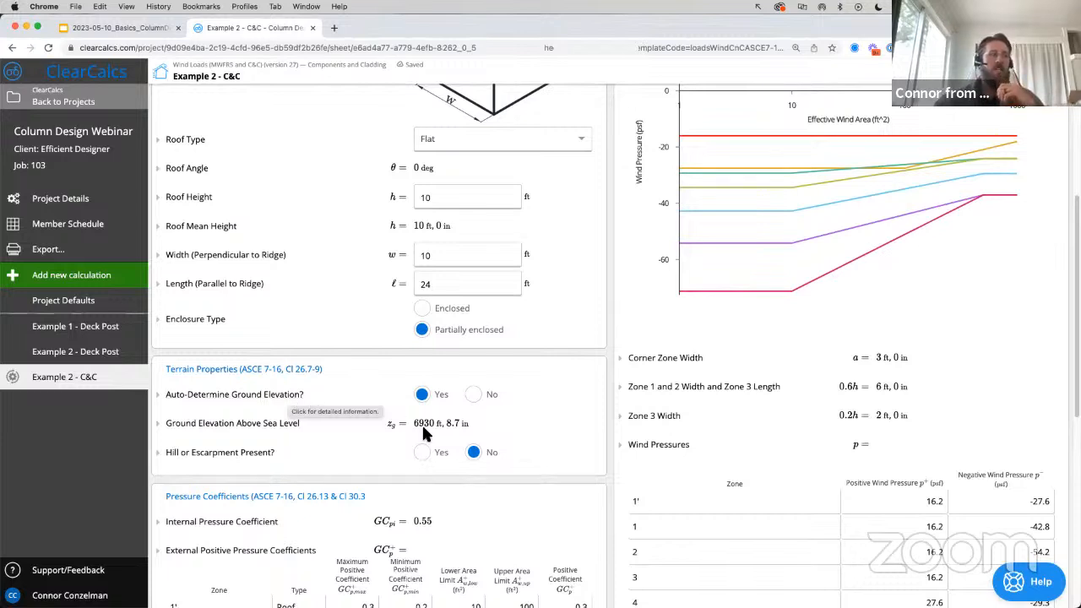
pyautogui.moveTo(470, 425); pyautogui.dragTo(415, 428)
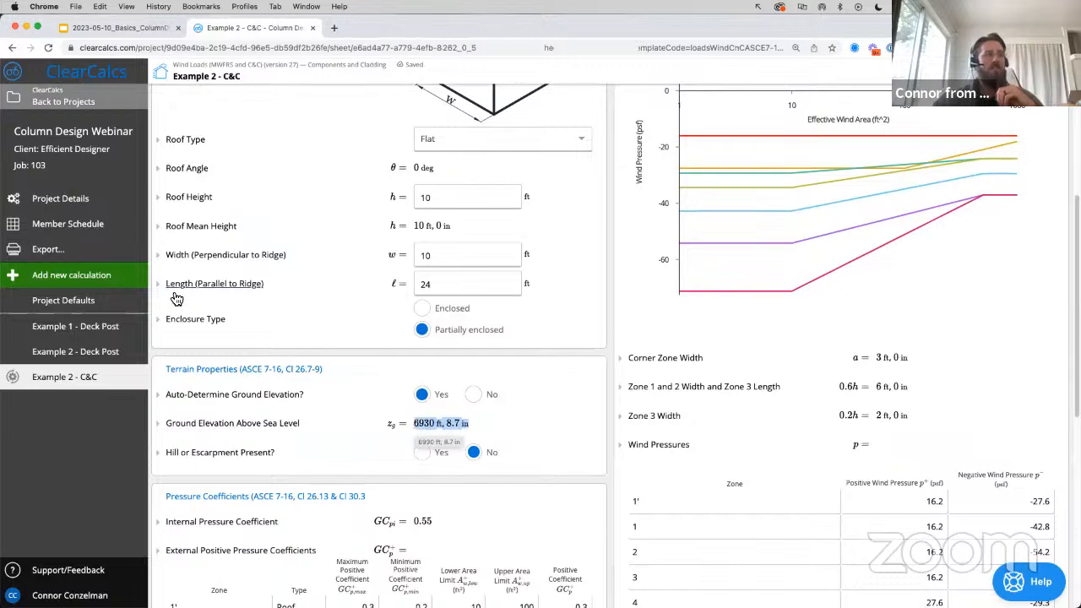
pyautogui.click(128, 202)
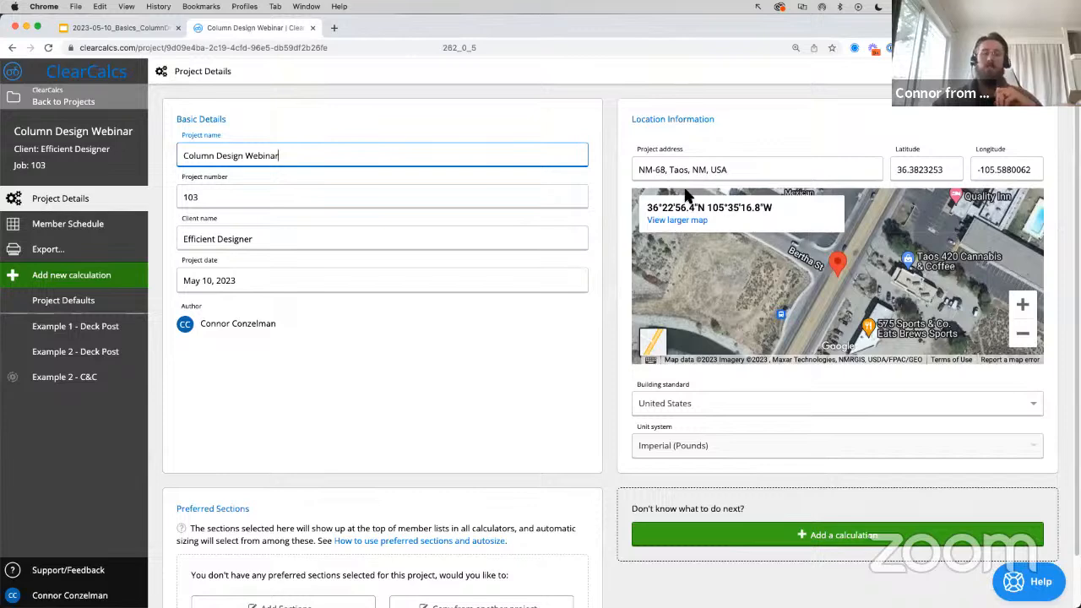
pyautogui.click(72, 382)
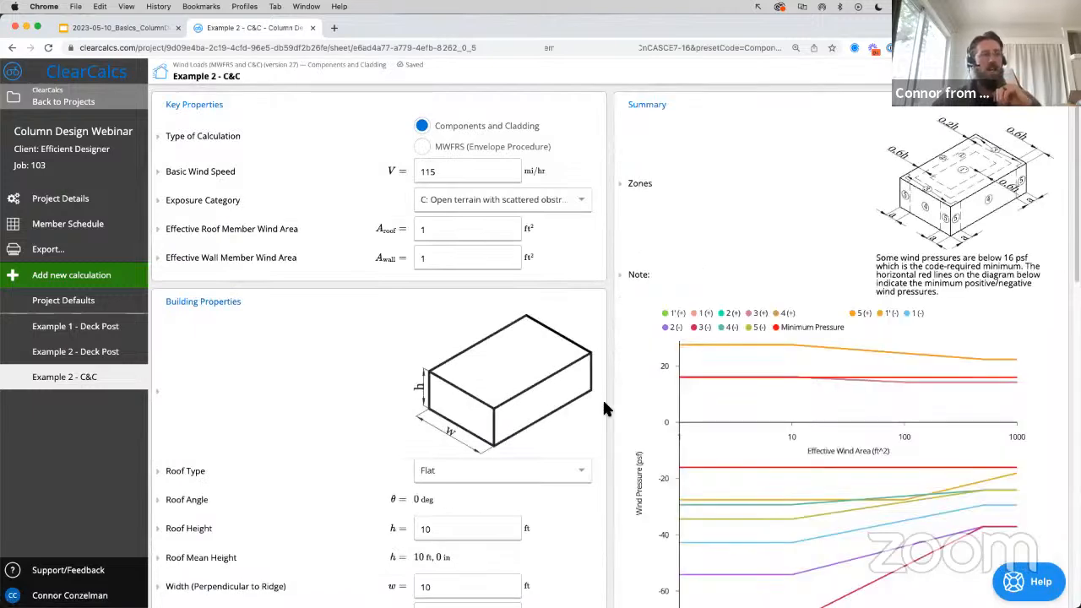
# - Set the wind sheet's terrain properties to have a hill or escarpment present and show the hill inputs
pyautogui.scroll(-3, 604, 407)
pyautogui.scroll(-3, 604, 408)
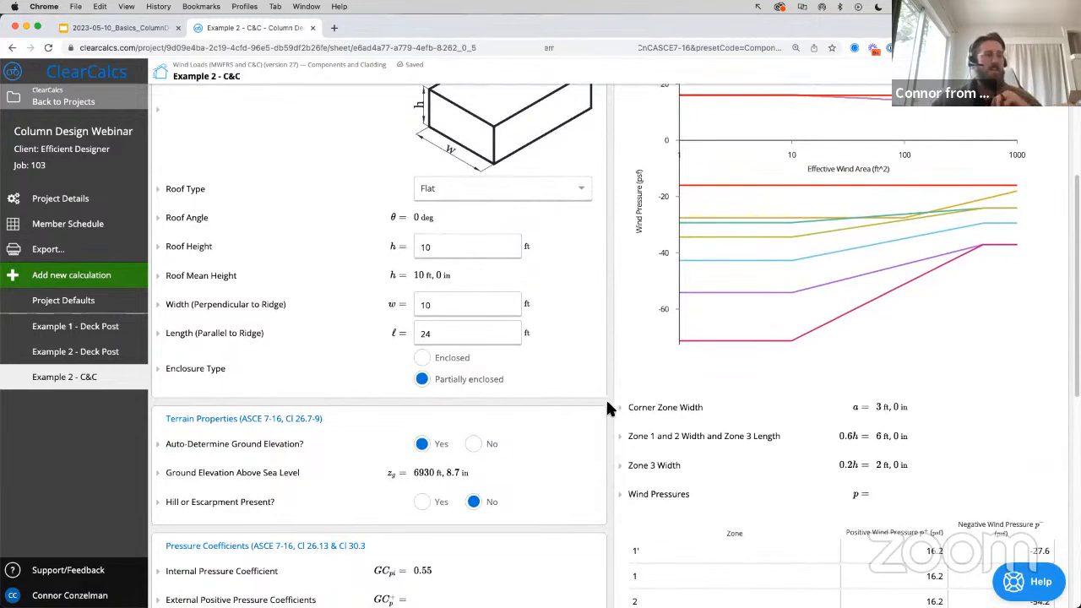
pyautogui.scroll(-1, 607, 408)
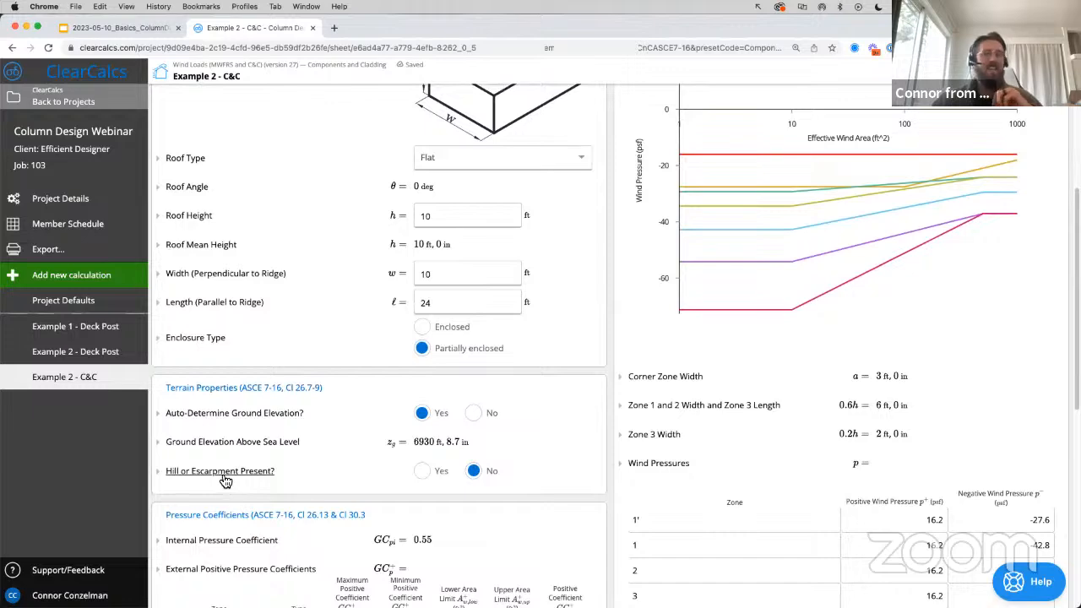
pyautogui.scroll(-1, 224, 480)
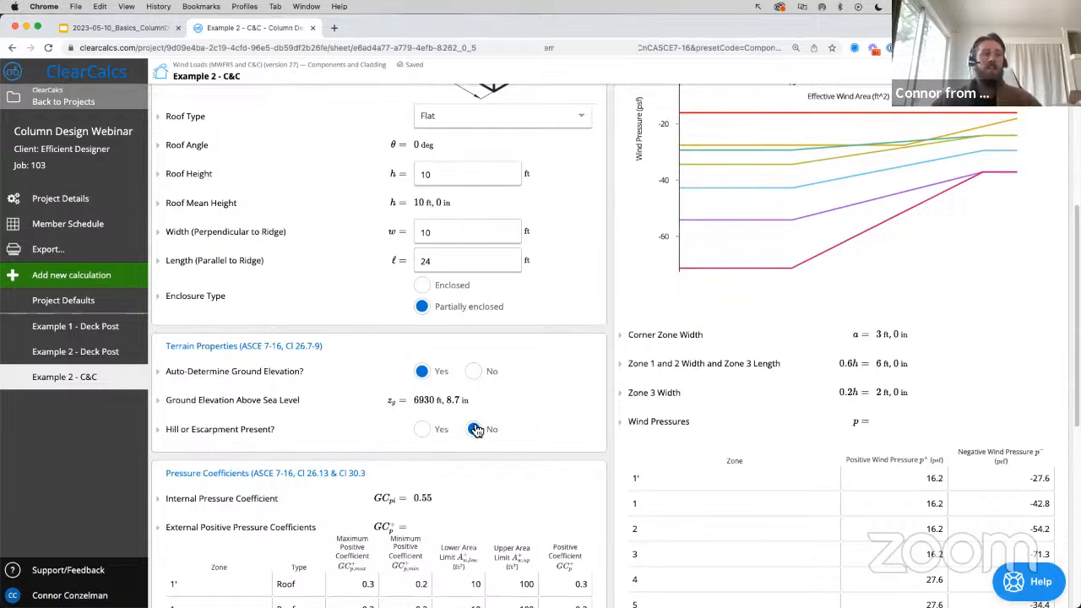
pyautogui.click(423, 431)
pyautogui.scroll(-1, 422, 433)
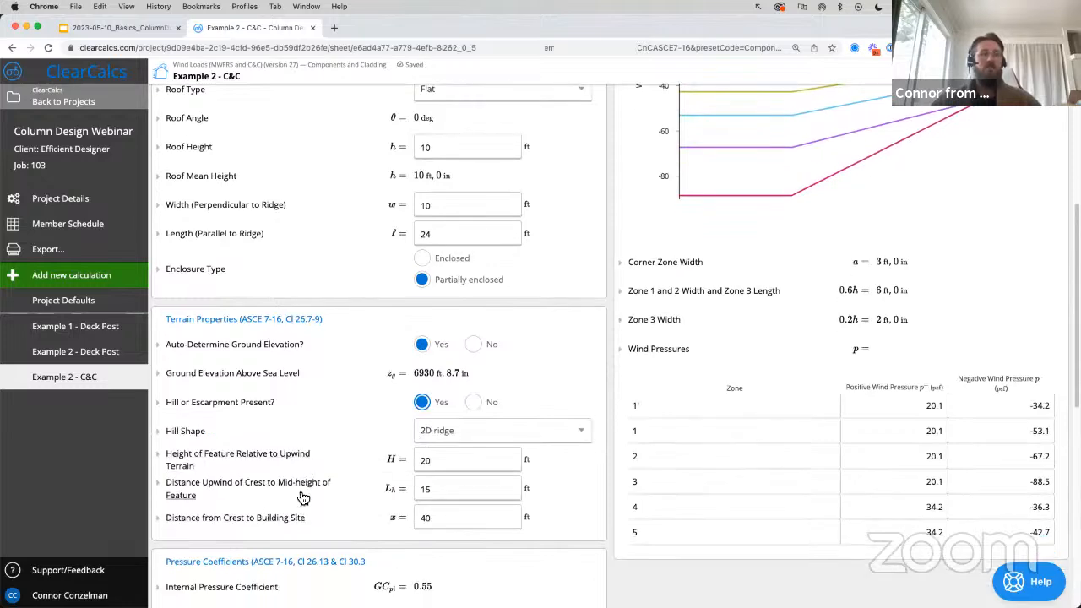
# - Set the wind sheet's terrain properties to have no hill or escarpment present
pyautogui.click(475, 410)
pyautogui.scroll(5, 547, 408)
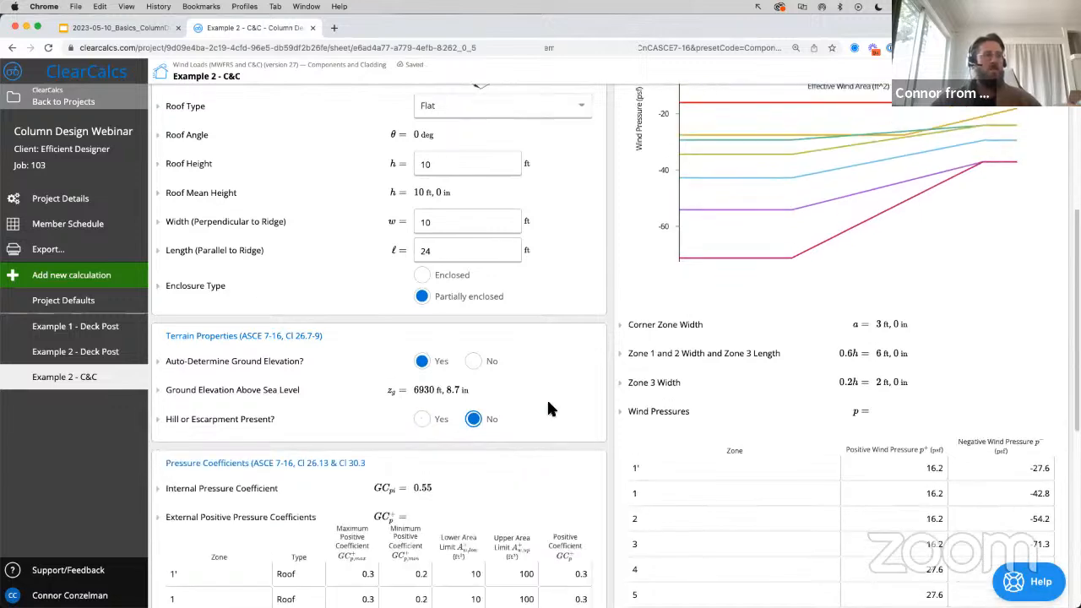
pyautogui.scroll(3, 547, 409)
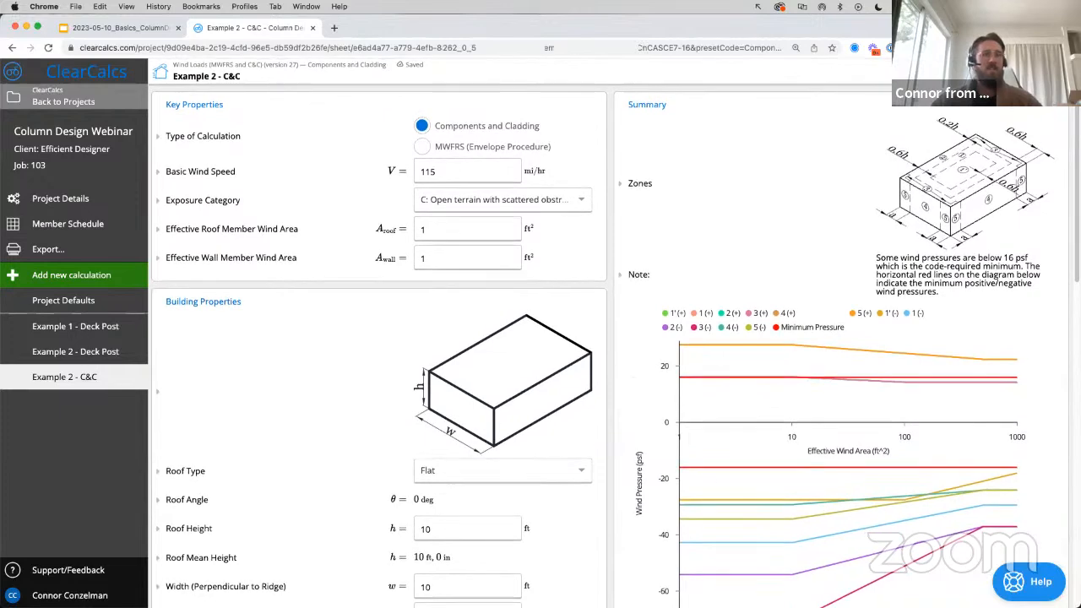
# - Enlarge the page to 150% and examine the wind zone diagram and the positive and negative wind pressures for zone 5
pyautogui.click(1070, 48)
pyautogui.click(1036, 191)
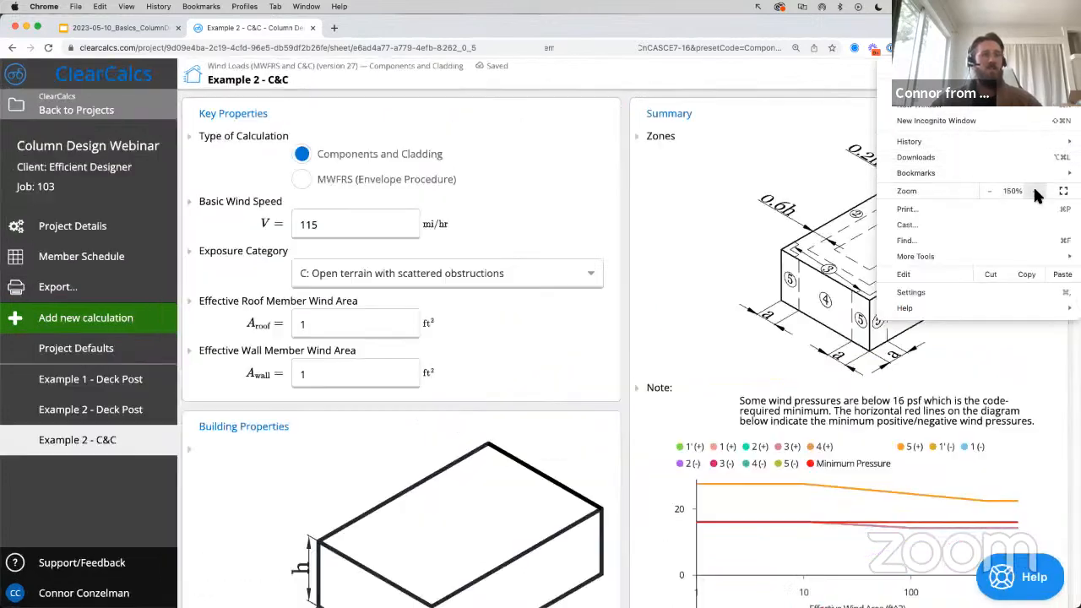
pyautogui.click(986, 347)
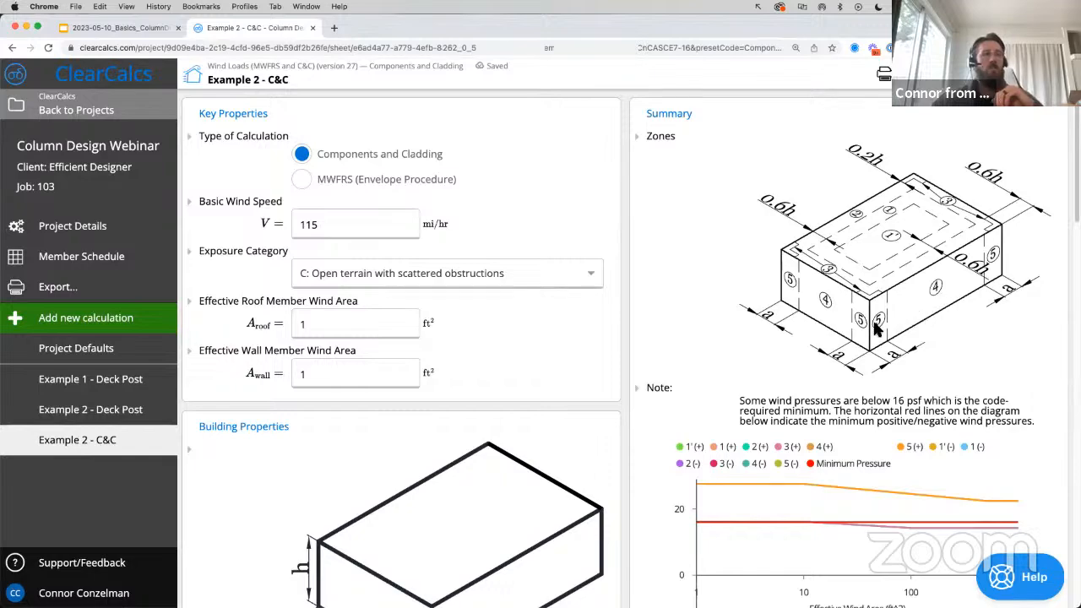
pyautogui.scroll(-7, 887, 332)
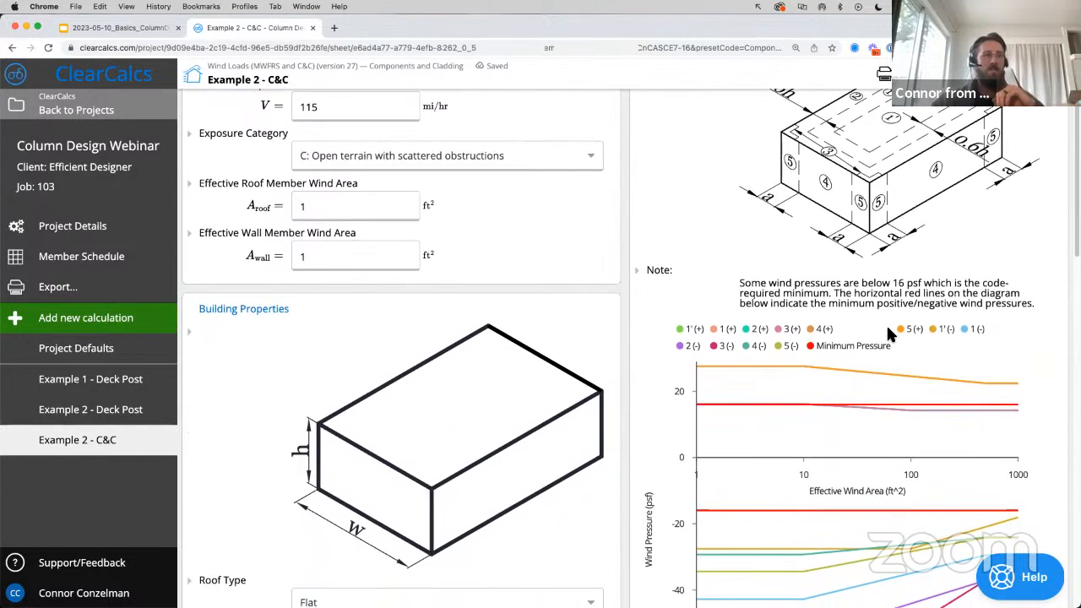
pyautogui.scroll(-8, 887, 332)
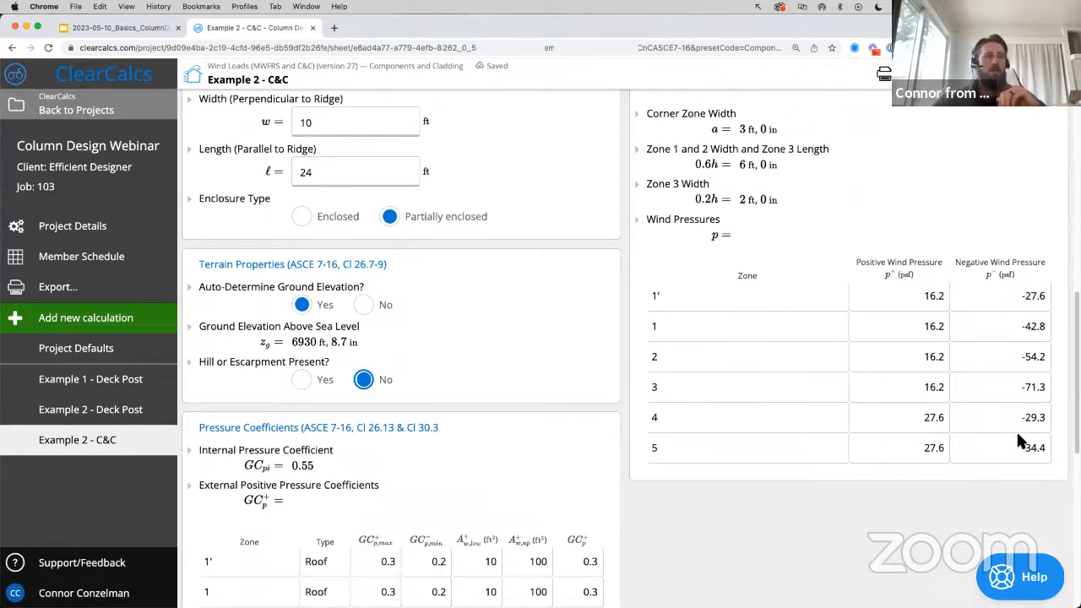
pyautogui.moveTo(922, 448); pyautogui.dragTo(942, 449)
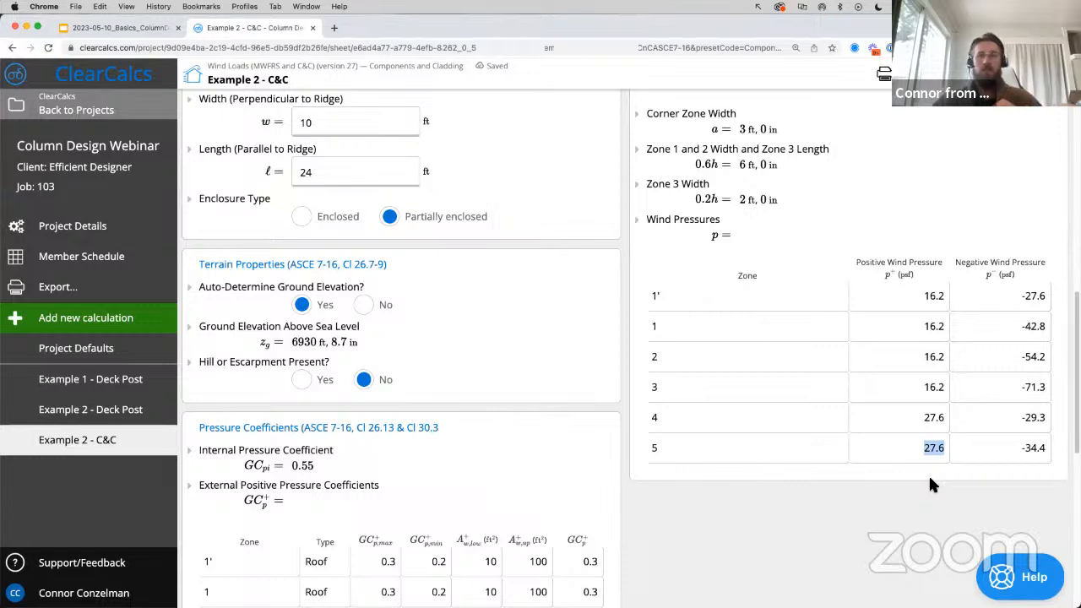
pyautogui.moveTo(1021, 449); pyautogui.dragTo(1044, 452)
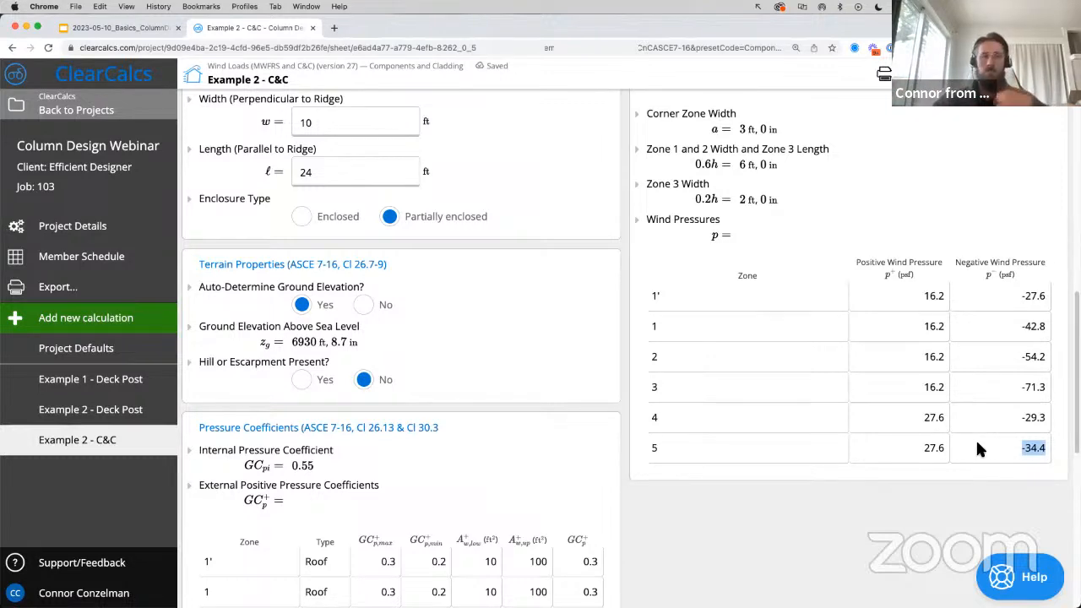
pyautogui.moveTo(977, 442)
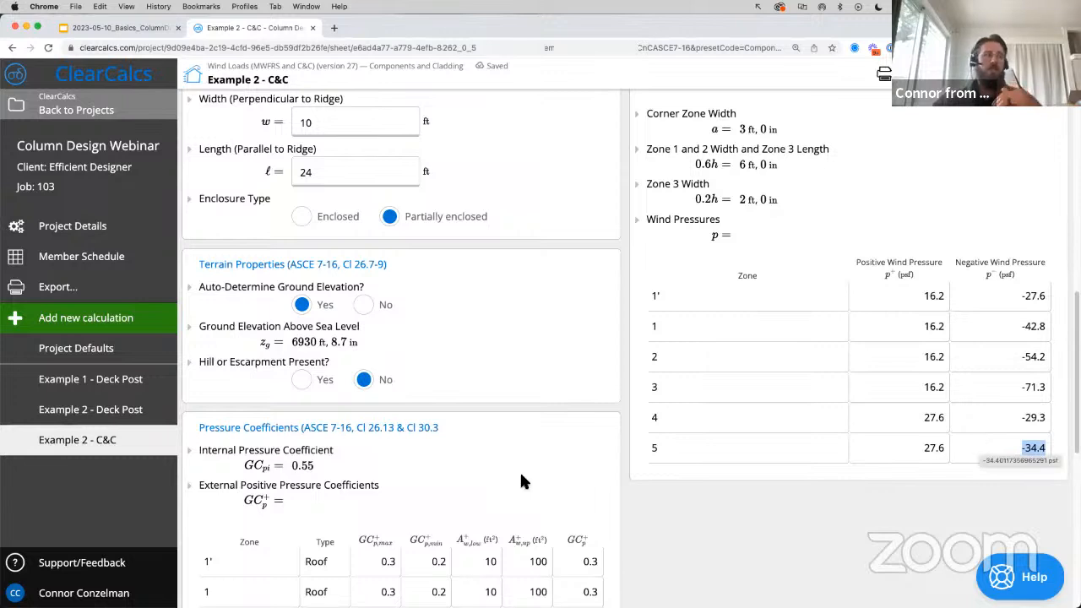
# - Open the Example 2 - Deck Post sheet at a smaller page zoom, and check its loads against the Example 2 slide in Google Slides
pyautogui.click(143, 419)
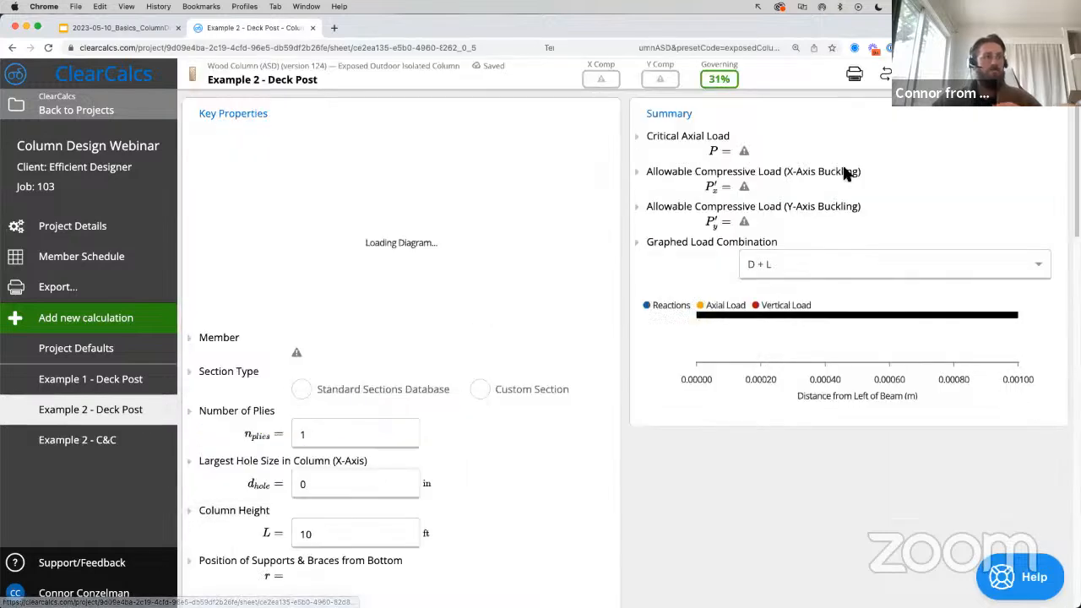
pyautogui.click(1068, 49)
pyautogui.click(990, 191)
pyautogui.click(579, 242)
pyautogui.scroll(-6, 580, 241)
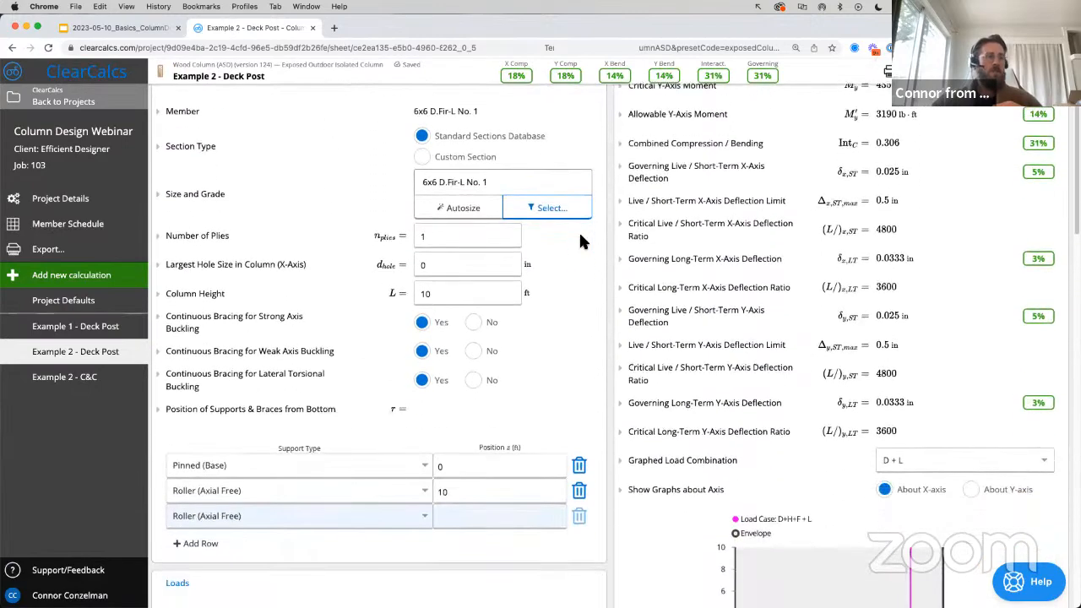
pyautogui.scroll(-4, 580, 242)
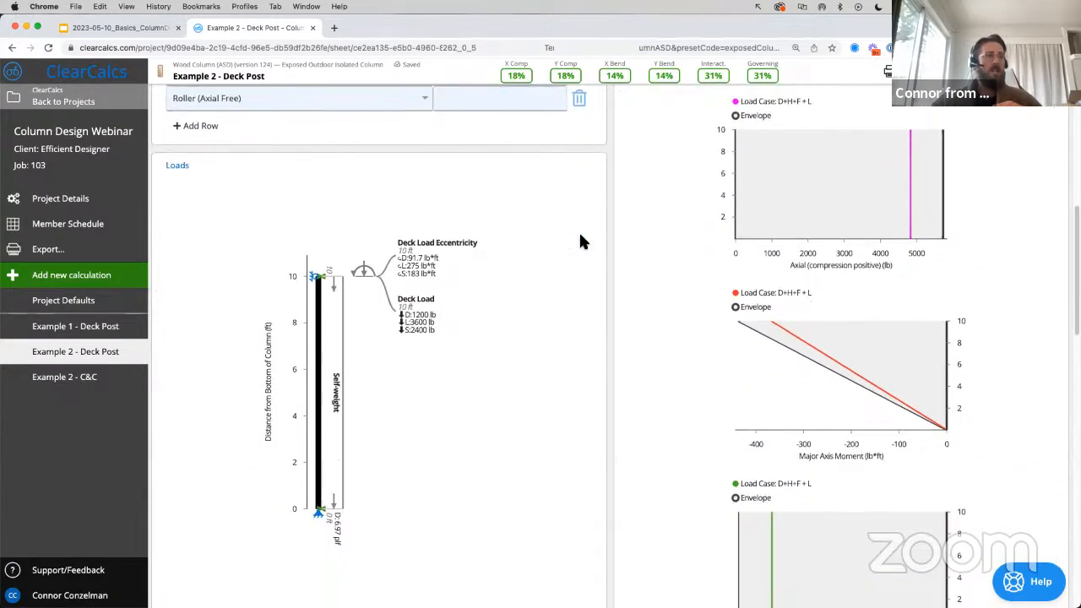
pyautogui.scroll(-1, 580, 242)
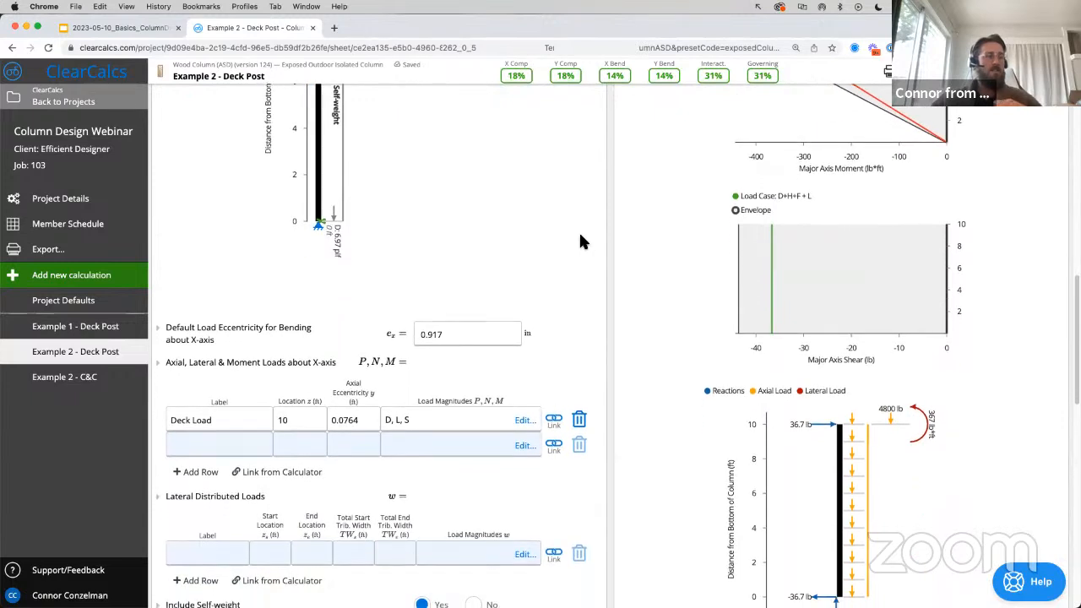
pyautogui.click(122, 29)
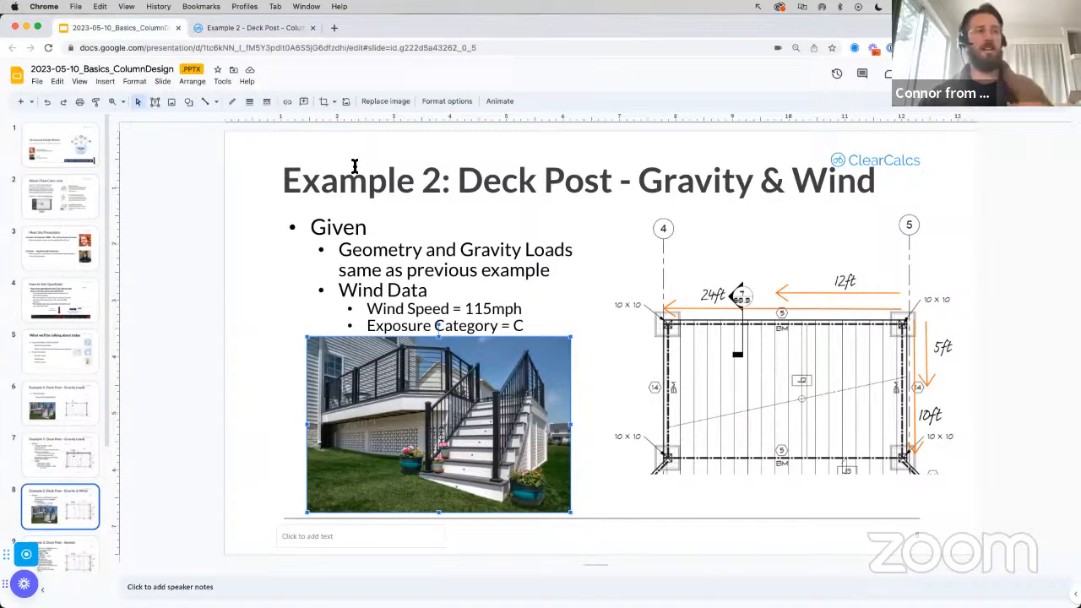
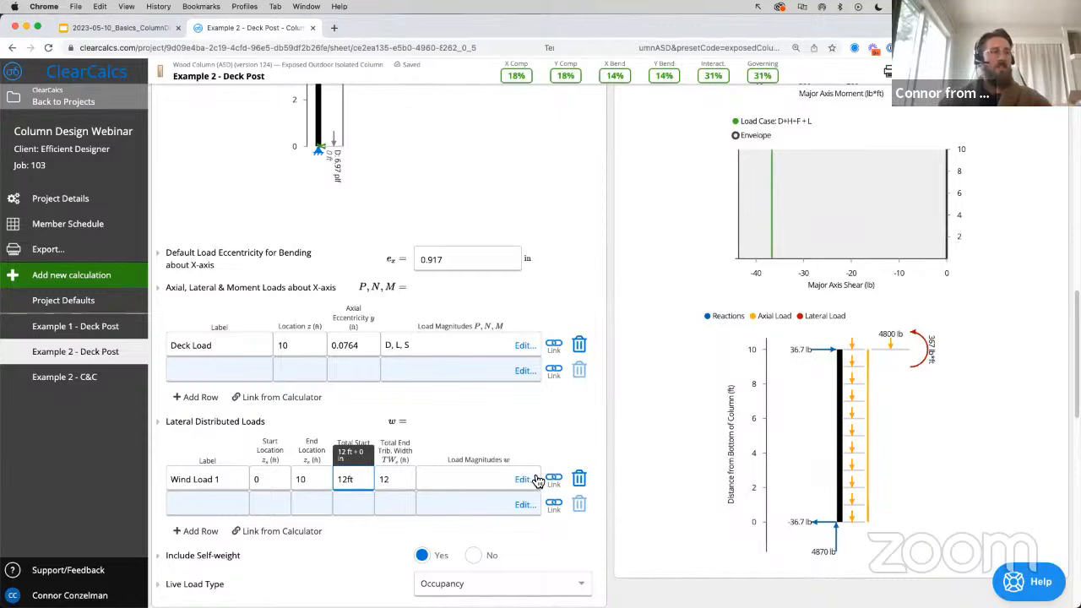
# - Look up the zone 5 wind pressures in the Example 2 - C&C sheet
pyautogui.click(91, 381)
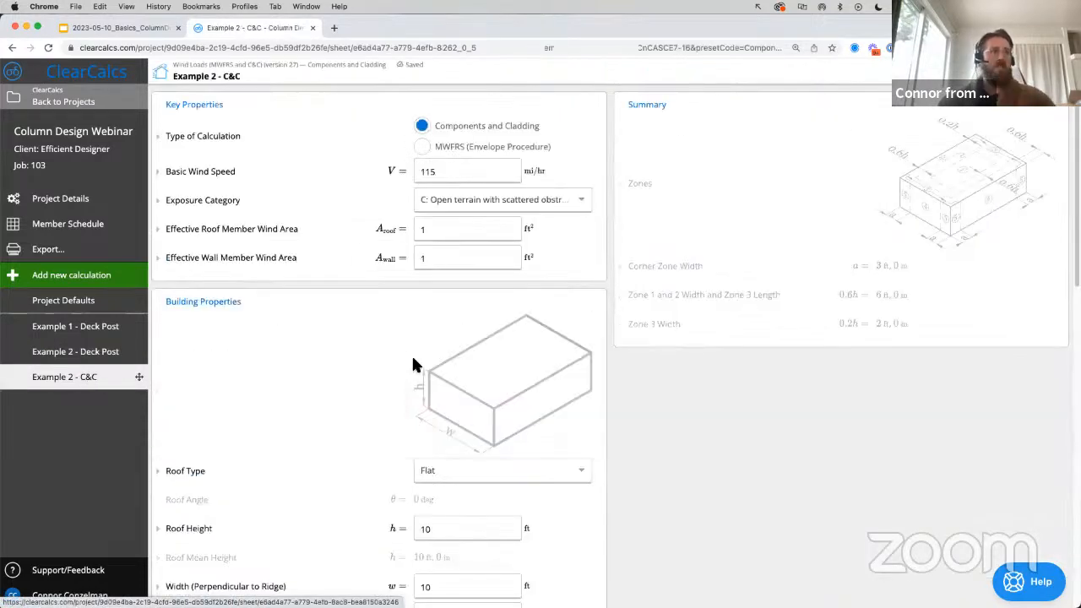
pyautogui.scroll(-3, 622, 323)
pyautogui.scroll(-5, 623, 324)
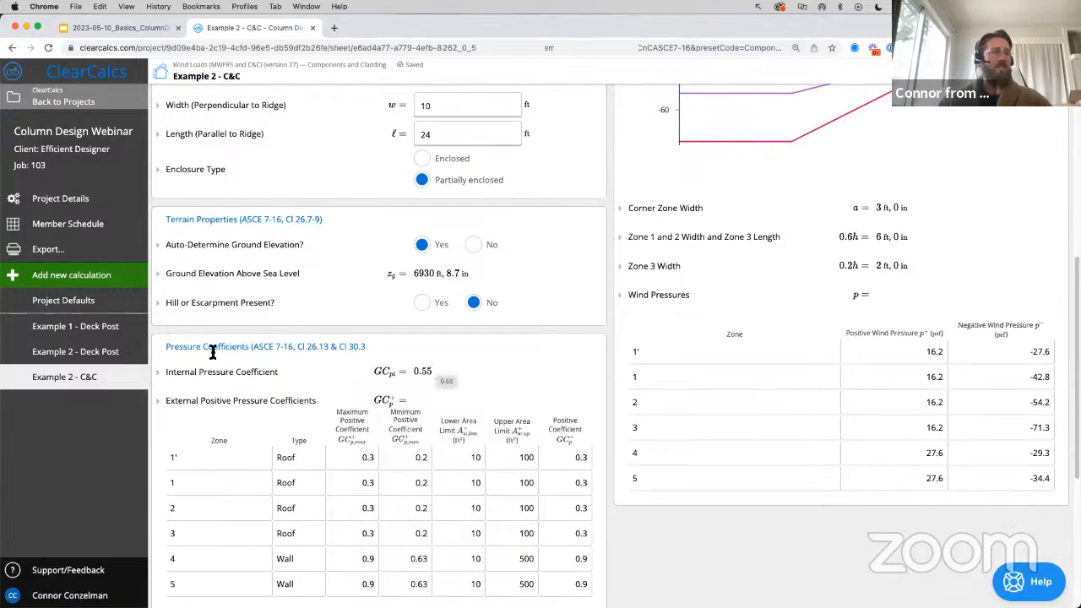
# - Set the Example 2 - Deck Post sheet's Wind Load 1 magnitudes to 27.6 psf for wind down or lateral and -34.4 psf for wind up
pyautogui.click(123, 353)
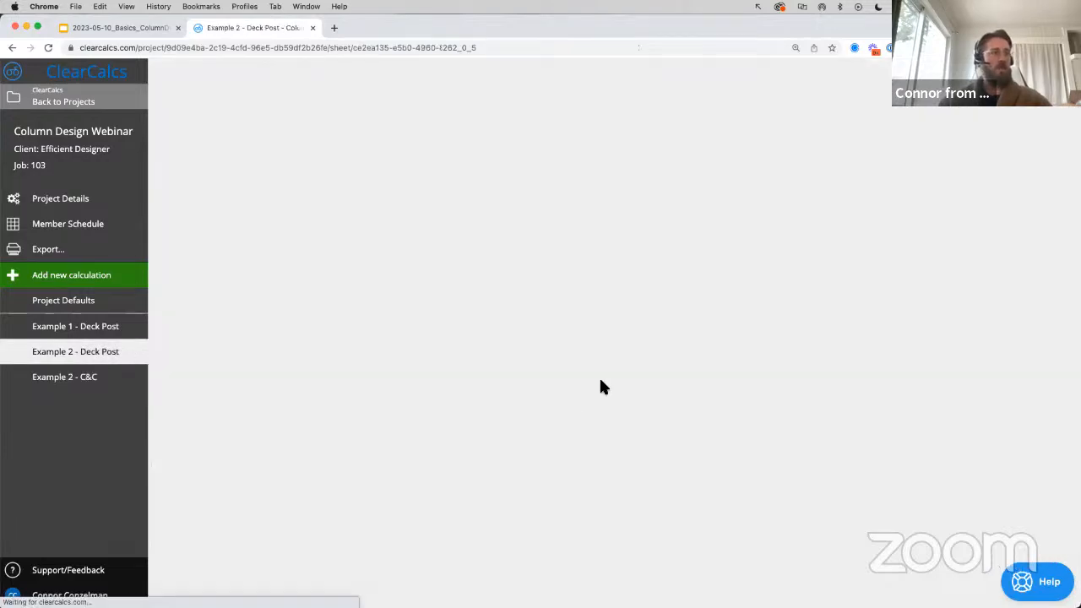
pyautogui.scroll(-10, 600, 386)
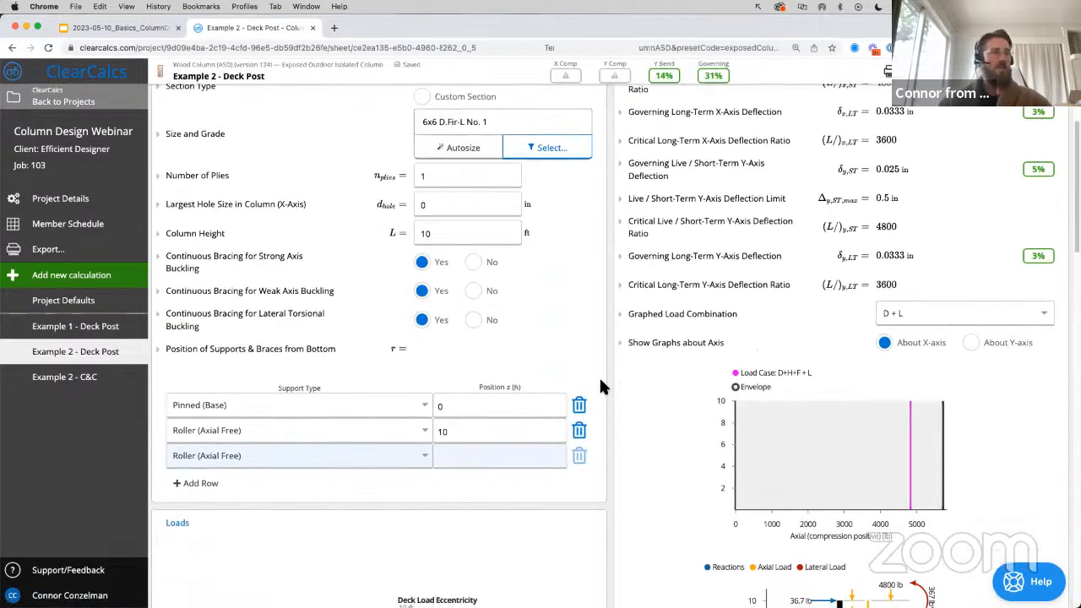
pyautogui.scroll(-5, 599, 376)
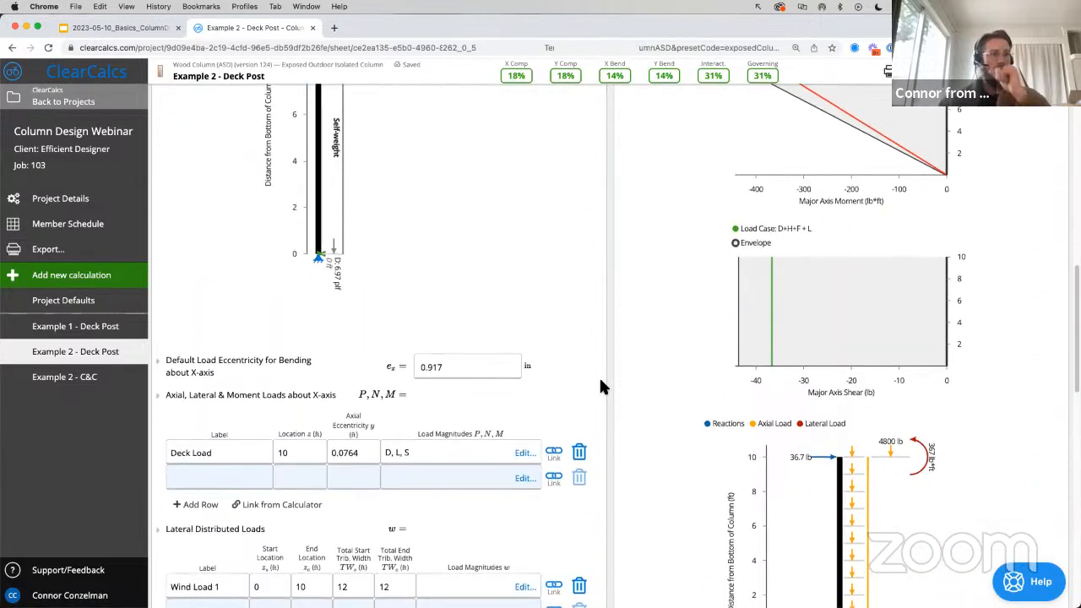
pyautogui.click(524, 514)
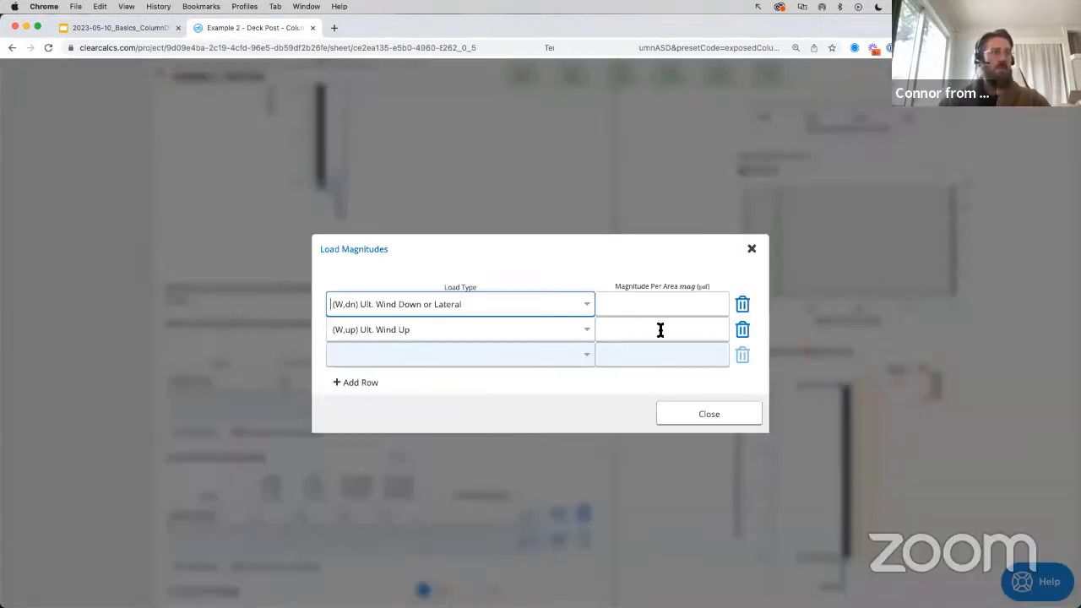
pyautogui.click(661, 305)
pyautogui.write('27.6')
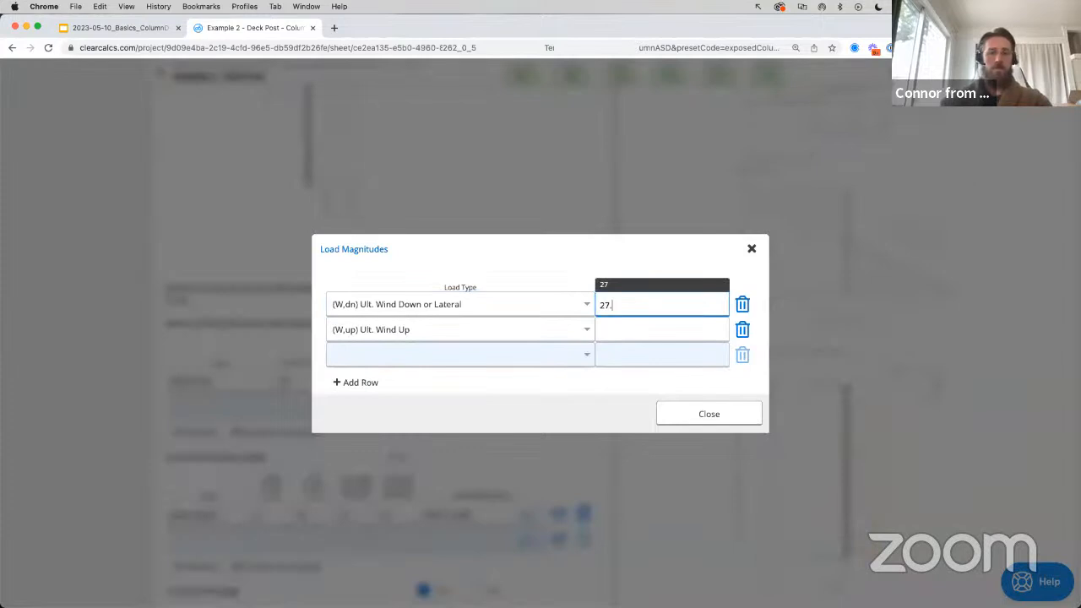
pyautogui.click(662, 328)
pyautogui.write('-34')
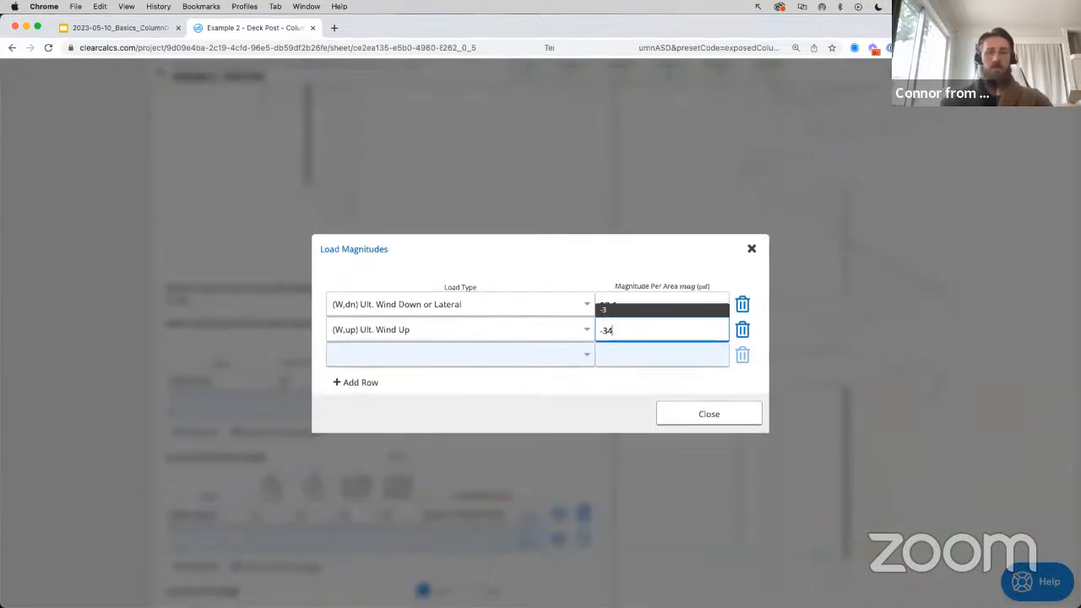
pyautogui.write('.4')
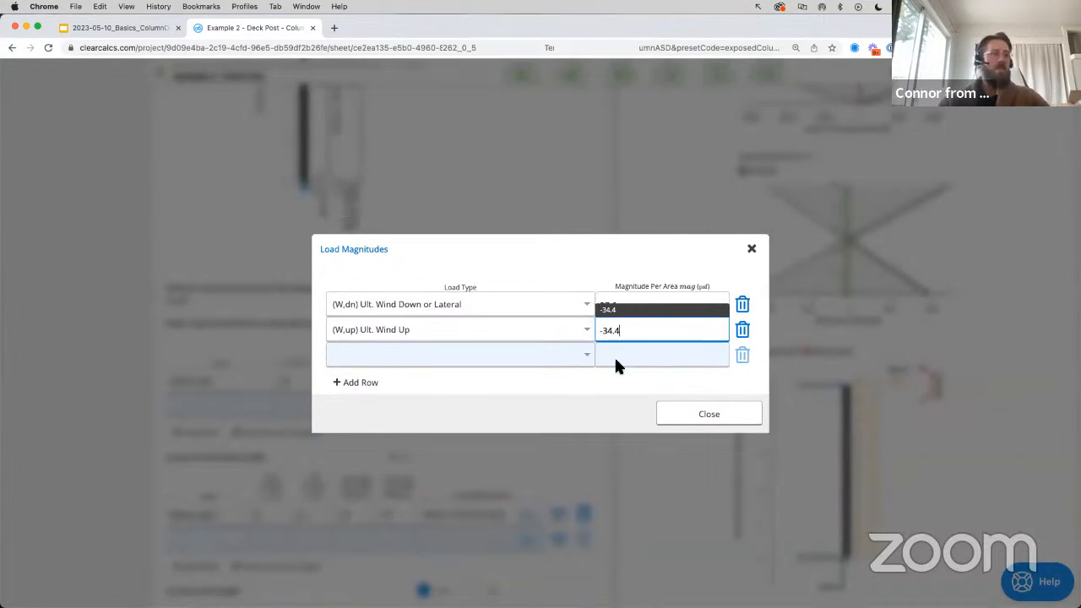
pyautogui.click(690, 415)
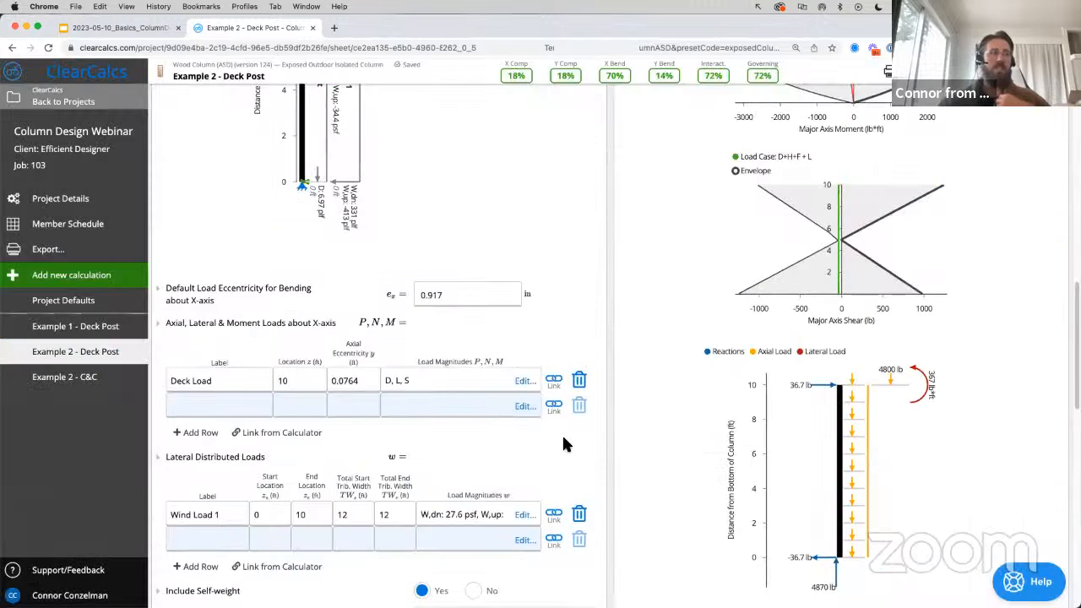
# - Review the column's load diagram with Wind Load 1, and compare it with the Example 2 deck plan in Google Slides
pyautogui.scroll(5, 567, 443)
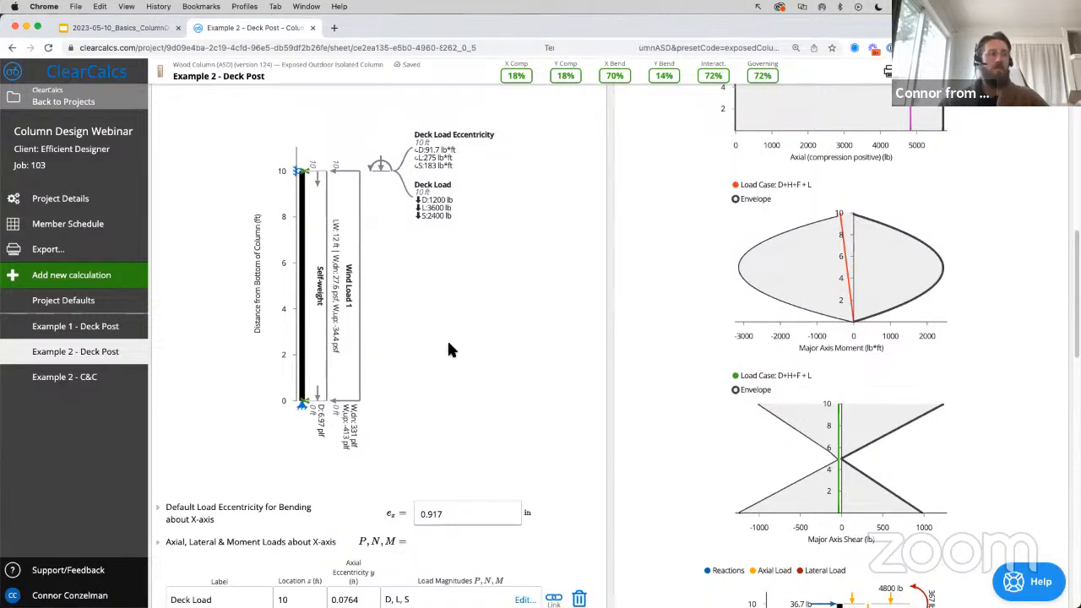
pyautogui.scroll(-5, 545, 341)
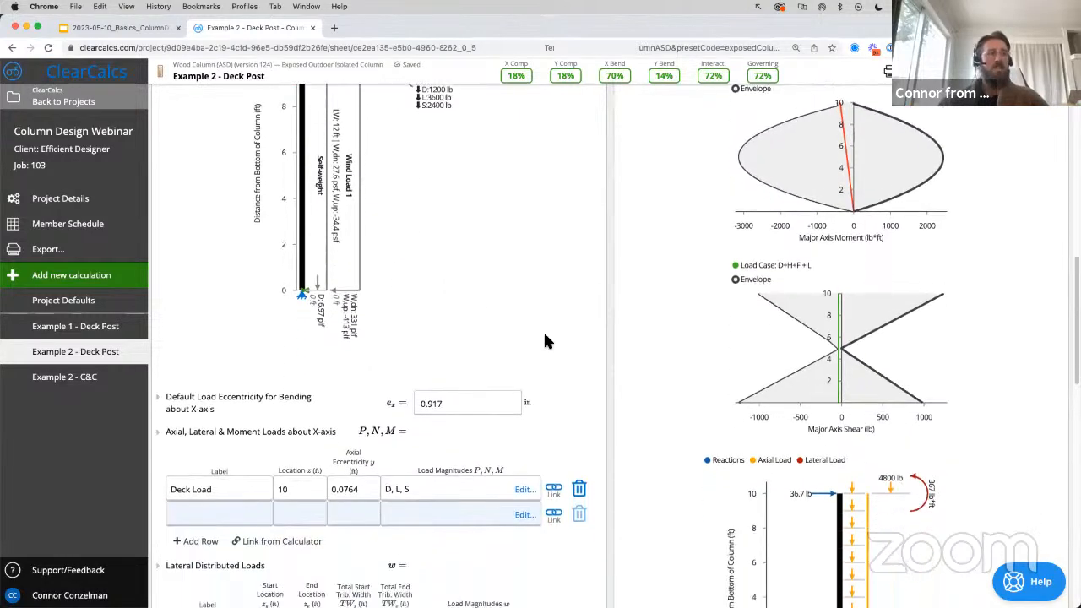
pyautogui.click(131, 27)
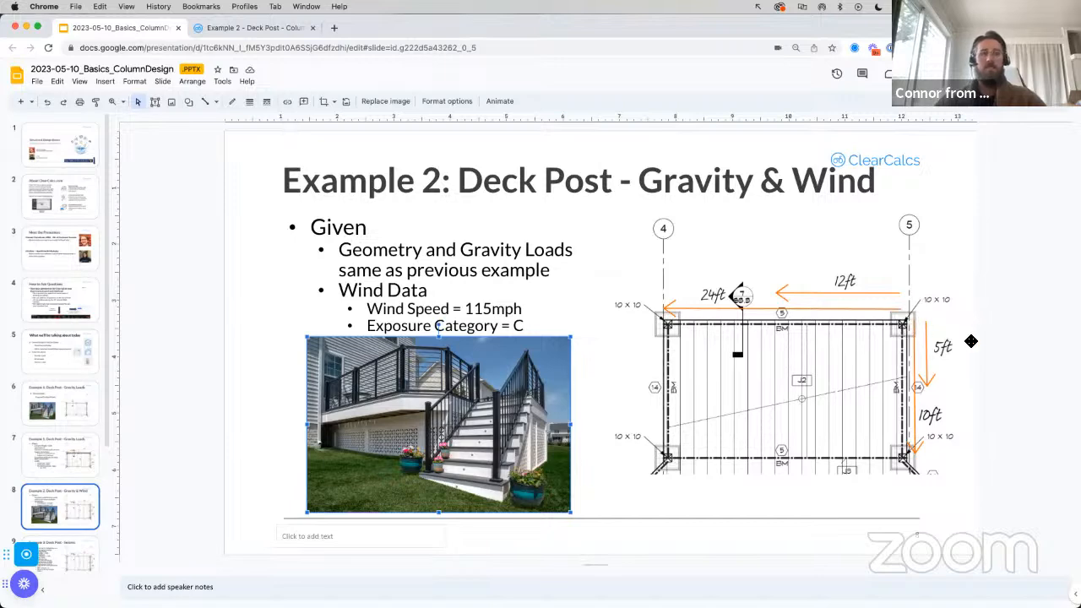
pyautogui.click(215, 35)
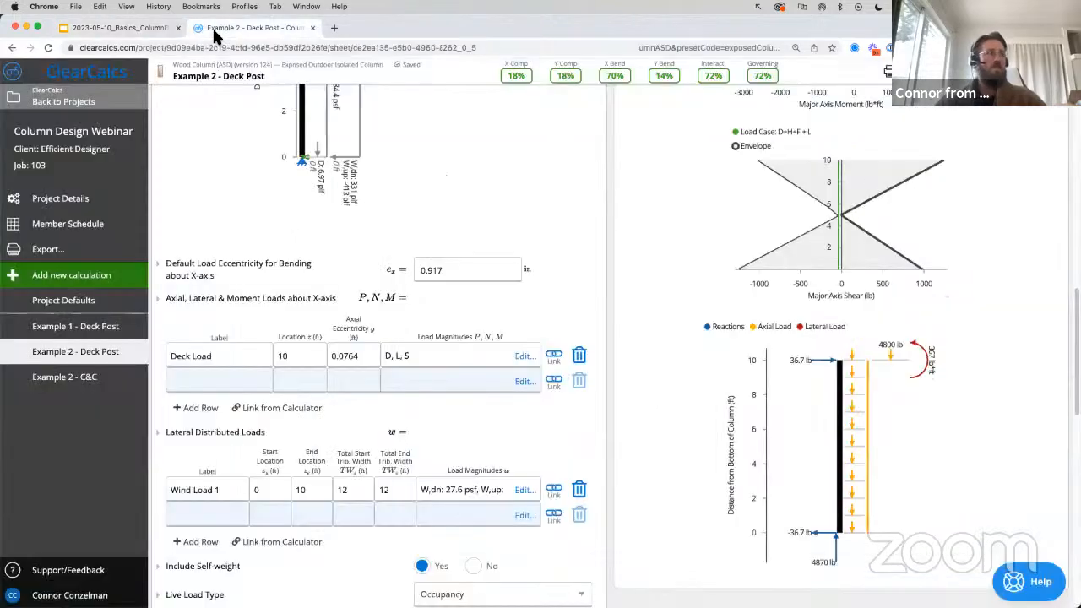
# - Expand the column's weak axis loads and show the lateral load tables for bending about the Y-axis
pyautogui.scroll(-4, 332, 374)
pyautogui.scroll(-1, 332, 375)
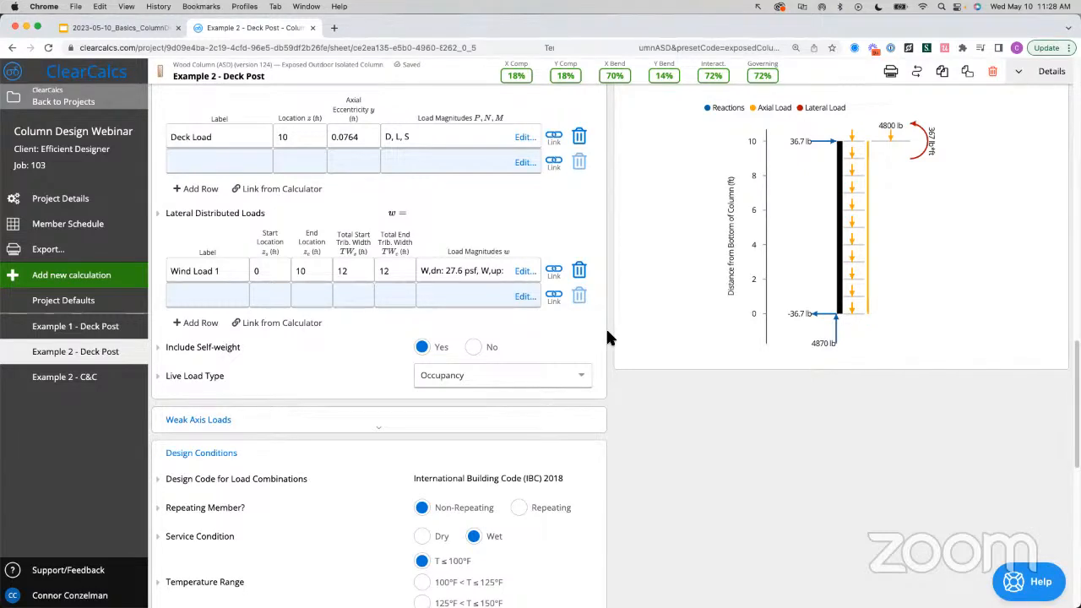
pyautogui.scroll(1, 608, 332)
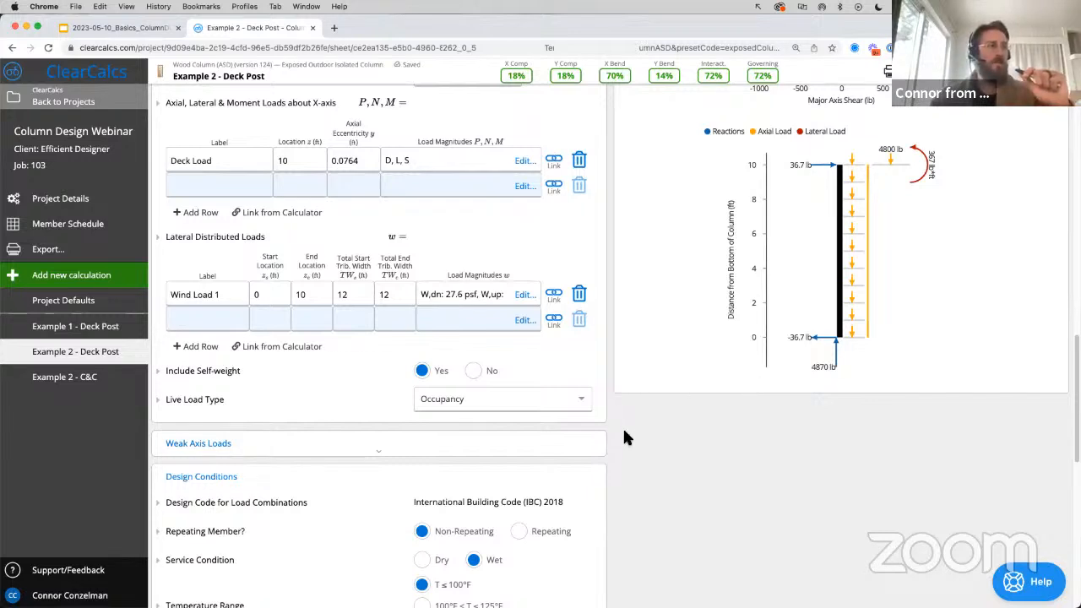
pyautogui.scroll(-4, 623, 434)
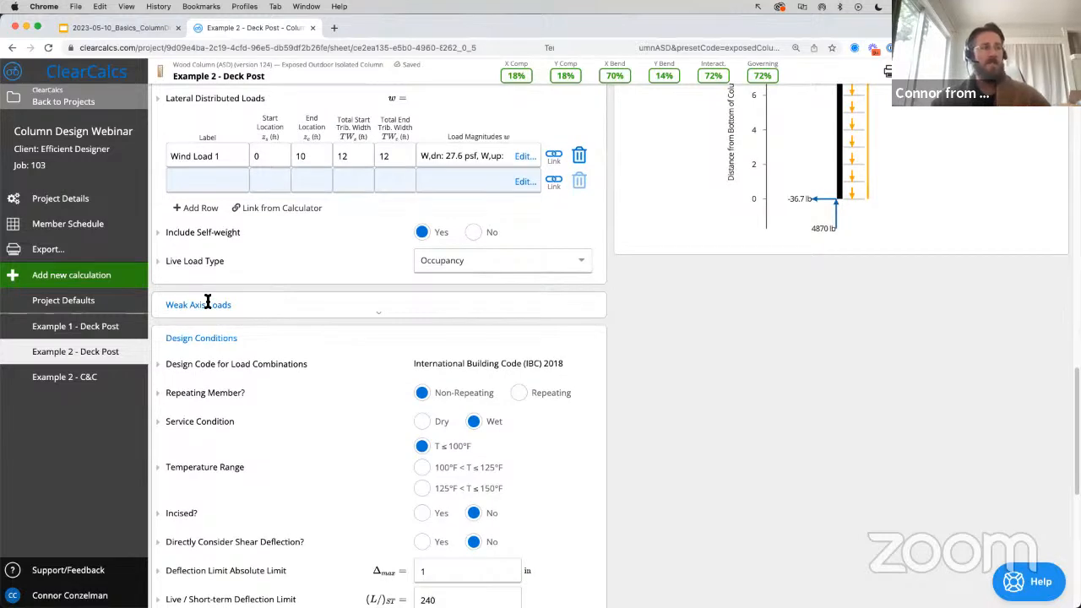
pyautogui.click(207, 304)
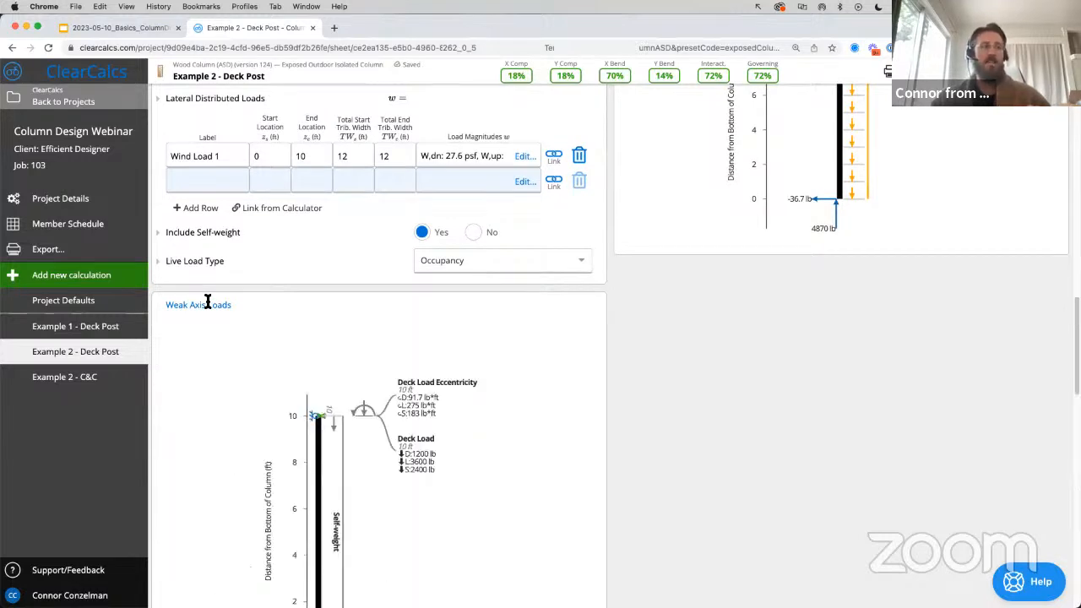
pyautogui.scroll(-5, 207, 304)
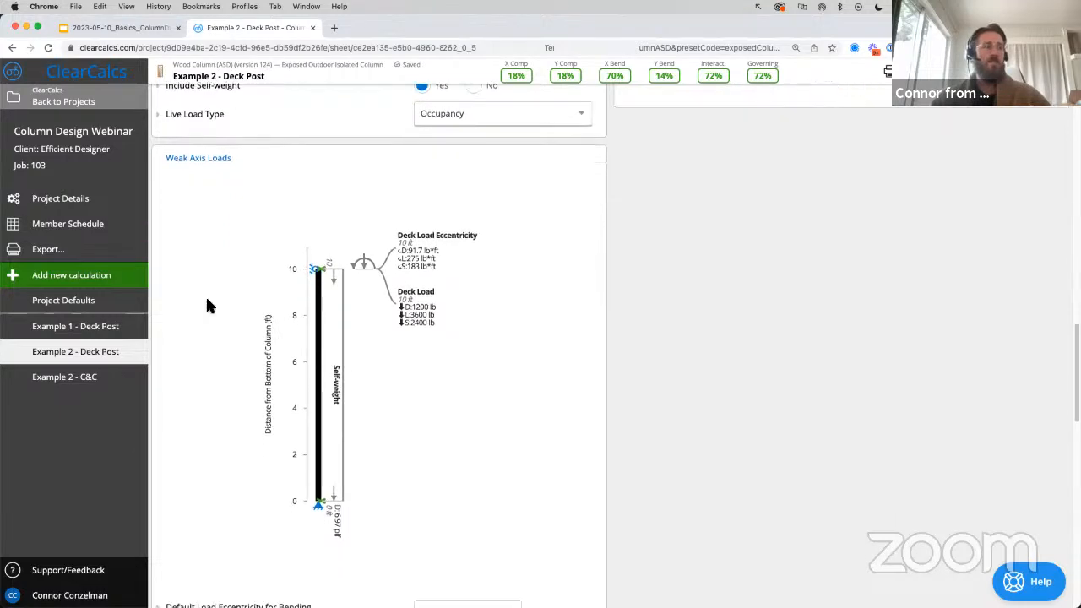
pyautogui.scroll(-5, 209, 305)
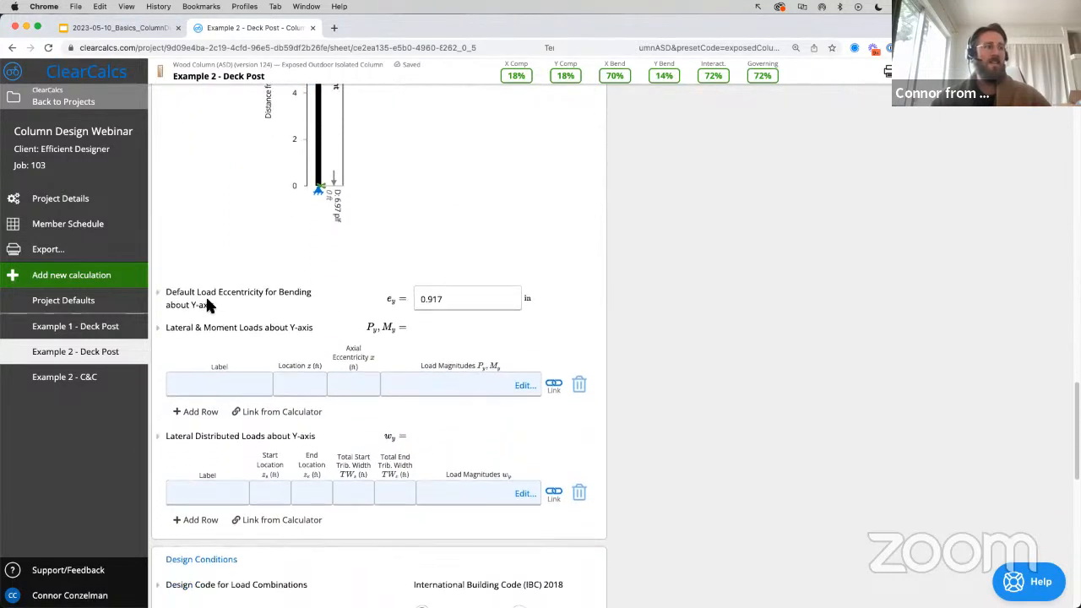
# - Add a lateral distributed load about the Y-axis labelled Wind Load 2, from 0 to L, with a 5 ft tributary width
pyautogui.click(208, 492)
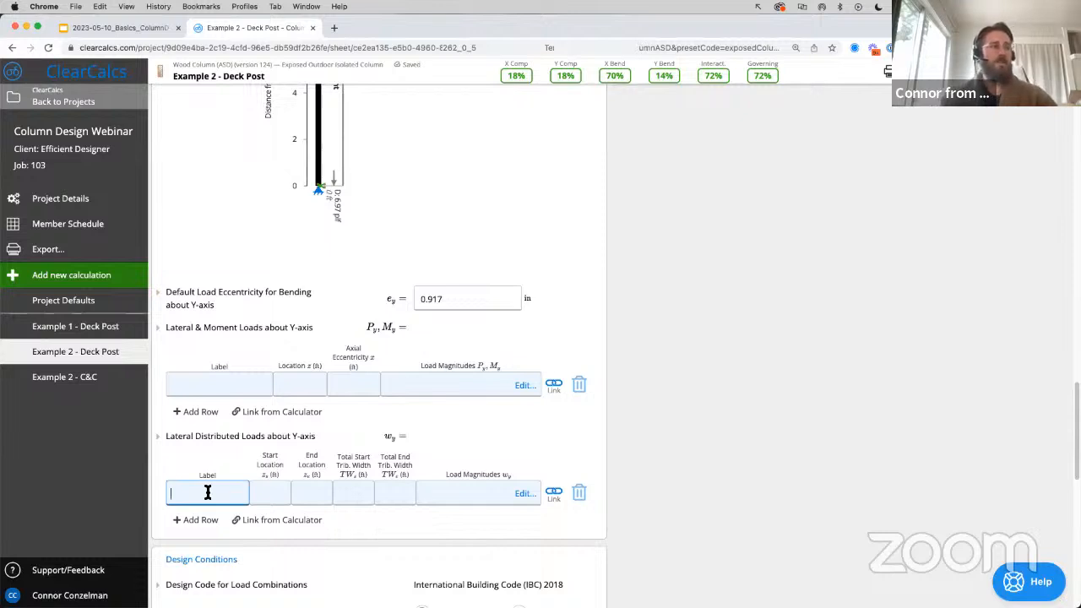
pyautogui.write('Wind L')
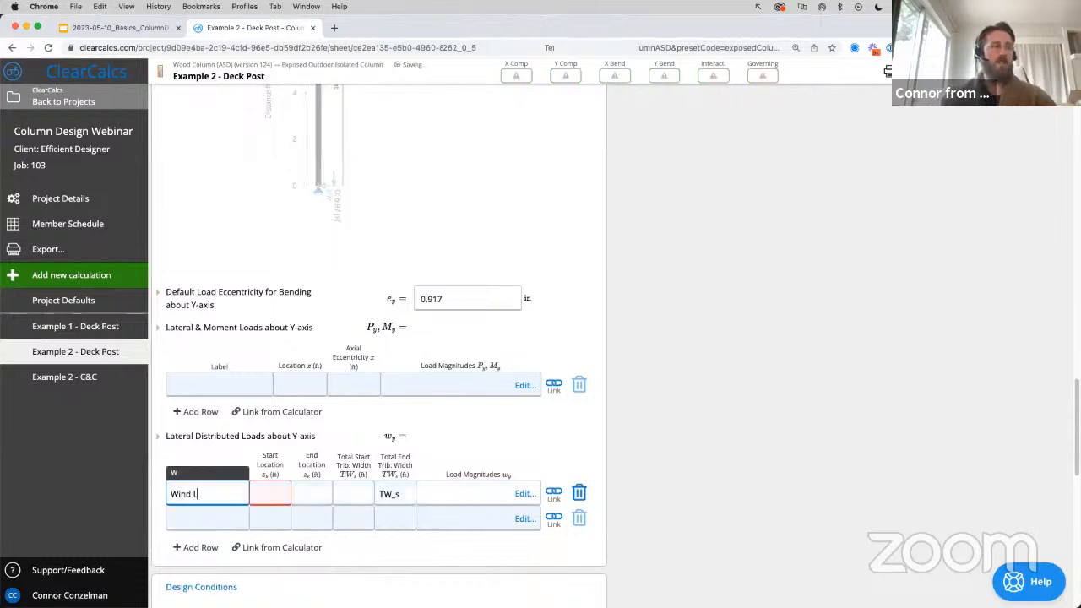
pyautogui.write('oad 2')
pyautogui.press('Tab')
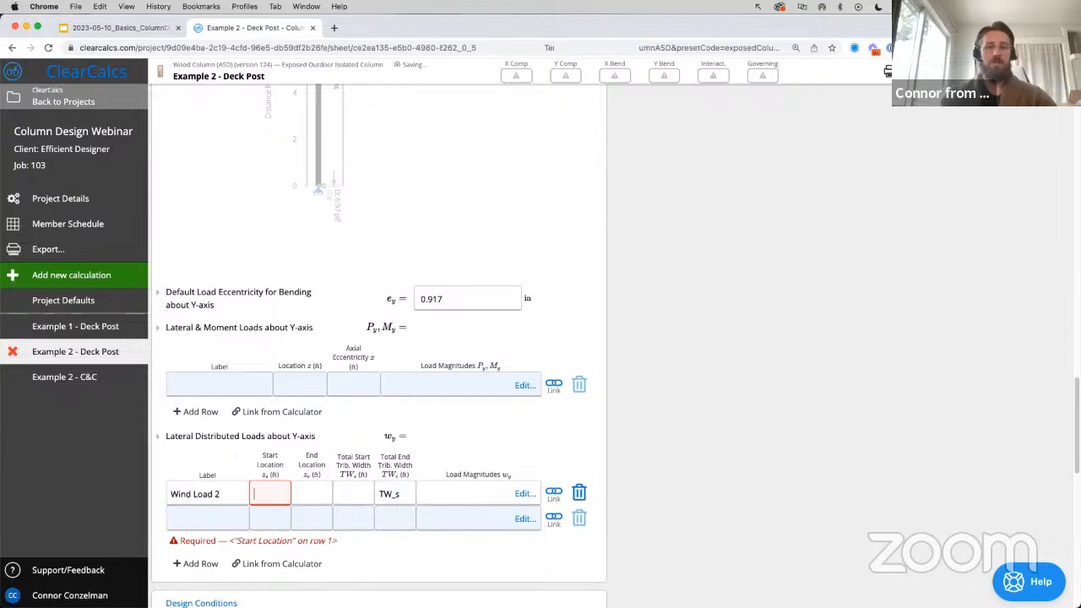
pyautogui.write('0')
pyautogui.press('Tab')
pyautogui.write('L')
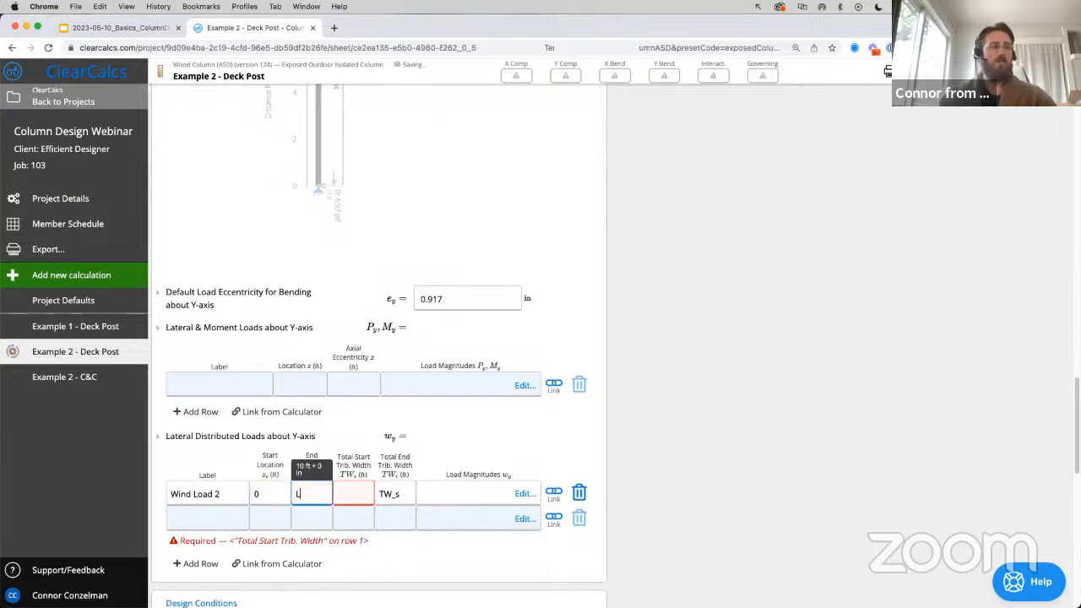
pyautogui.click(356, 496)
pyautogui.write('5ft')
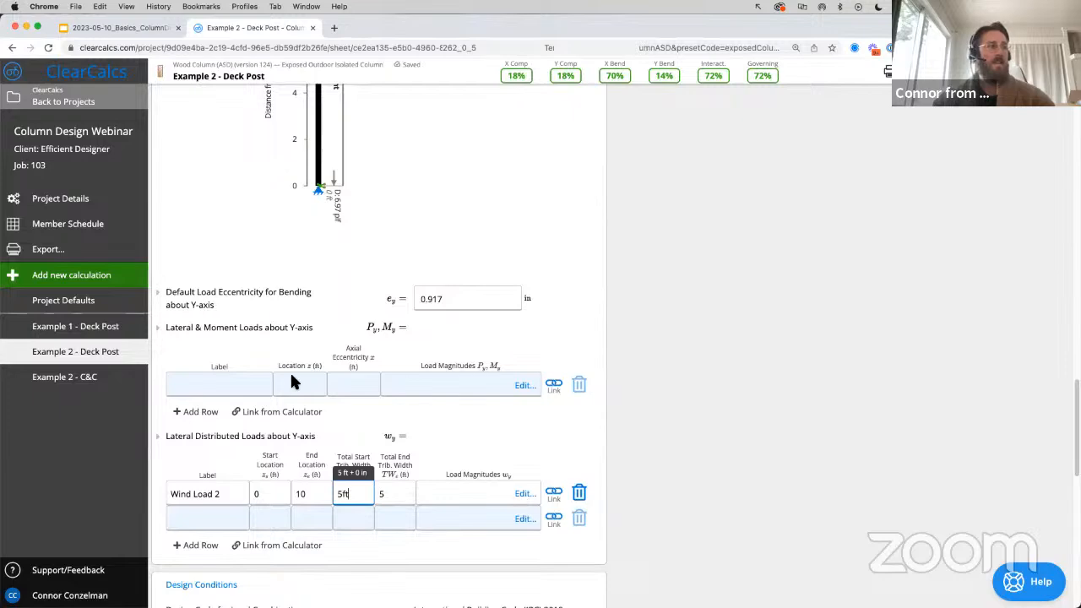
# - Set Wind Load 2's magnitudes to 27.6 psf for wind down or lateral and -34.4 psf for wind up, matching Wind Load 1
pyautogui.scroll(10, 586, 298)
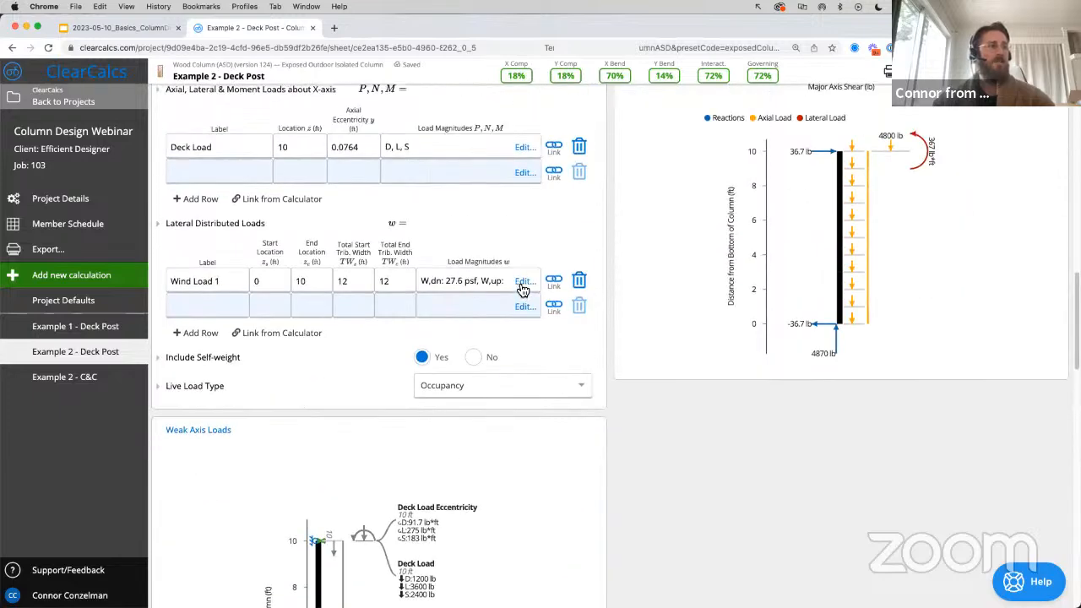
pyautogui.scroll(-10, 526, 290)
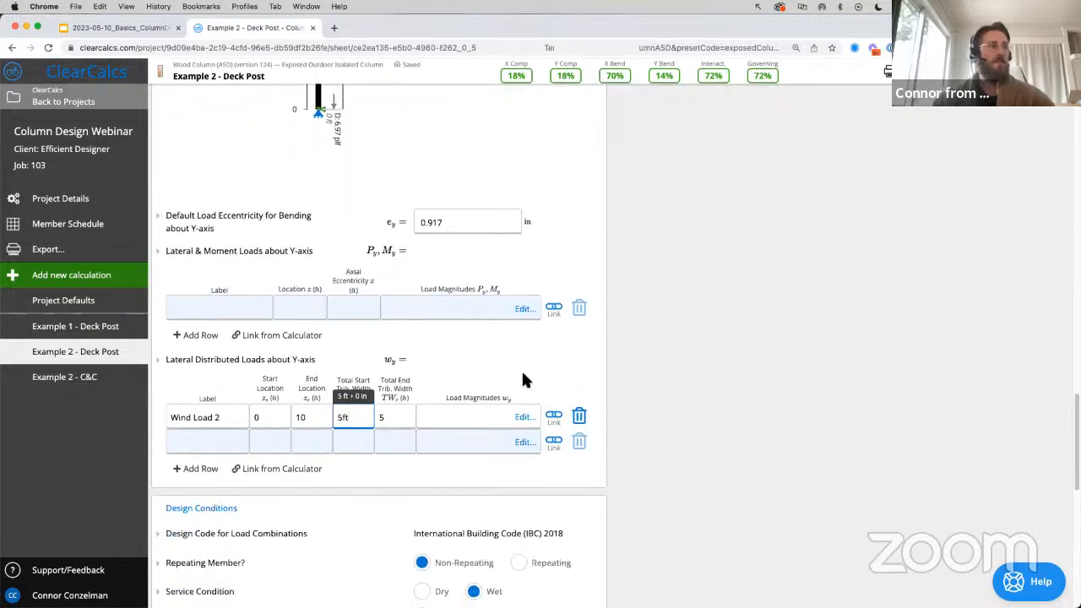
pyautogui.click(525, 417)
pyautogui.click(639, 305)
pyautogui.write('27.6')
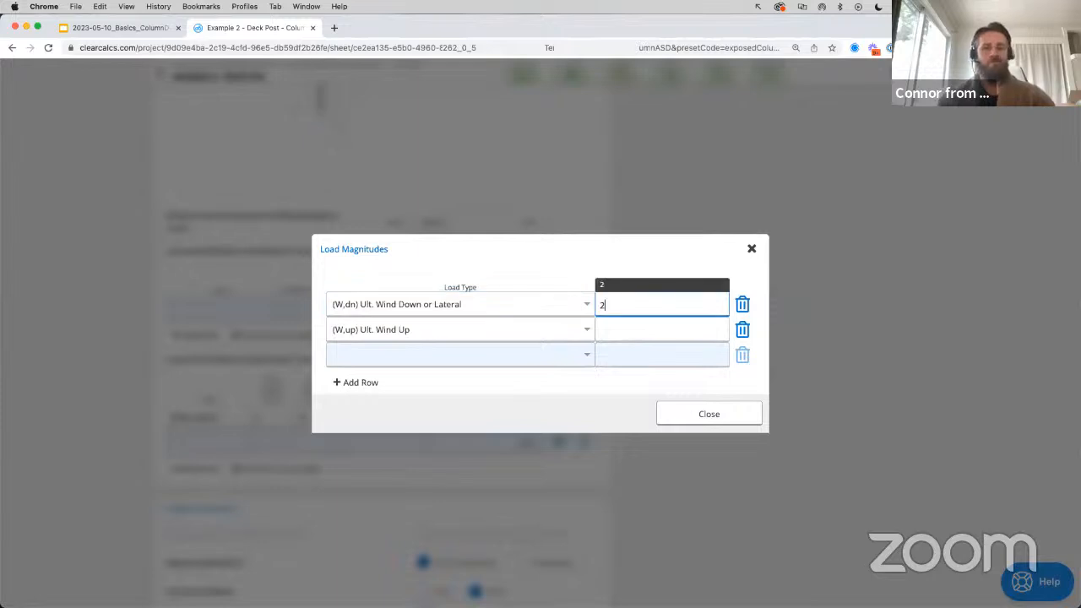
pyautogui.click(629, 328)
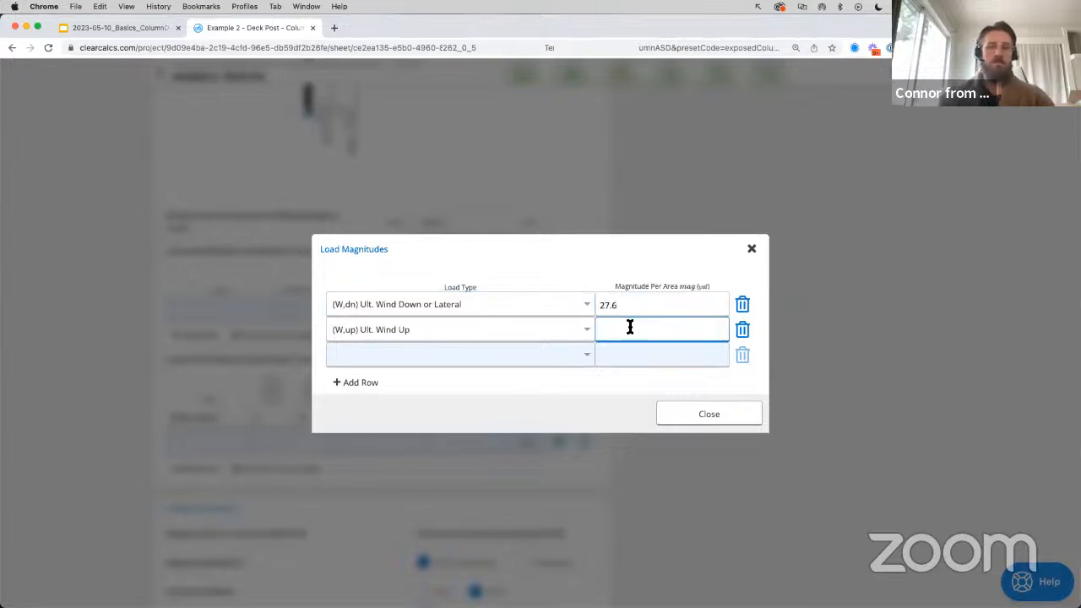
pyautogui.write('-34.4')
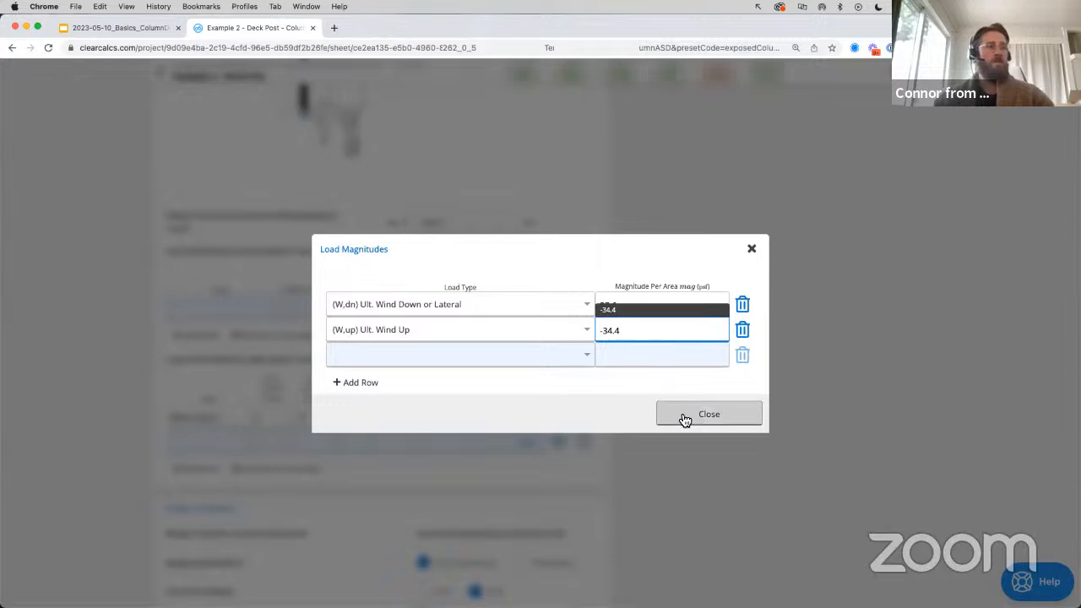
pyautogui.click(683, 417)
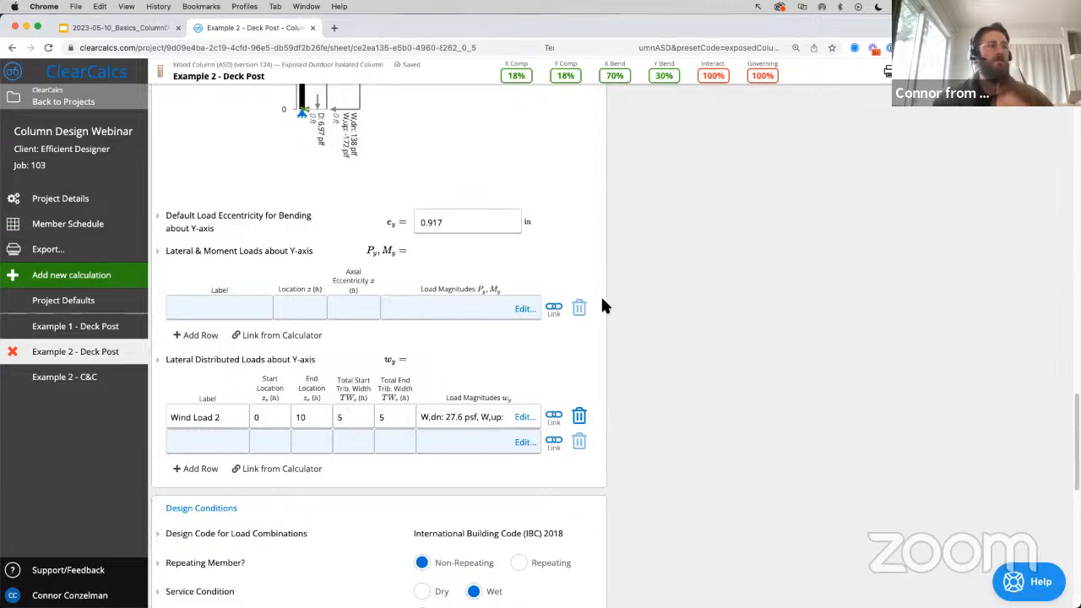
# - Review the weak axis load diagram and the governing utilization, and change the column's size and grade to 8x8 D.Fir-L No. 1
pyautogui.scroll(2, 602, 305)
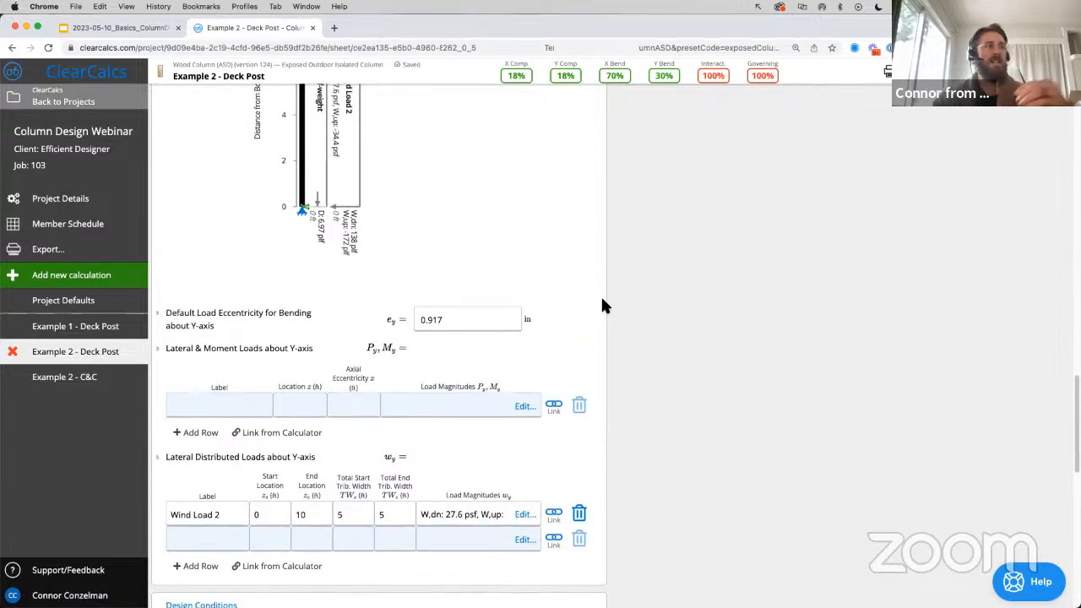
pyautogui.scroll(4, 603, 306)
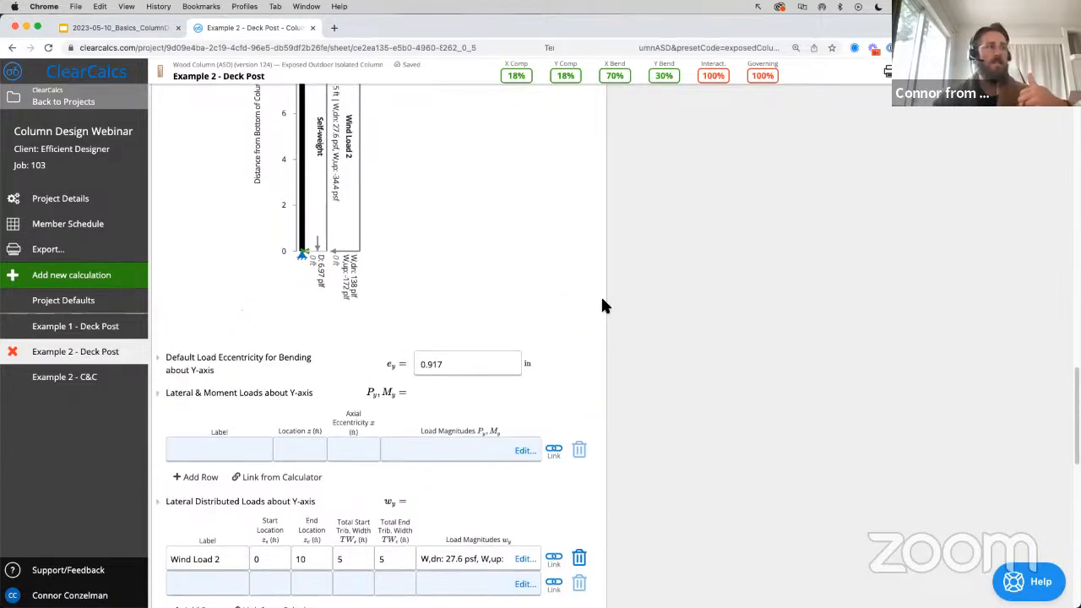
pyautogui.scroll(10, 603, 306)
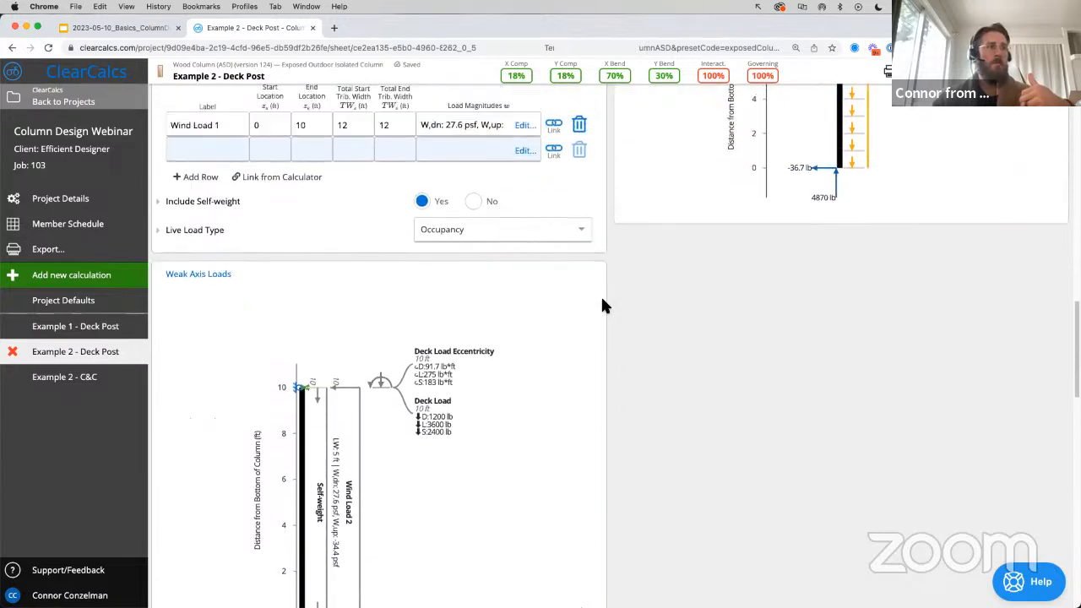
pyautogui.scroll(15, 602, 306)
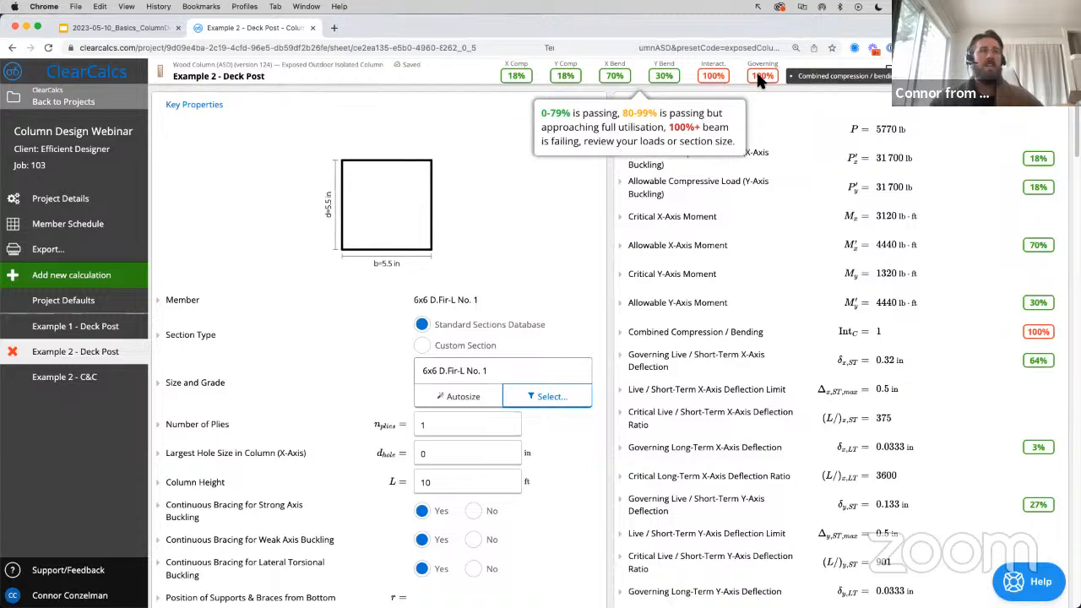
pyautogui.click(544, 404)
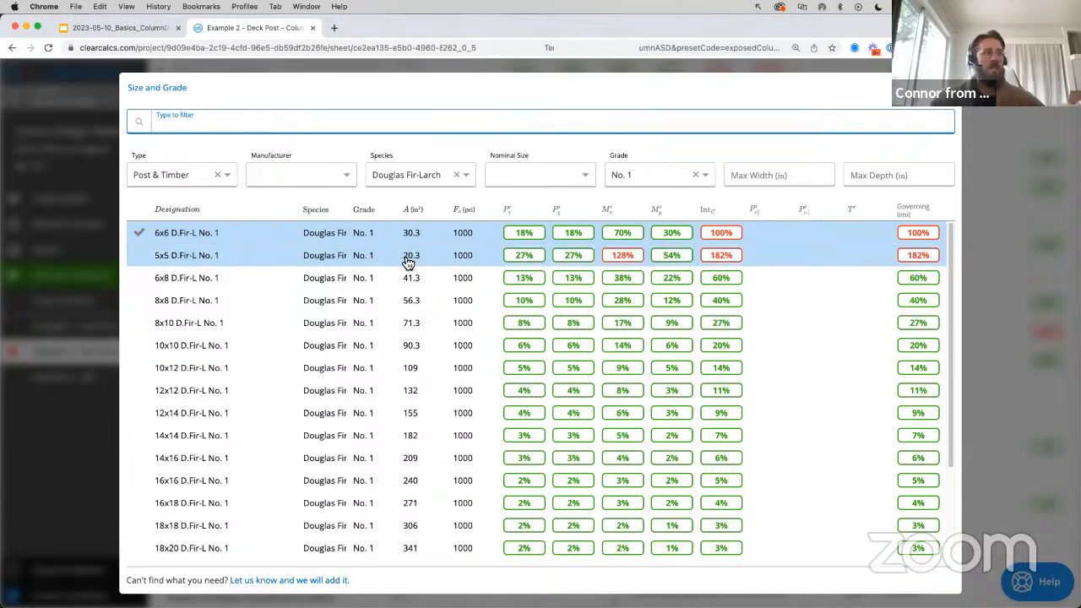
pyautogui.click(384, 301)
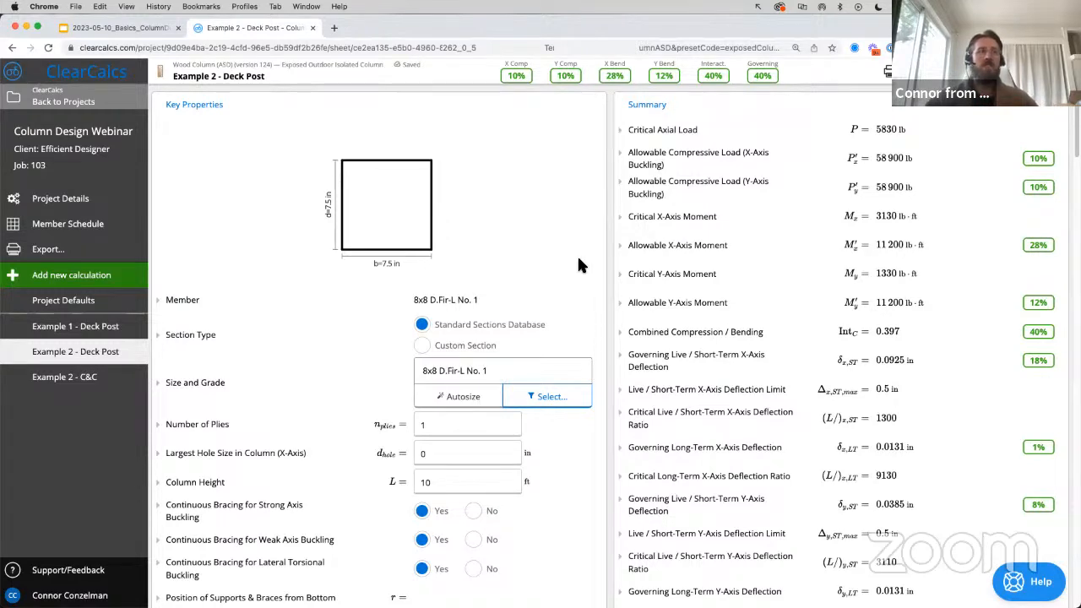
# - Set the Example 2 - Deck Post sheet to the Detailed view and highlight the governing load combination for compression and bending
pyautogui.moveTo(764, 78)
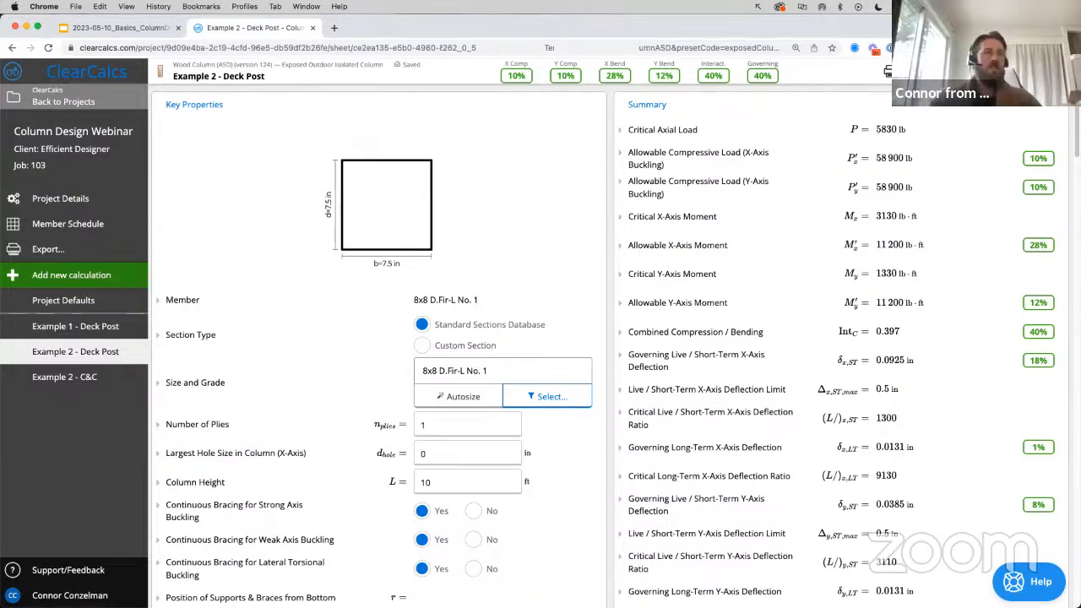
pyautogui.click(1052, 71)
pyautogui.click(506, 87)
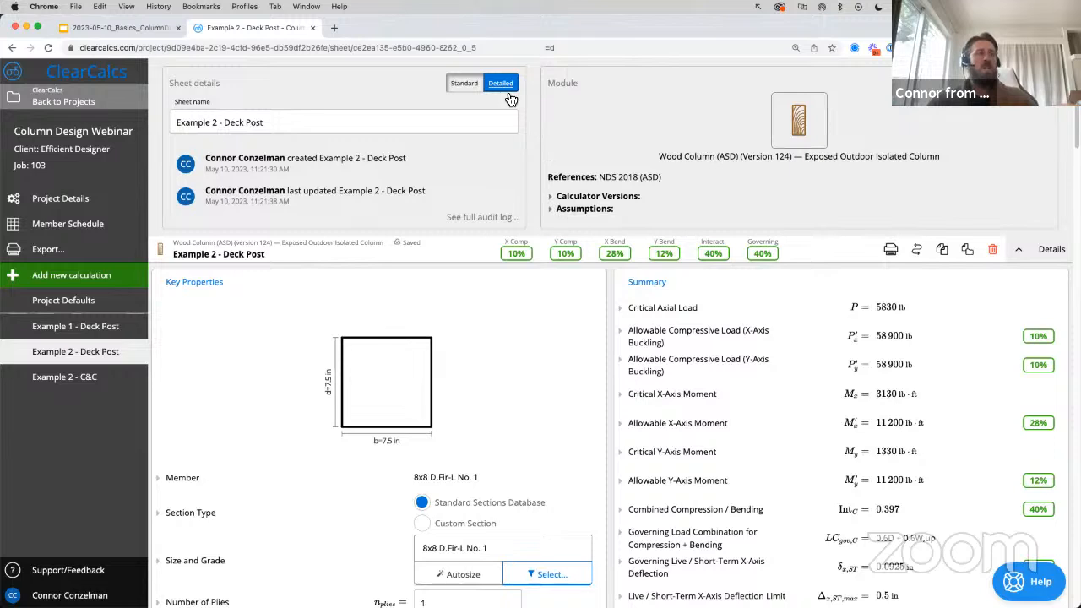
pyautogui.click(470, 84)
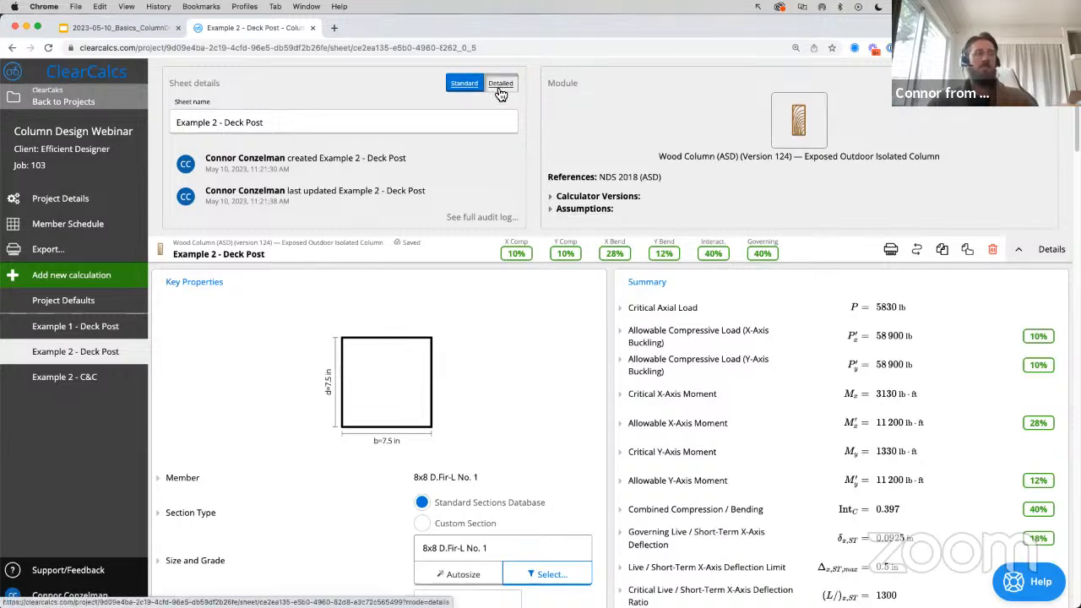
pyautogui.click(499, 87)
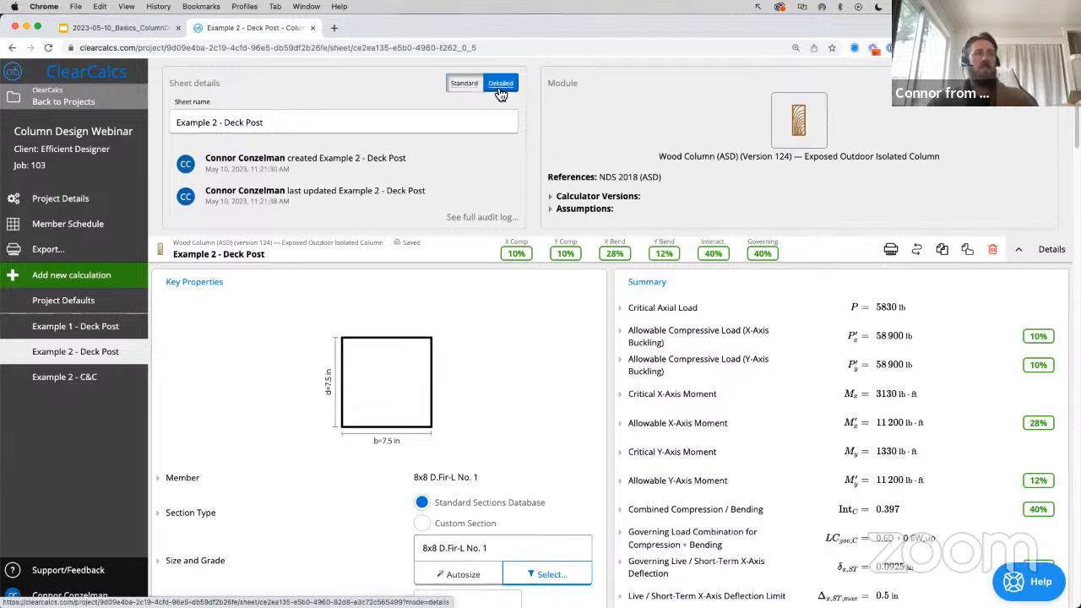
pyautogui.click(1020, 254)
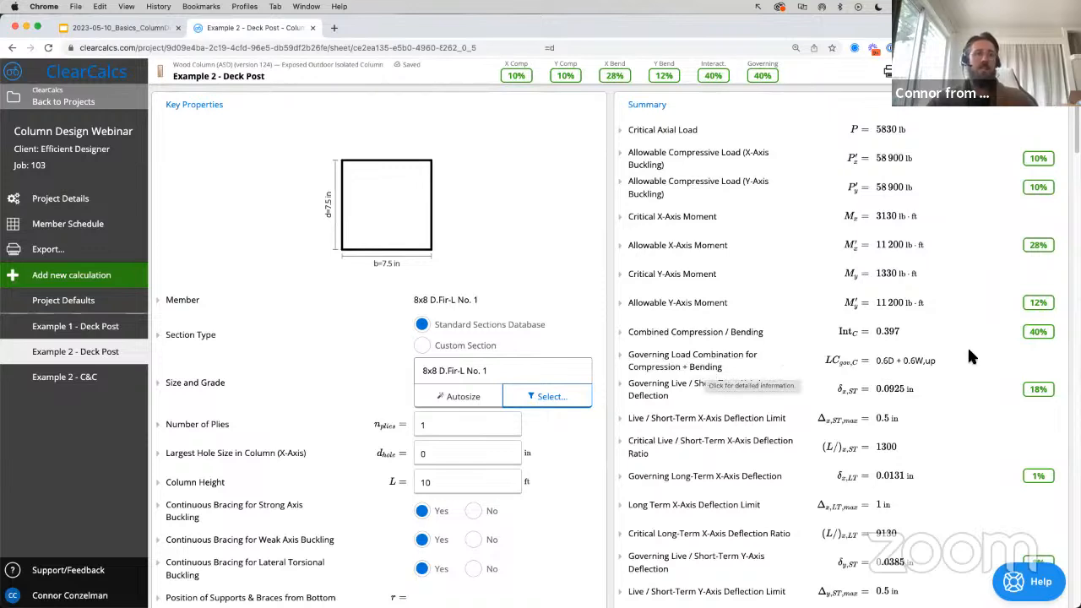
pyautogui.moveTo(936, 362); pyautogui.dragTo(878, 364)
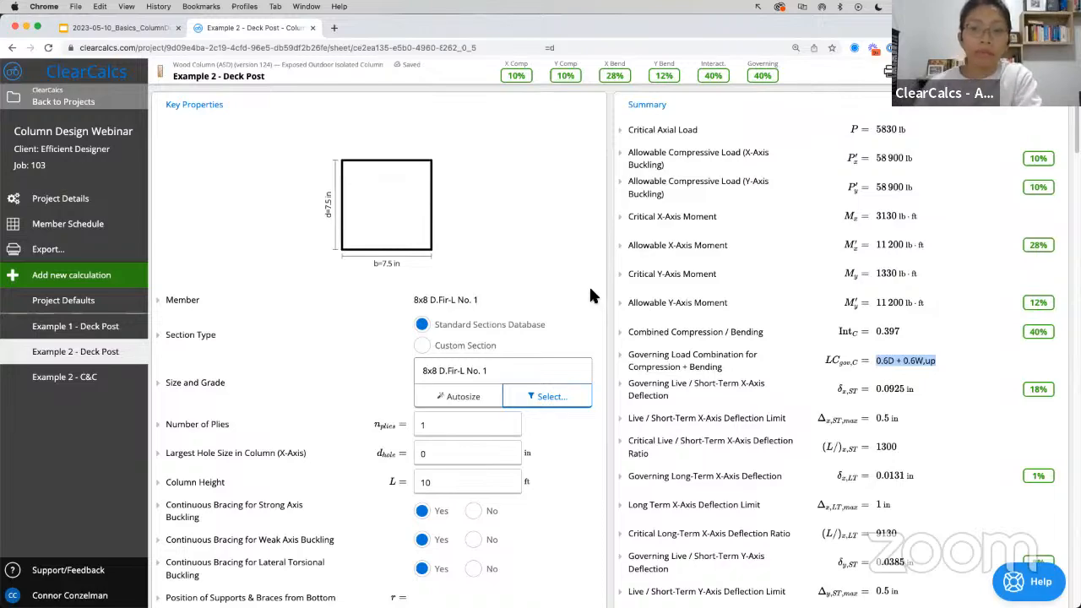
# - Compare the compression results with continuous bracing for strong and weak axis buckling set to No, and restore both to Yes
pyautogui.scroll(-5, 596, 313)
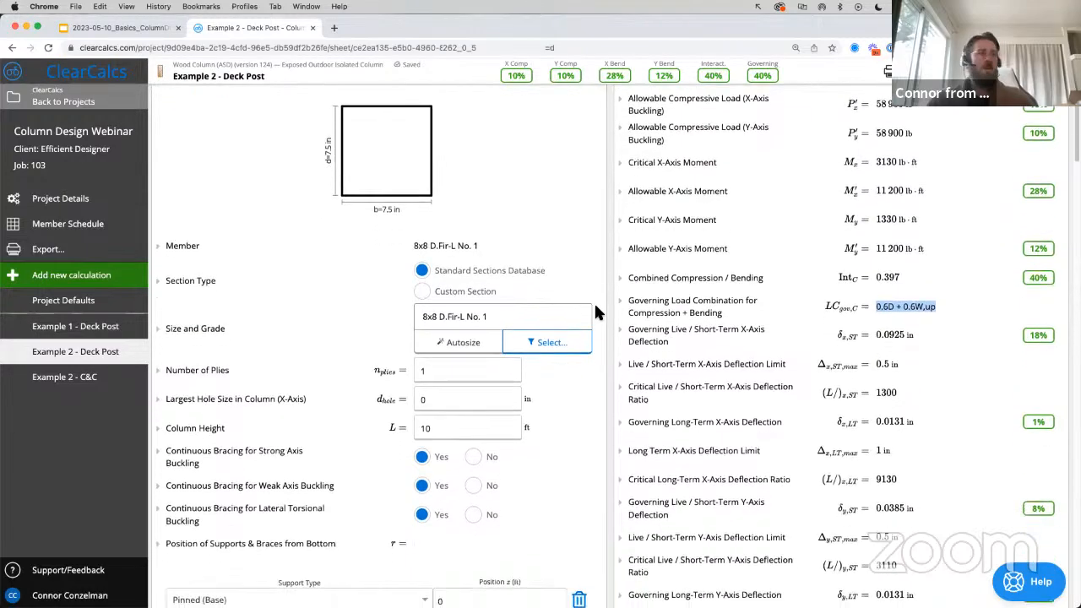
pyautogui.scroll(-1, 596, 313)
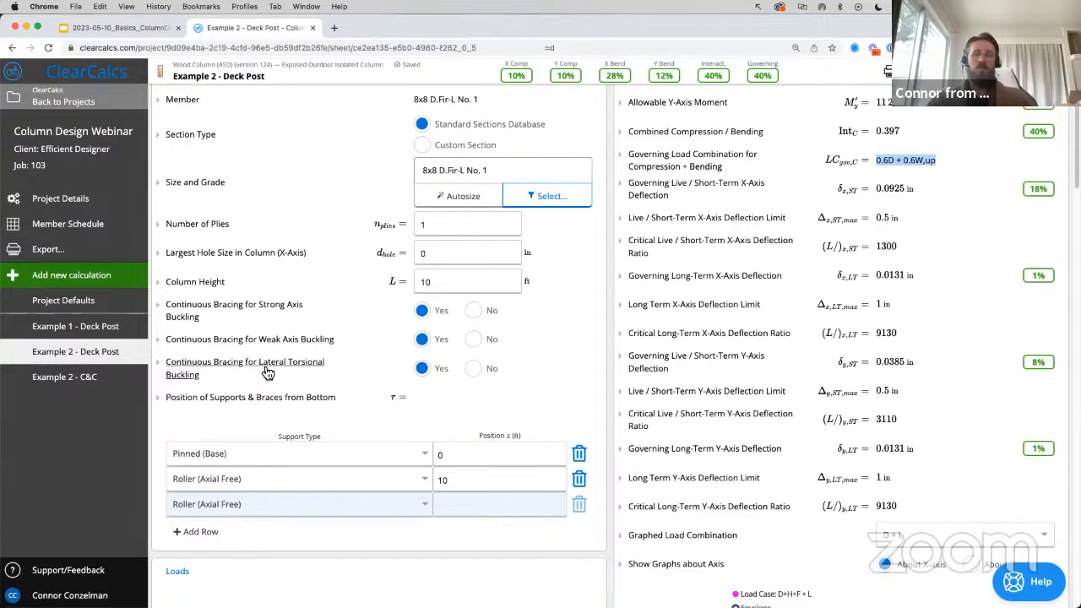
pyautogui.click(474, 312)
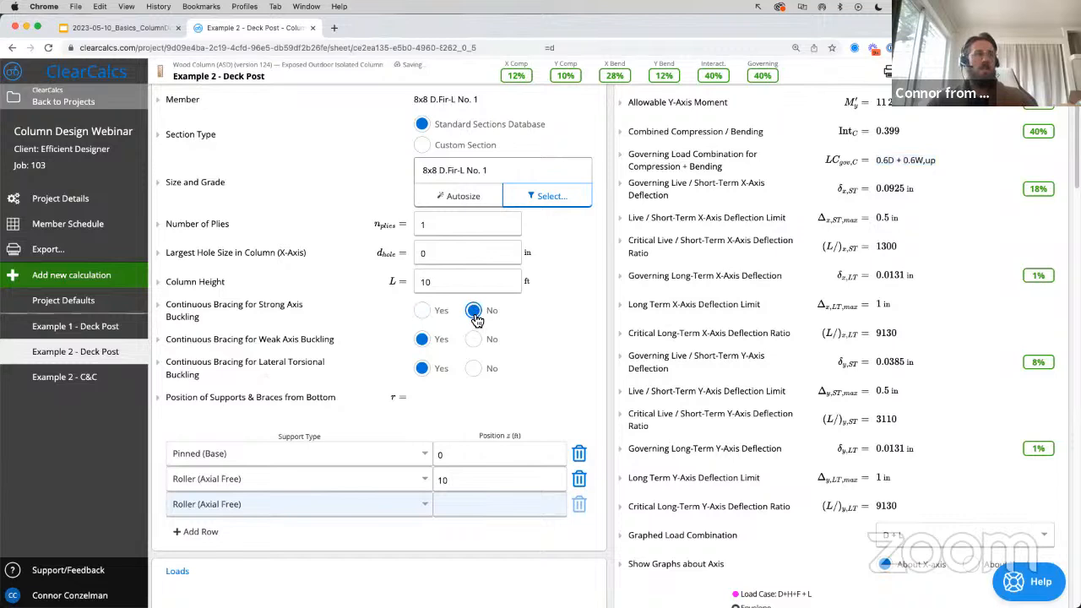
pyautogui.click(475, 342)
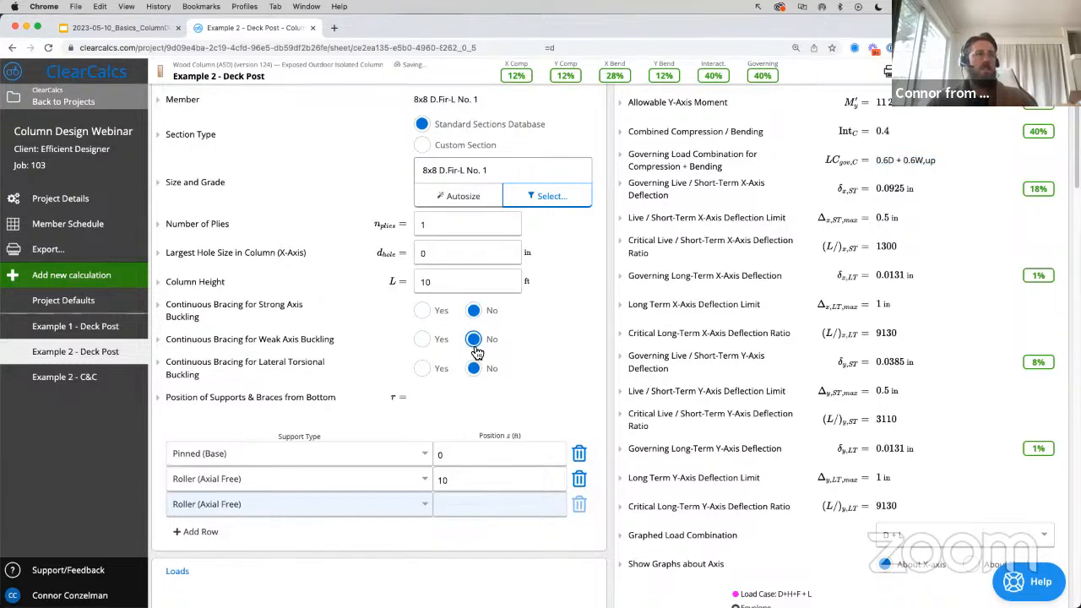
pyautogui.click(423, 311)
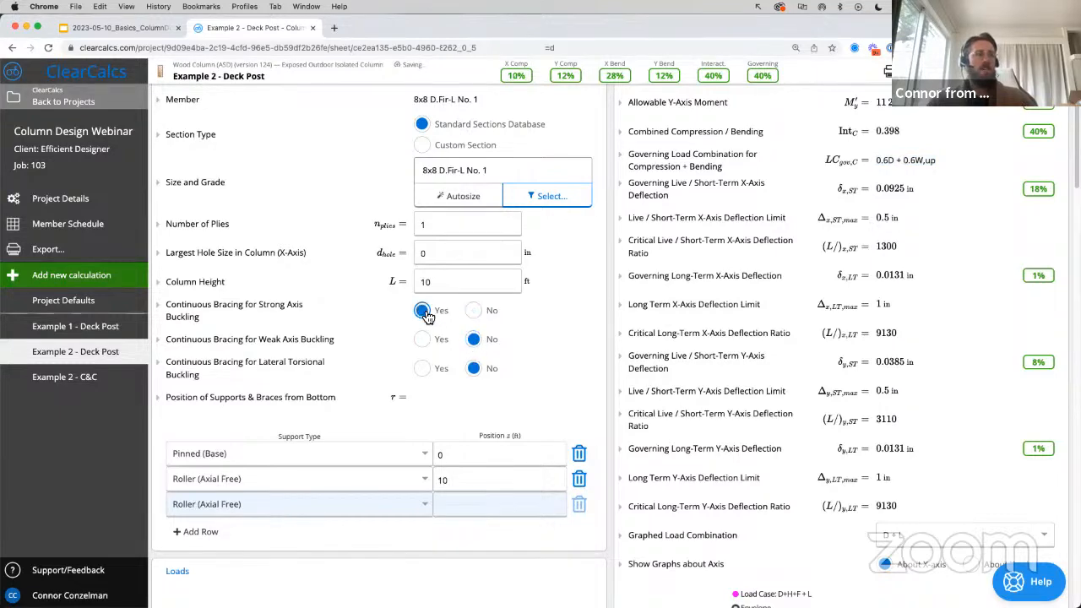
pyautogui.click(424, 341)
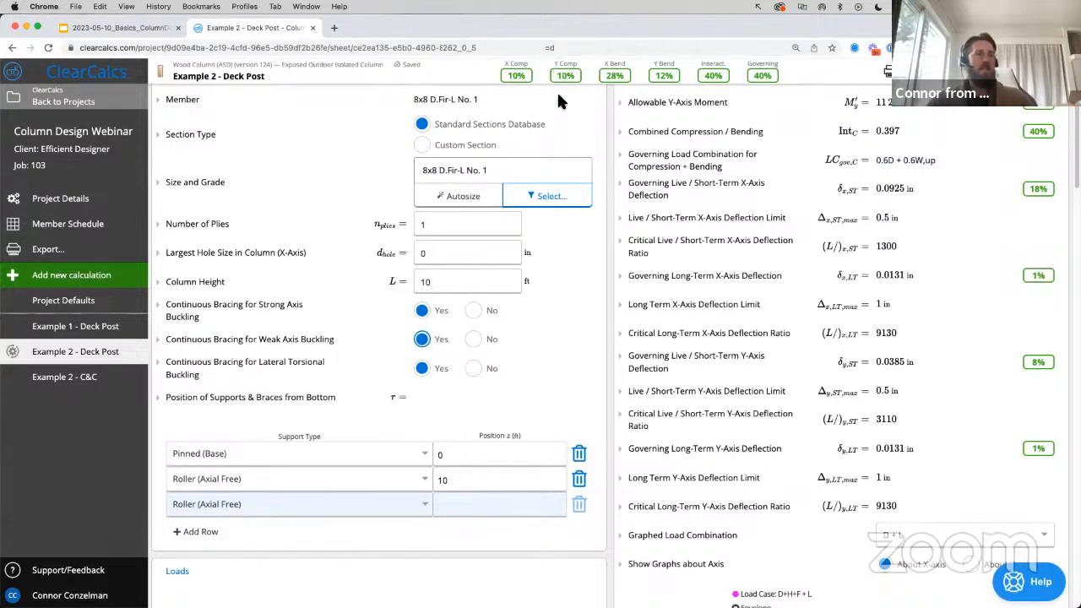
pyautogui.click(474, 311)
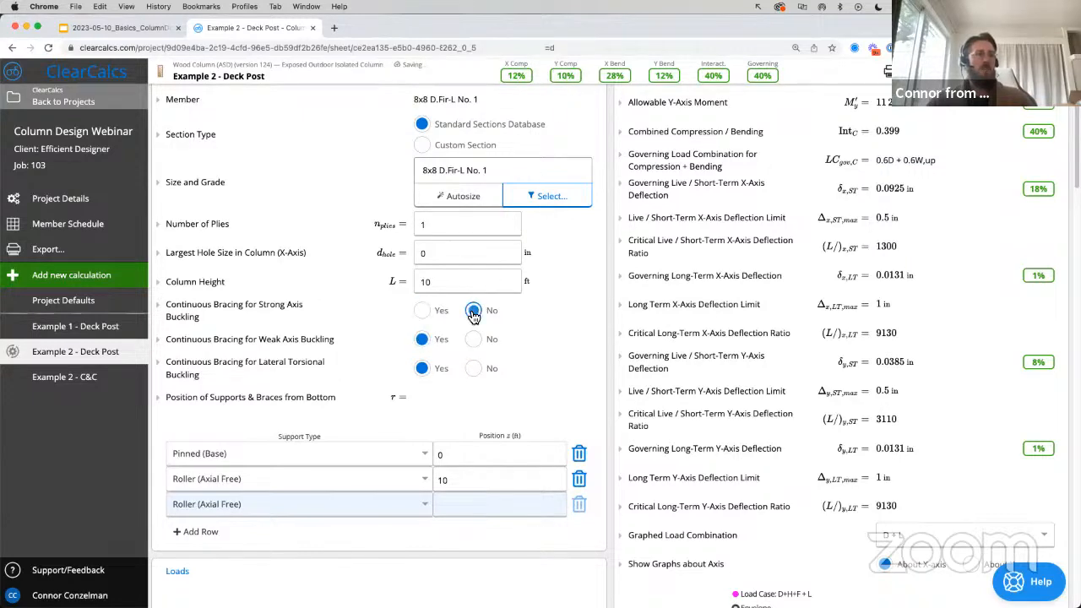
pyautogui.click(474, 340)
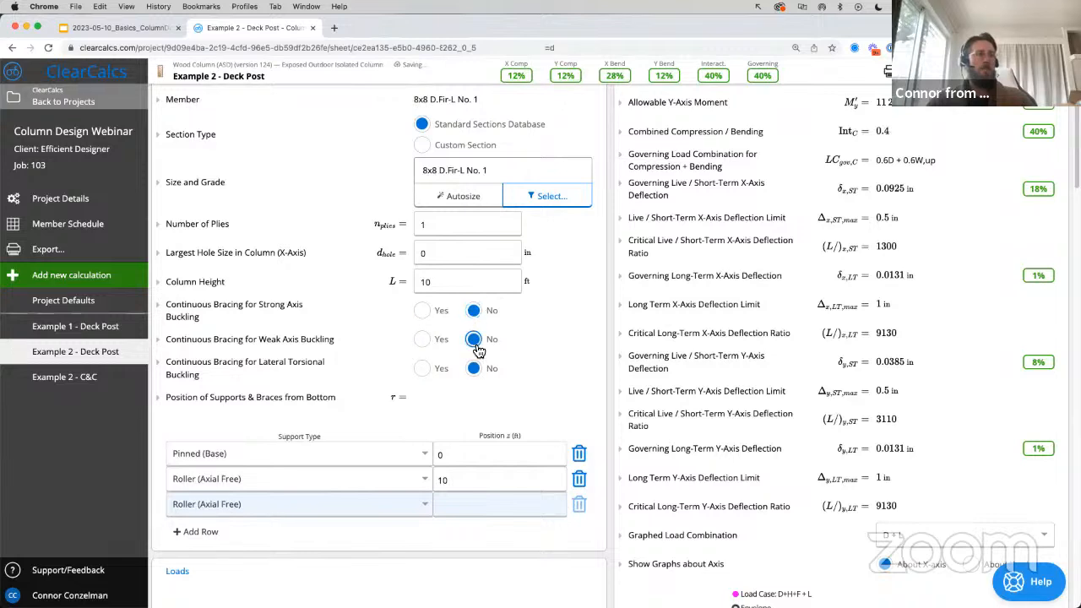
pyautogui.click(423, 311)
pyautogui.click(427, 340)
# - Review the available support and brace types for an additional row in the column's supports table, without choosing one
pyautogui.scroll(-1, 422, 347)
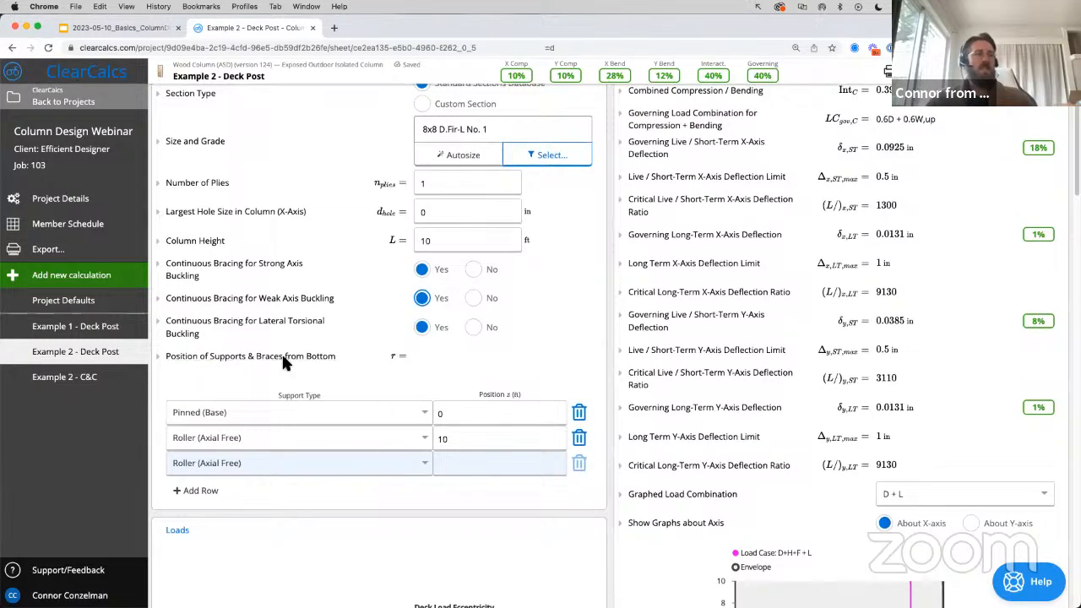
pyautogui.scroll(-1, 338, 454)
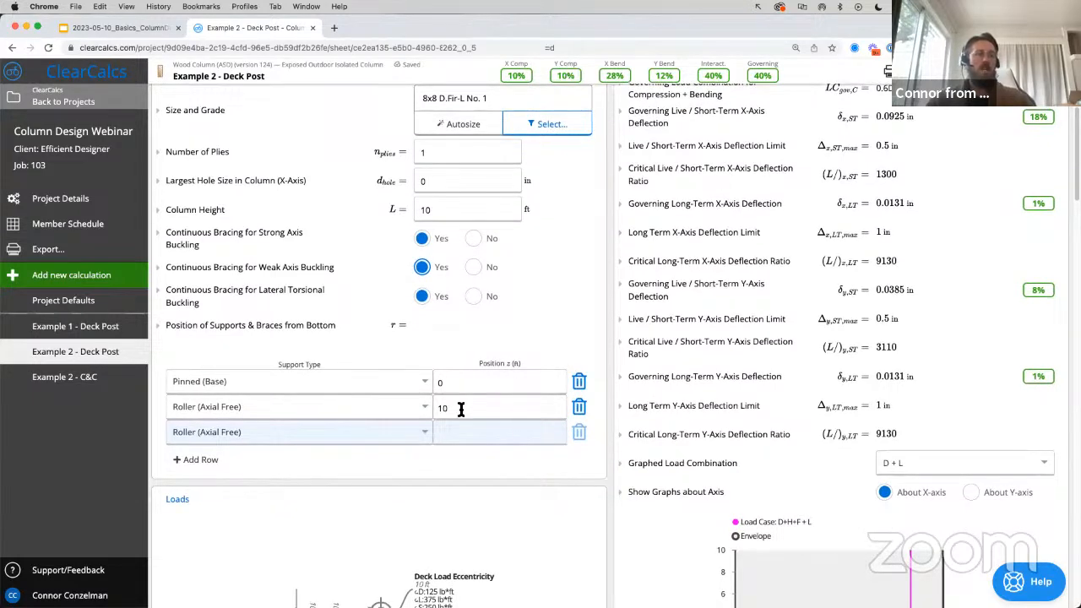
pyautogui.click(350, 434)
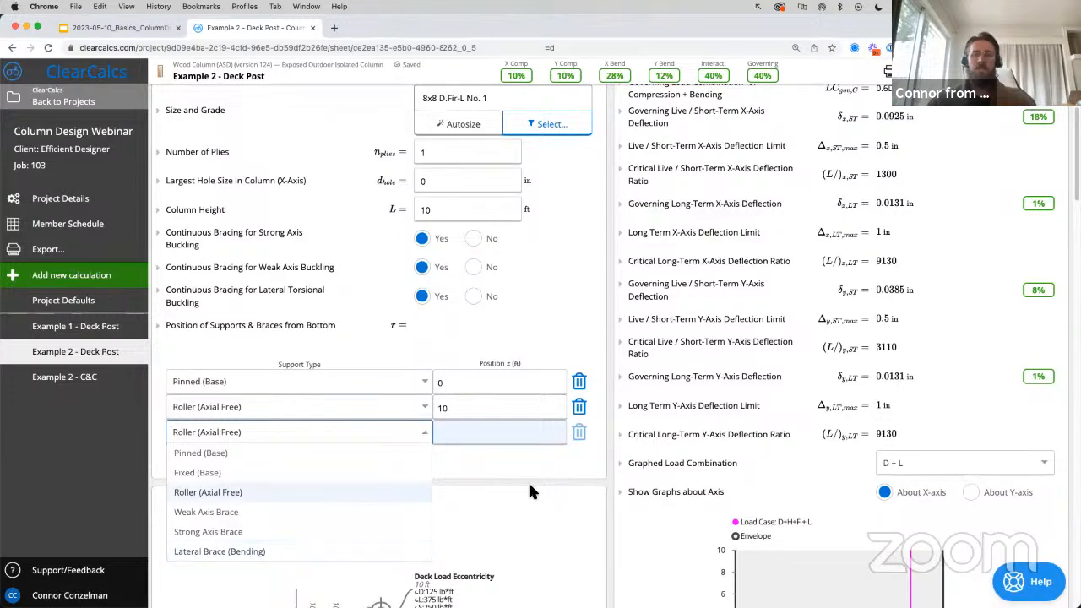
pyautogui.click(592, 328)
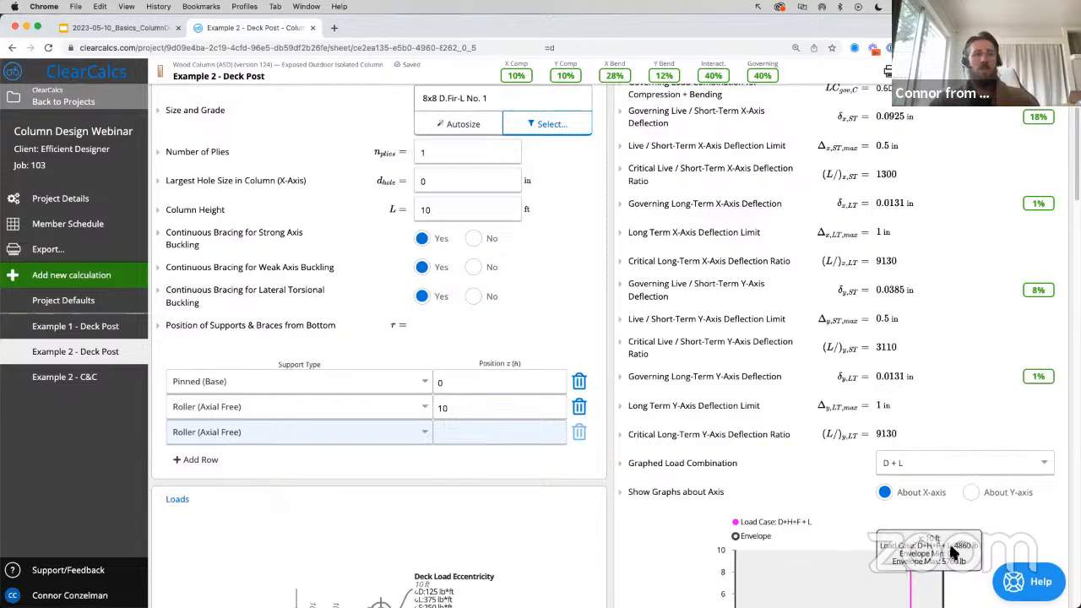
# - Draft a support email message reading "bracing questions" in the help widget, clear it and close the widget
pyautogui.click(1024, 586)
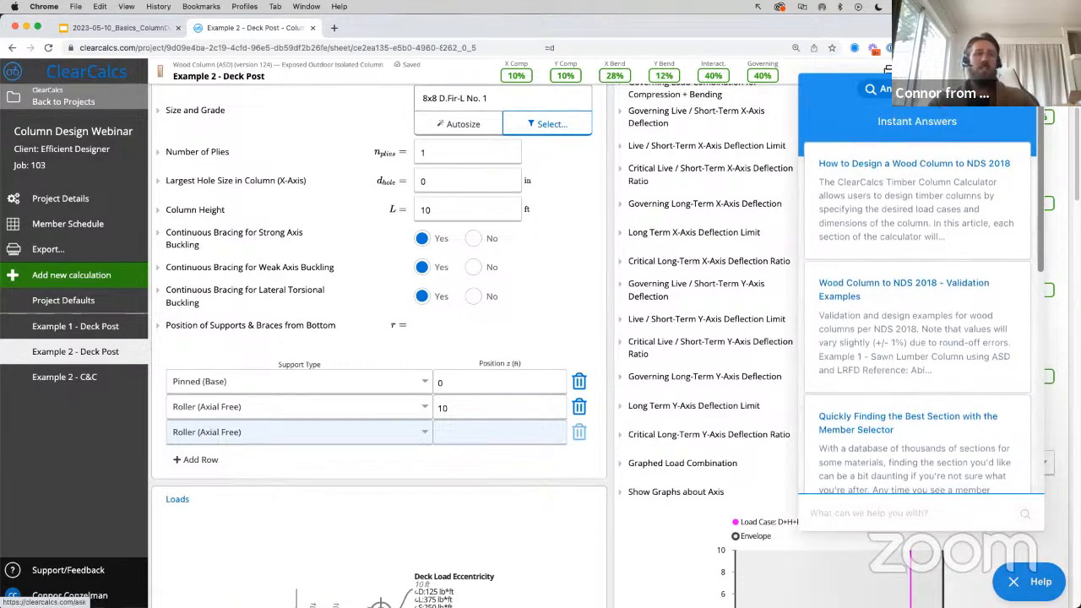
pyautogui.click(960, 89)
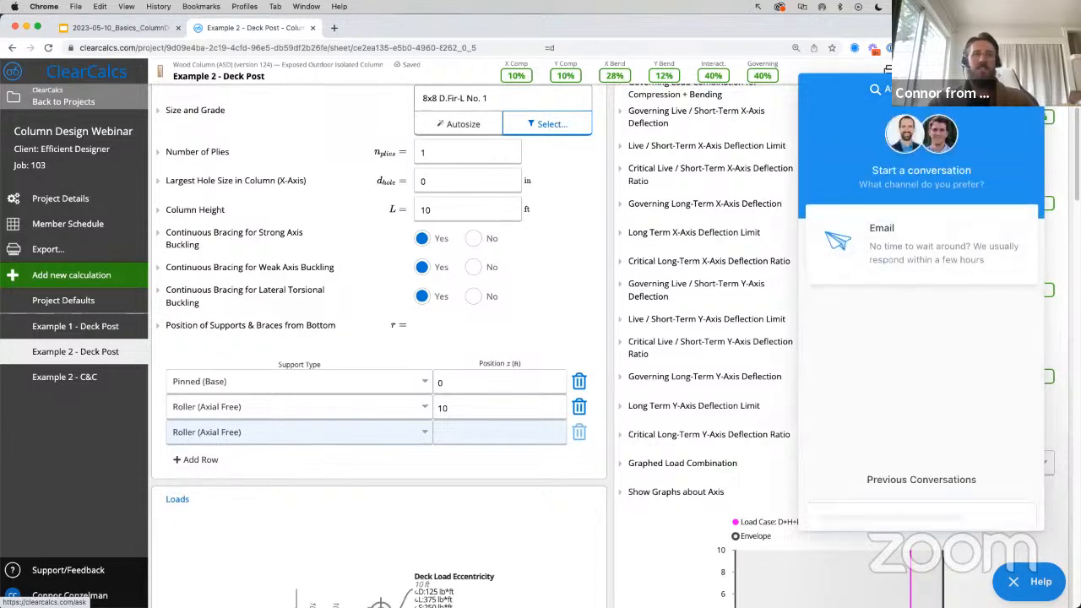
pyautogui.click(898, 230)
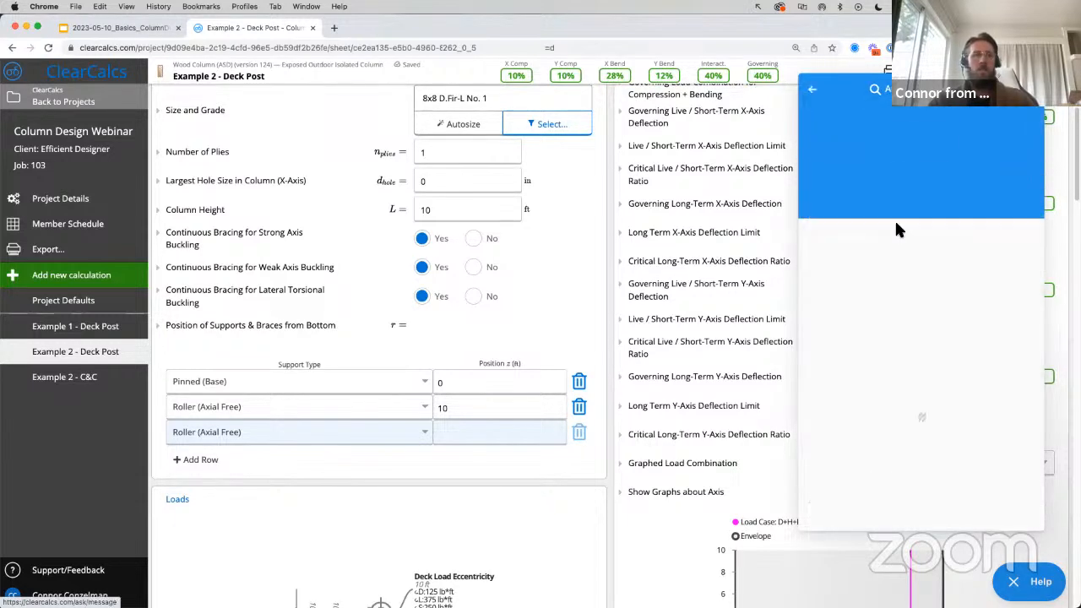
pyautogui.write('b')
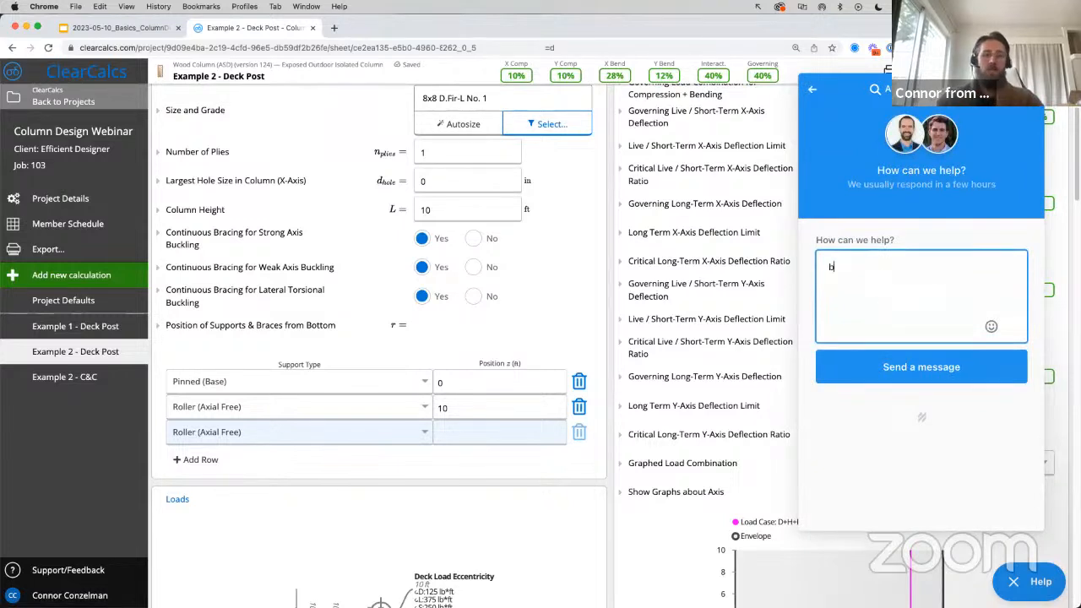
pyautogui.write('racing questions')
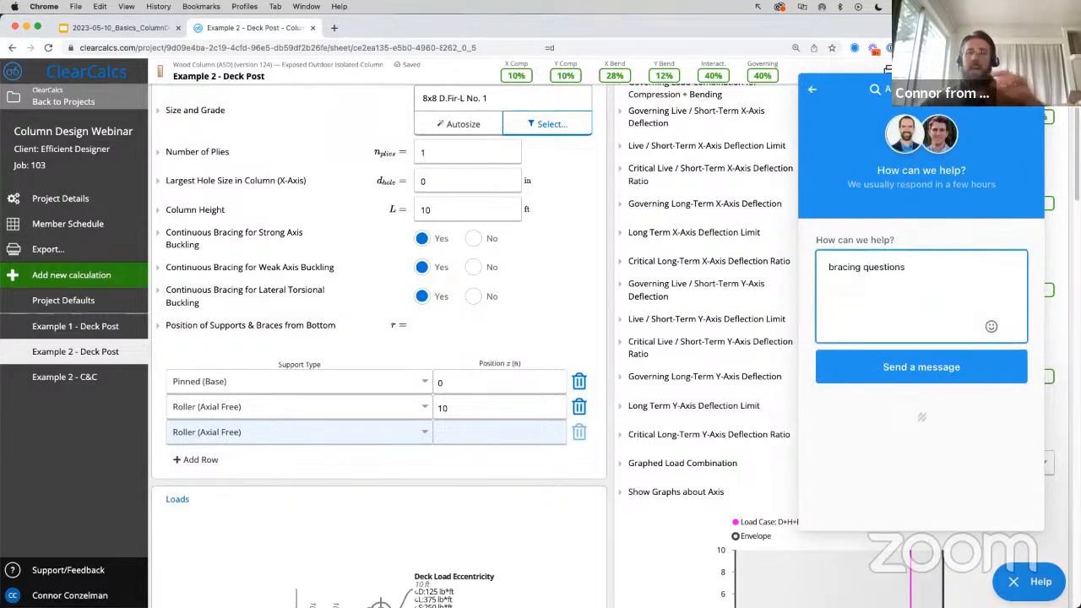
pyautogui.press('super+a')
pyautogui.press('BackSpace')
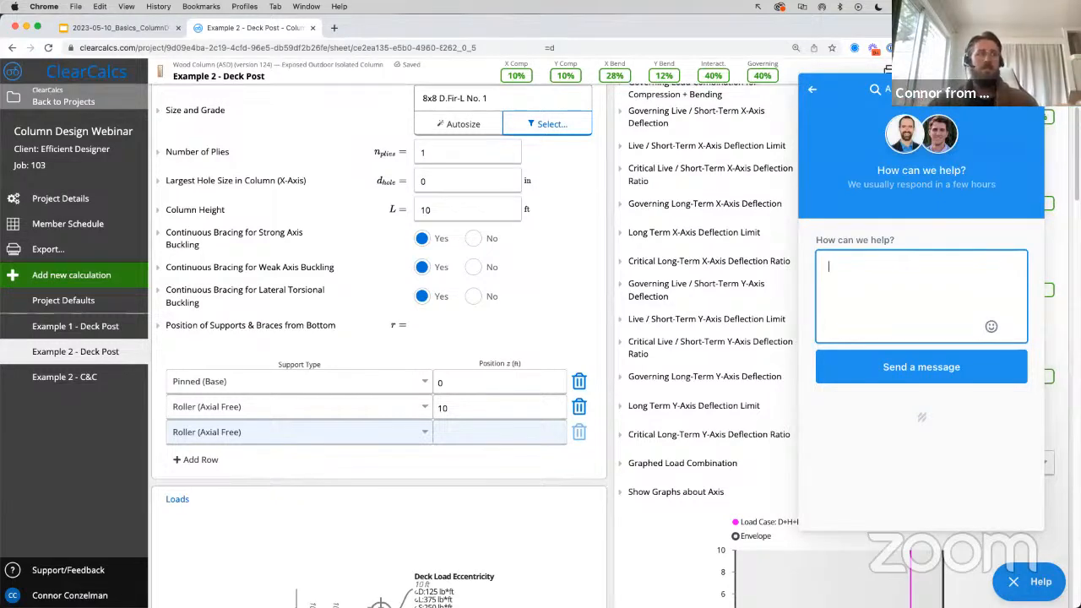
pyautogui.click(1018, 589)
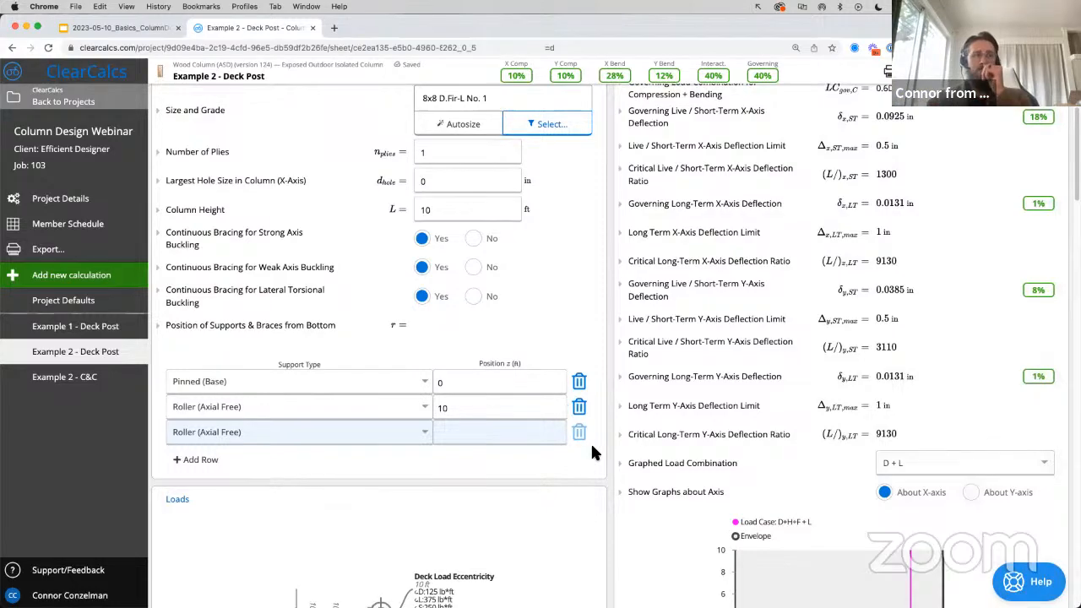
# - Switch to the column design slides, and run a web search for "atc hazards by location" to open the ATC Hazards by Location site
pyautogui.scroll(5, 593, 452)
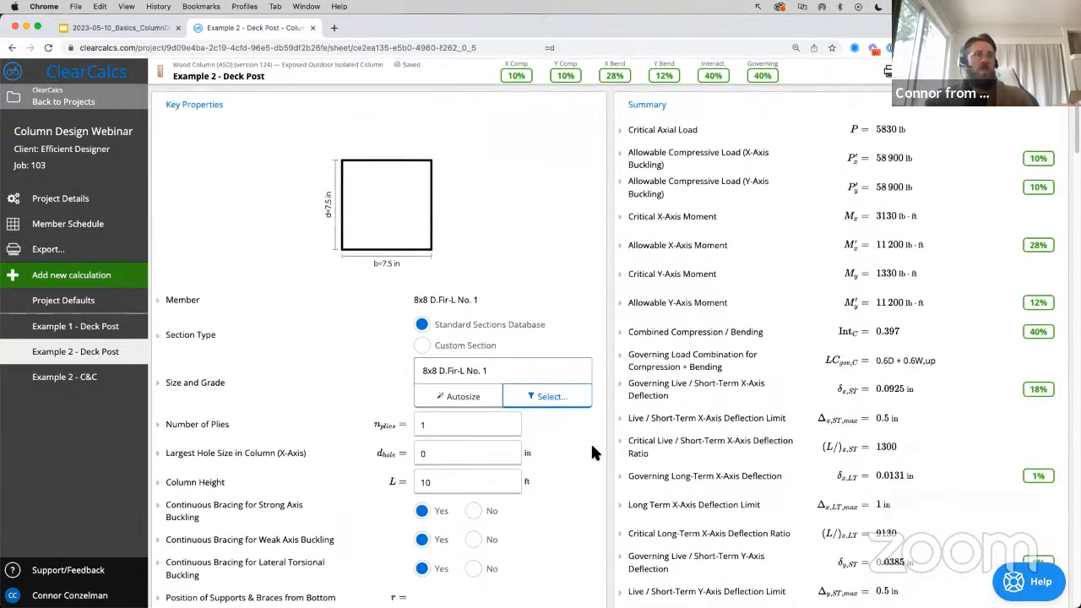
pyautogui.click(142, 30)
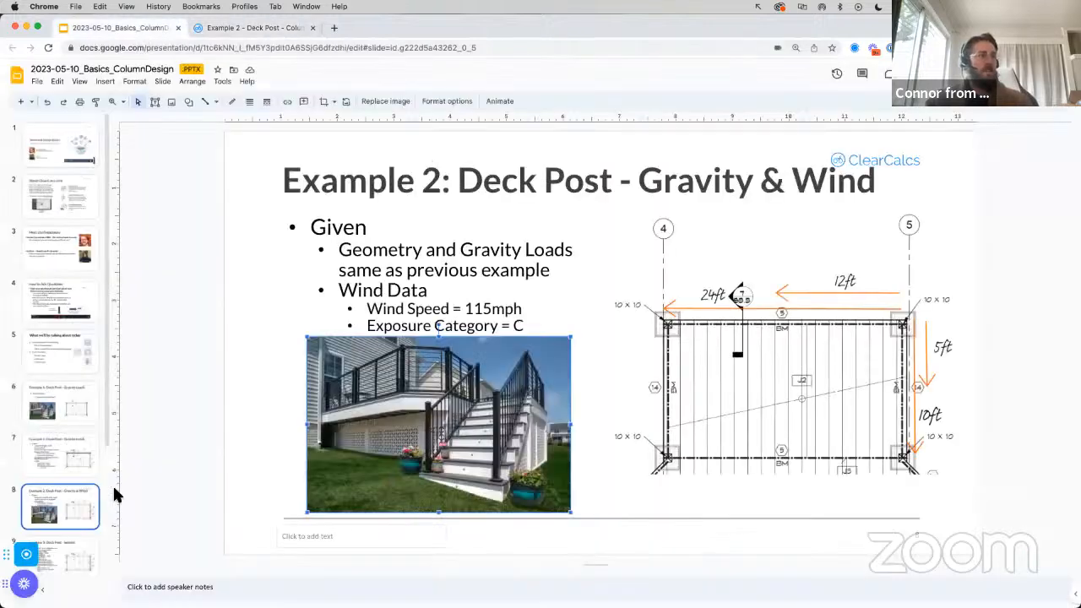
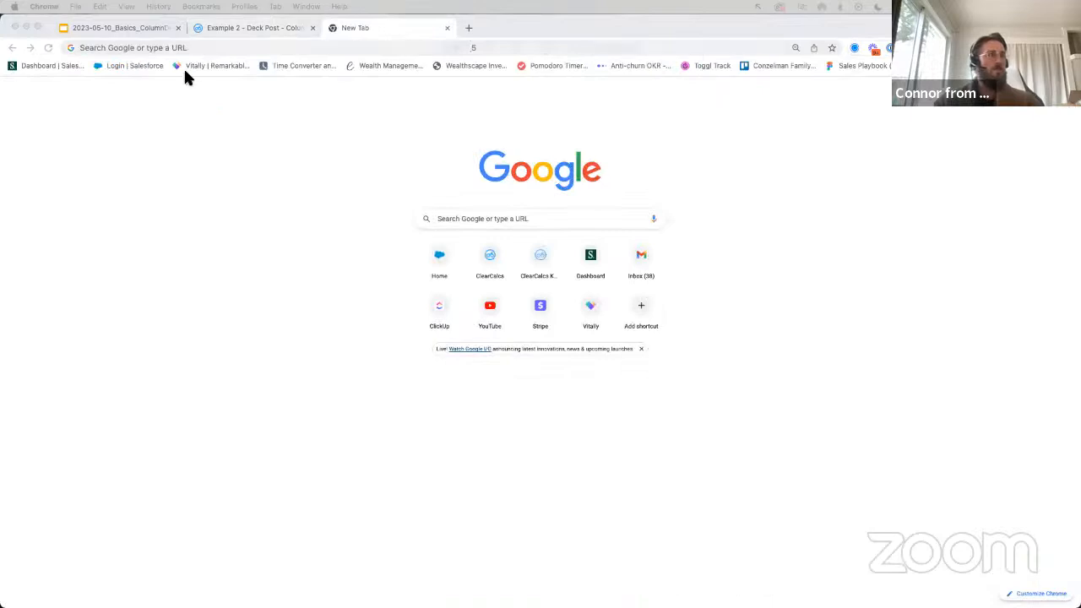
pyautogui.click(161, 49)
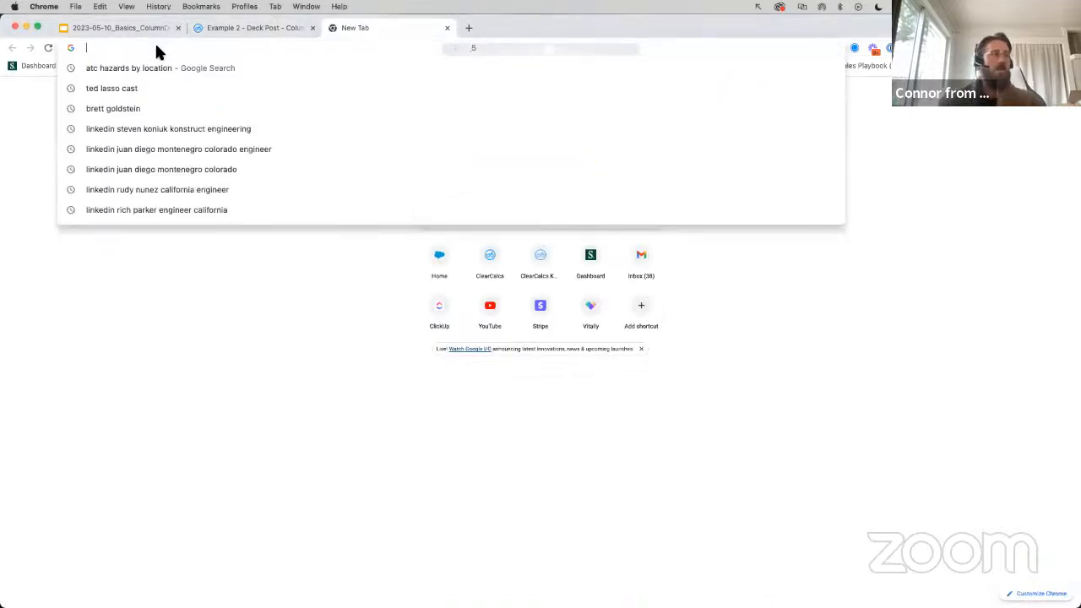
pyautogui.click(153, 68)
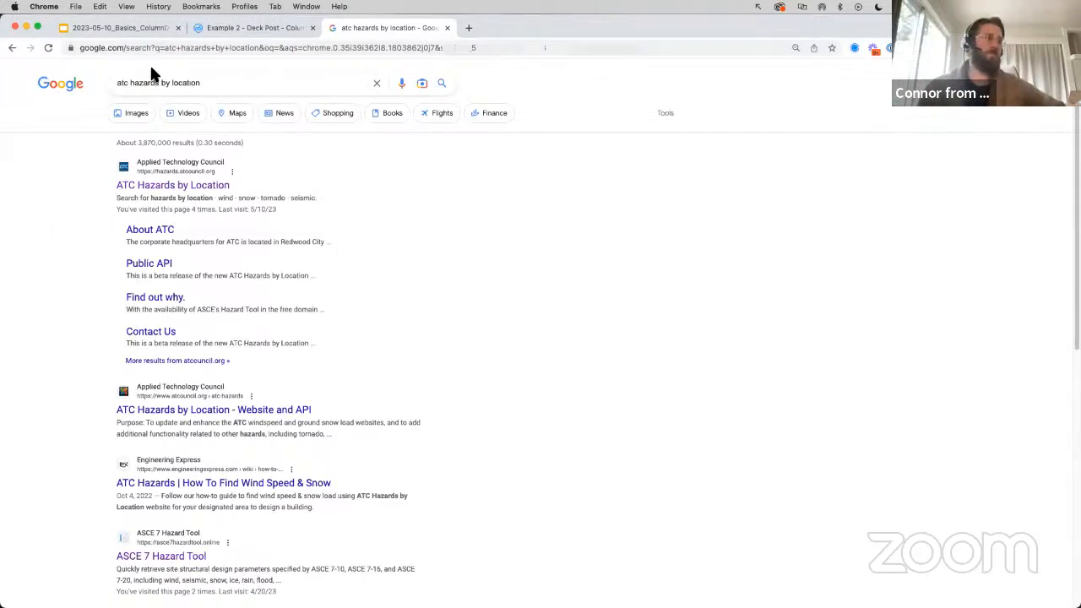
pyautogui.click(172, 187)
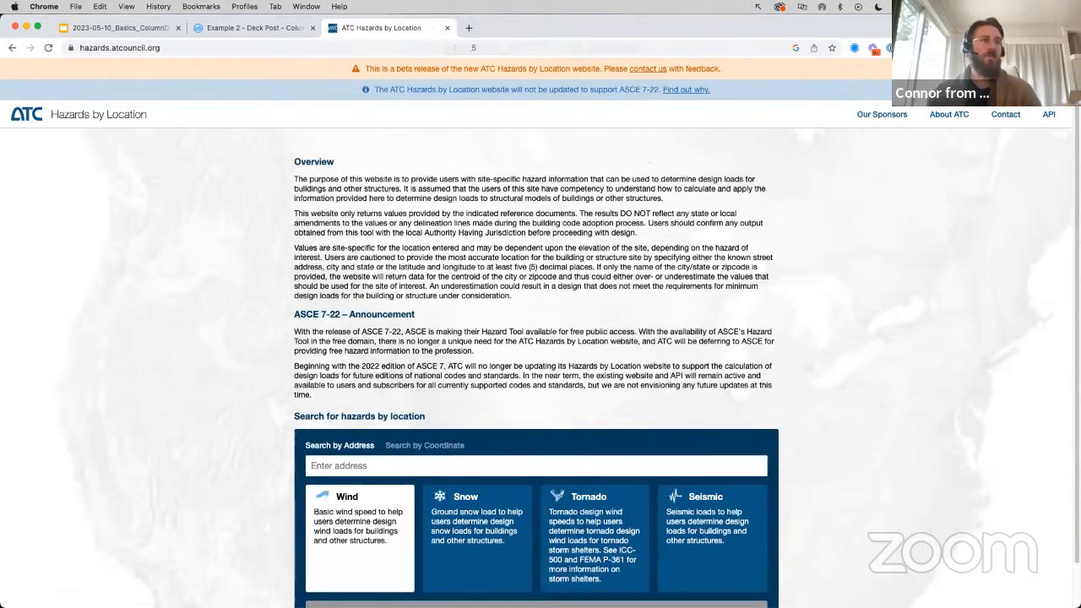
# - Enlarge the ATC Hazards page and look up the wind hazards for the White House address in Washington, DC
pyautogui.click(1070, 49)
pyautogui.click(1036, 187)
pyautogui.click(1037, 187)
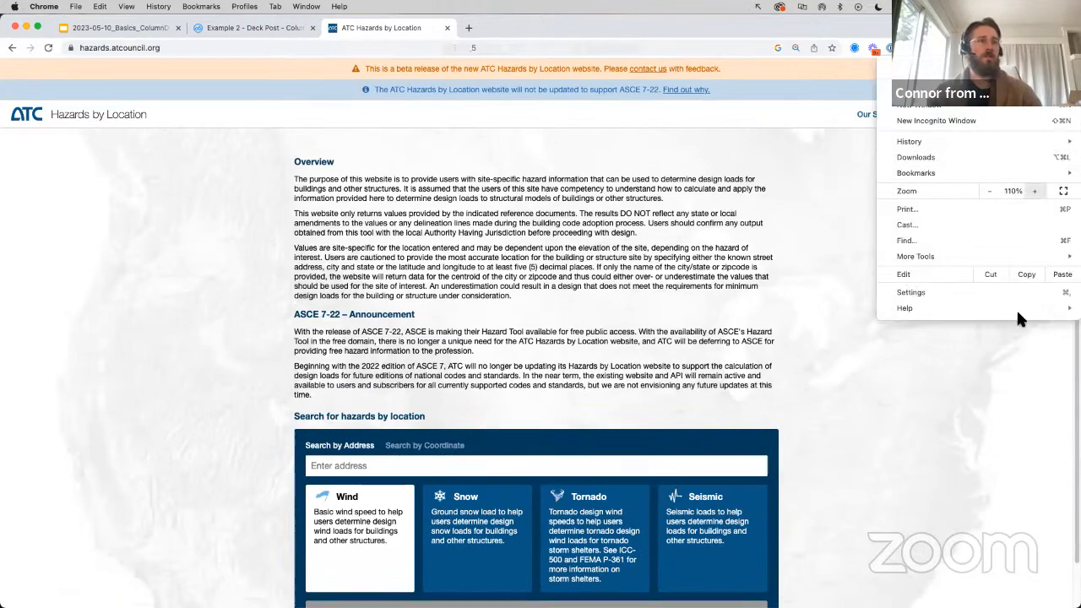
pyautogui.click(887, 412)
pyautogui.scroll(-5, 751, 403)
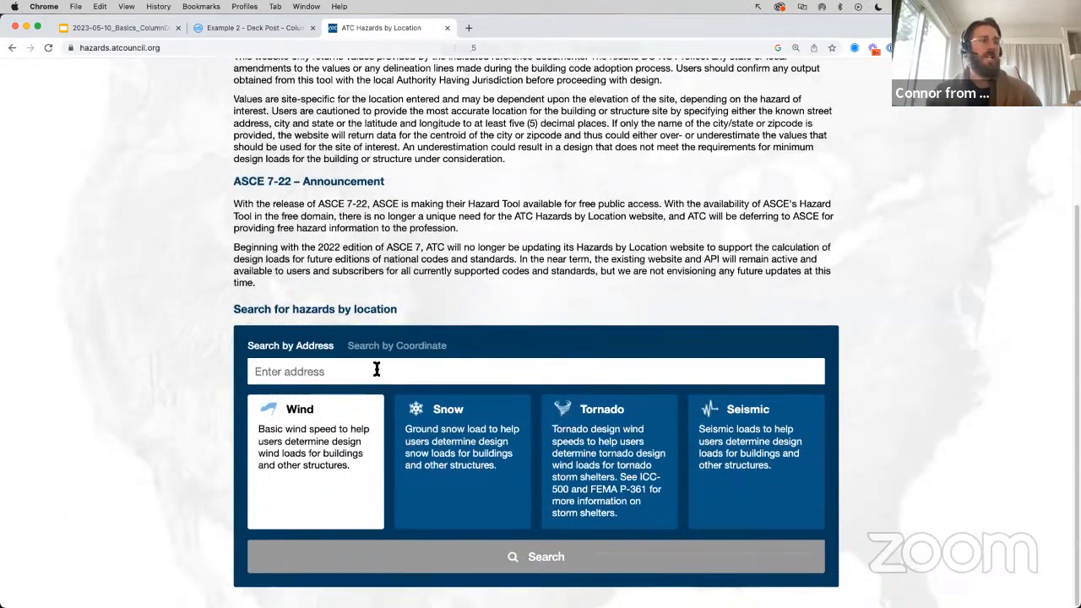
pyautogui.click(377, 367)
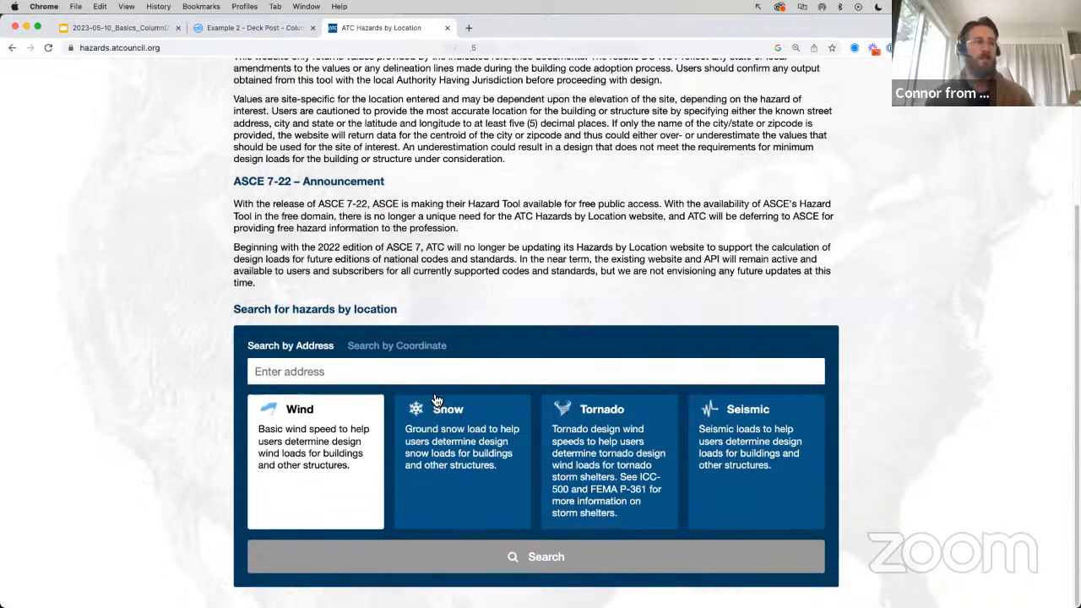
pyautogui.write('1600 ')
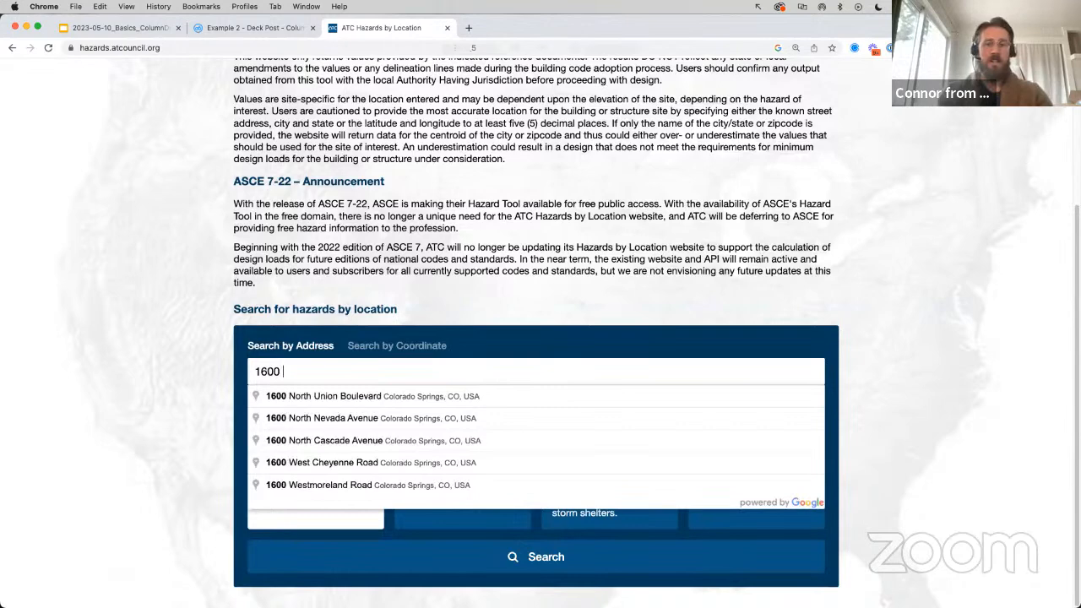
pyautogui.write('penn')
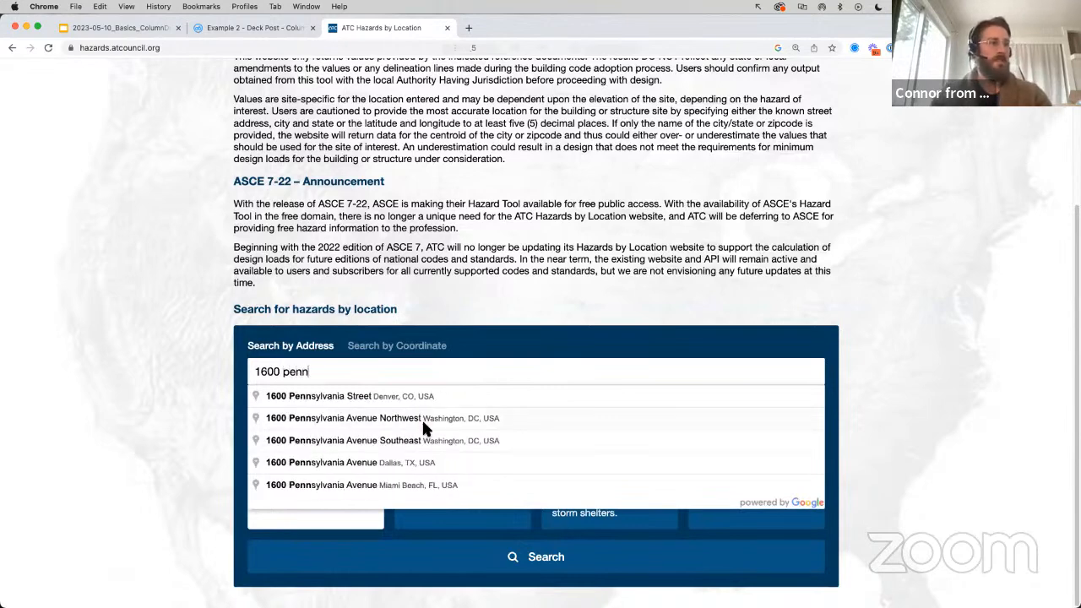
pyautogui.click(425, 419)
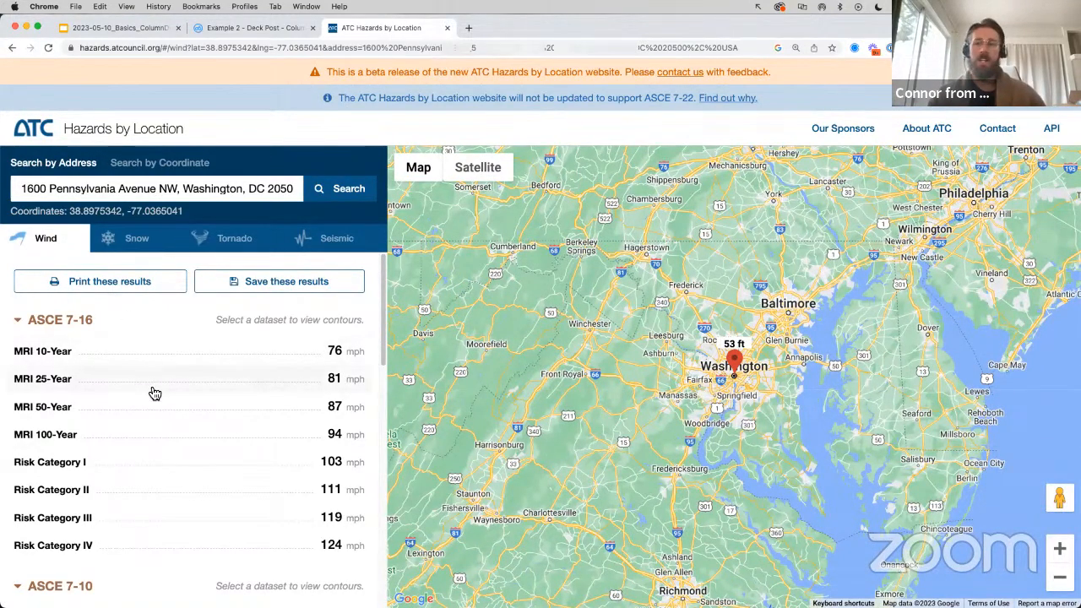
# - Review the snow and tornado hazard data for the address and display the seismic inputs
pyautogui.click(145, 245)
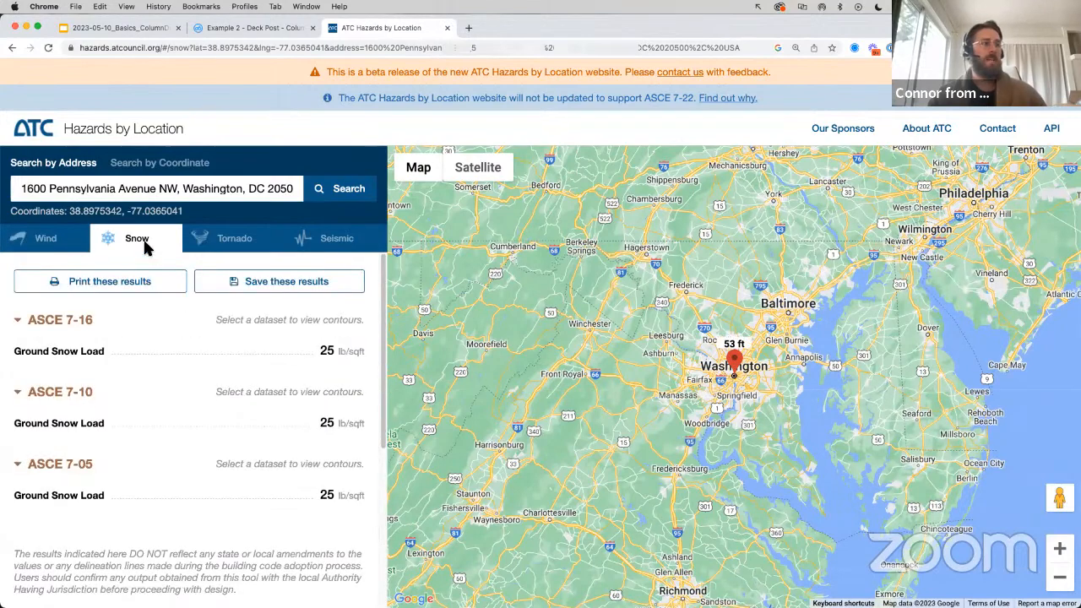
pyautogui.click(241, 239)
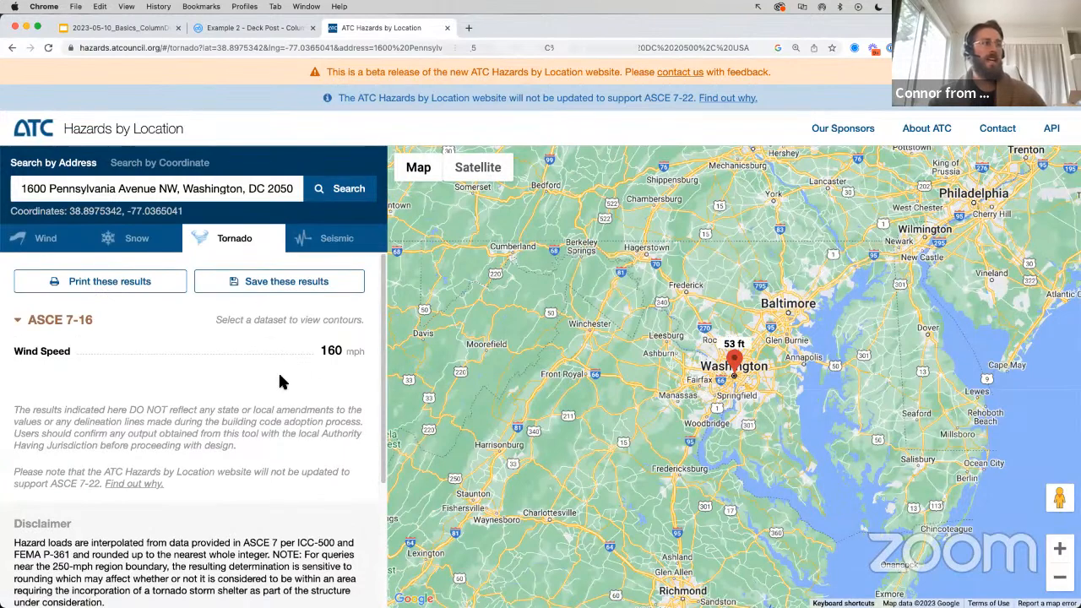
pyautogui.click(324, 239)
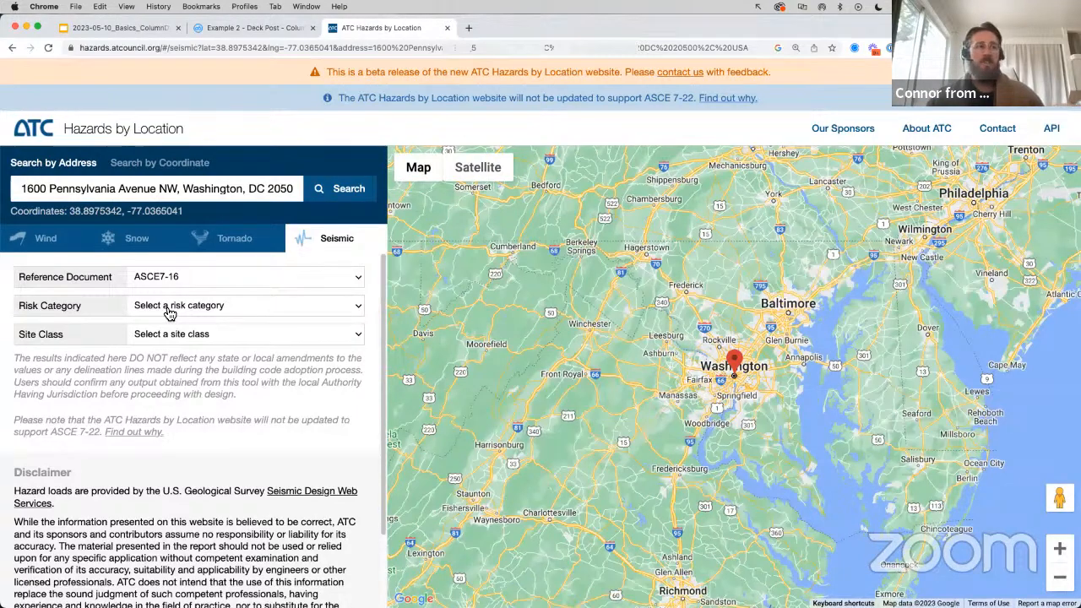
# - Check the risk category in the Example 3: Deck Post - Seismic slide and return to the ATC Hazards page, placed beside the slides
pyautogui.click(133, 28)
pyautogui.click(449, 417)
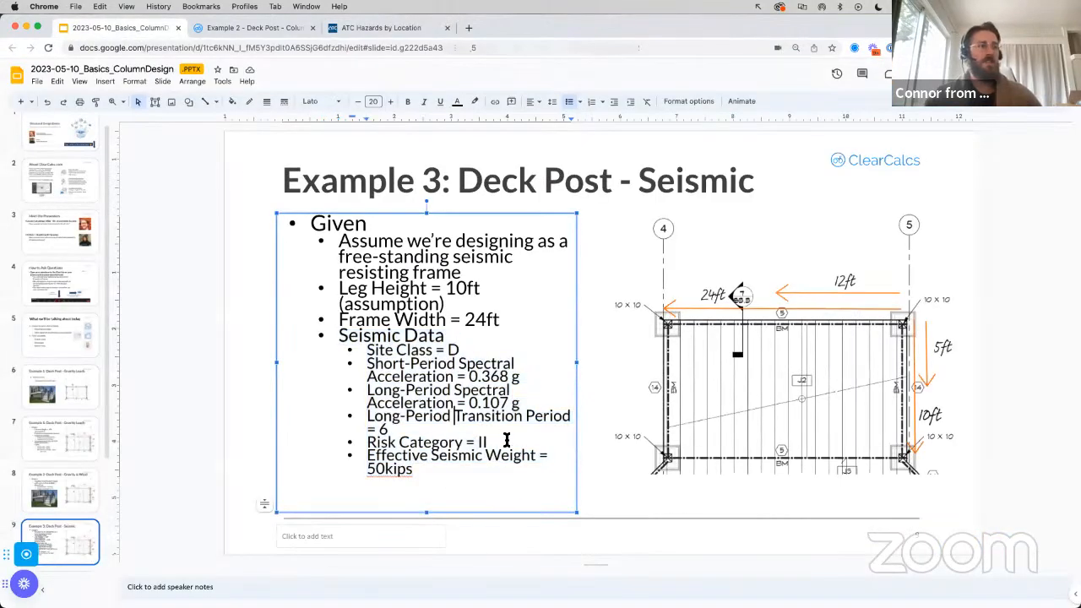
pyautogui.doubleClick(478, 443)
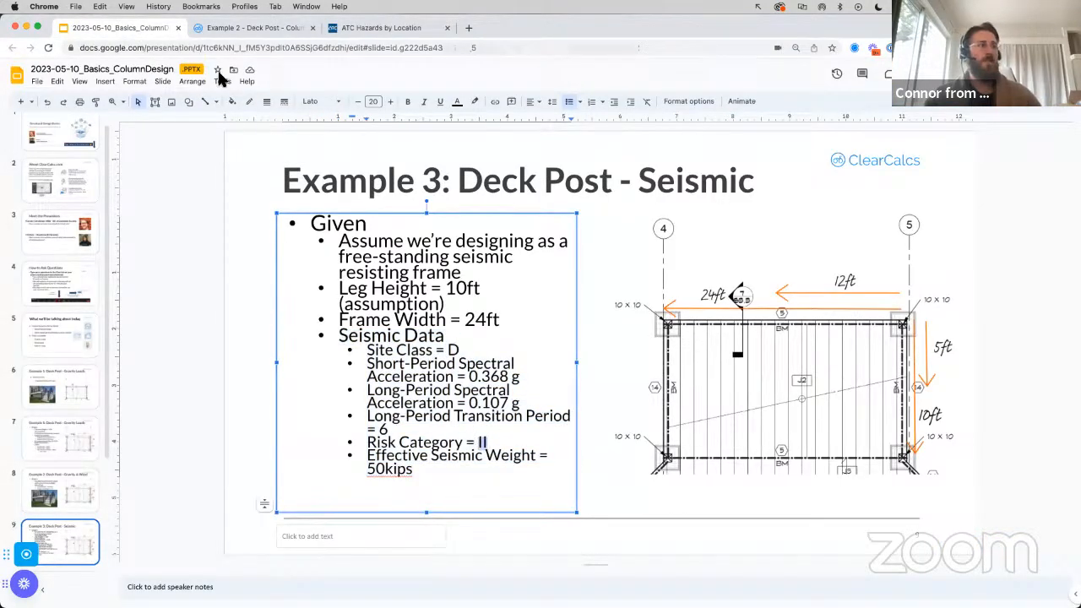
pyautogui.click(245, 28)
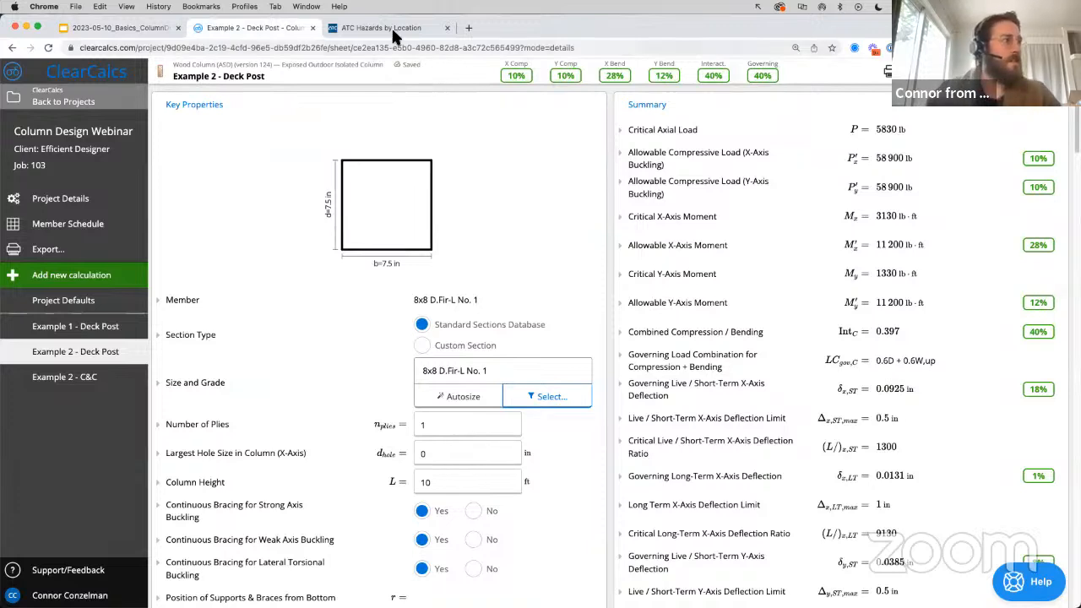
pyautogui.moveTo(203, 29); pyautogui.dragTo(342, 29)
pyautogui.click(218, 30)
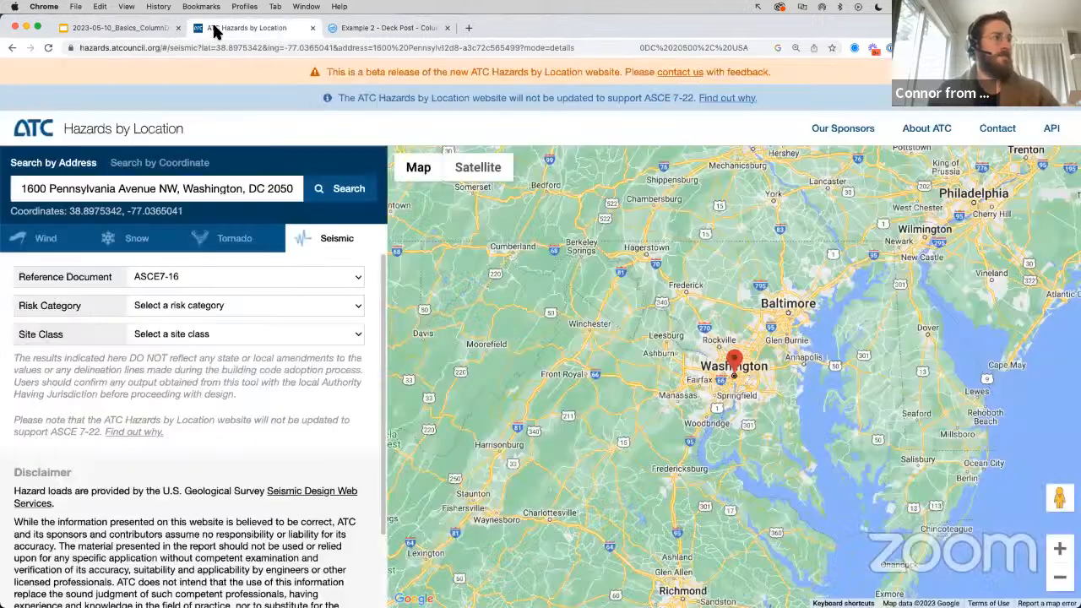
# - Set the seismic risk category to II and site class to D - Stiff Soil, and examine the resulting basic and additional seismic parameters
pyautogui.click(180, 313)
pyautogui.click(177, 336)
pyautogui.click(183, 340)
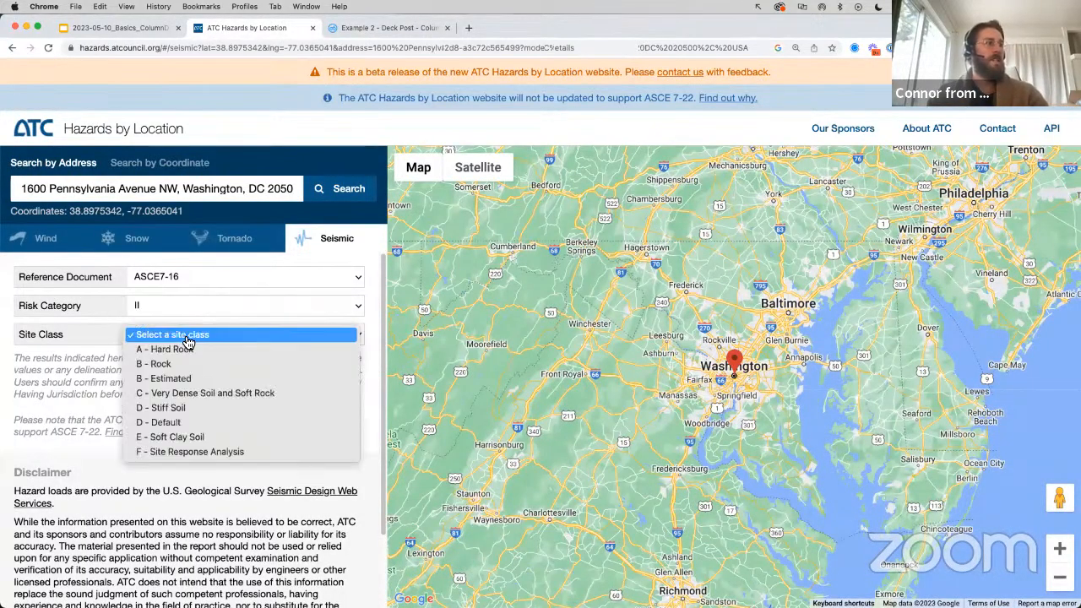
pyautogui.click(174, 409)
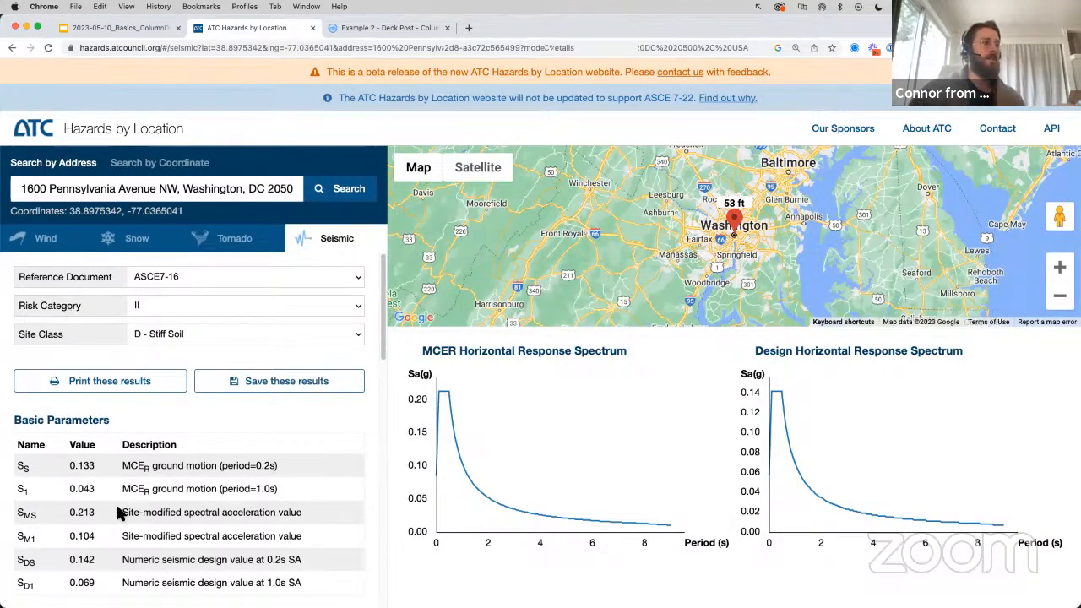
pyautogui.scroll(-2, 119, 513)
pyautogui.scroll(-2, 119, 513)
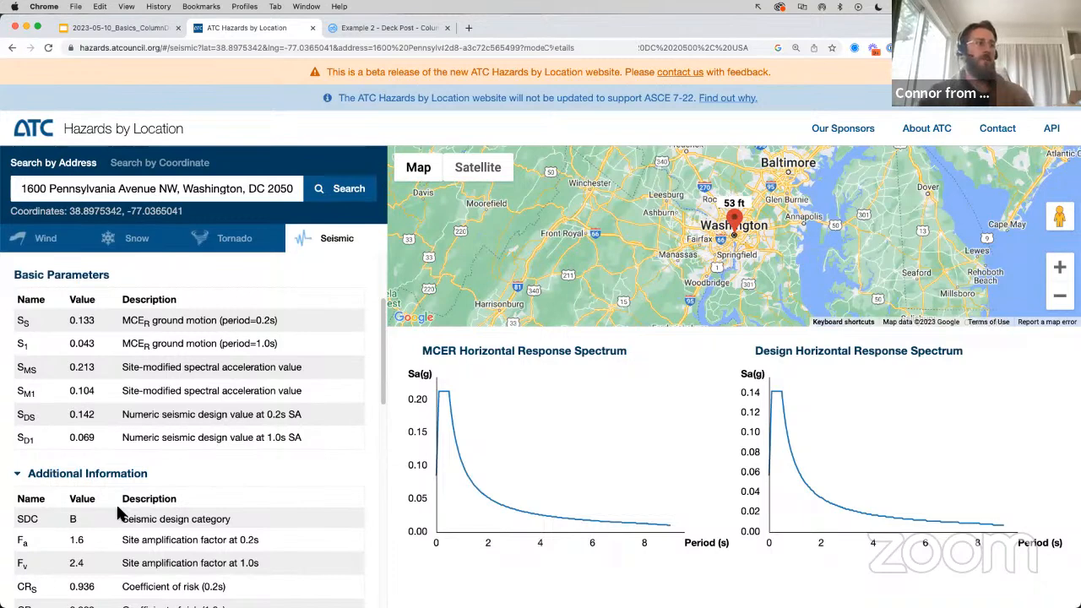
pyautogui.scroll(-2, 135, 453)
pyautogui.scroll(-3, 135, 454)
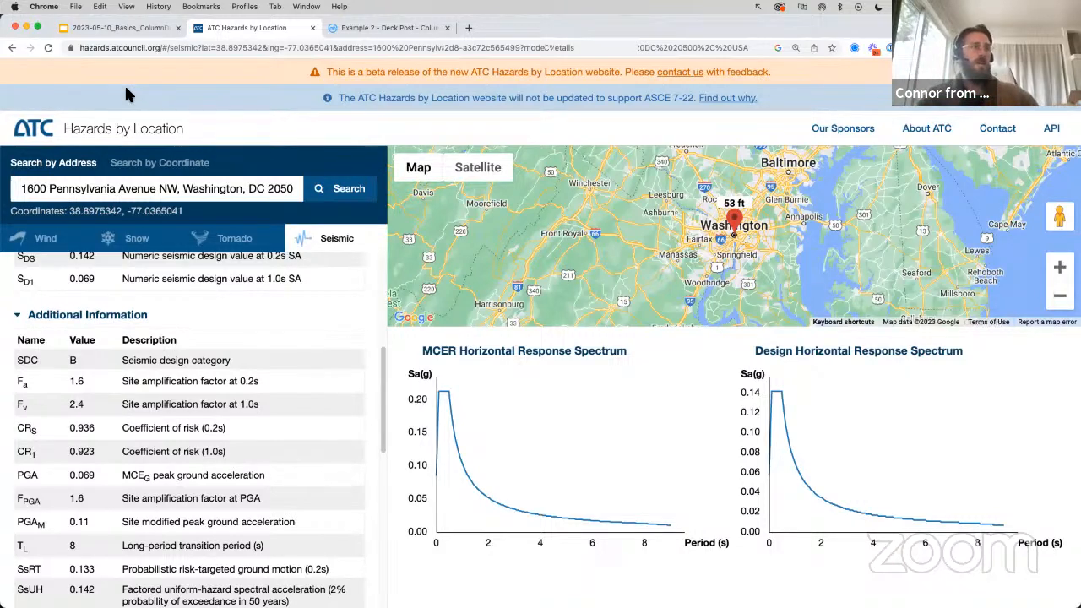
# - Arrange the ClearCalcs project page directly beside the slides, recheck the Example 3: Deck Post - Seismic slide, and return to the project
pyautogui.click(117, 30)
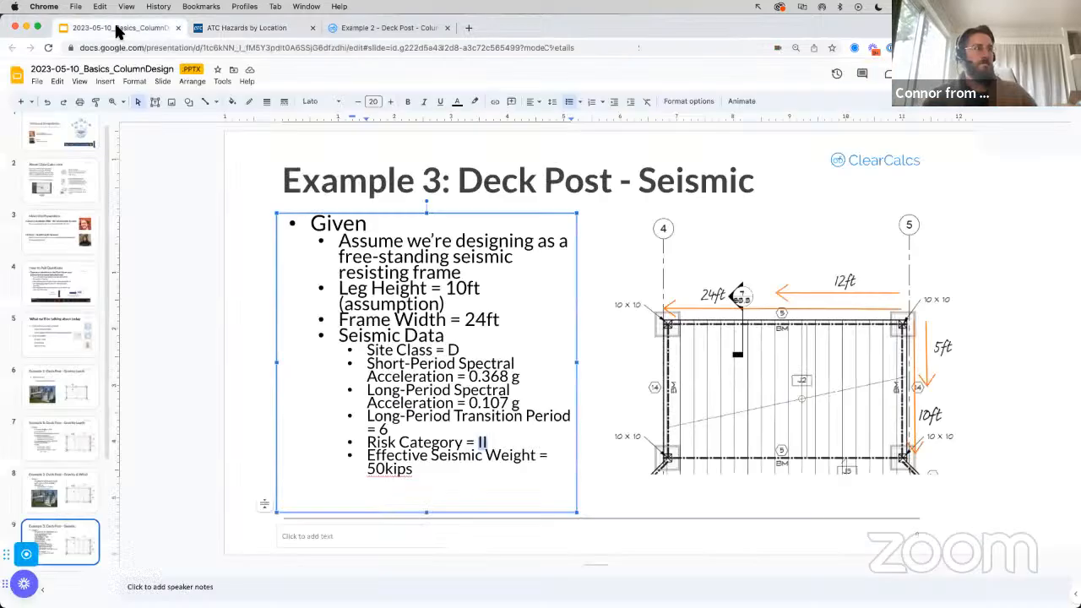
pyautogui.moveTo(217, 29); pyautogui.dragTo(325, 32)
pyautogui.click(216, 30)
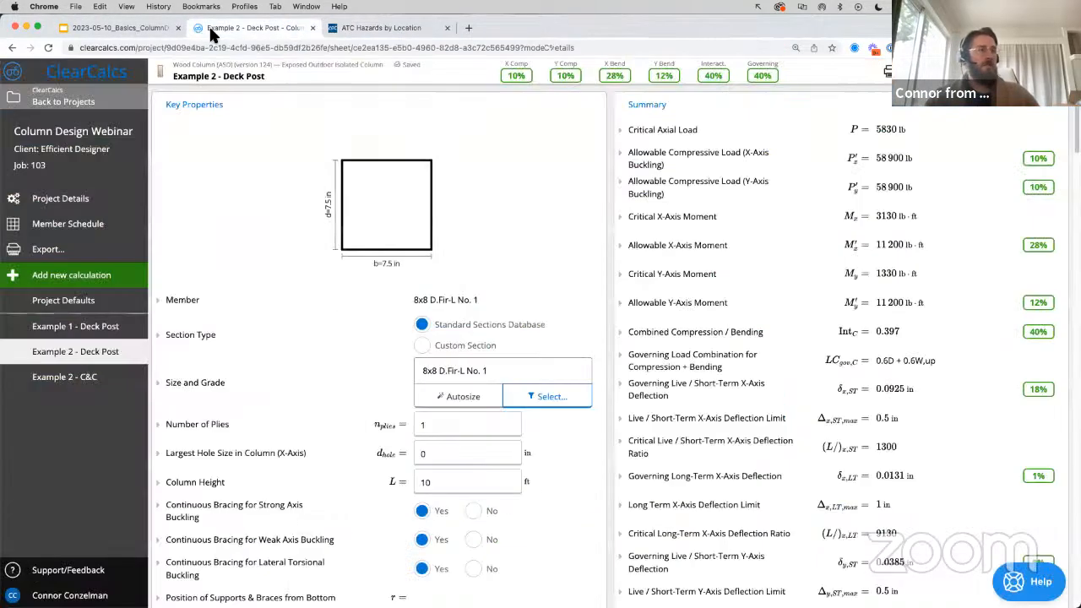
pyautogui.click(140, 32)
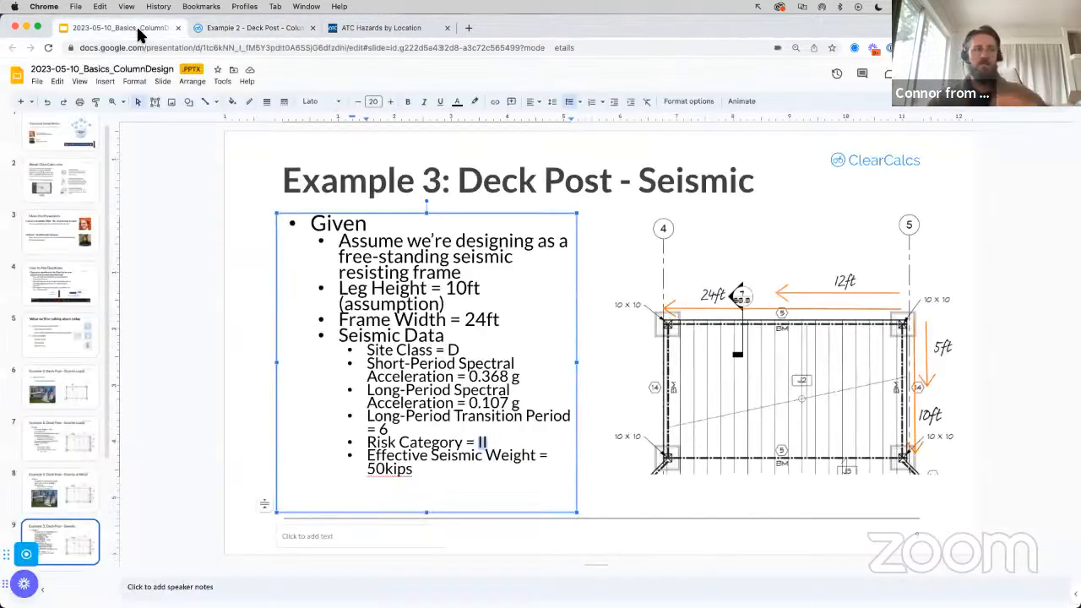
pyautogui.click(203, 33)
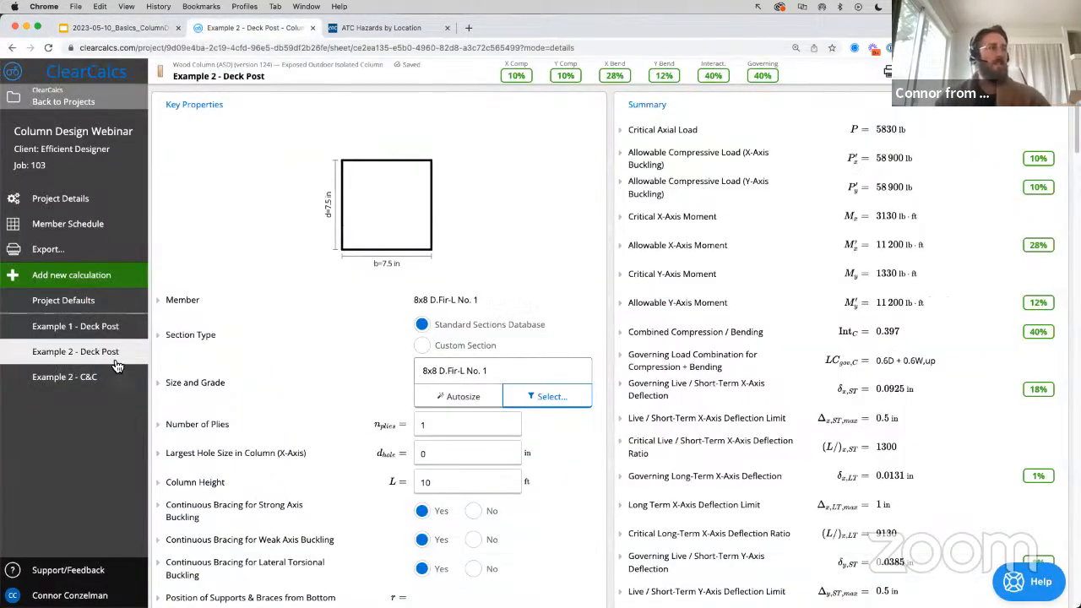
# - Add a US Seismic Analysis calculation to the Column Design Webinar project
pyautogui.click(91, 278)
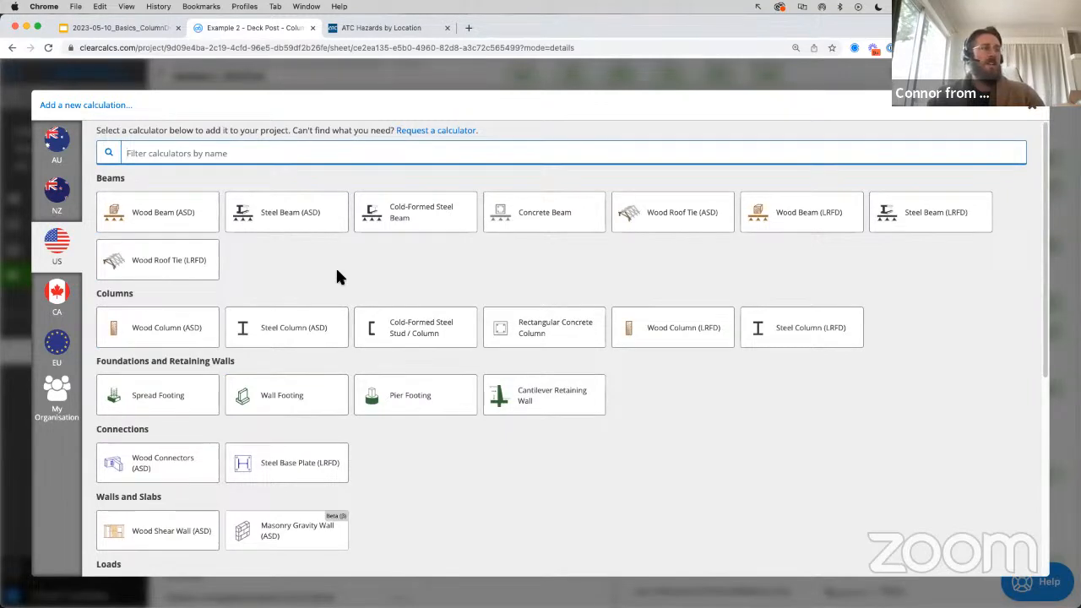
pyautogui.scroll(-3, 337, 272)
pyautogui.scroll(-2, 337, 275)
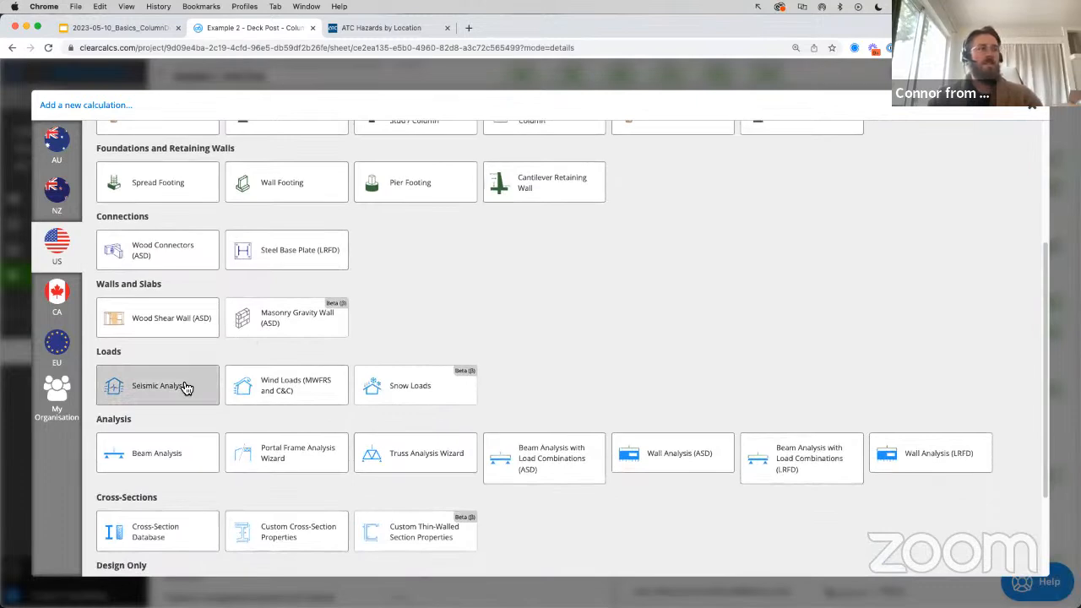
pyautogui.click(186, 388)
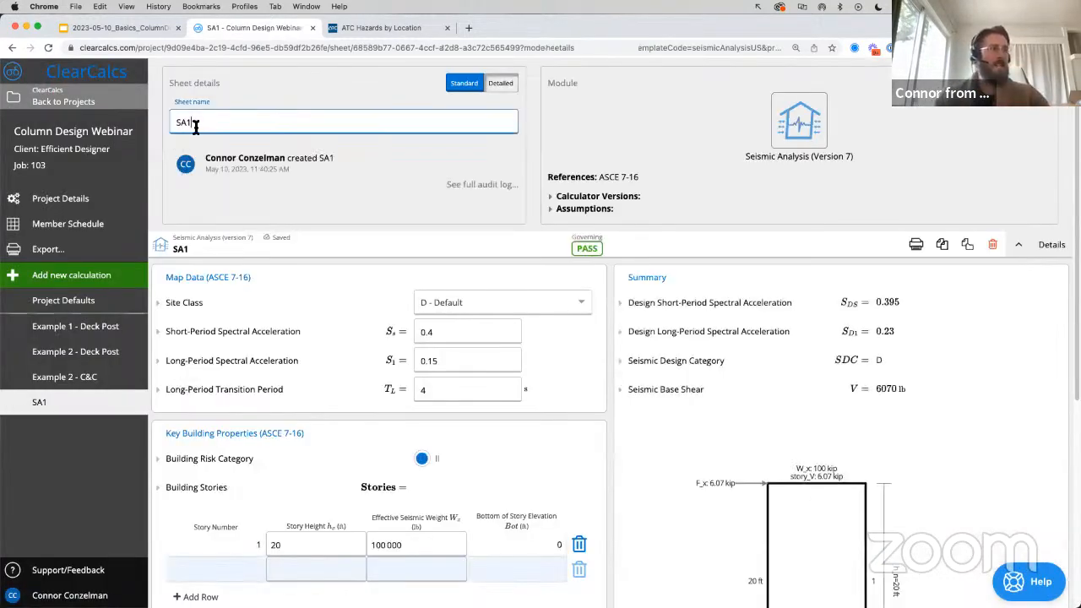
# - Name the new seismic sheet "Example 3 - Seismic" and collapse its sheet details
pyautogui.doubleClick(197, 124)
pyautogui.write('Examp')
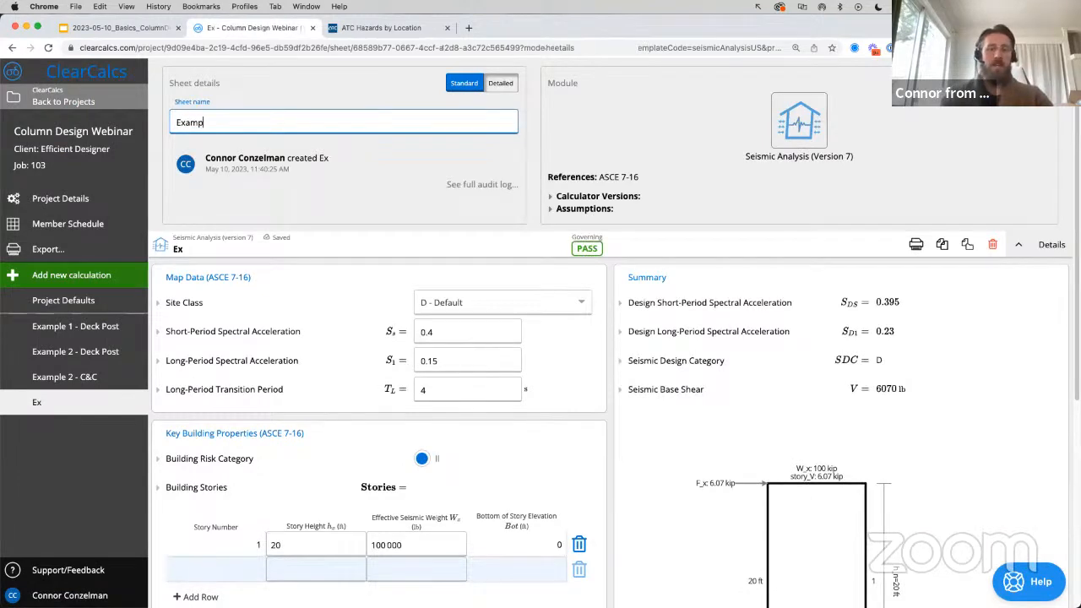
pyautogui.write('le 3 - Seismic')
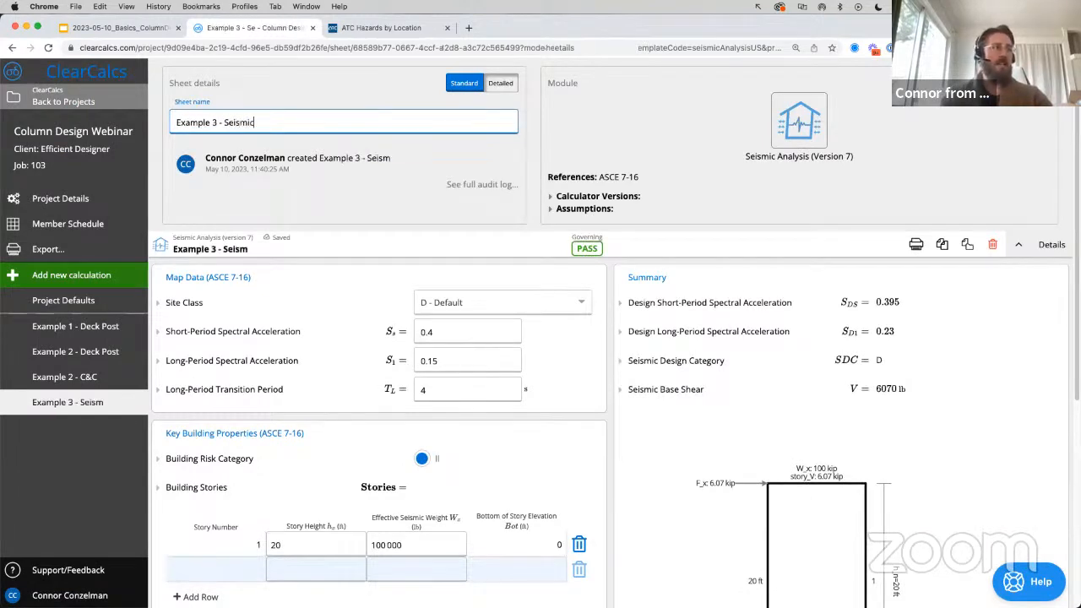
pyautogui.click(1020, 245)
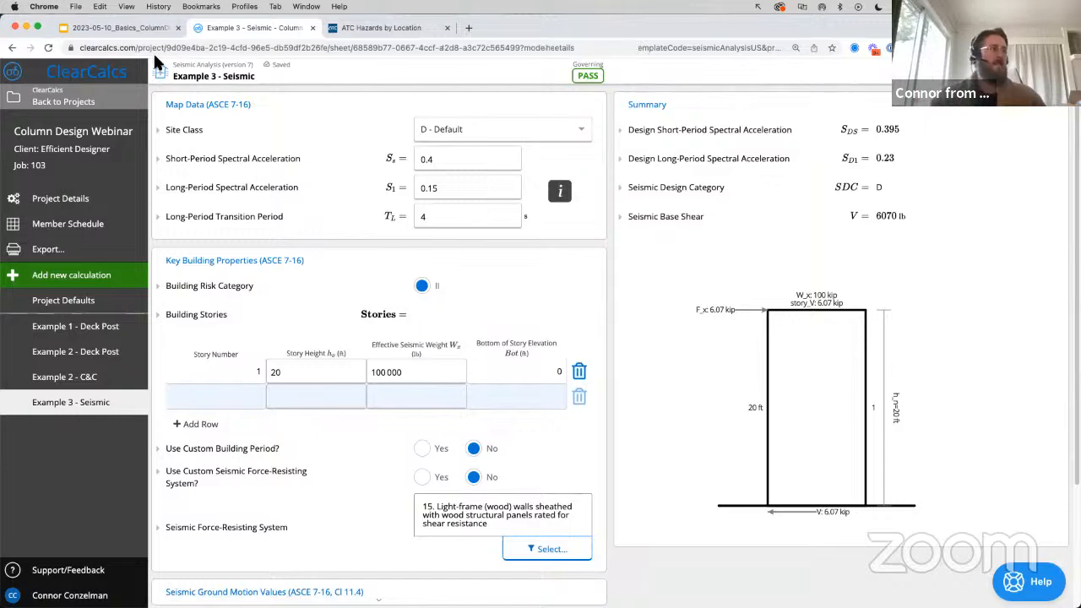
# - Copy the short-period spectral acceleration of 0.368 from the Example 3 slide into the seismic calculation
pyautogui.click(122, 28)
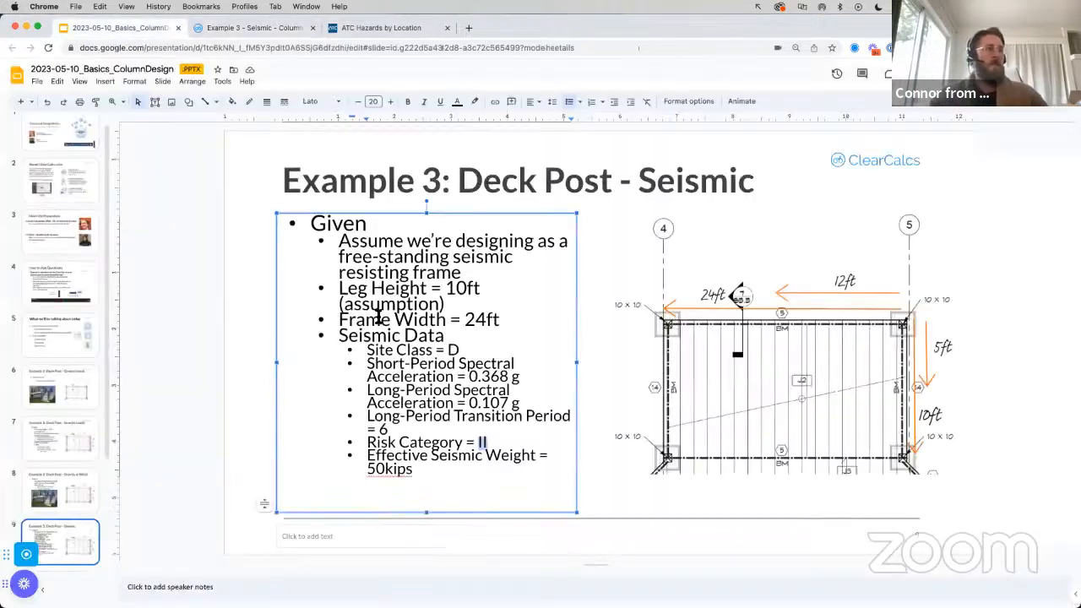
pyautogui.click(507, 380)
pyautogui.moveTo(507, 378); pyautogui.dragTo(470, 380)
pyautogui.hotkey('ctrl', 'c')
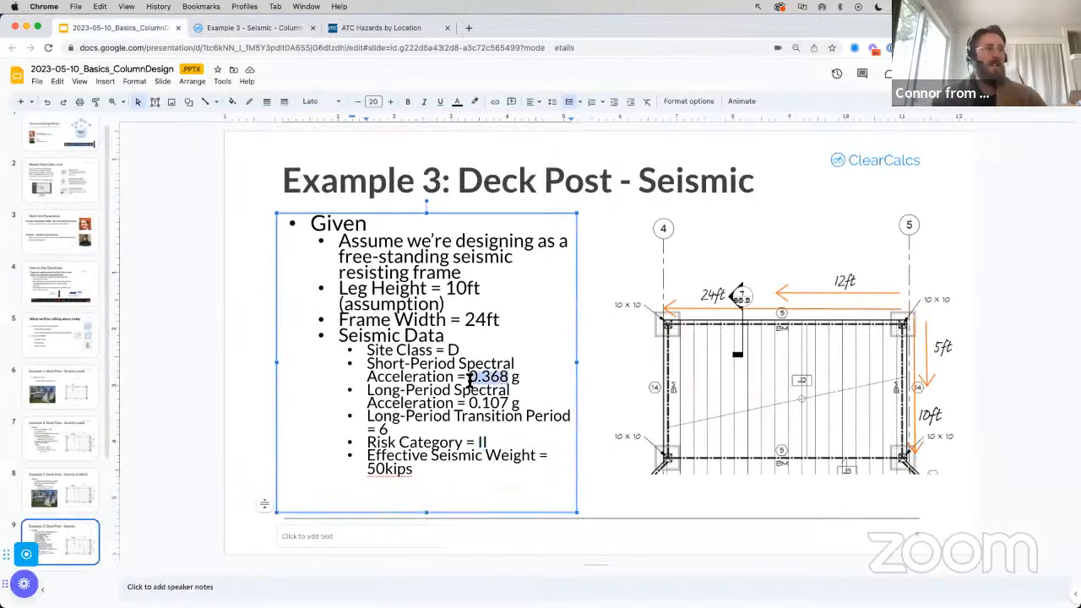
pyautogui.click(211, 27)
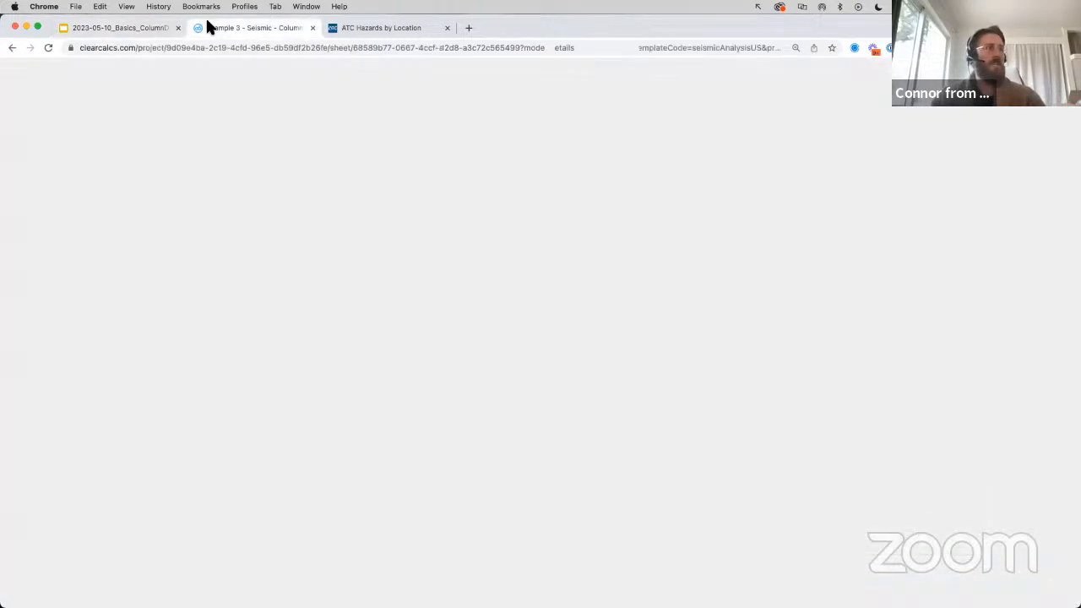
pyautogui.click(432, 161)
pyautogui.hotkey('ctrl', 'v')
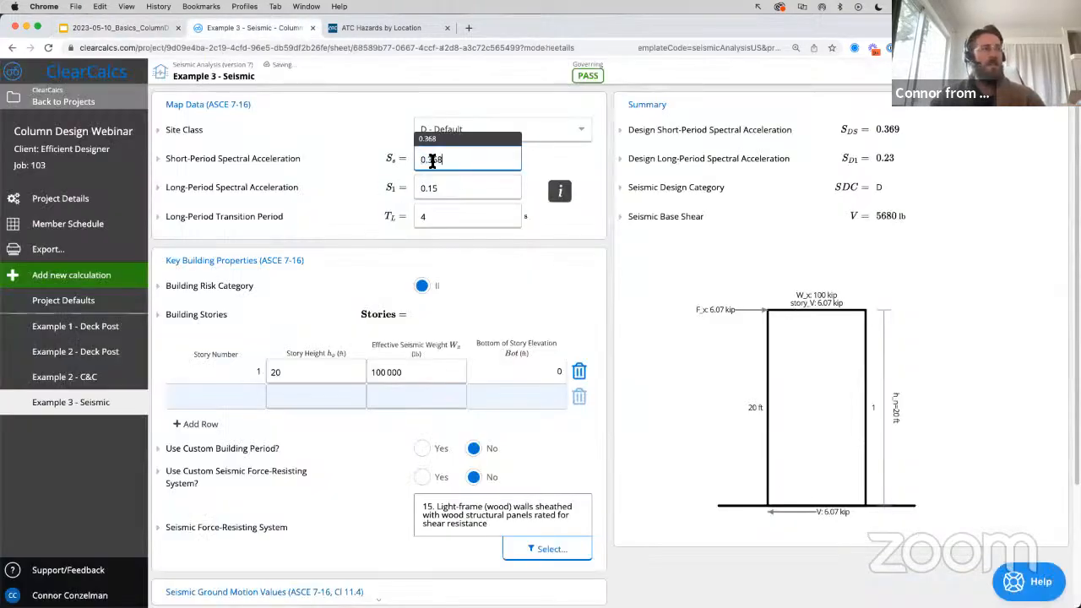
# - Copy the long-period spectral acceleration of 0.107 from the Example 3 slide into the seismic calculation
pyautogui.click(145, 30)
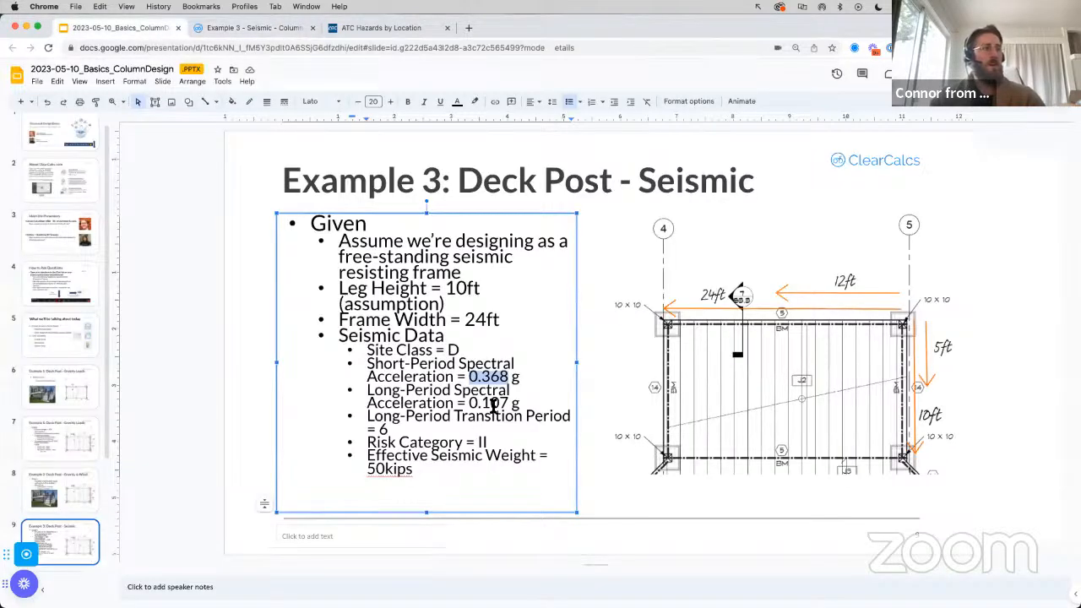
pyautogui.moveTo(508, 404); pyautogui.dragTo(471, 406)
pyautogui.press('super+c')
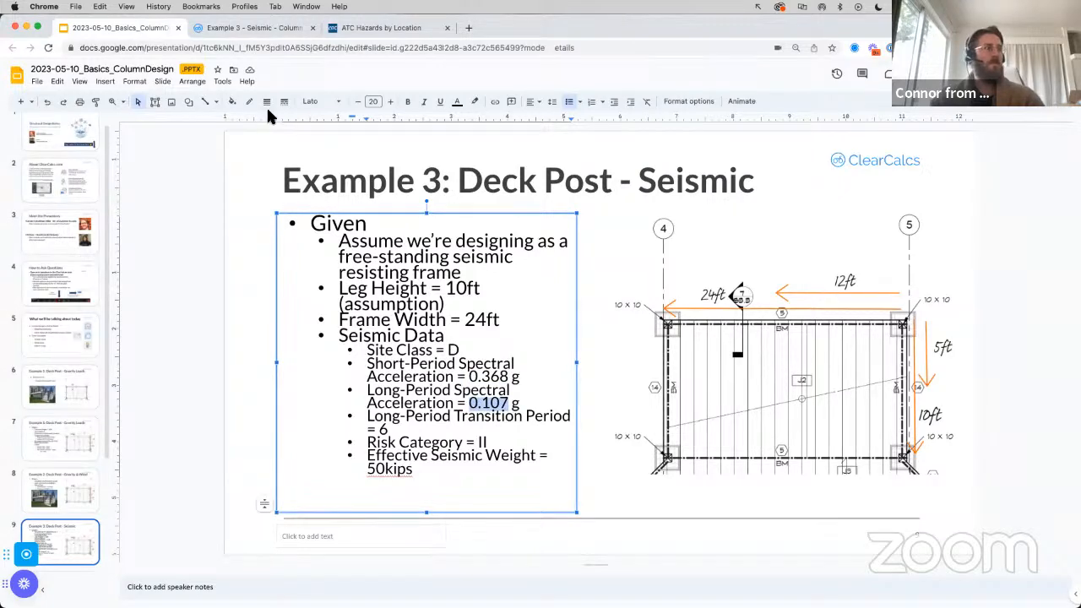
pyautogui.click(218, 32)
pyautogui.doubleClick(433, 186)
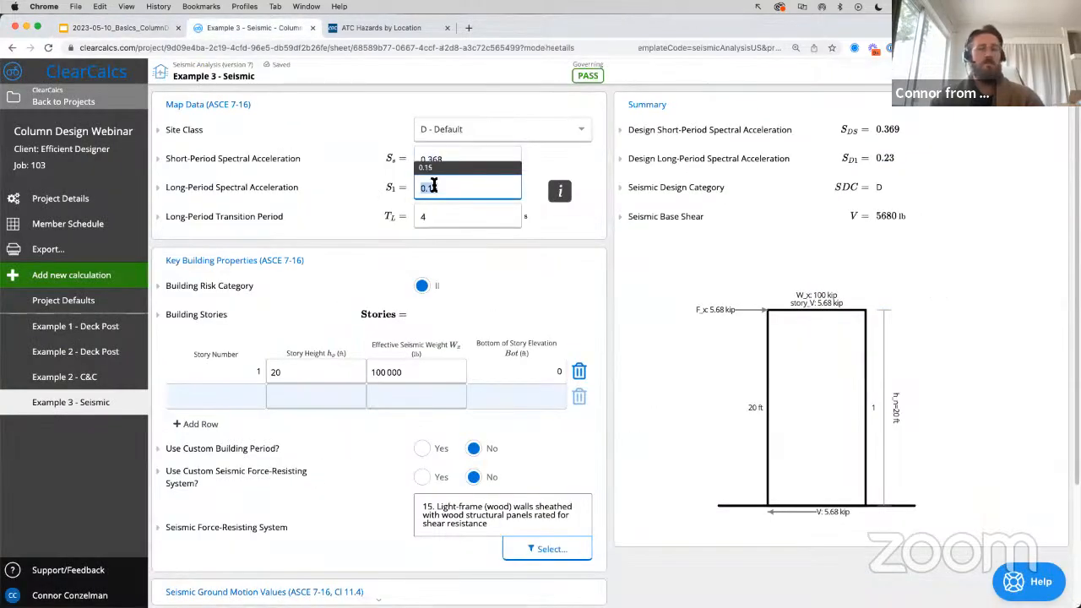
pyautogui.press('super+v')
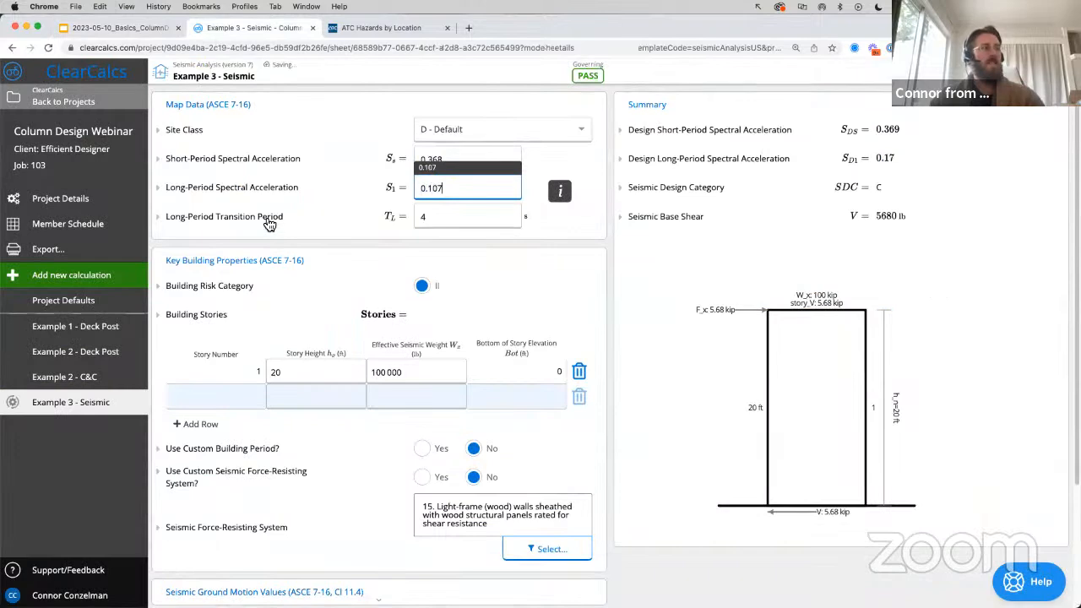
# - Check the long-period transition period on the slide and set it to 6 s in the seismic calculation
pyautogui.click(132, 30)
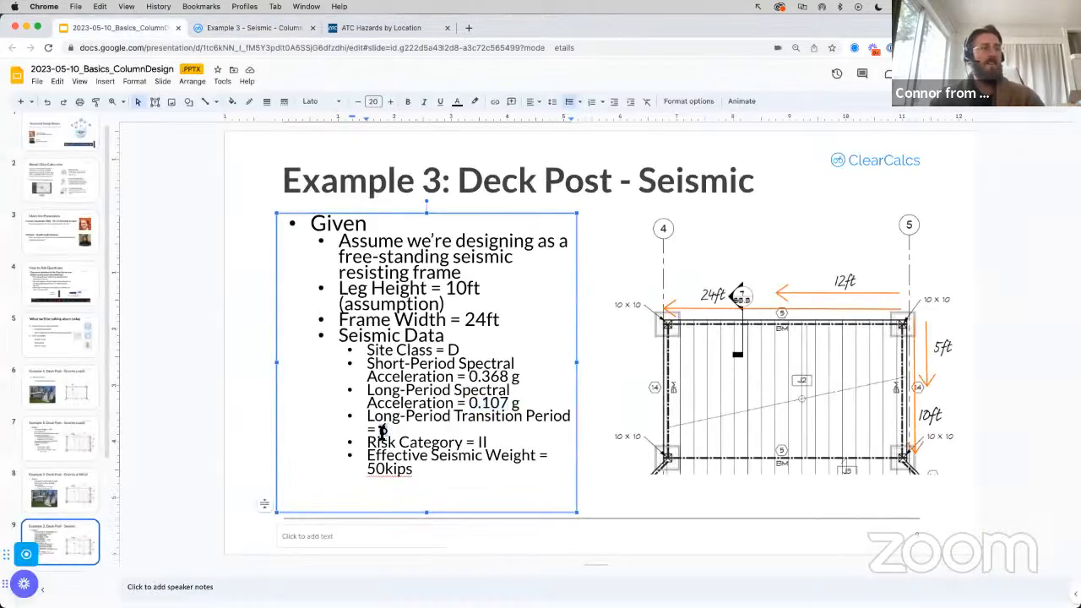
pyautogui.click(211, 32)
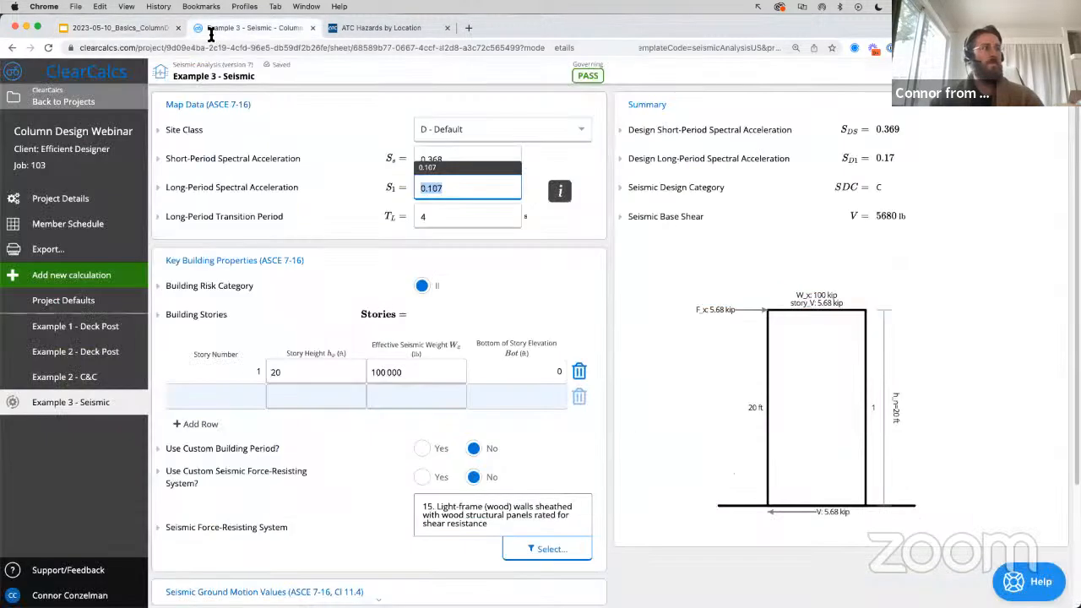
pyautogui.doubleClick(449, 218)
pyautogui.write('6')
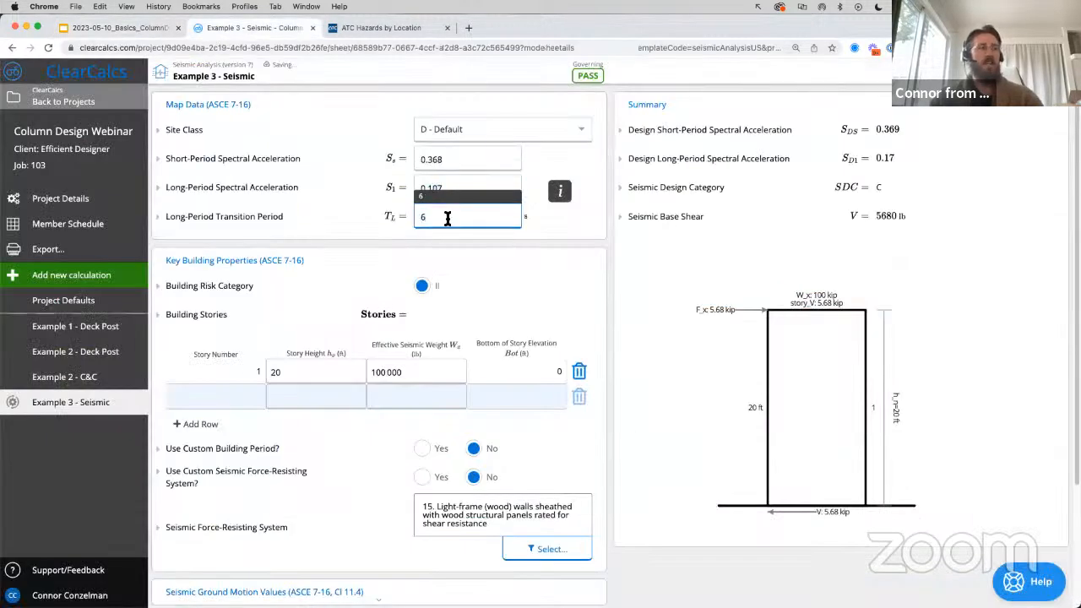
pyautogui.click(584, 239)
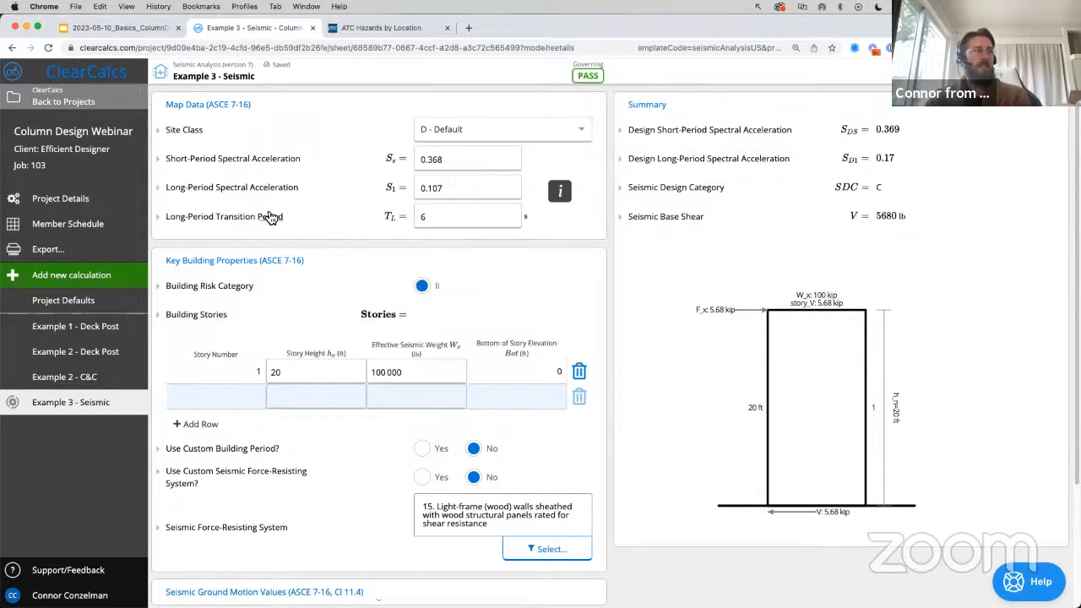
# - Set story 1's height to 10 ft and its effective seismic weight to 50 kips, as given on the slide
pyautogui.click(312, 365)
pyautogui.write('10')
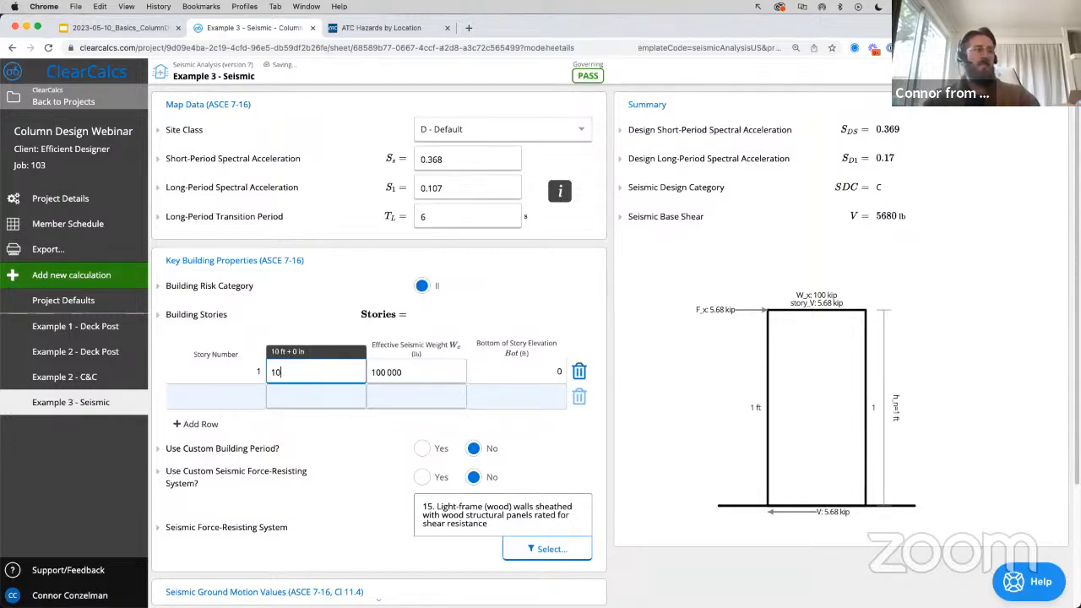
pyautogui.click(153, 32)
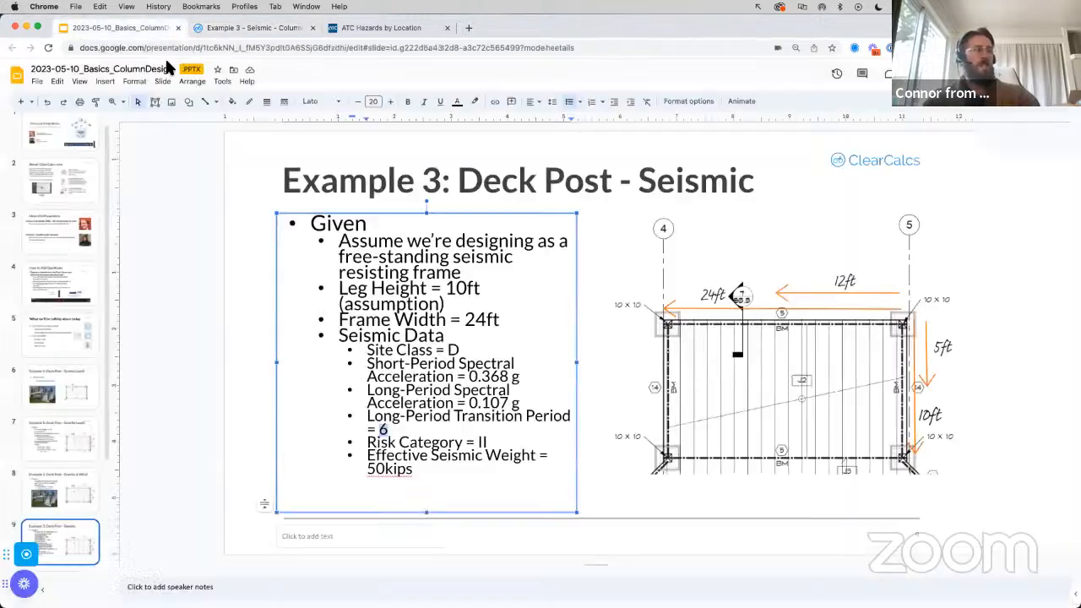
pyautogui.moveTo(414, 471); pyautogui.dragTo(369, 462)
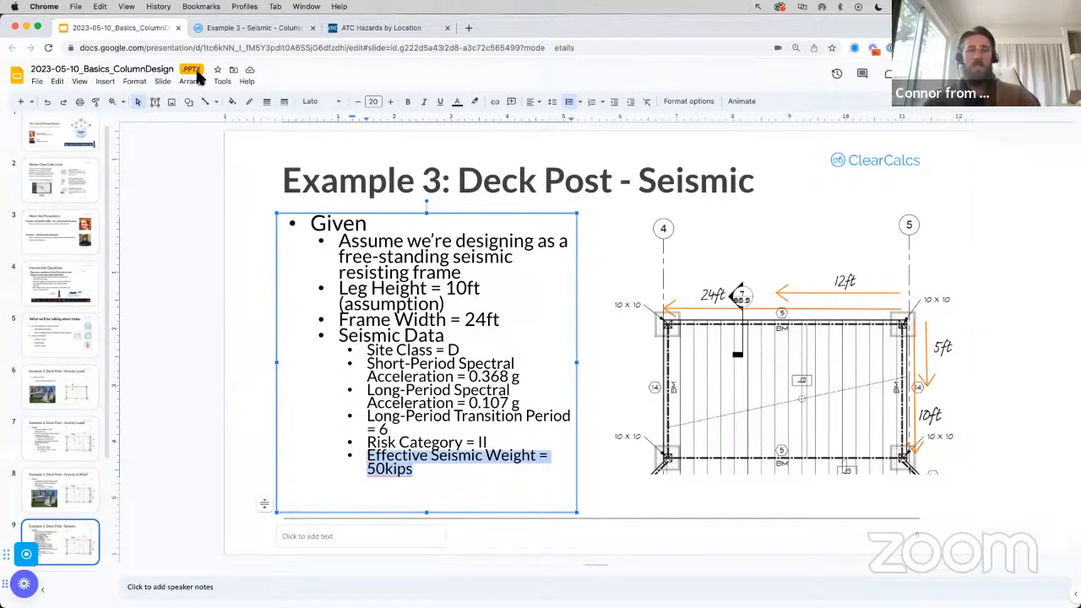
pyautogui.click(203, 29)
pyautogui.click(424, 370)
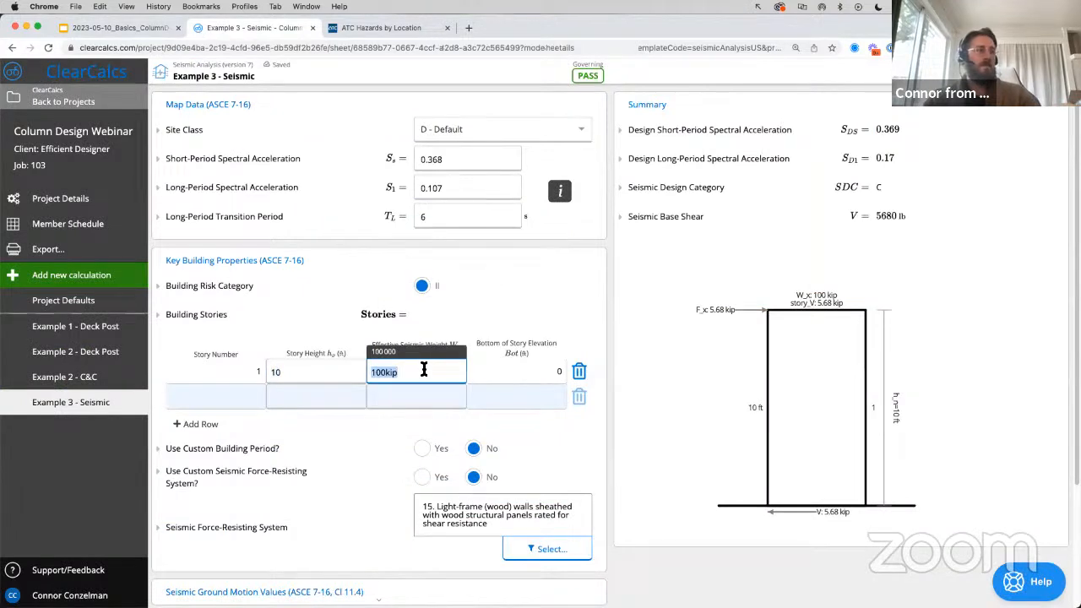
pyautogui.write('50ki[s')
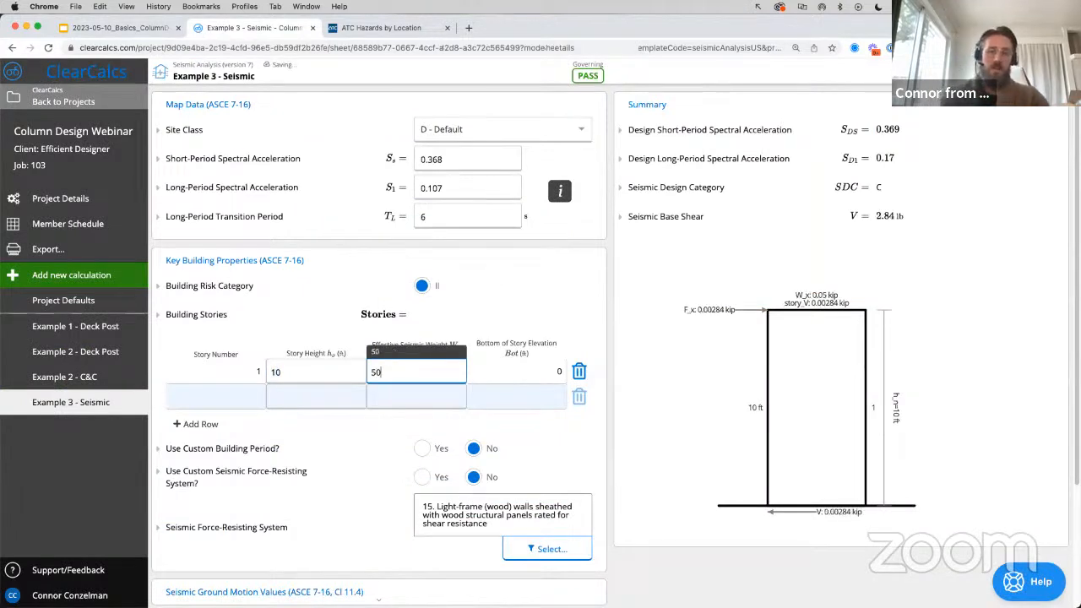
pyautogui.press('BackSpace')
pyautogui.press('BackSpace')
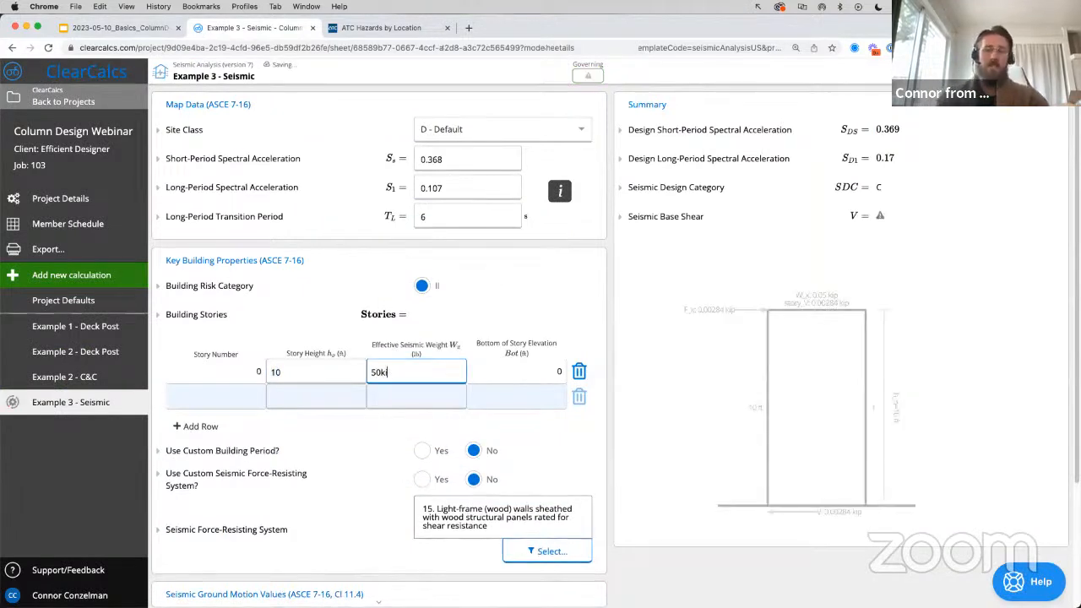
pyautogui.write('ps')
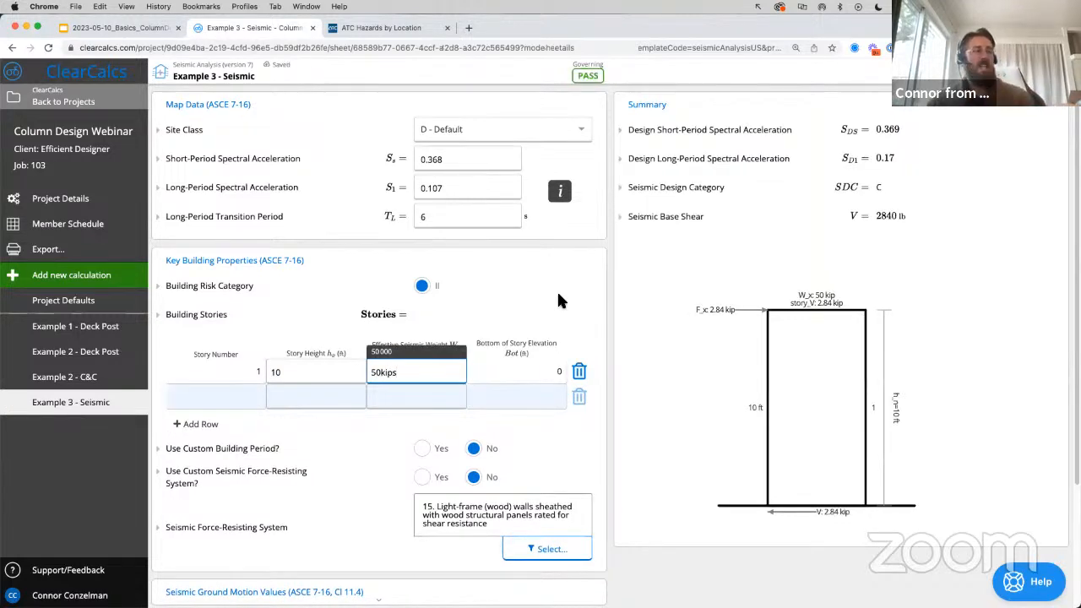
pyautogui.click(534, 312)
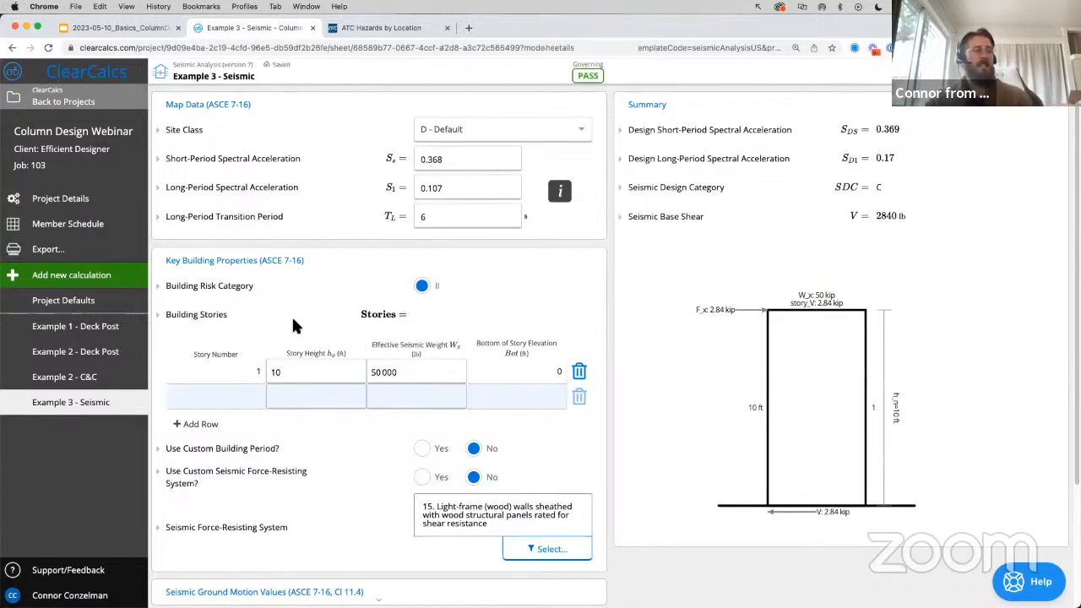
# - Read the Building Stories description, highlight the ASCE 7-16 Cl 12.7.2 seismic weight requirement, and collapse the description
pyautogui.click(203, 320)
pyautogui.scroll(-3, 202, 399)
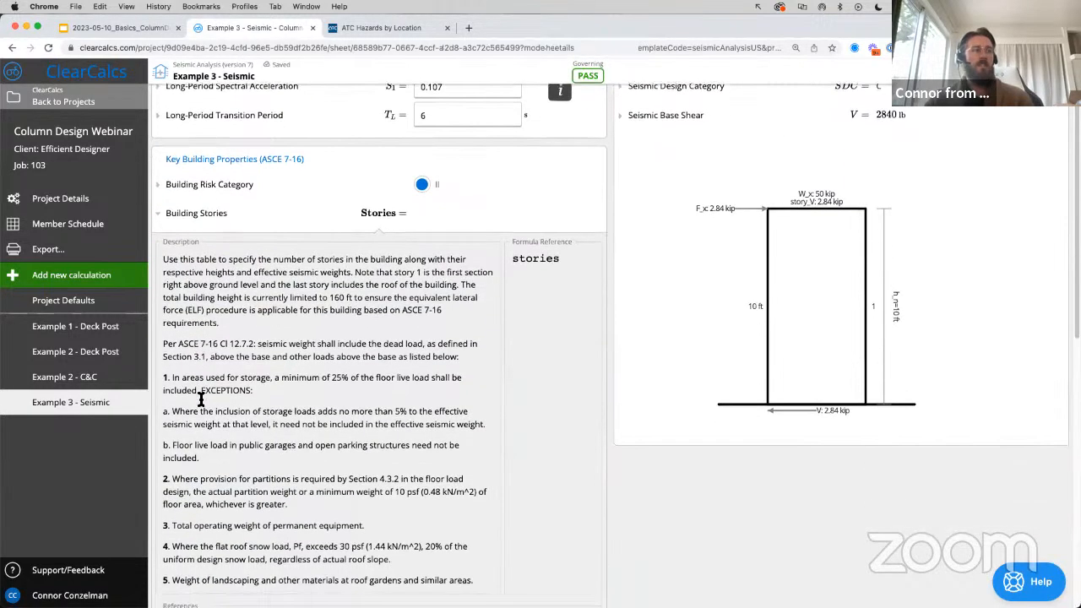
pyautogui.tripleClick(162, 341)
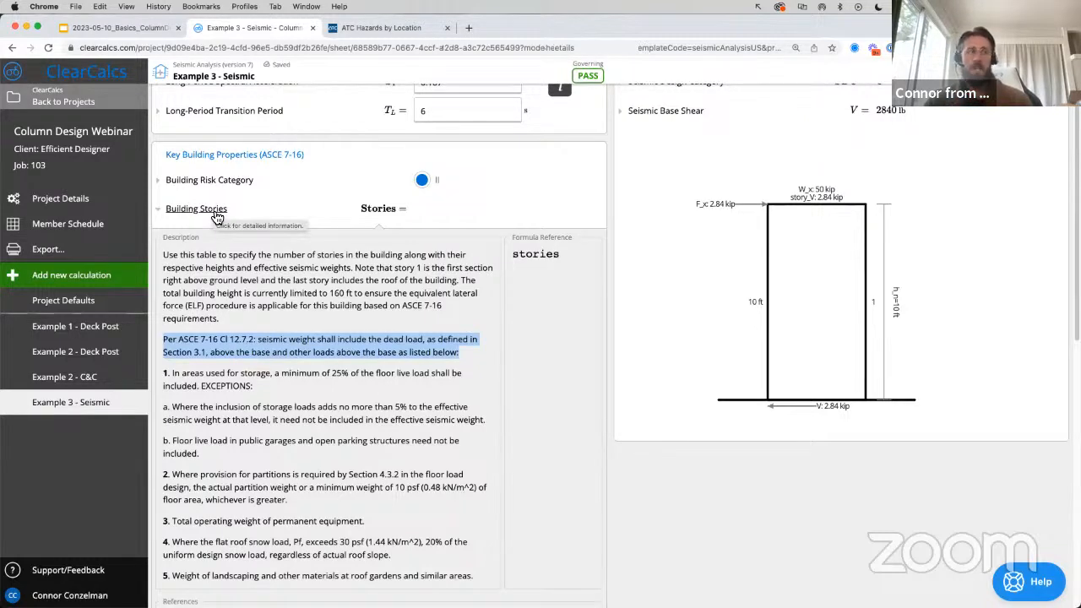
pyautogui.click(215, 213)
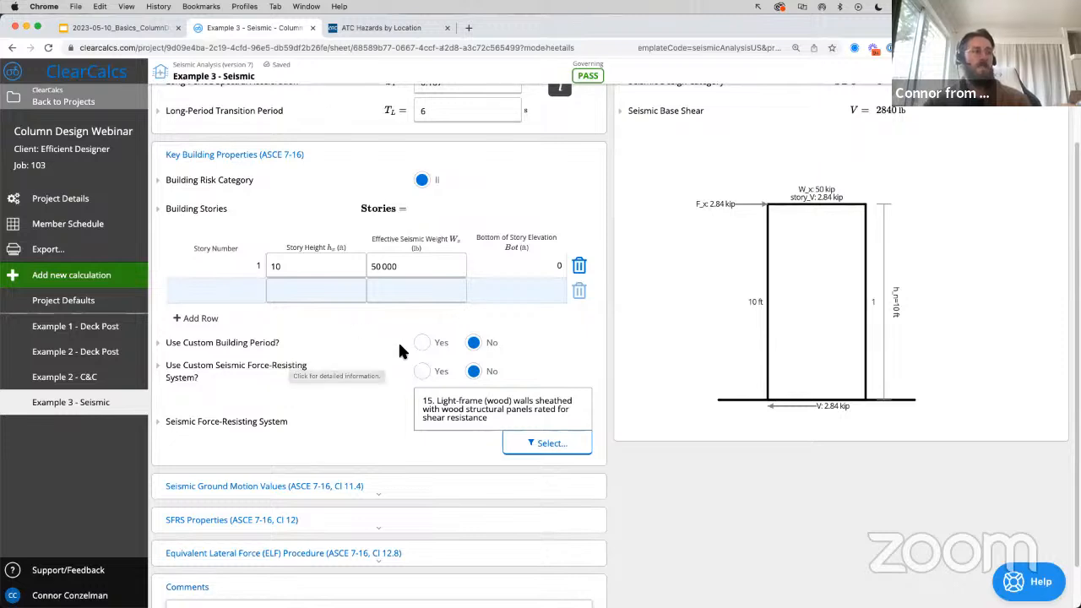
# - Enable the custom building period to show its input, and turn the option back off
pyautogui.click(427, 349)
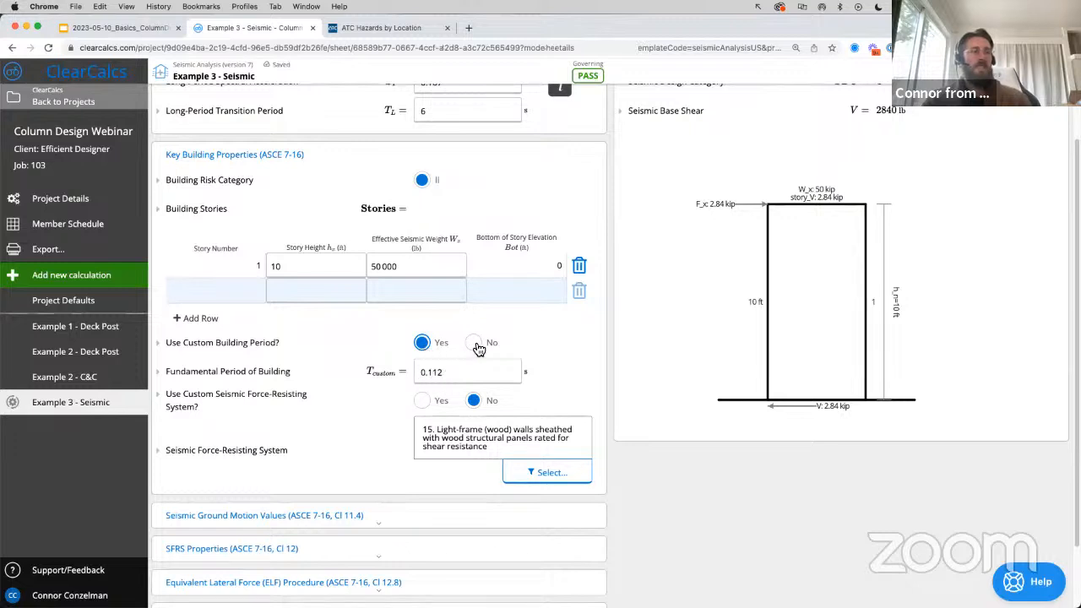
pyautogui.click(475, 344)
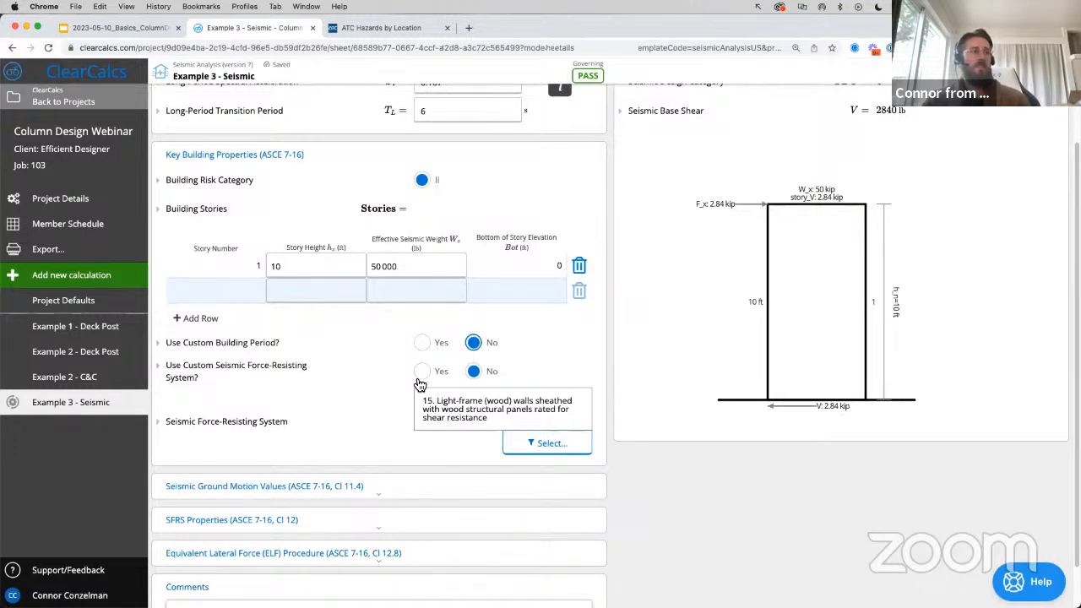
# - Briefly enable the custom seismic force-resisting system, turn it back off, and choose 6. Timber frames as the system
pyautogui.click(422, 373)
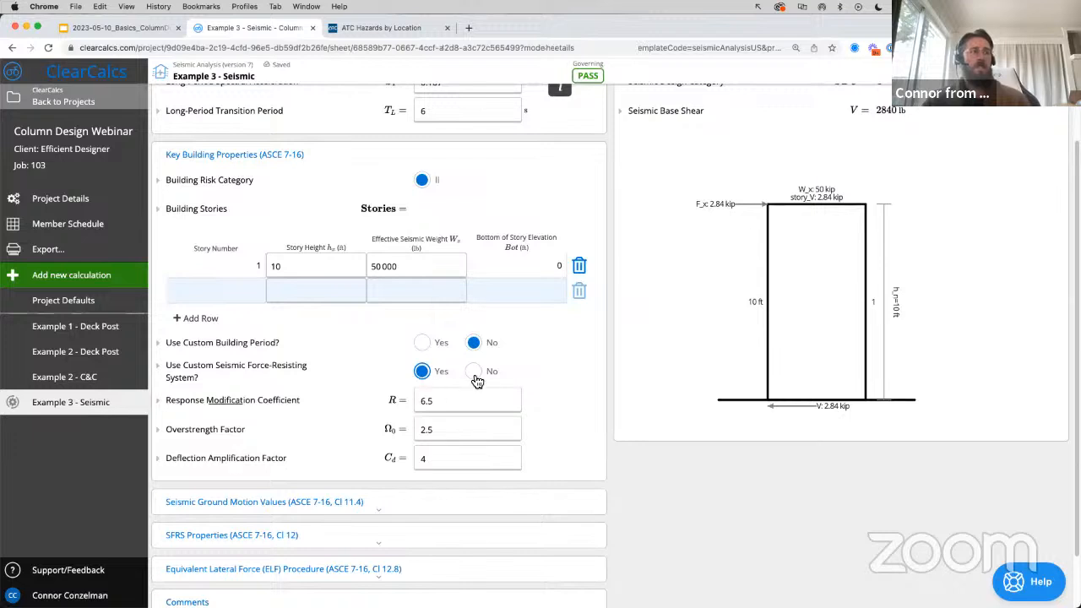
pyautogui.click(474, 373)
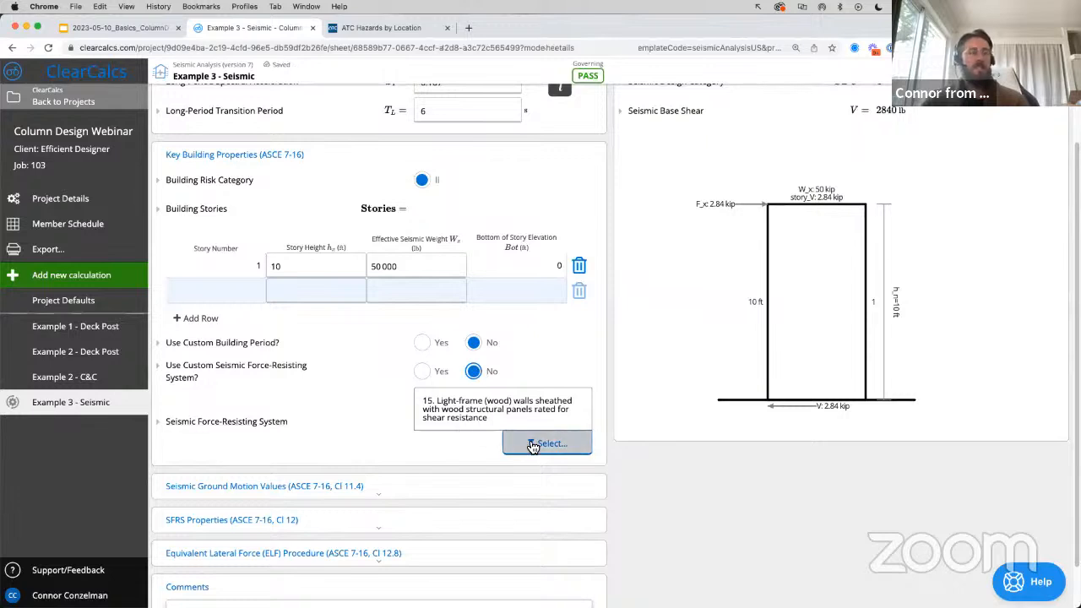
pyautogui.click(548, 445)
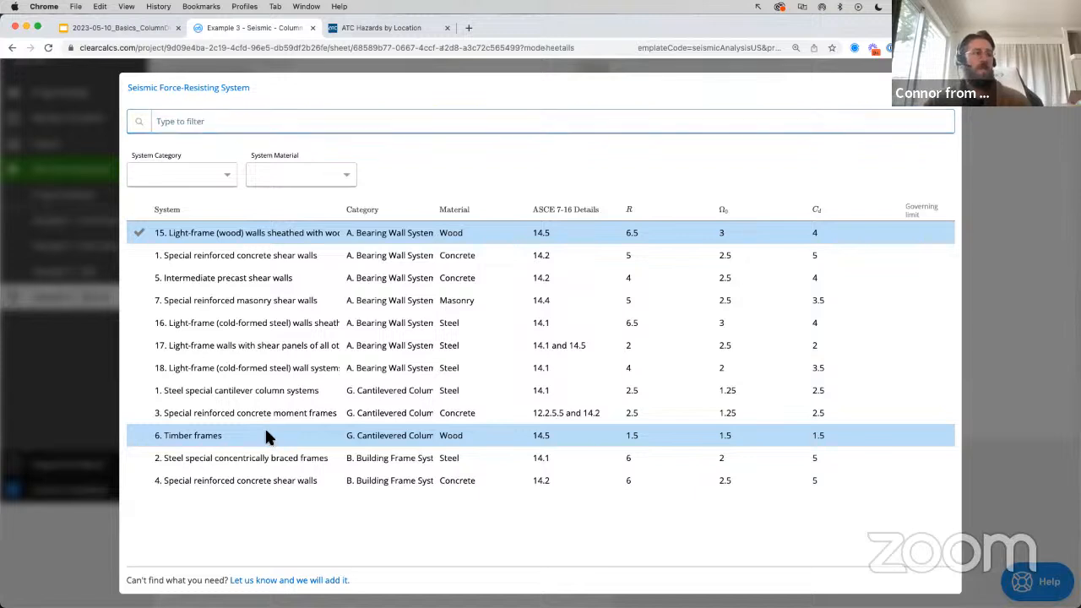
pyautogui.click(270, 440)
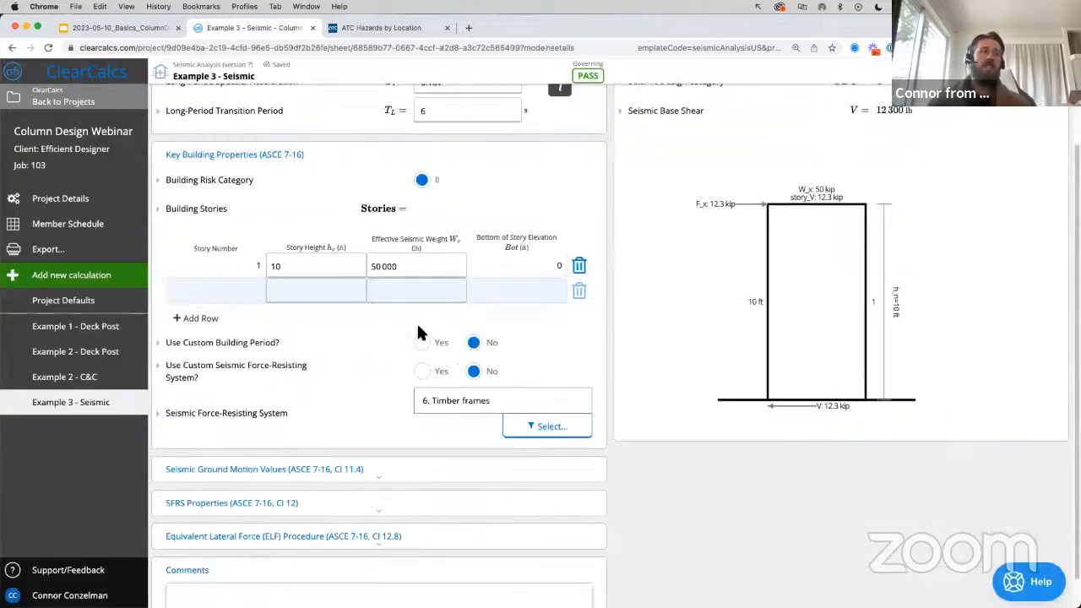
# - Highlight the seismic base shear value in the seismic calculation's summary
pyautogui.scroll(3, 580, 326)
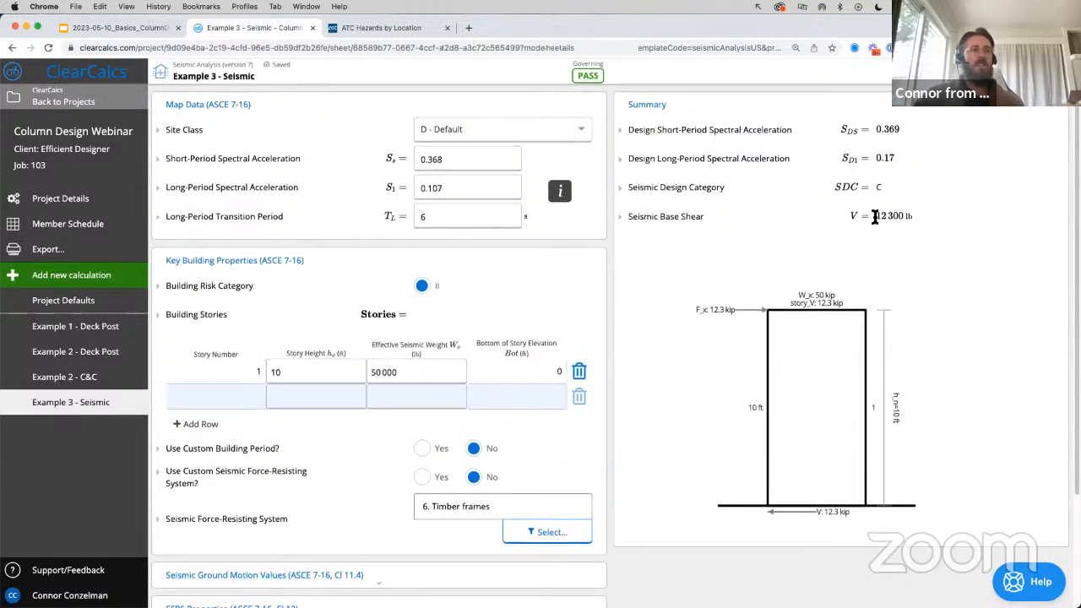
pyautogui.moveTo(875, 217); pyautogui.dragTo(902, 217)
pyautogui.moveTo(901, 218)
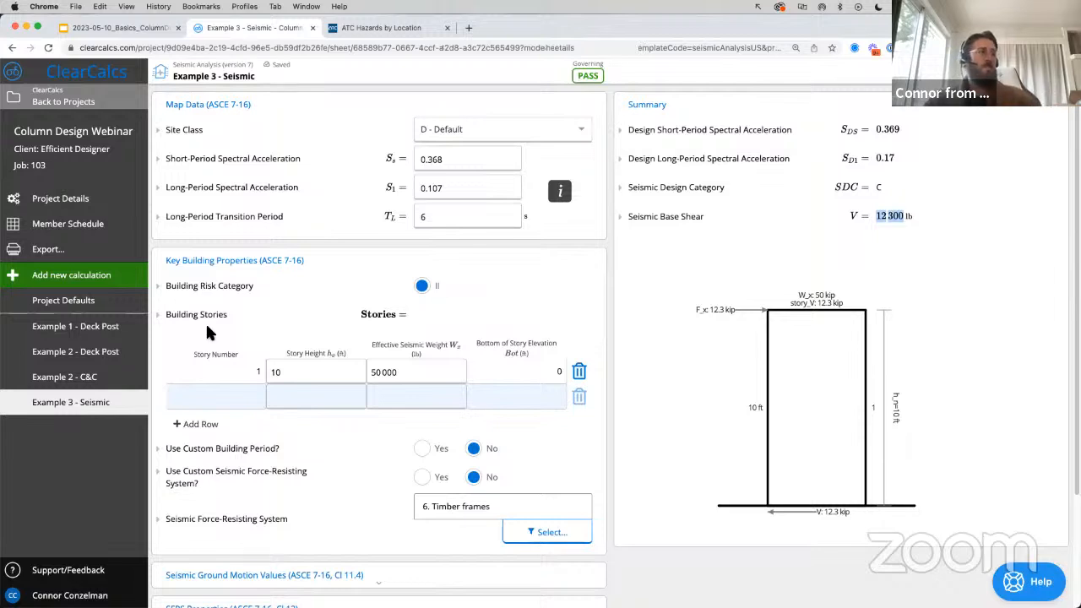
# - Add a new Portal Frame Analysis Wizard calculation to the project
pyautogui.click(147, 279)
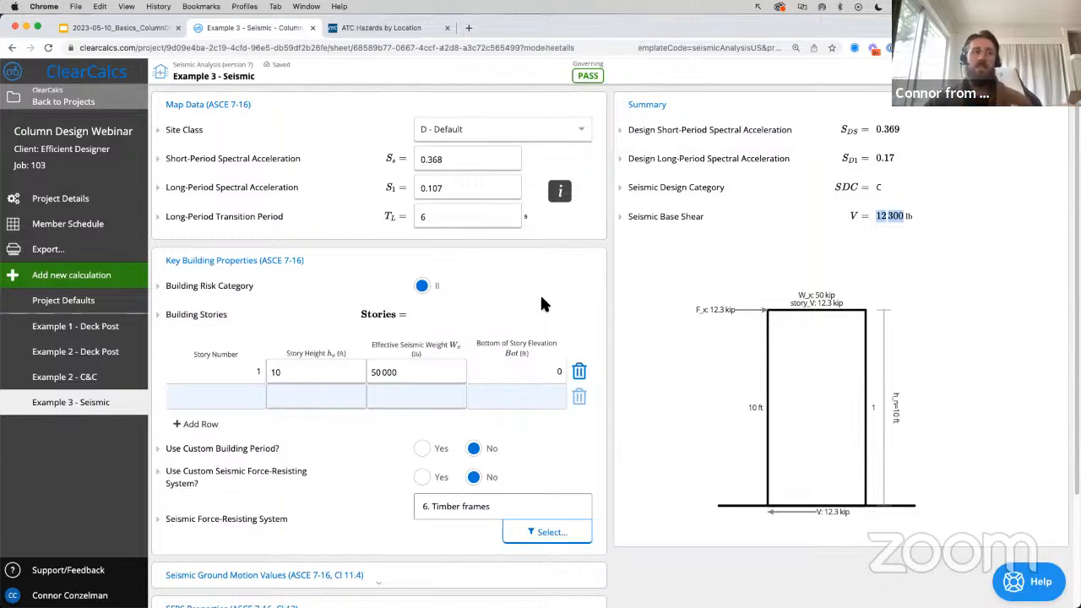
pyautogui.click(88, 283)
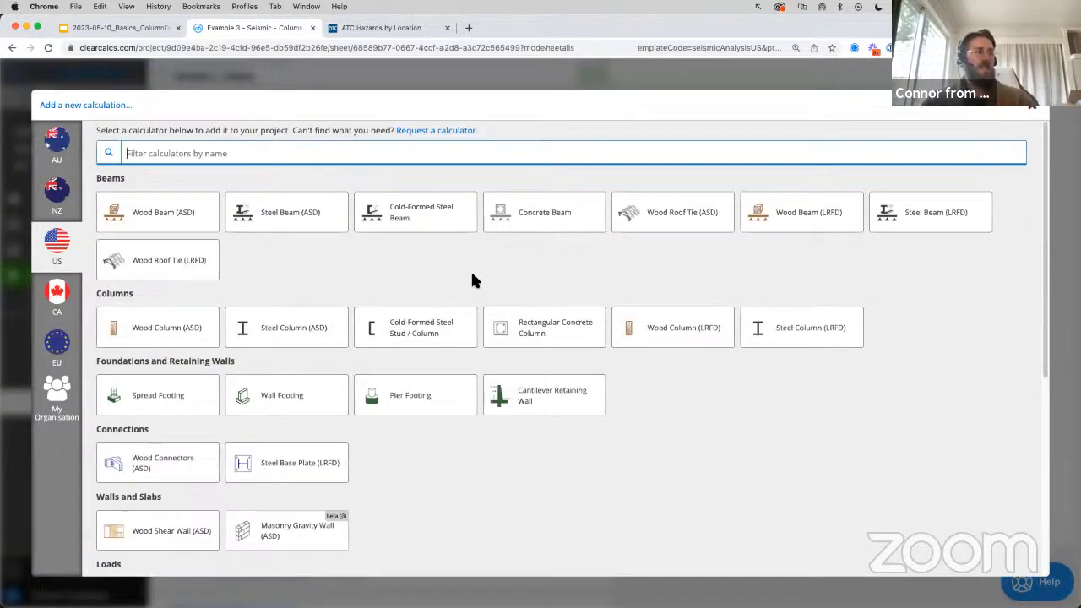
pyautogui.scroll(-3, 476, 280)
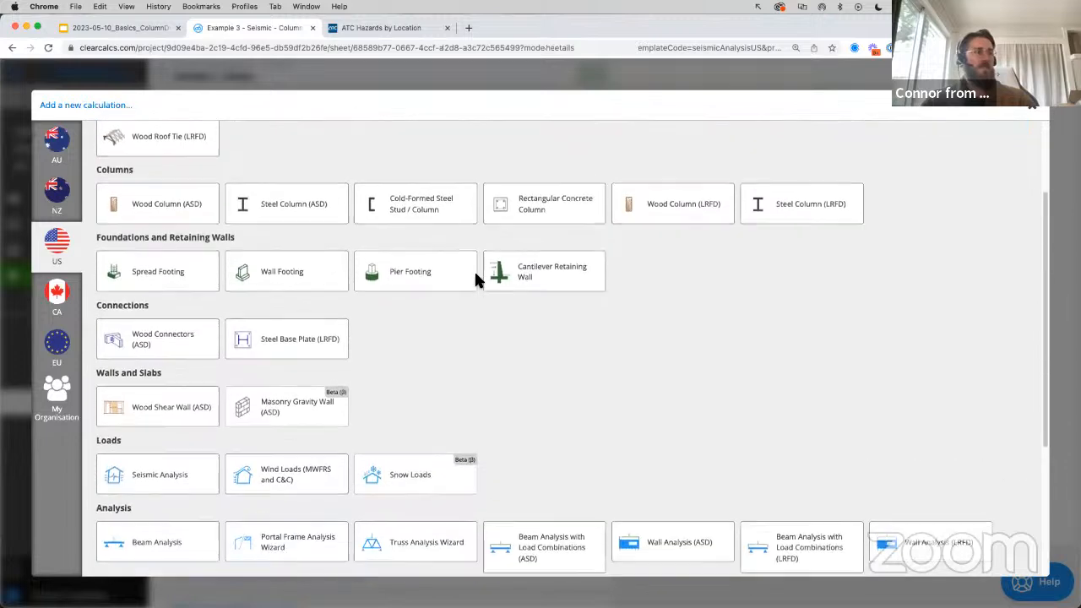
pyautogui.scroll(-2, 476, 280)
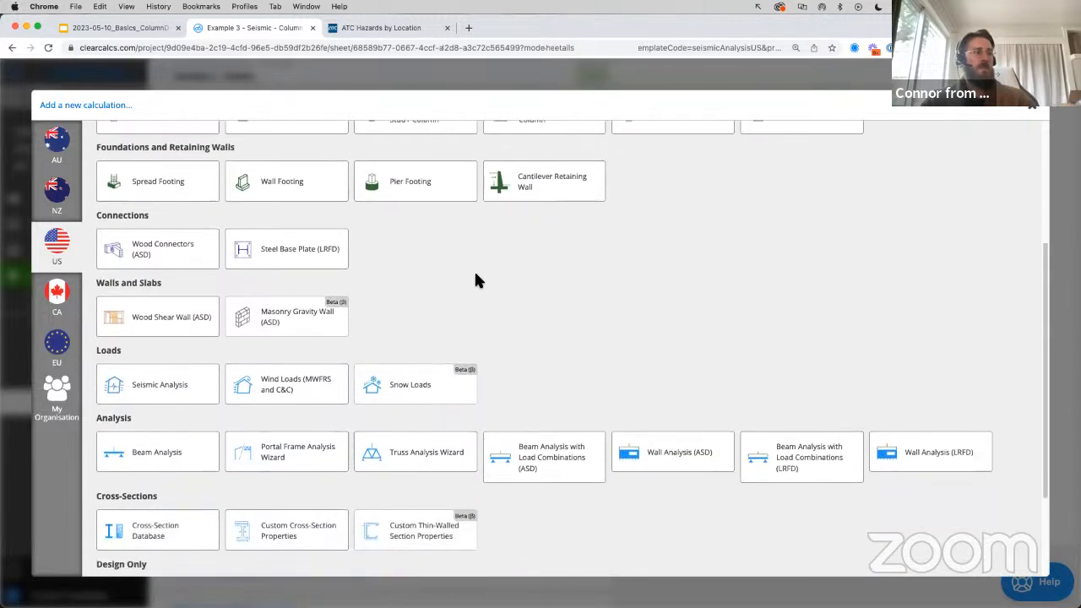
pyautogui.click(287, 462)
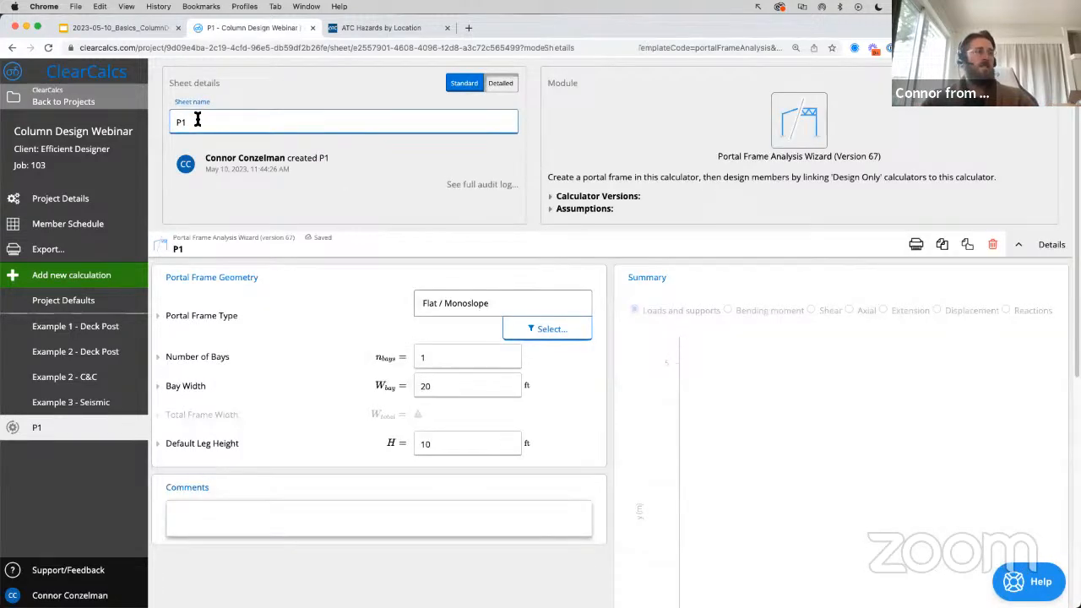
# - Name the new portal frame sheet Example 3 - Frame and collapse its sheet details
pyautogui.doubleClick(198, 120)
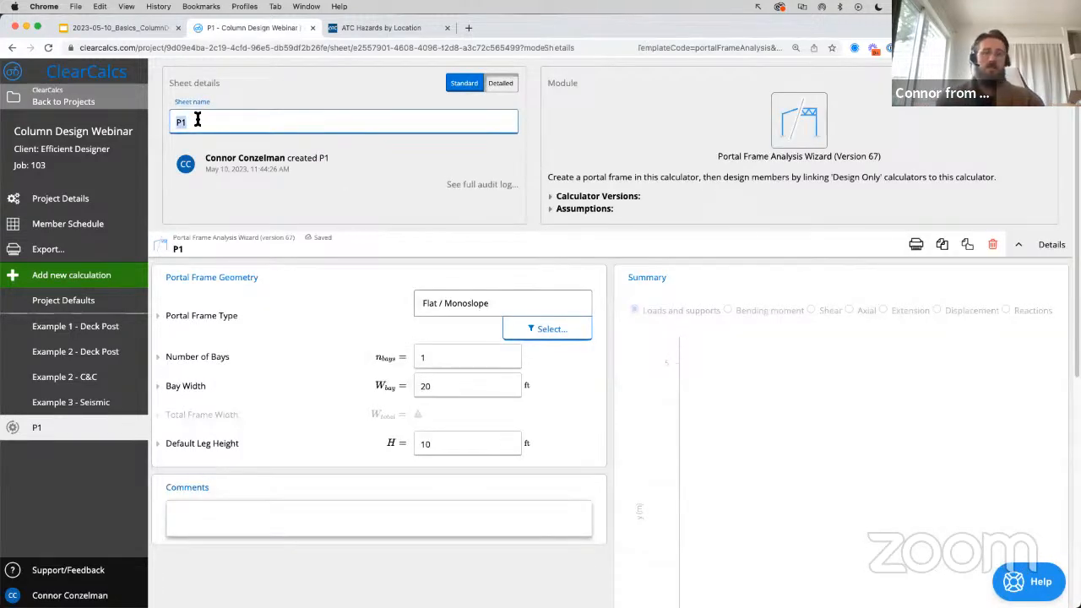
pyautogui.write('Example')
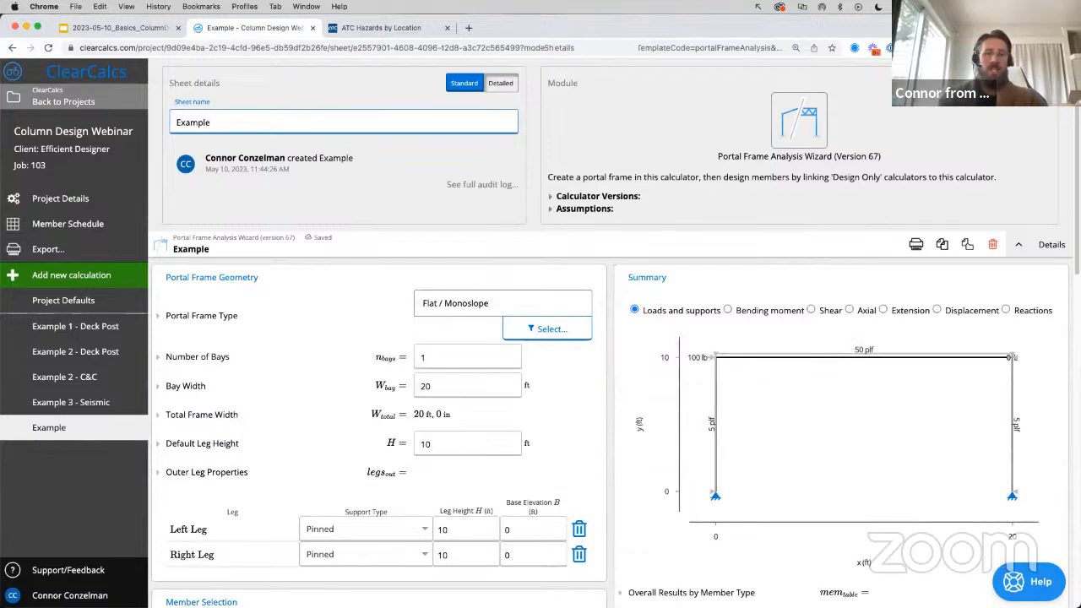
pyautogui.write(' 3 - Frame')
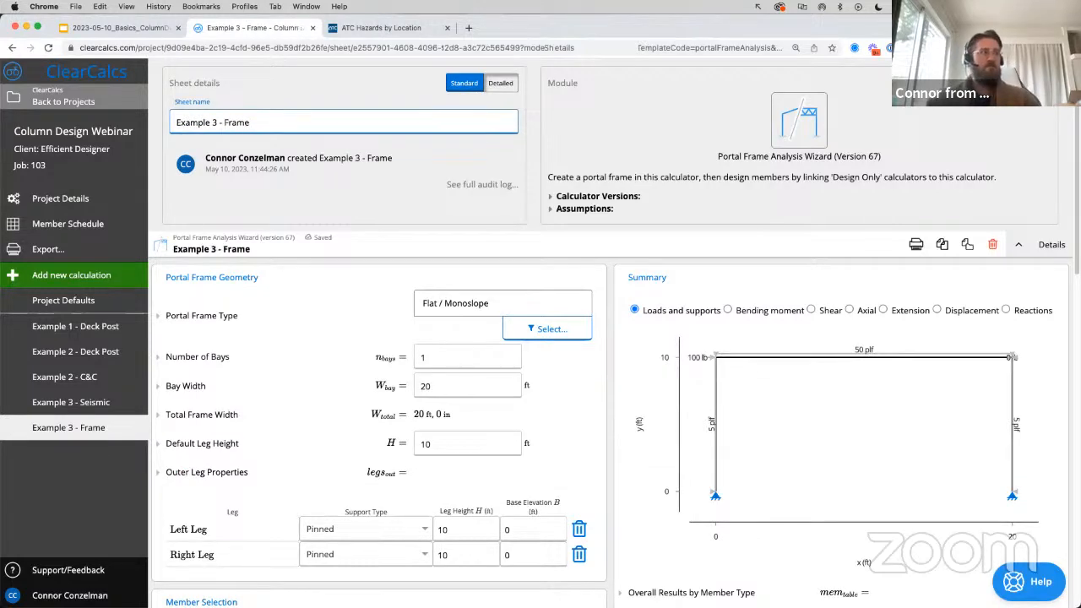
pyautogui.click(1023, 245)
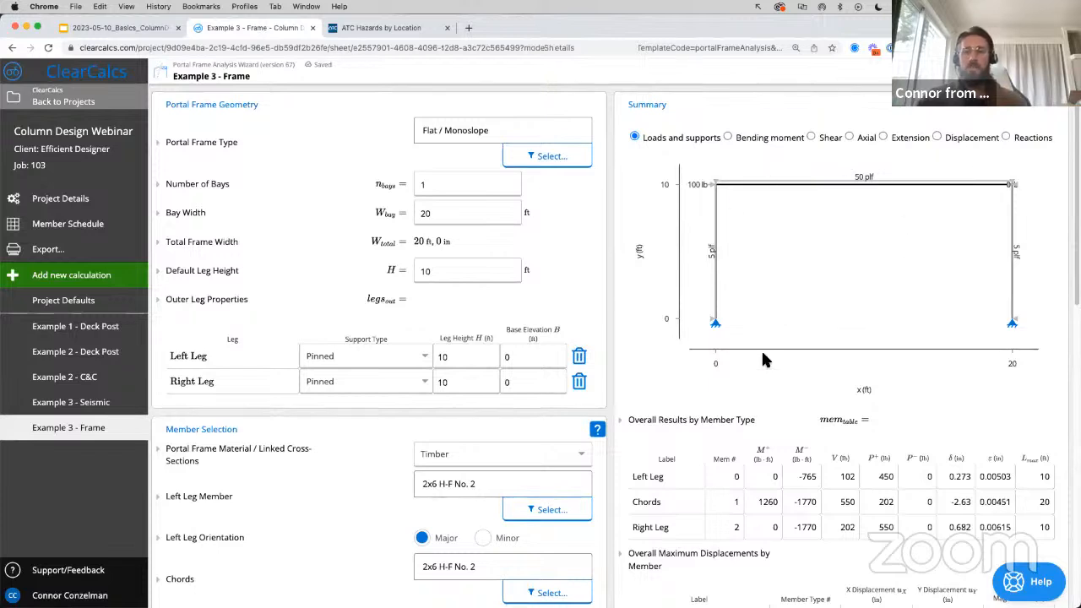
# - Try 2 bays for the portal frame, and return the number of bays to 1
pyautogui.click(468, 187)
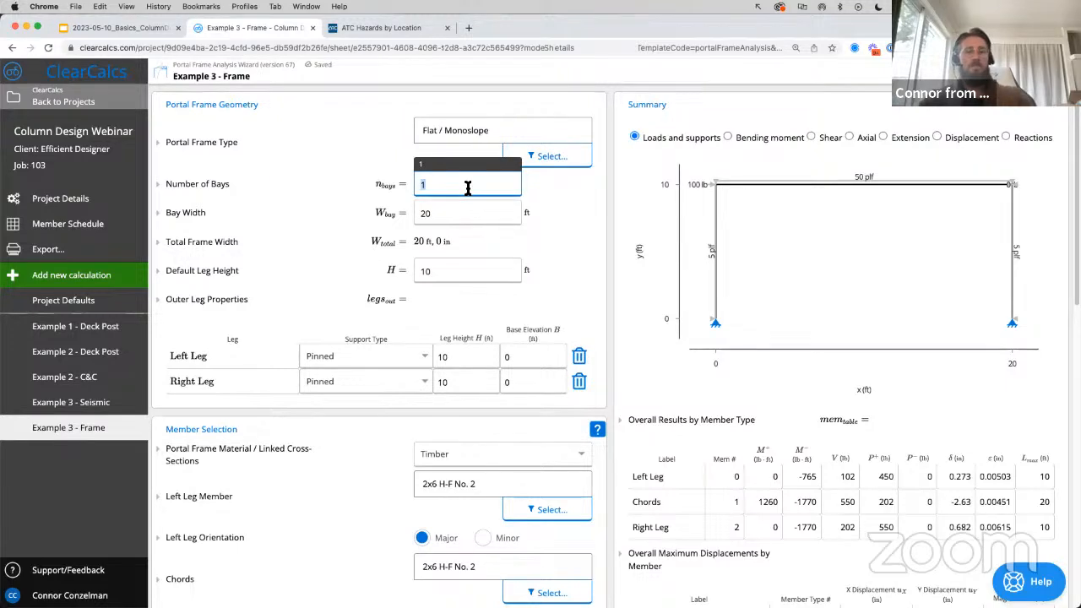
pyautogui.write('2')
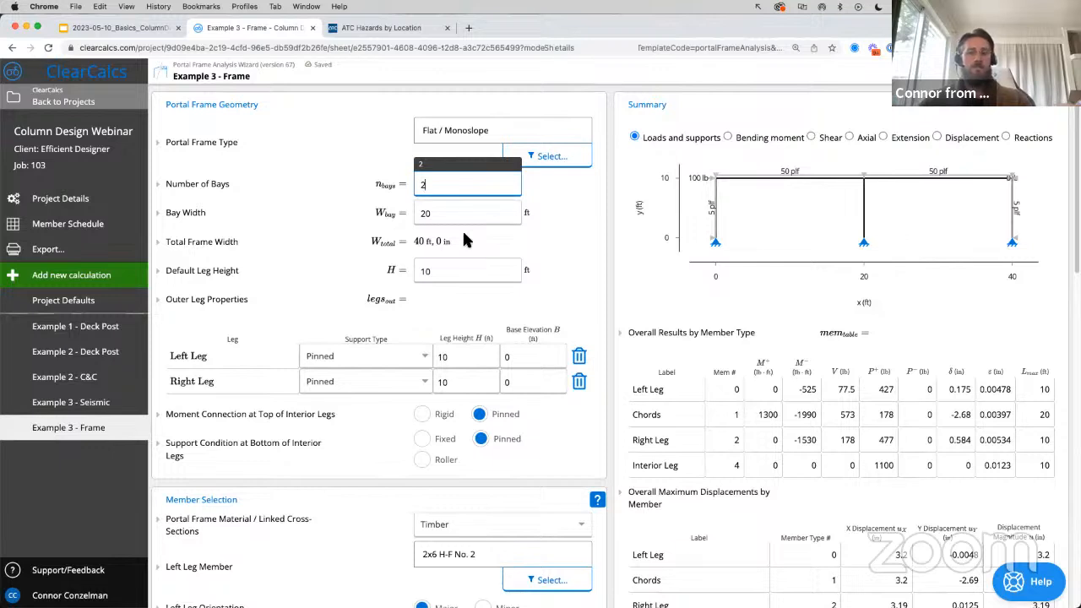
pyautogui.press('BackSpace')
pyautogui.write('1')
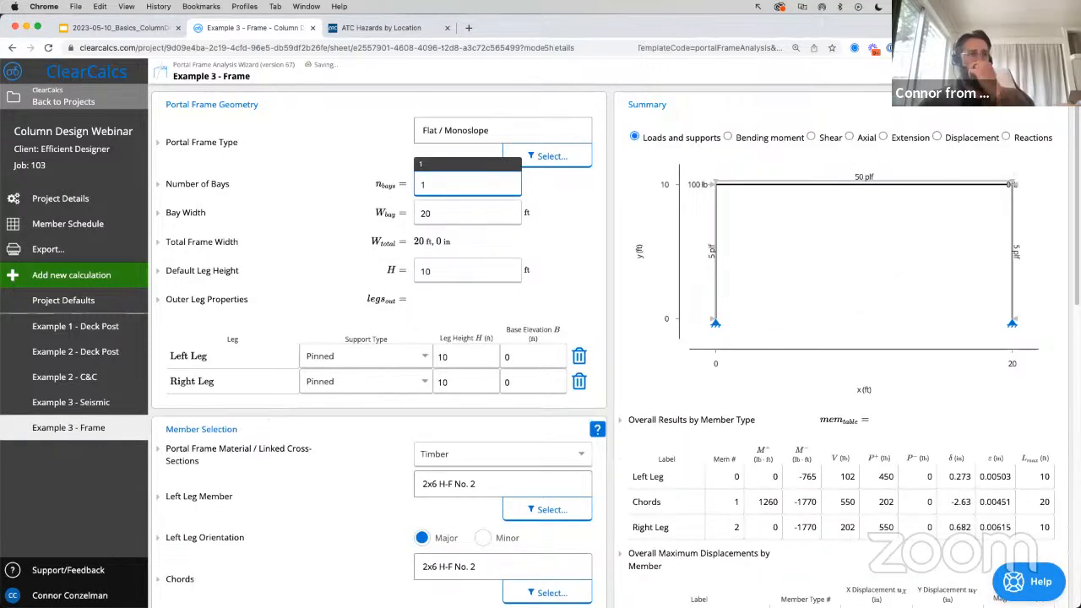
# - Set the portal frame's bay width to 24 ft
pyautogui.click(459, 215)
pyautogui.write('24ft')
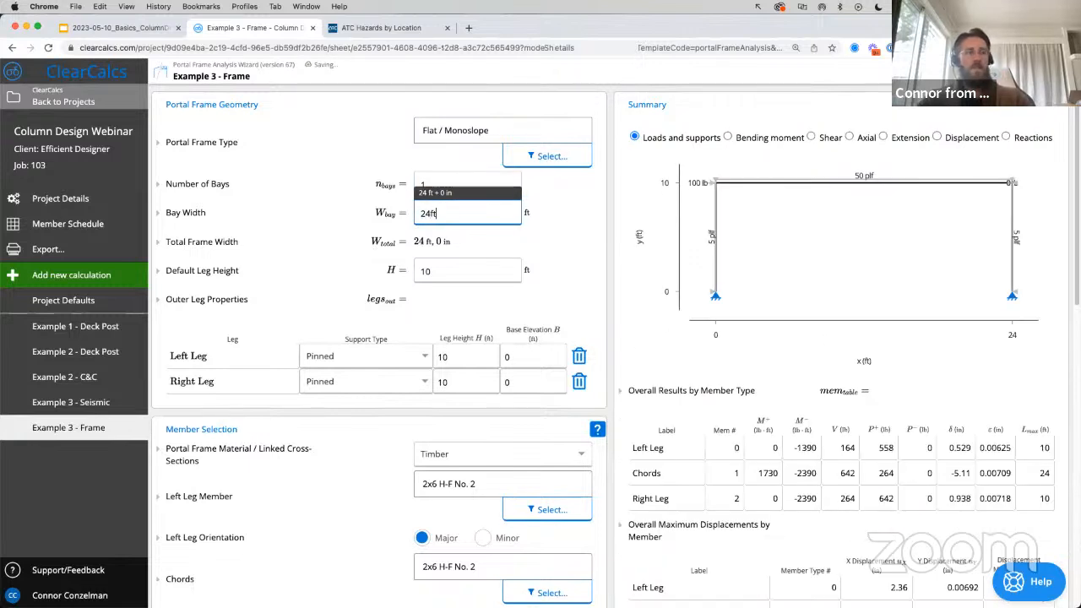
pyautogui.press('Return')
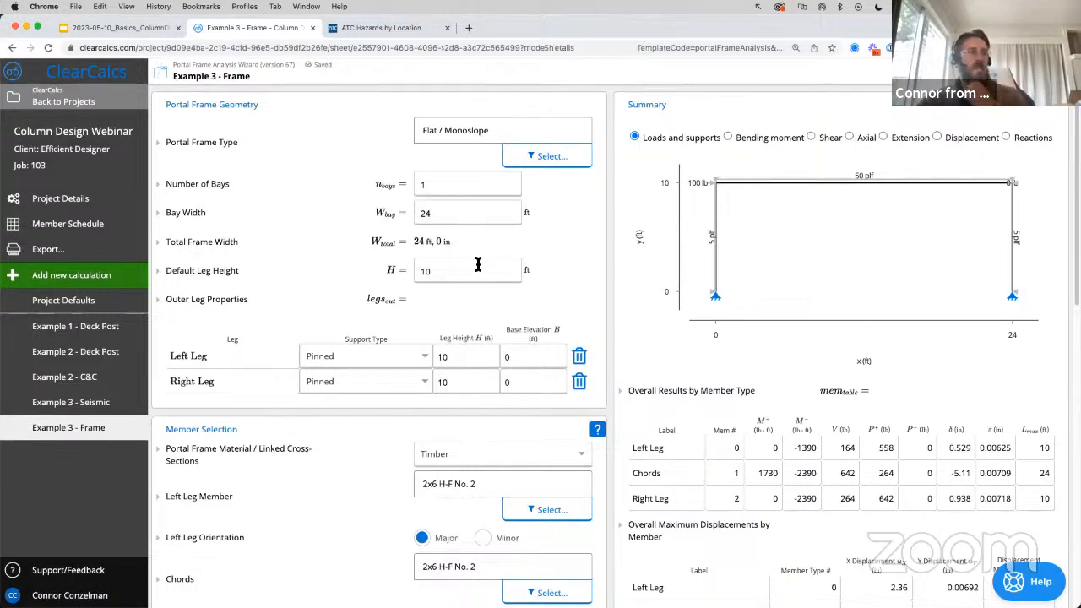
# - Try a 20 ft height for the right leg to slope the frame, and set it back to 10 ft
pyautogui.click(473, 382)
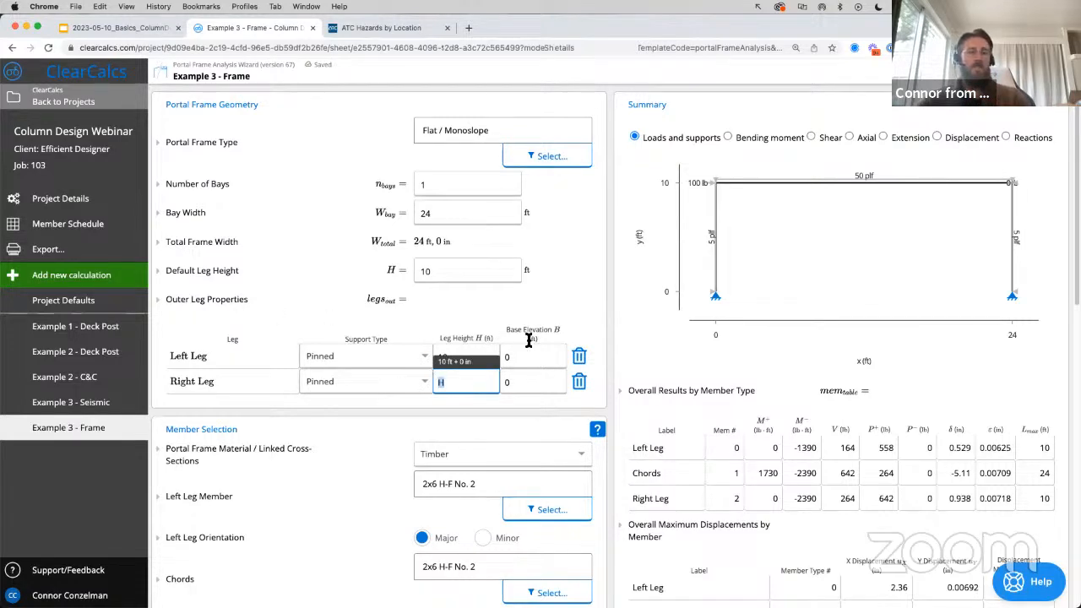
pyautogui.write('20')
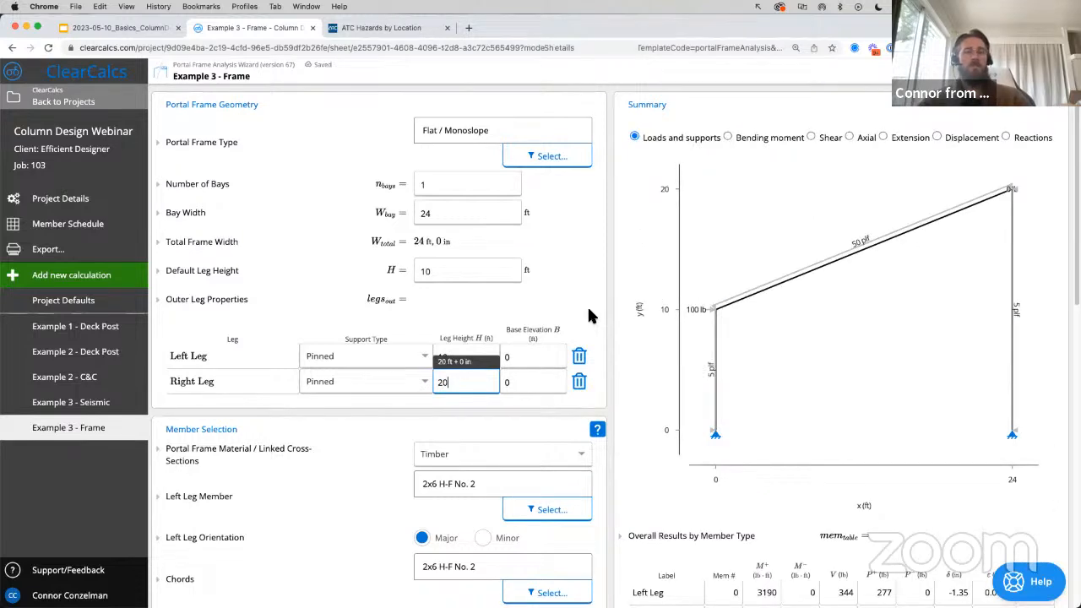
pyautogui.press('BackSpace')
pyautogui.press('BackSpace')
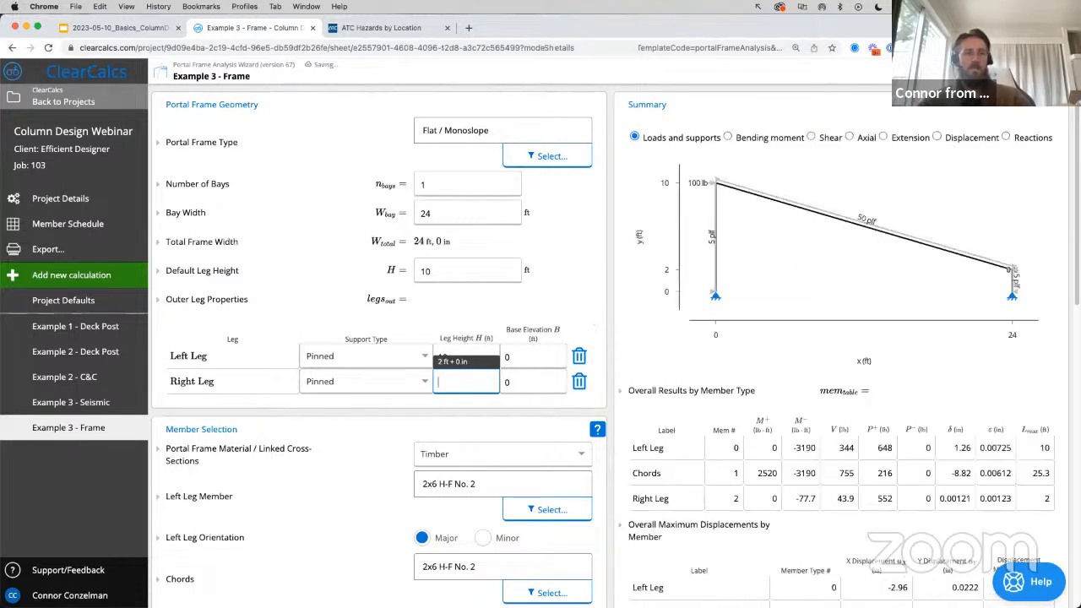
pyautogui.write('10')
pyautogui.click(577, 274)
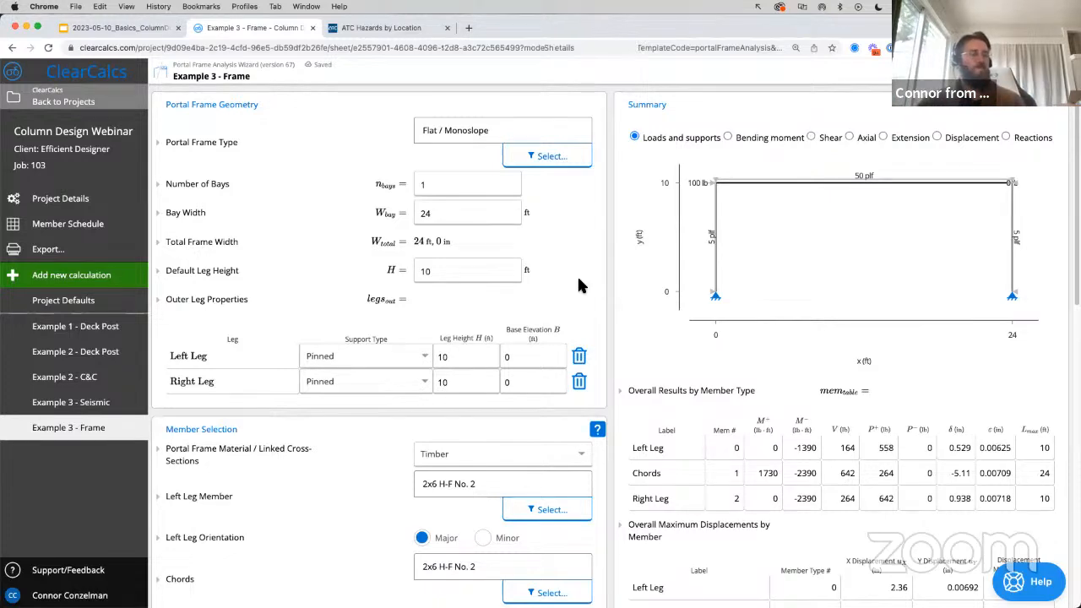
# - Look through the member selection inputs and highlight the Distributed Loads and Point Loads headings
pyautogui.scroll(-2, 601, 308)
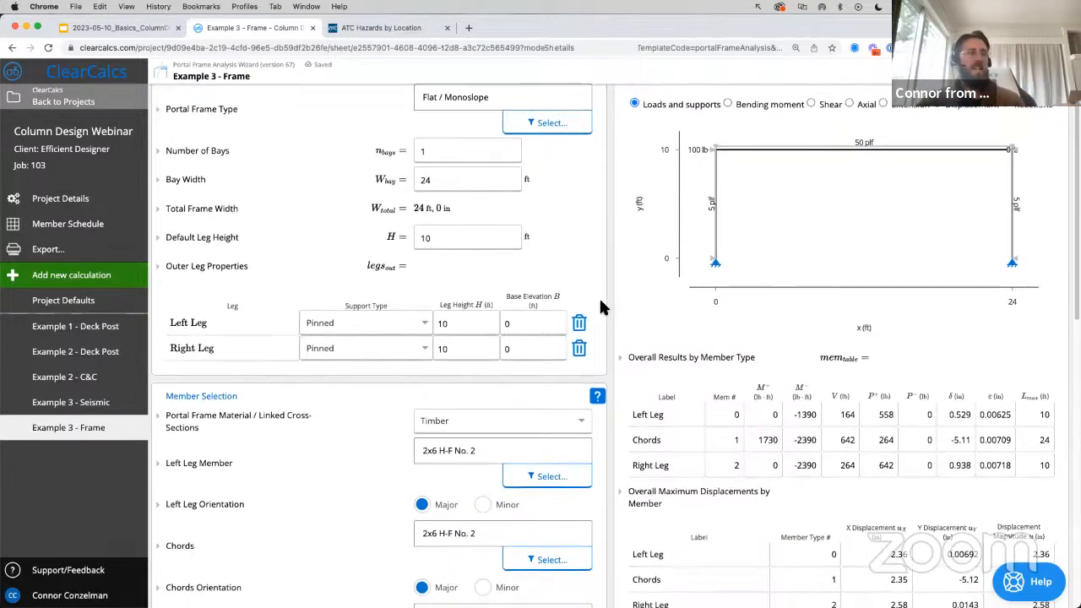
pyautogui.scroll(-2, 605, 296)
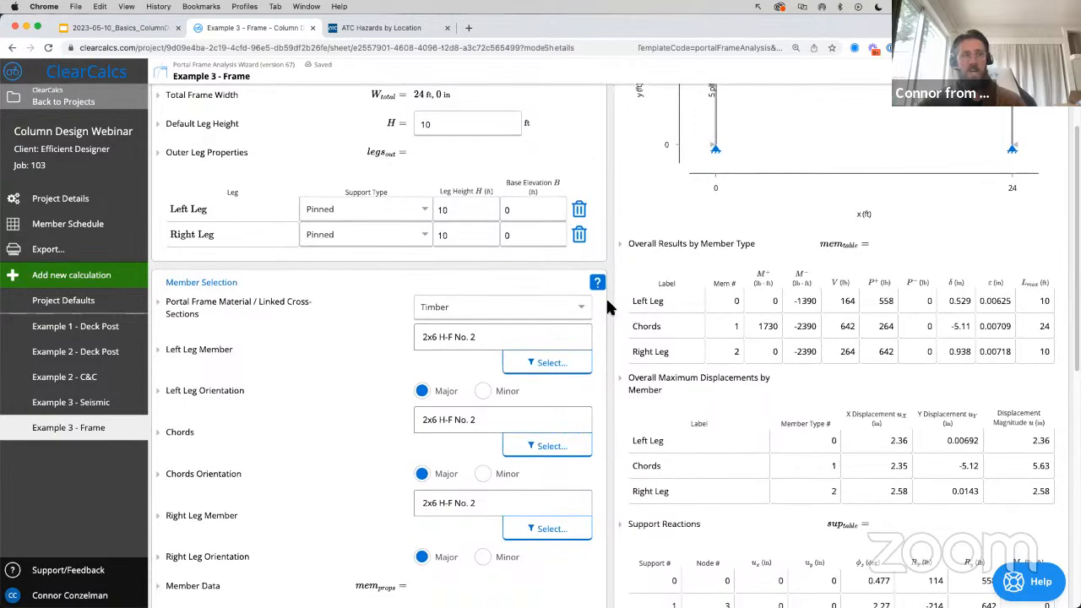
pyautogui.scroll(-2, 606, 296)
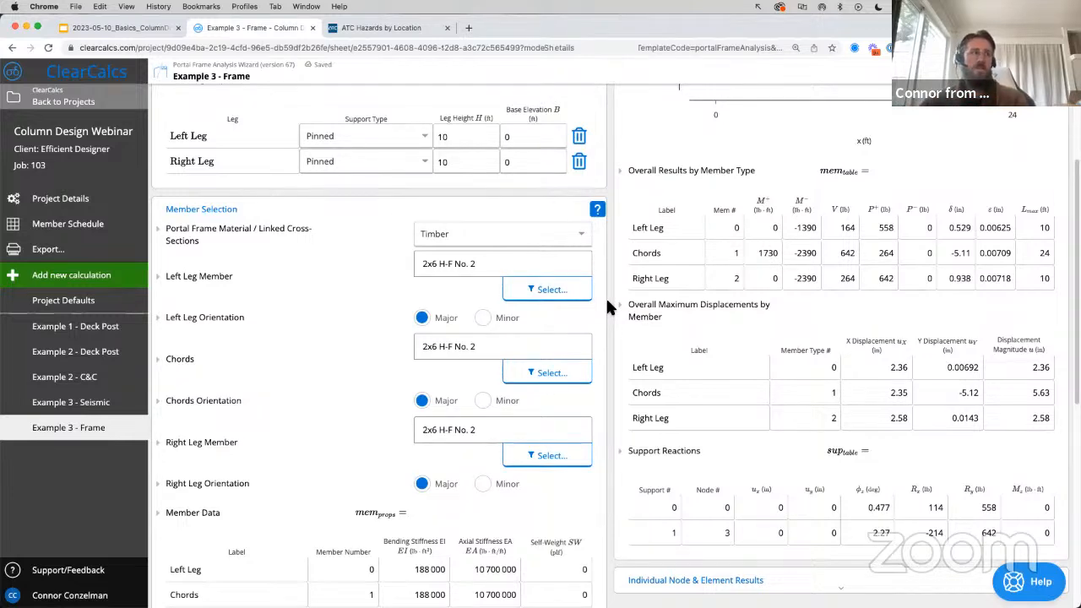
pyautogui.scroll(-5, 608, 308)
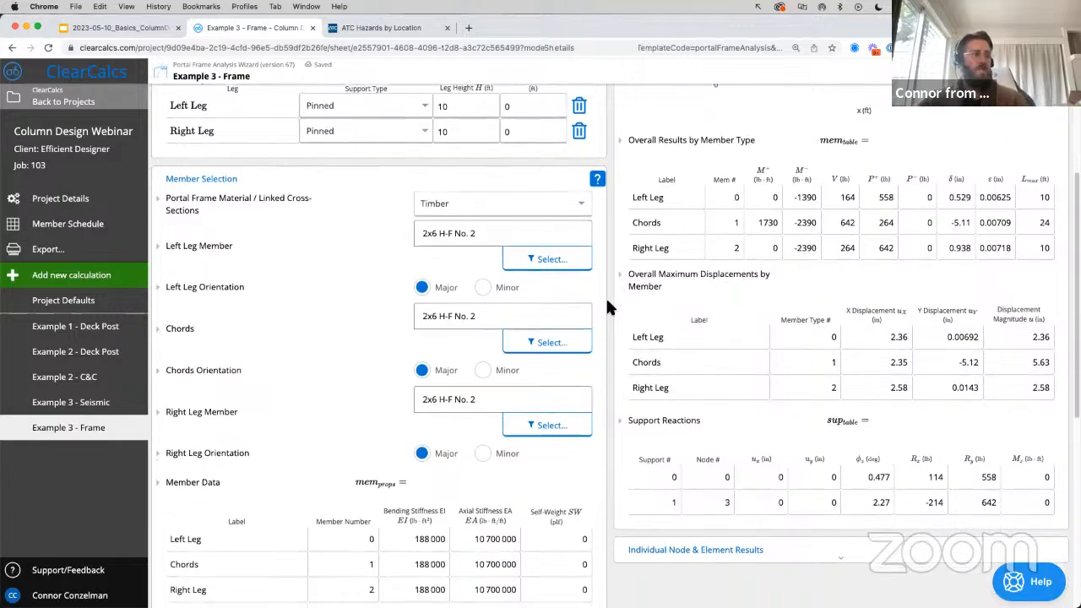
pyautogui.scroll(-5, 608, 308)
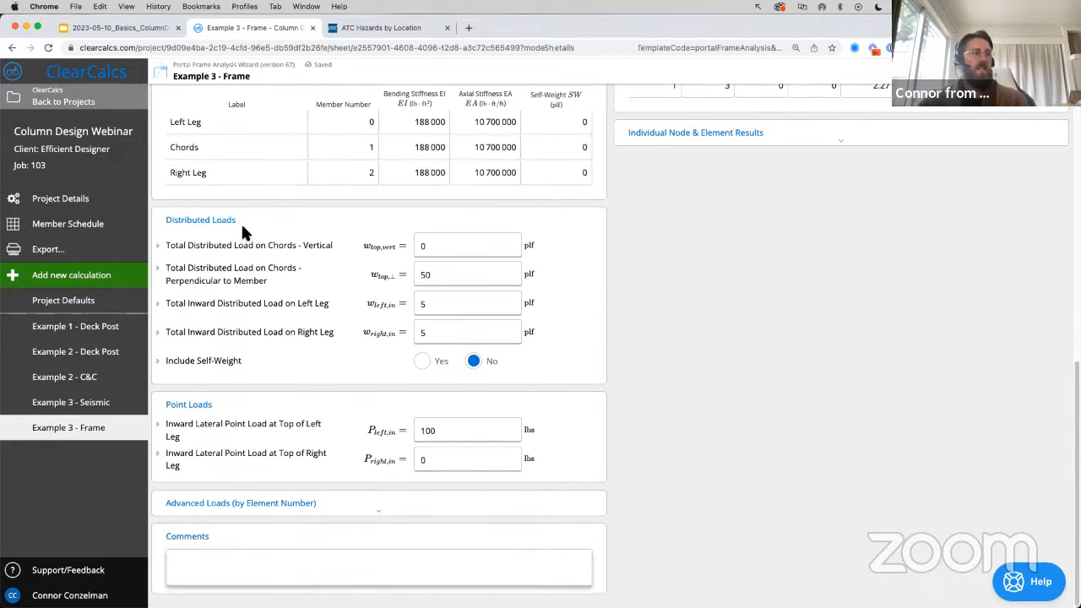
pyautogui.moveTo(211, 224); pyautogui.dragTo(163, 216)
pyautogui.moveTo(214, 404); pyautogui.dragTo(159, 405)
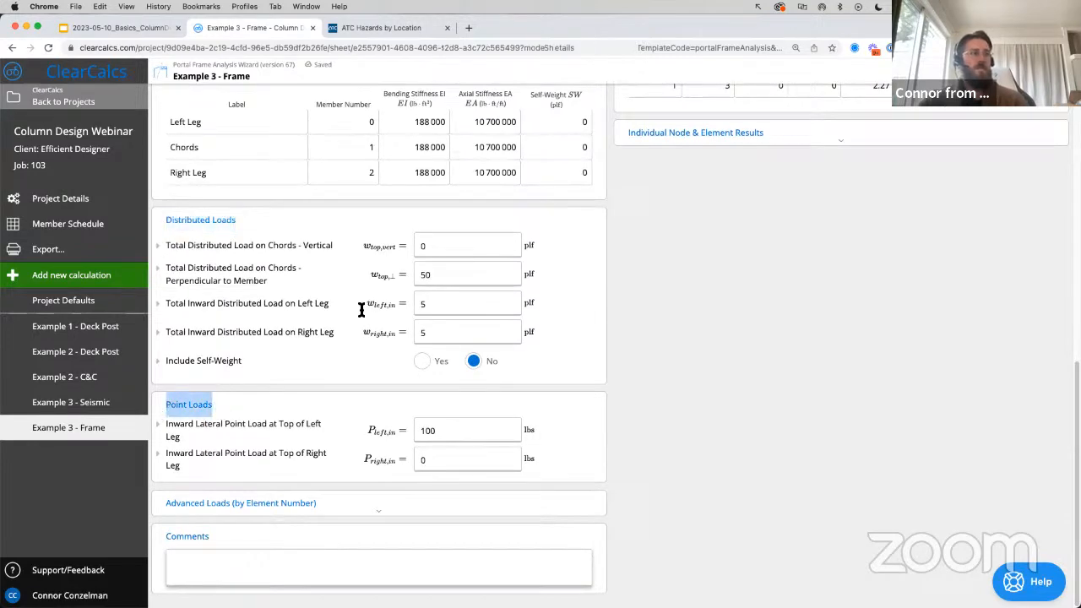
# - Set the perpendicular distributed load on the chords and the inward distributed loads on both legs to 0 plf
pyautogui.doubleClick(442, 276)
pyautogui.write('0')
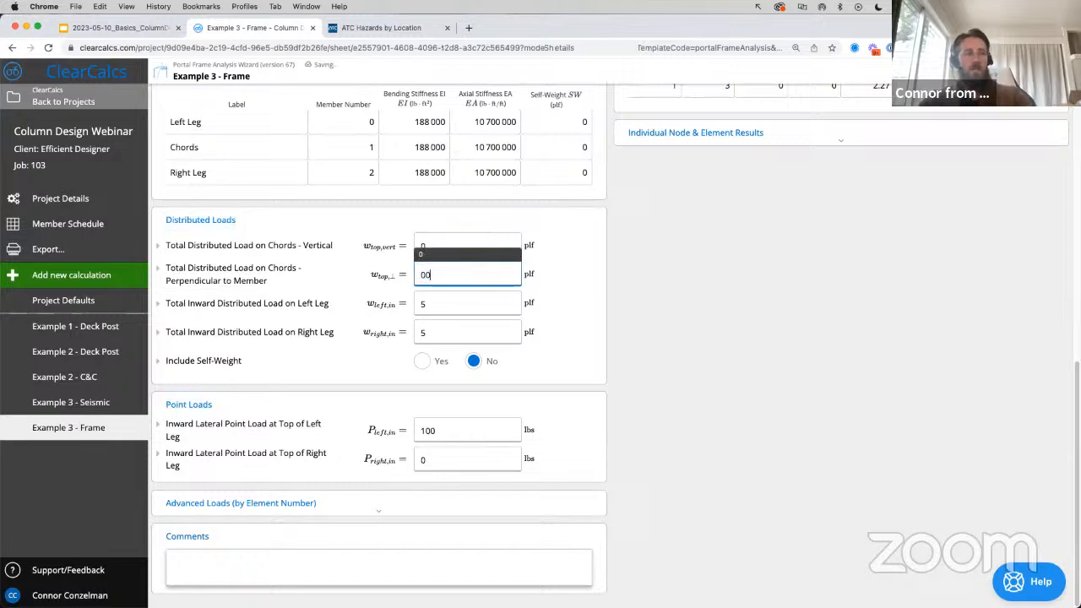
pyautogui.doubleClick(486, 302)
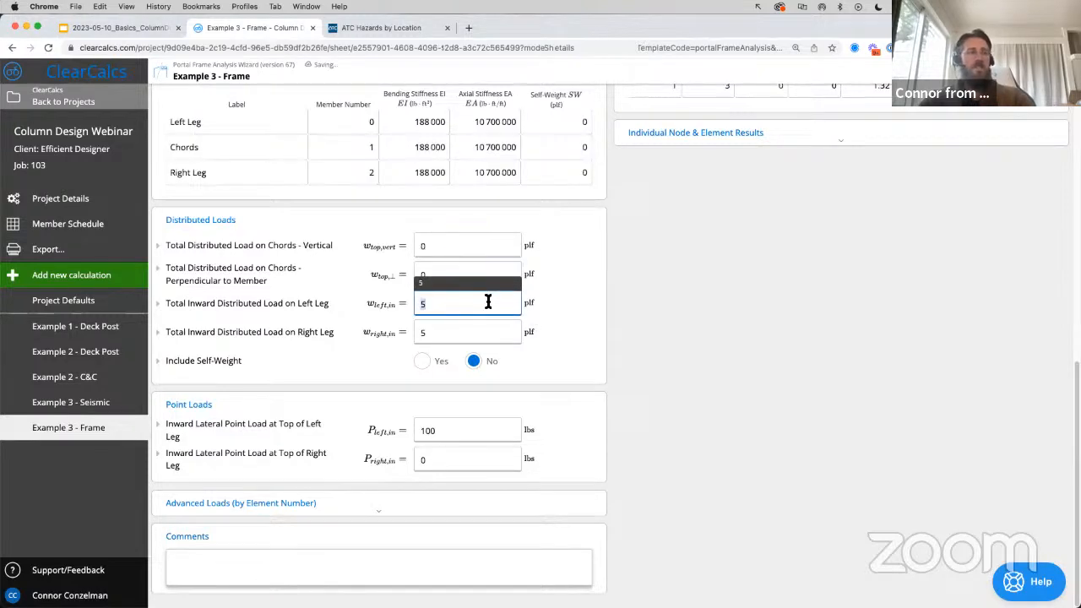
pyautogui.write('0')
pyautogui.doubleClick(467, 333)
pyautogui.write('0')
pyautogui.click(602, 317)
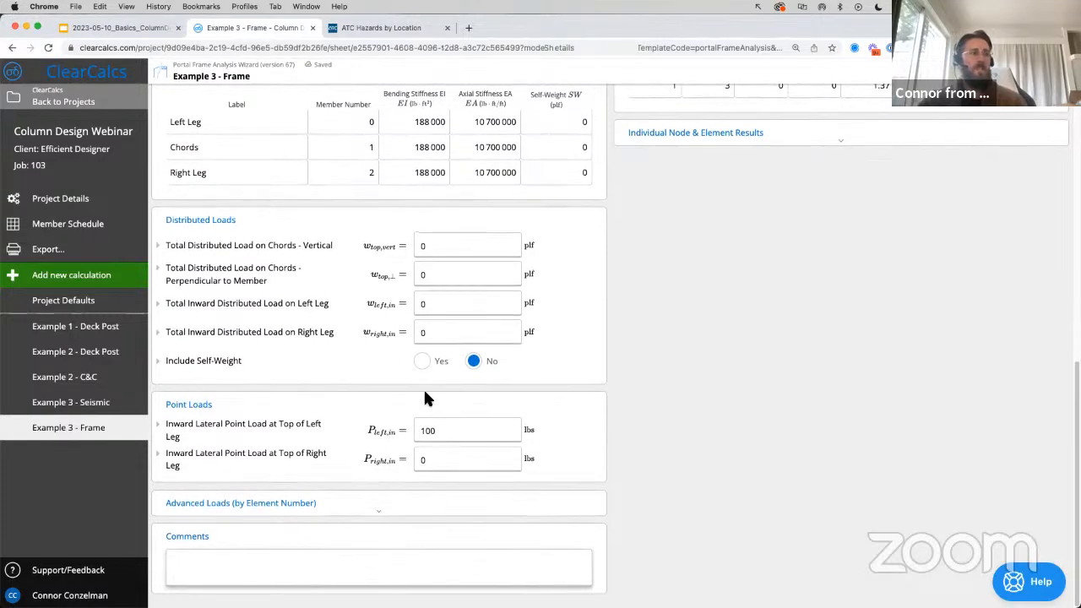
# - Set the inward lateral point load at the top of the left leg to 12300 lbs
pyautogui.click(469, 431)
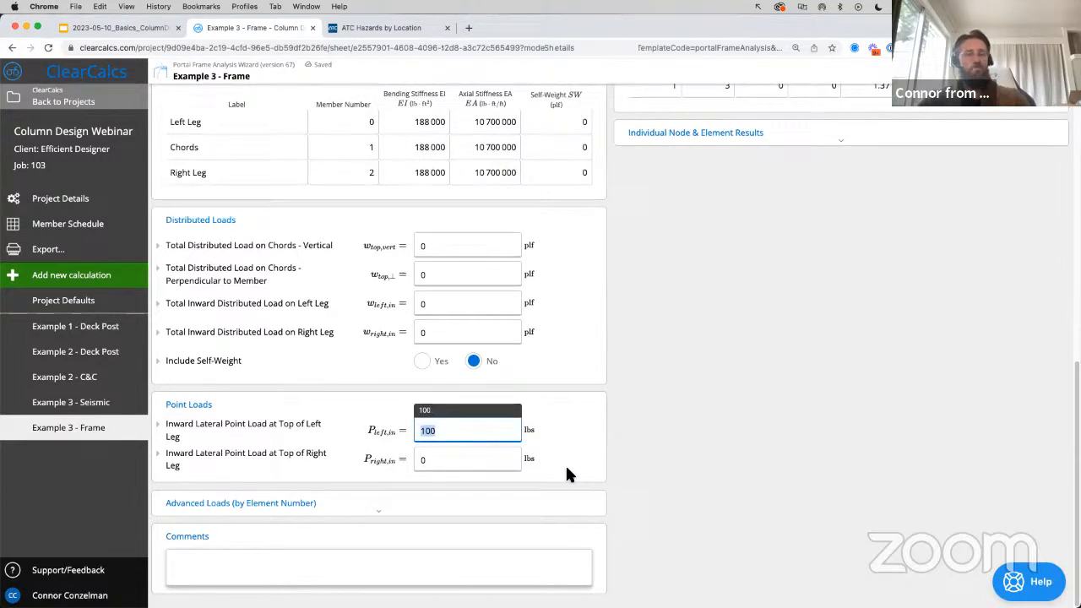
pyautogui.write('12300')
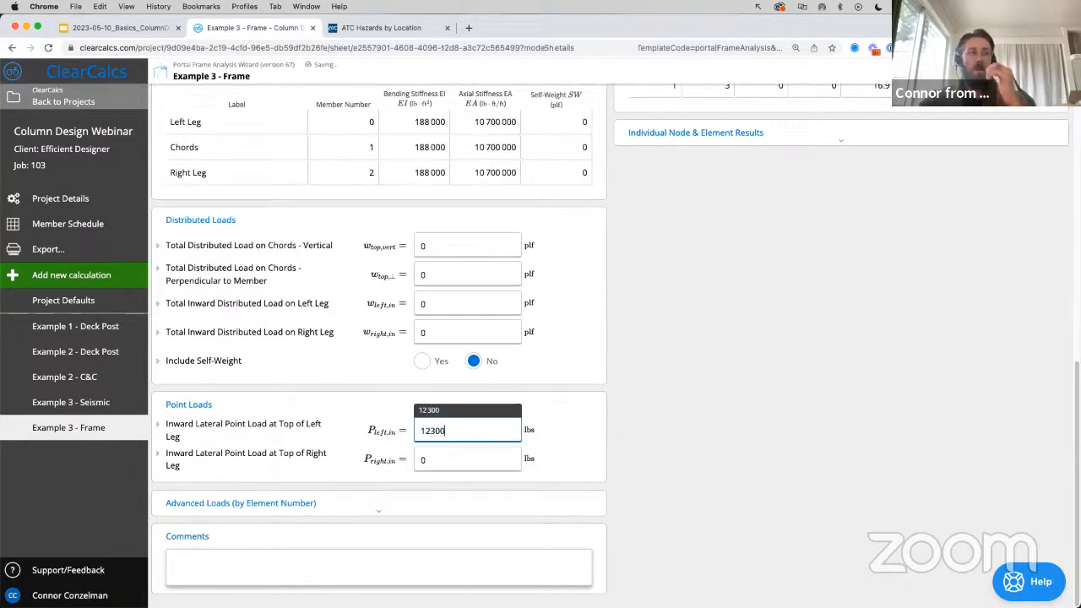
# - Review the frame's bending moment, shear, axial, extension, displacement and reactions diagrams under the applied lateral load
pyautogui.click(614, 449)
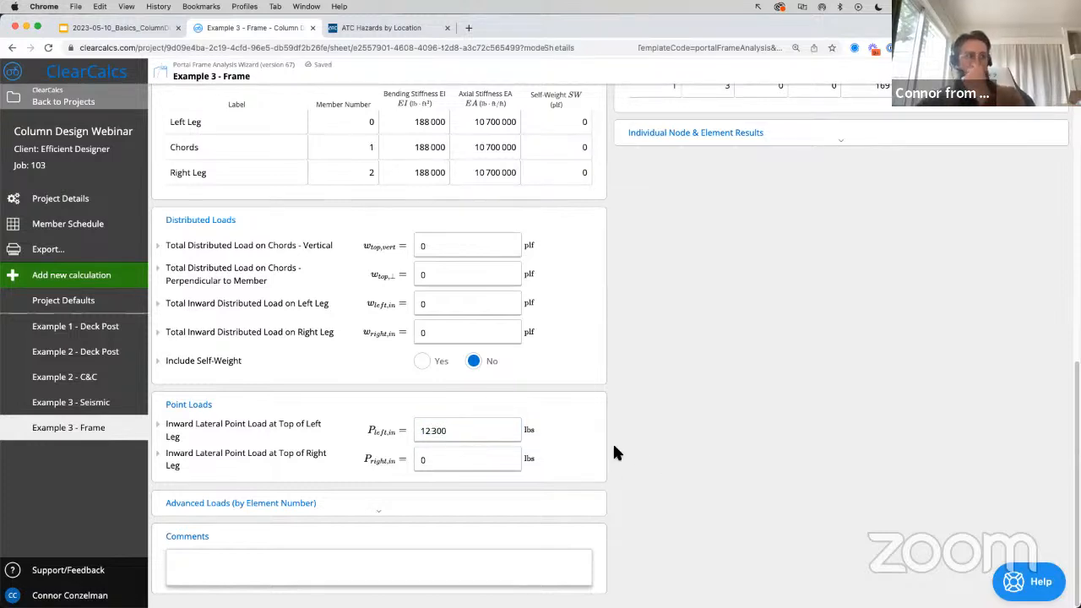
pyautogui.scroll(3, 614, 451)
pyautogui.scroll(5, 614, 449)
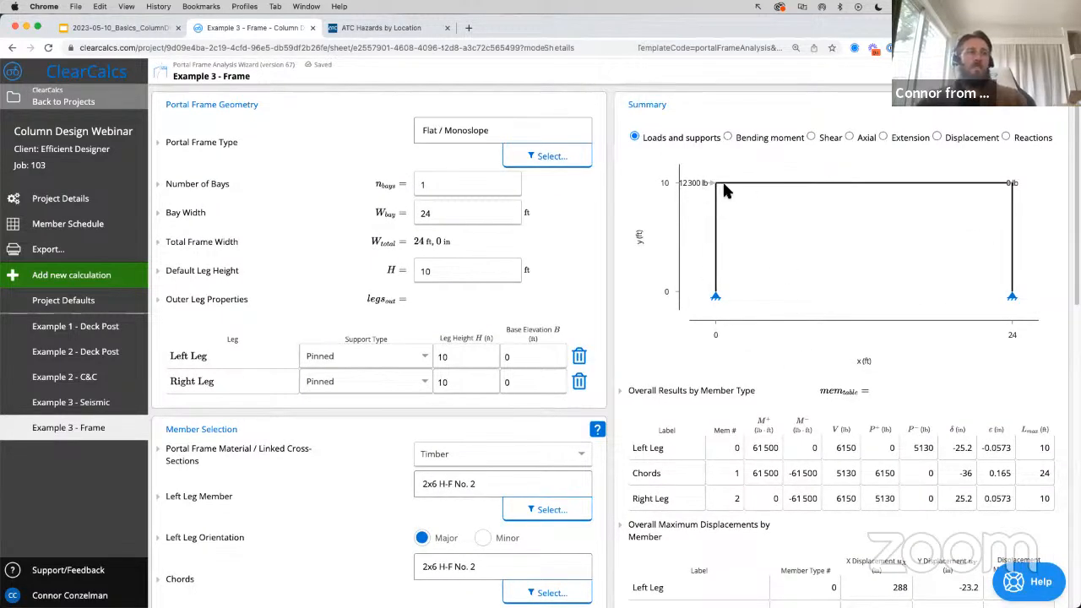
pyautogui.click(745, 141)
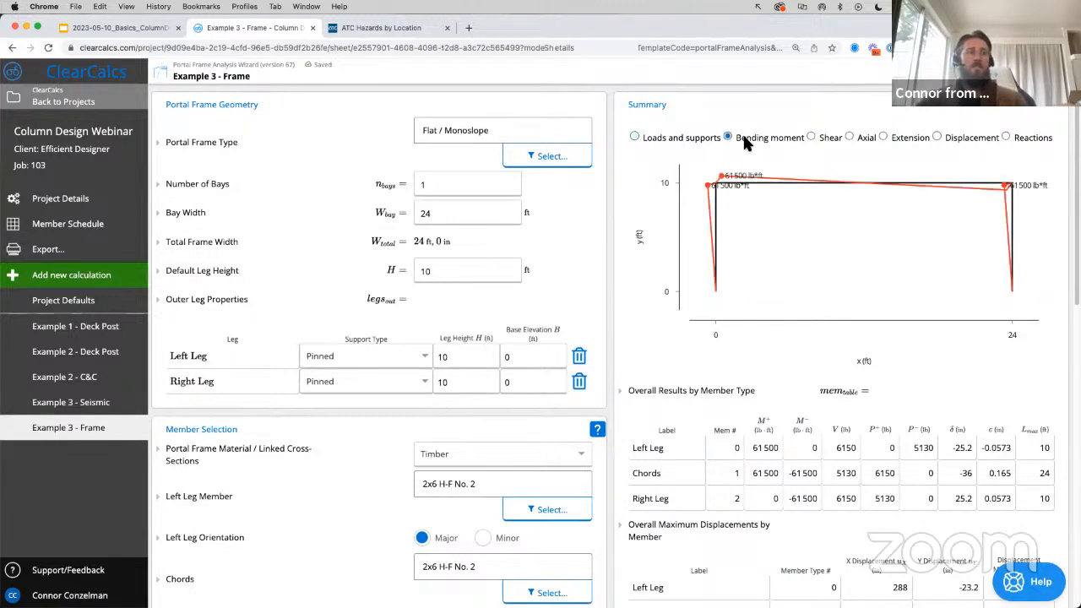
pyautogui.click(813, 138)
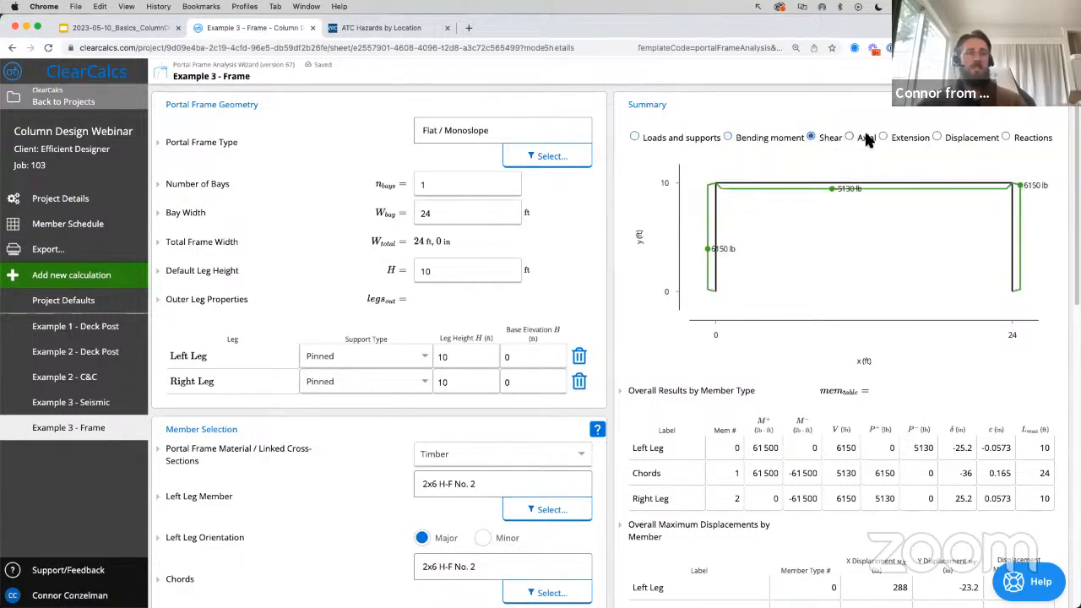
pyautogui.click(867, 139)
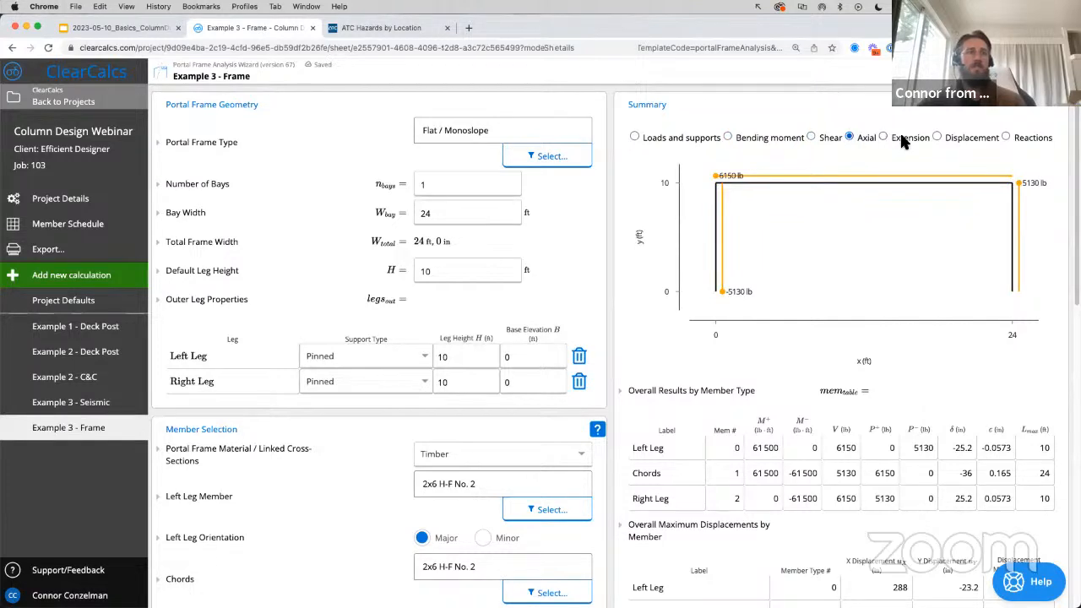
pyautogui.click(900, 136)
pyautogui.click(955, 138)
pyautogui.click(1007, 137)
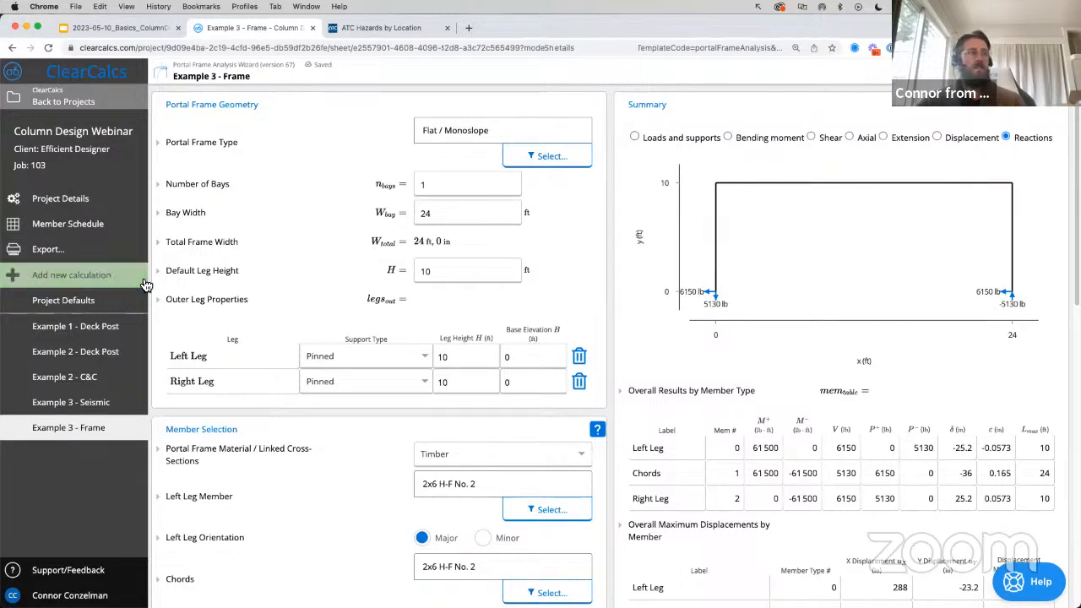
# - Add a Wood Member (Design Only - ASD) calculation to the project using the Link to Analysis Module option
pyautogui.click(98, 279)
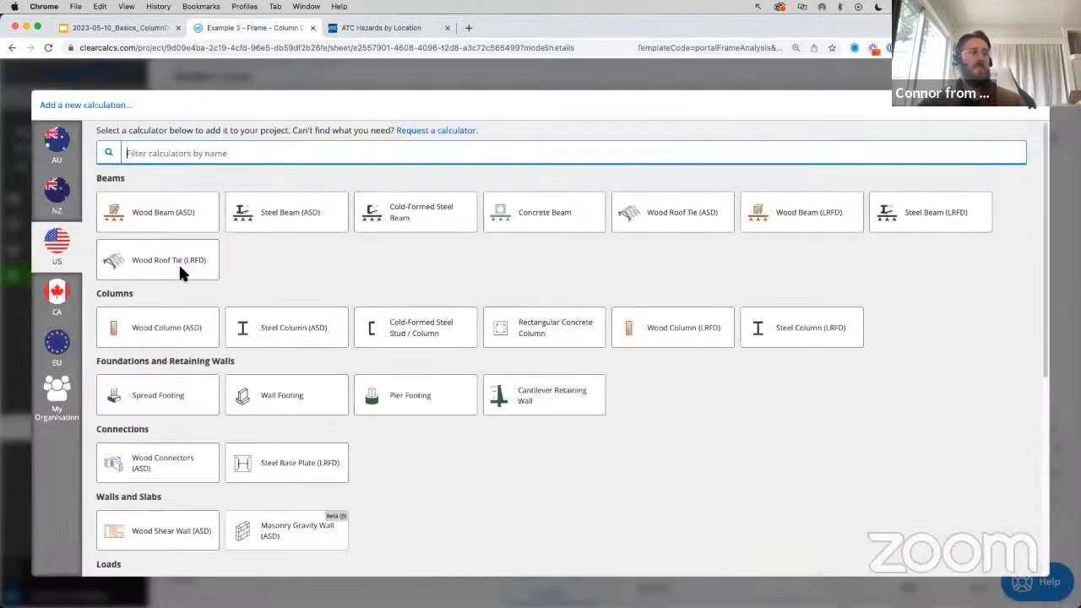
pyautogui.scroll(-5, 346, 277)
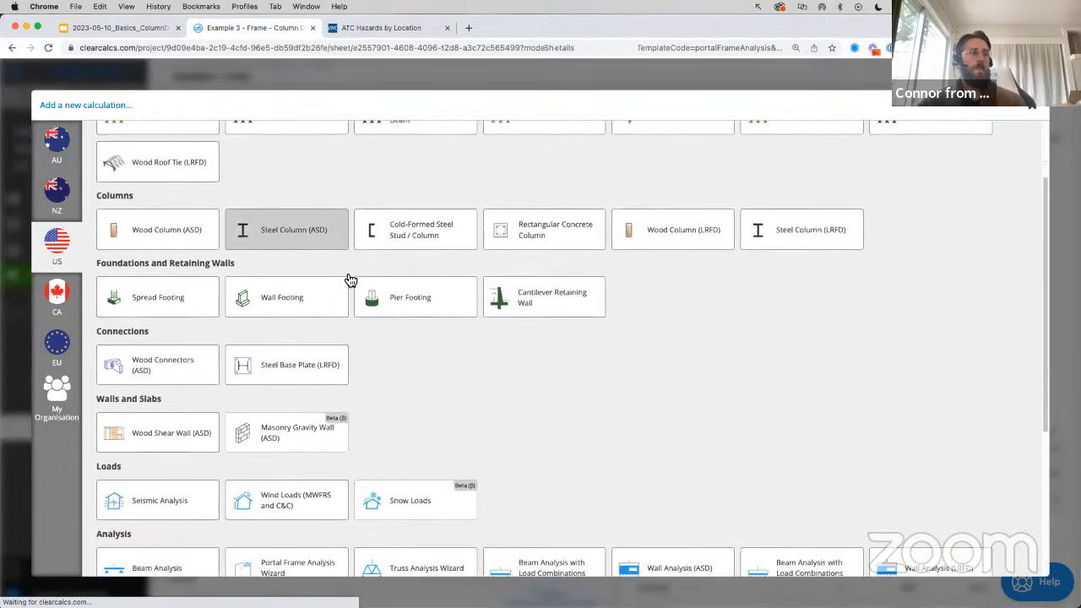
pyautogui.scroll(-4, 348, 278)
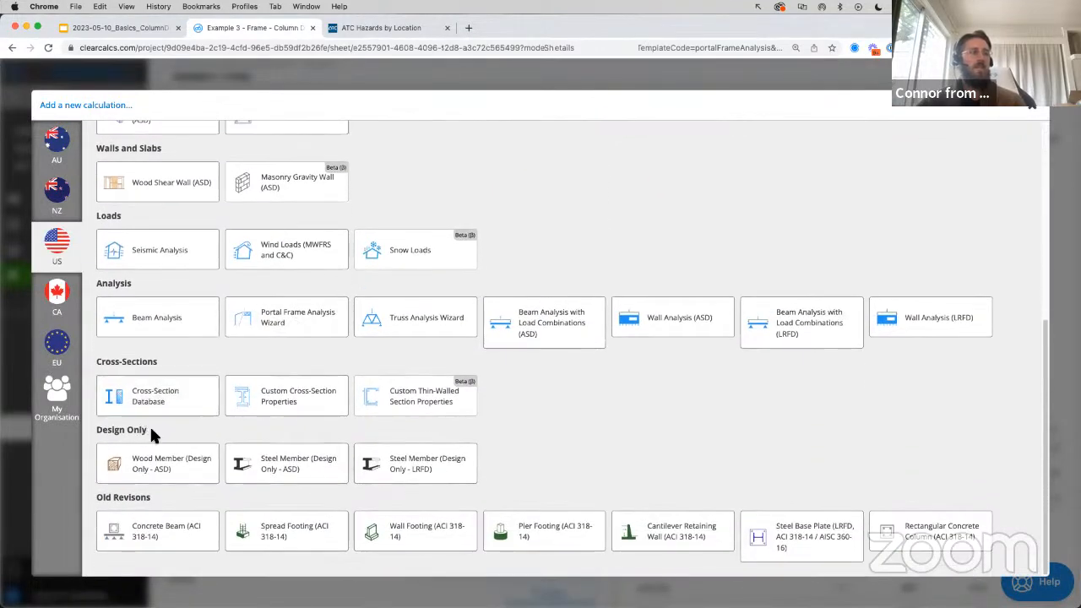
pyautogui.moveTo(94, 431); pyautogui.dragTo(152, 432)
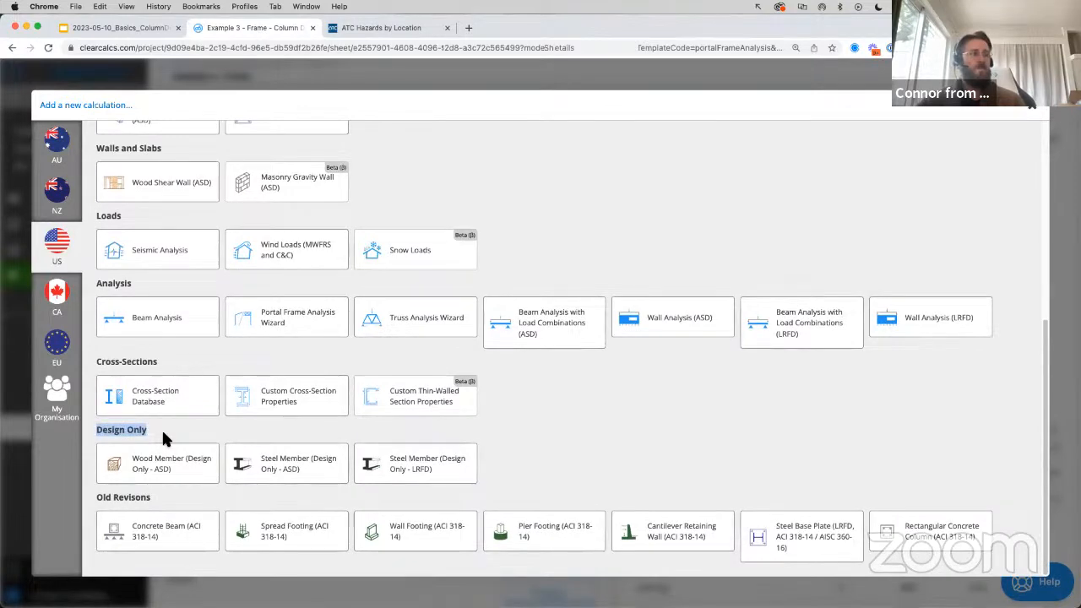
pyautogui.click(163, 435)
pyautogui.click(168, 469)
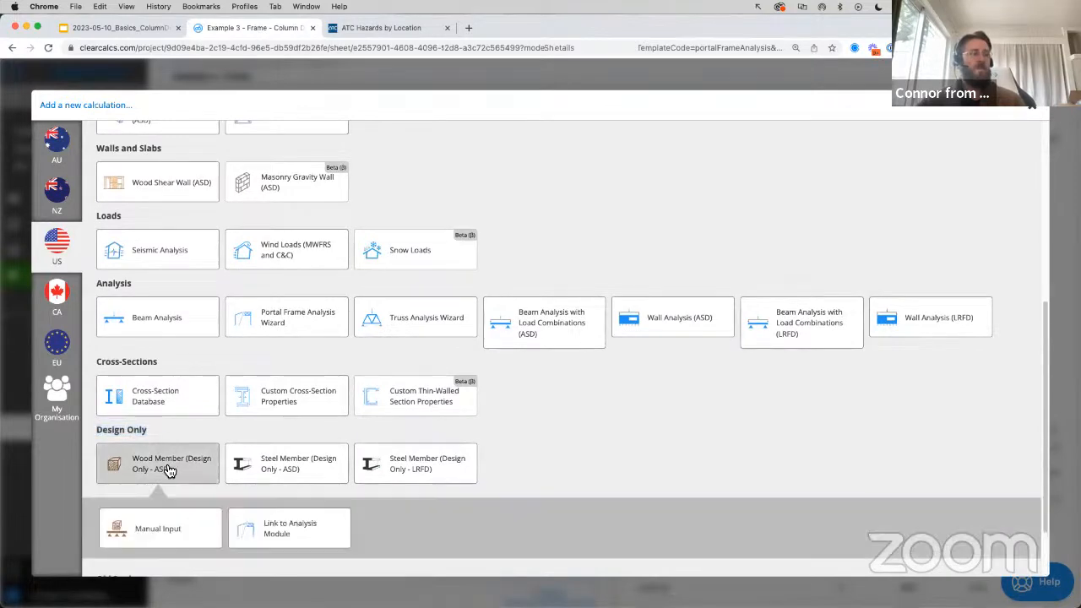
pyautogui.scroll(-3, 168, 469)
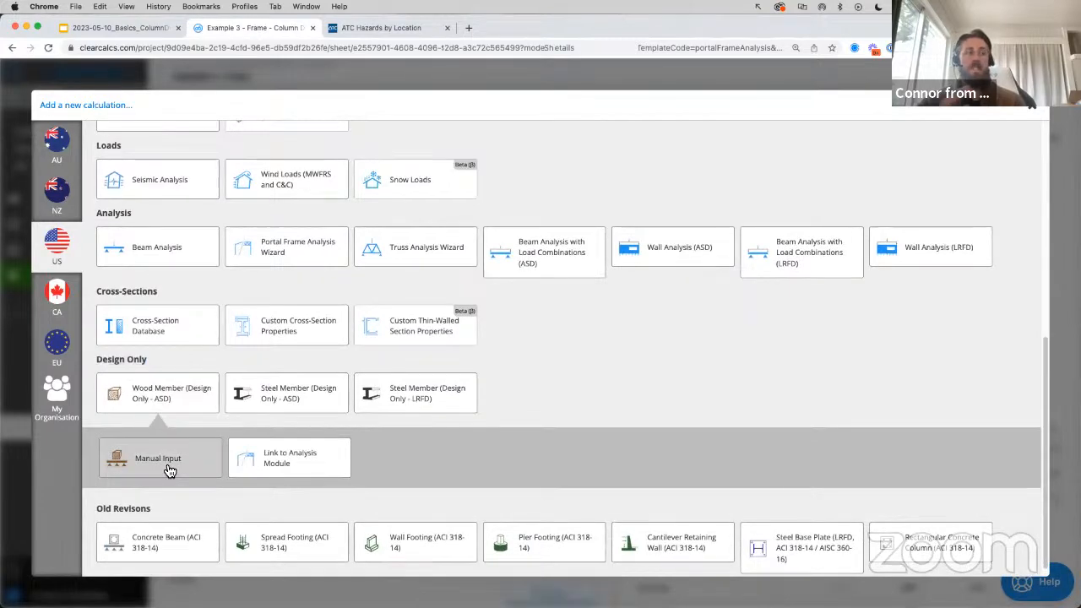
pyautogui.click(267, 465)
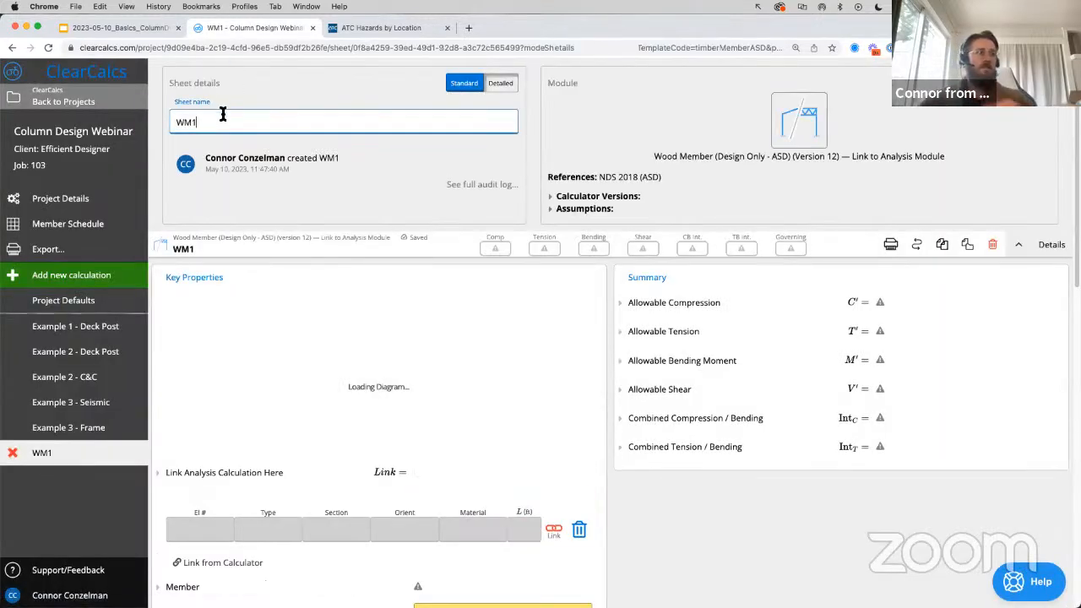
# - Name the new wood member sheet "Example 3 - Left Leg"
pyautogui.doubleClick(221, 120)
pyautogui.write('Examp')
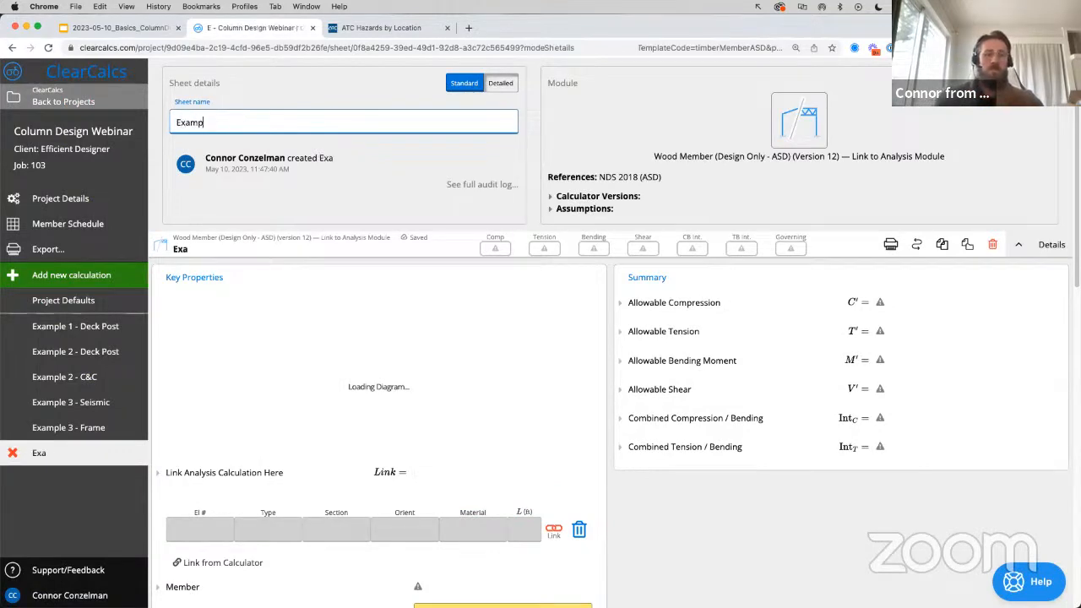
pyautogui.write('le 3 - Design')
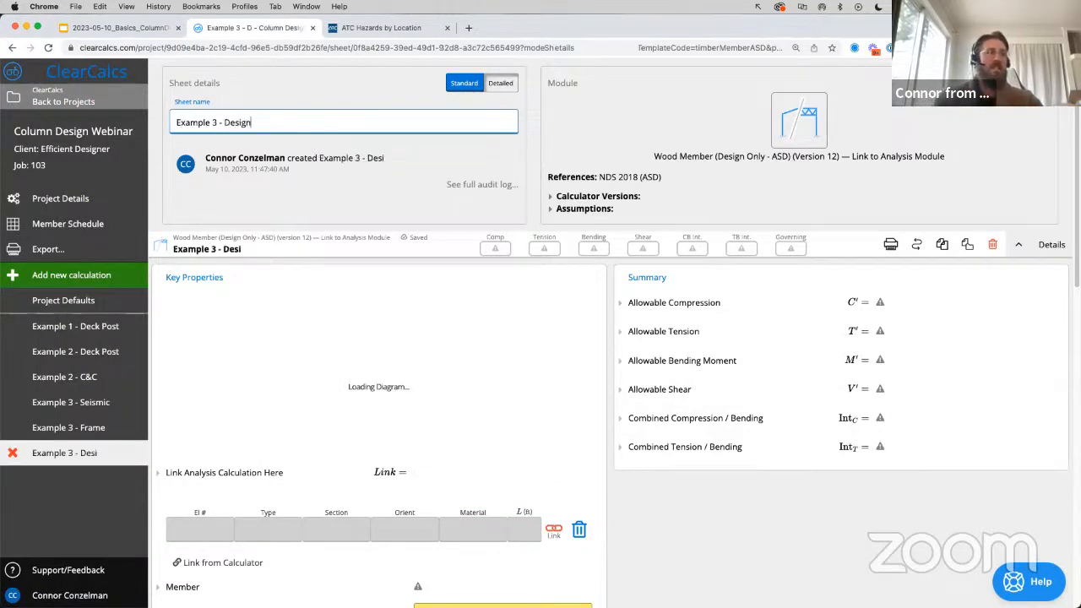
pyautogui.press('BackSpace')
pyautogui.press('BackSpace')
pyautogui.press('BackSpace')
pyautogui.press('BackSpace')
pyautogui.press('BackSpace')
pyautogui.press('BackSpace')
pyautogui.write('Left Fl')
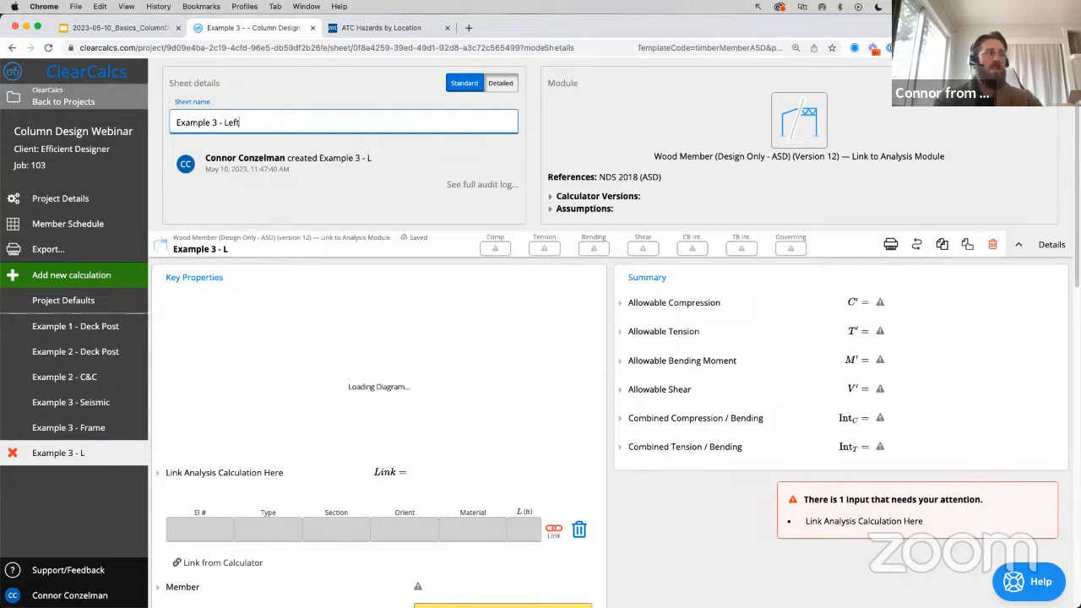
pyautogui.press('BackSpace')
pyautogui.press('BackSpace')
pyautogui.press('BackSpace')
pyautogui.write('Leg')
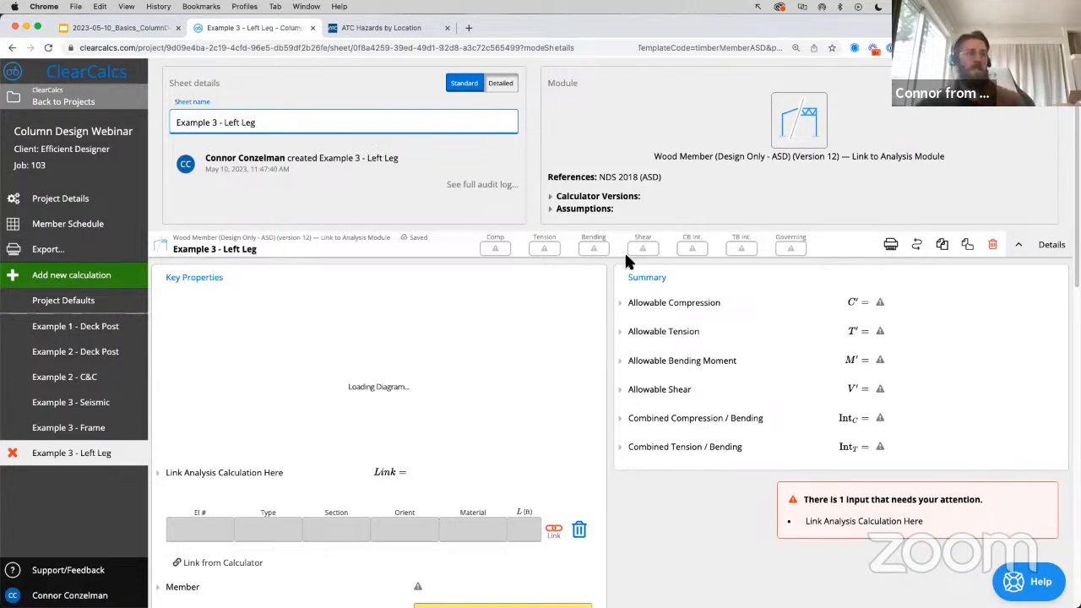
# - Dismiss the truss design video and link the wood member calculation to the Left Leg envelope of Example 3 - Frame
pyautogui.scroll(-3, 1023, 269)
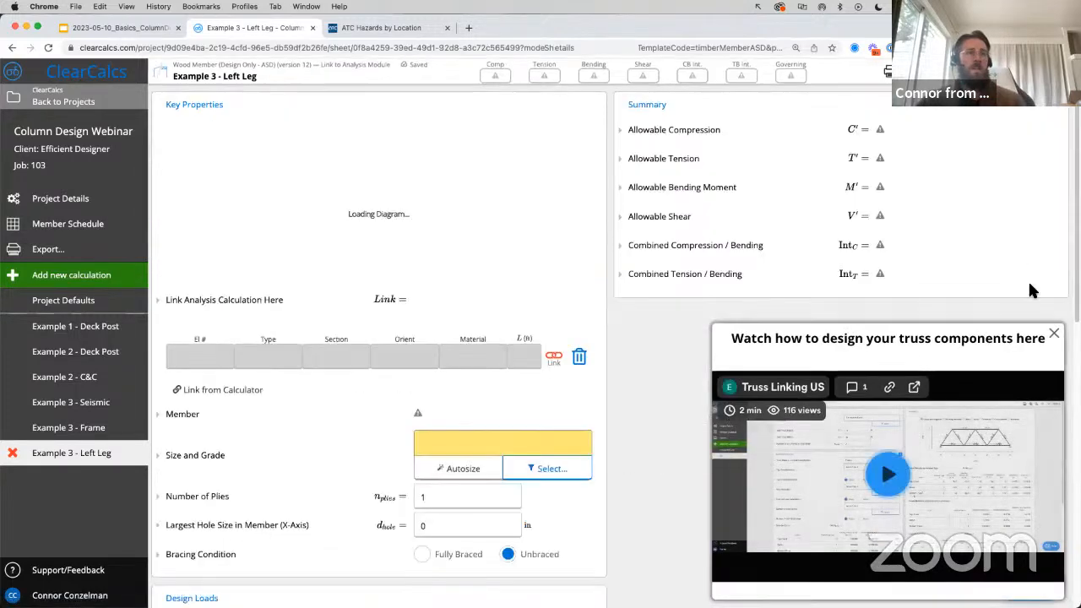
pyautogui.click(1056, 335)
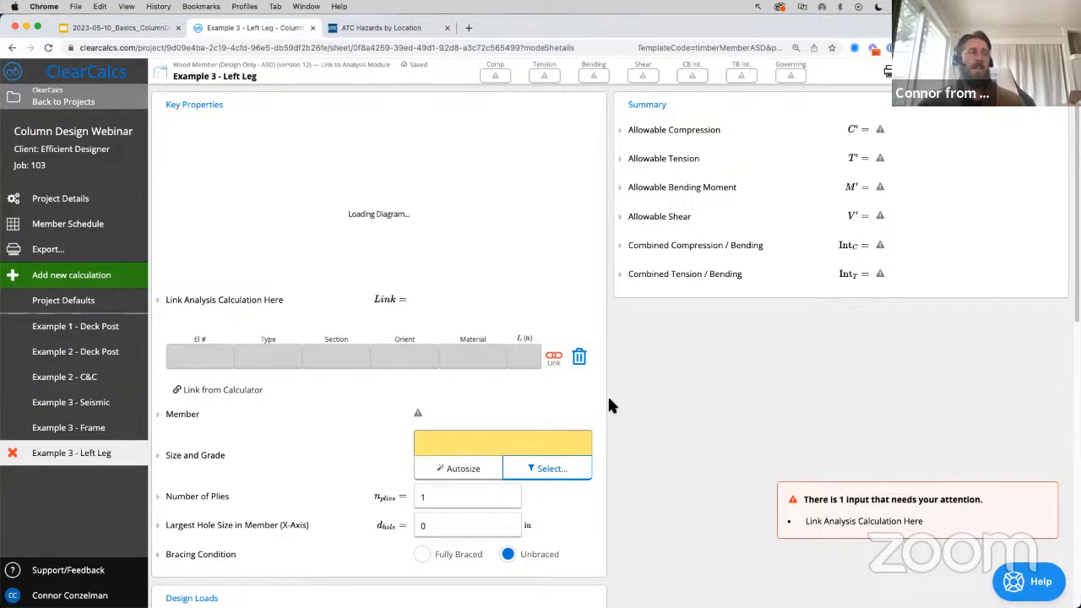
pyautogui.click(554, 359)
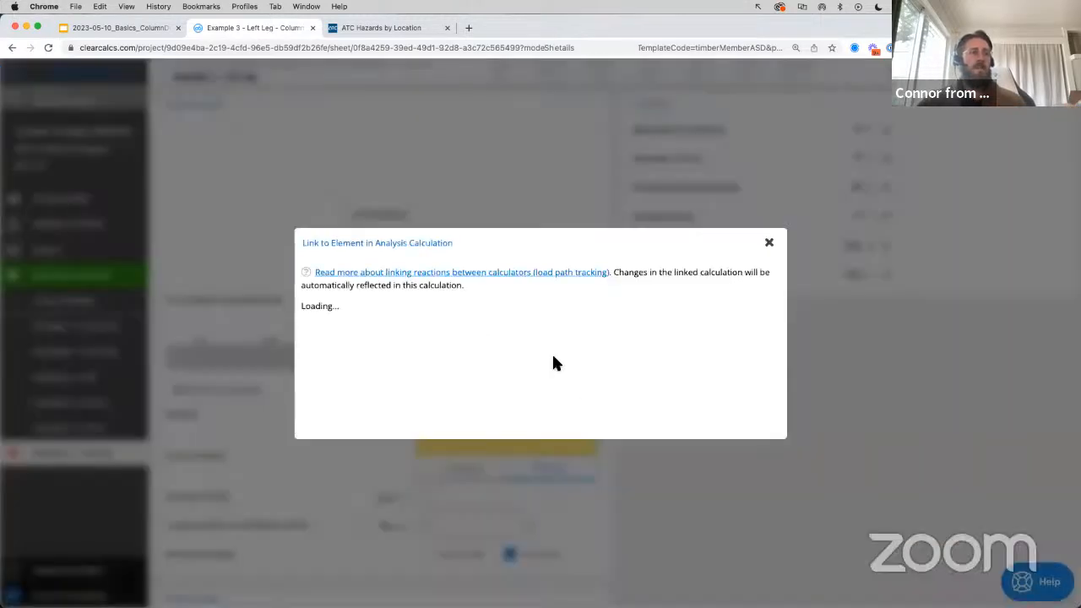
pyautogui.click(513, 317)
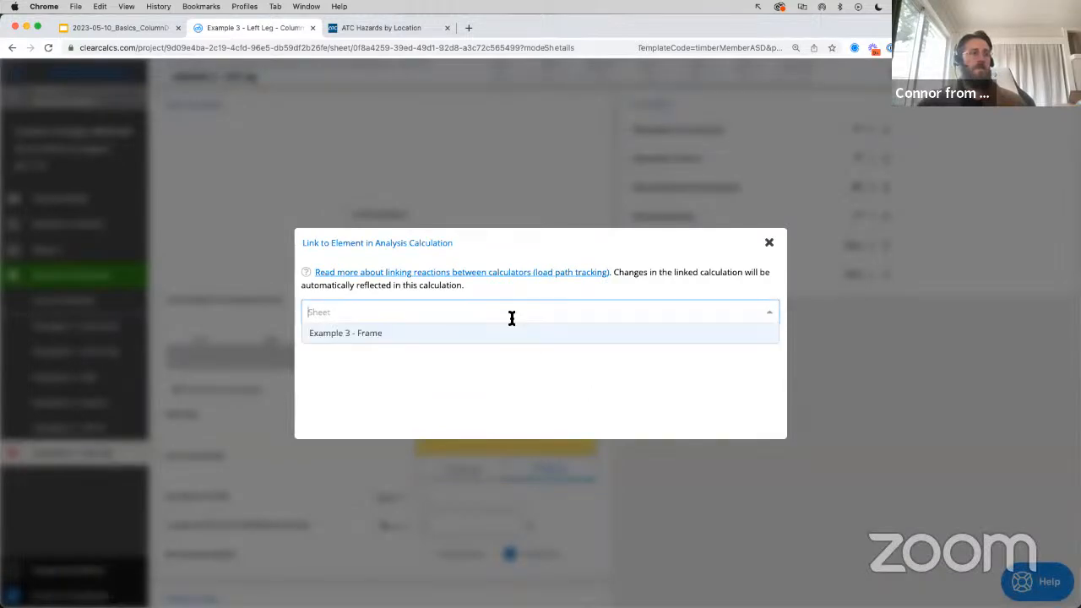
pyautogui.click(426, 336)
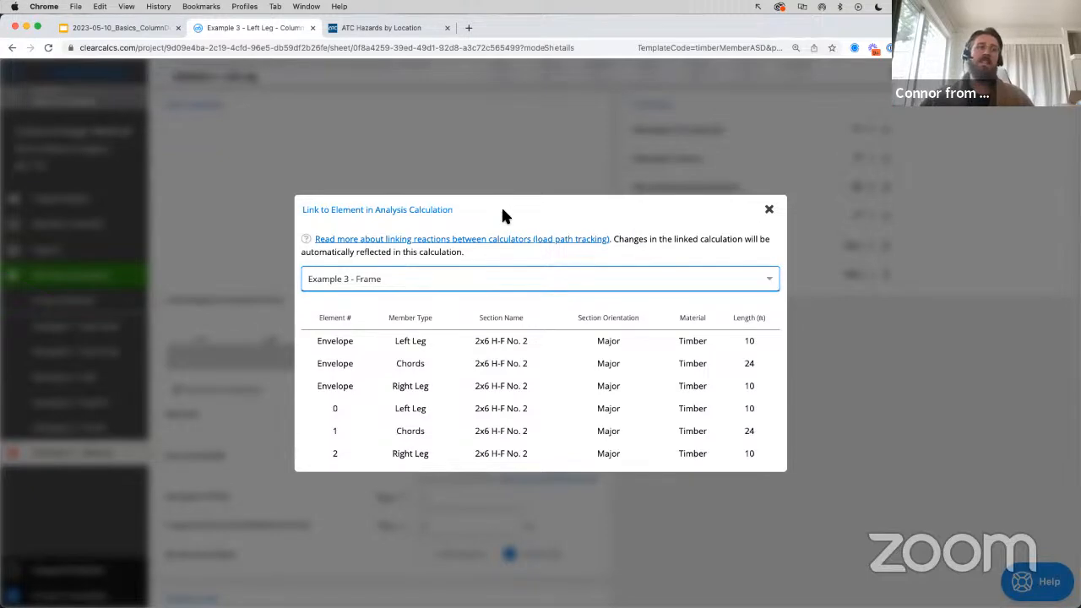
pyautogui.click(438, 353)
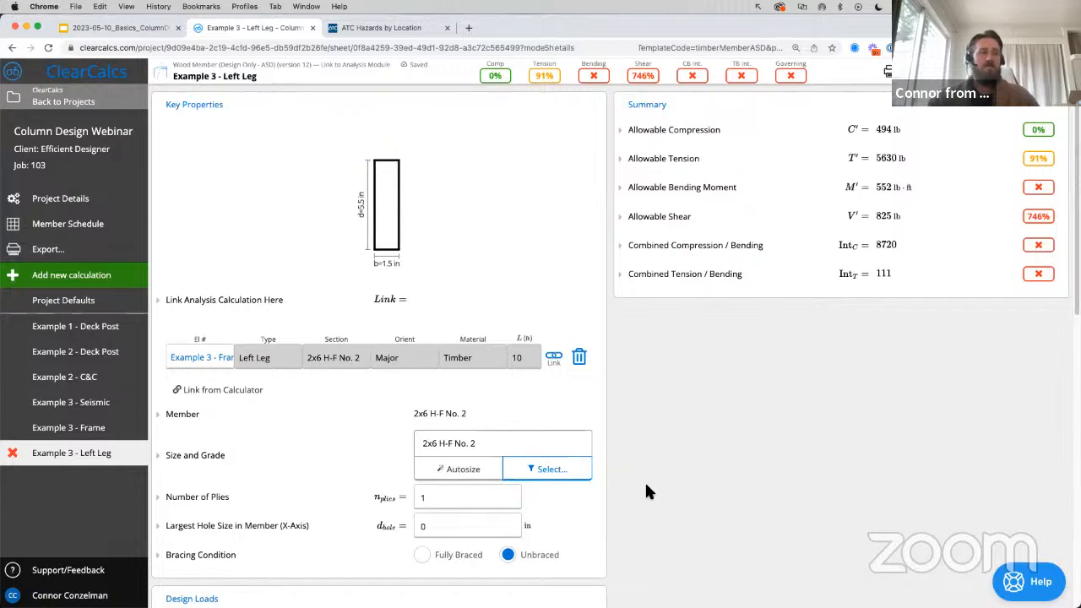
# - Filter the left leg's size and grade options to Post & Timber, Douglas Fir-Larch, grade No. 1
pyautogui.click(574, 479)
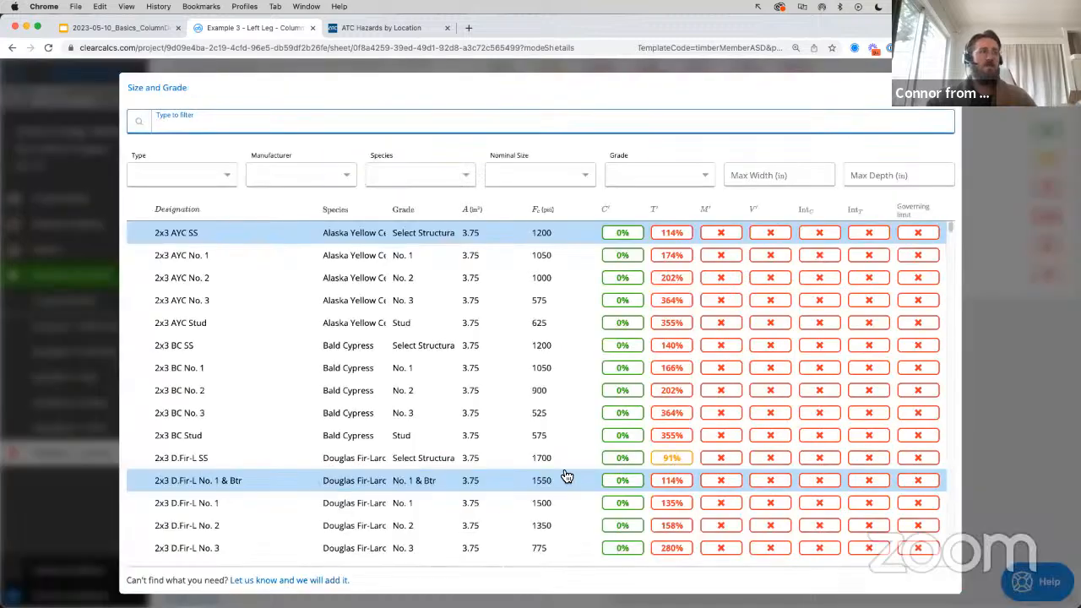
pyautogui.click(194, 174)
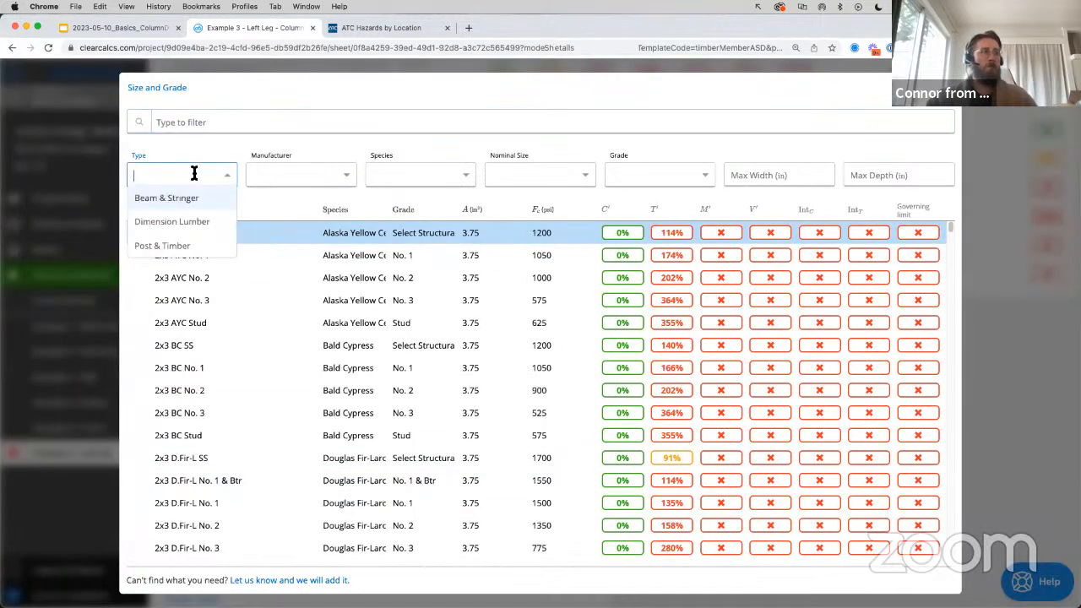
pyautogui.click(183, 244)
pyautogui.click(404, 174)
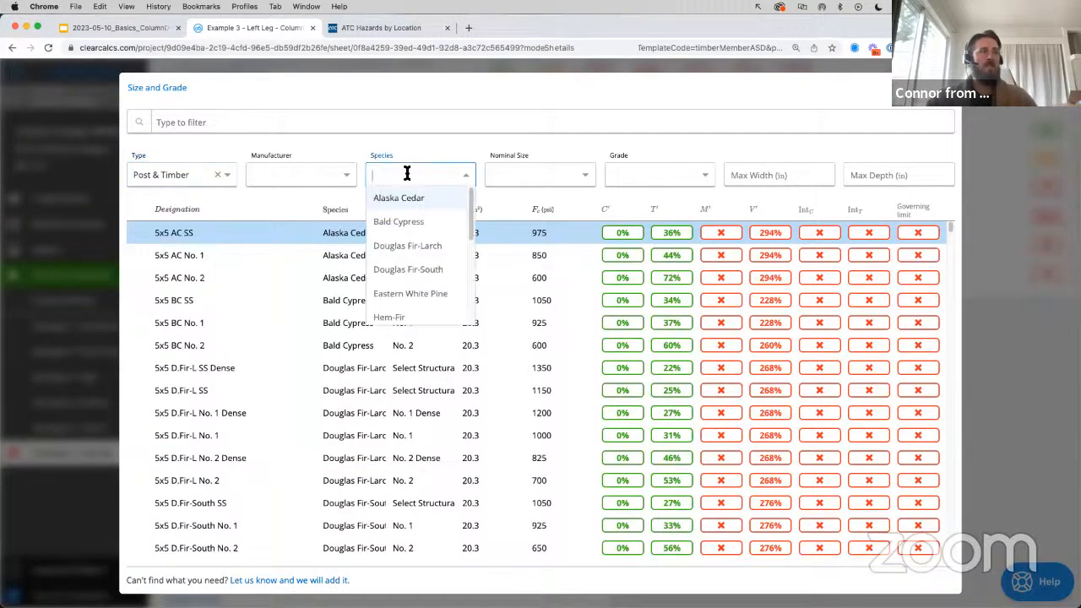
pyautogui.click(414, 253)
pyautogui.click(622, 175)
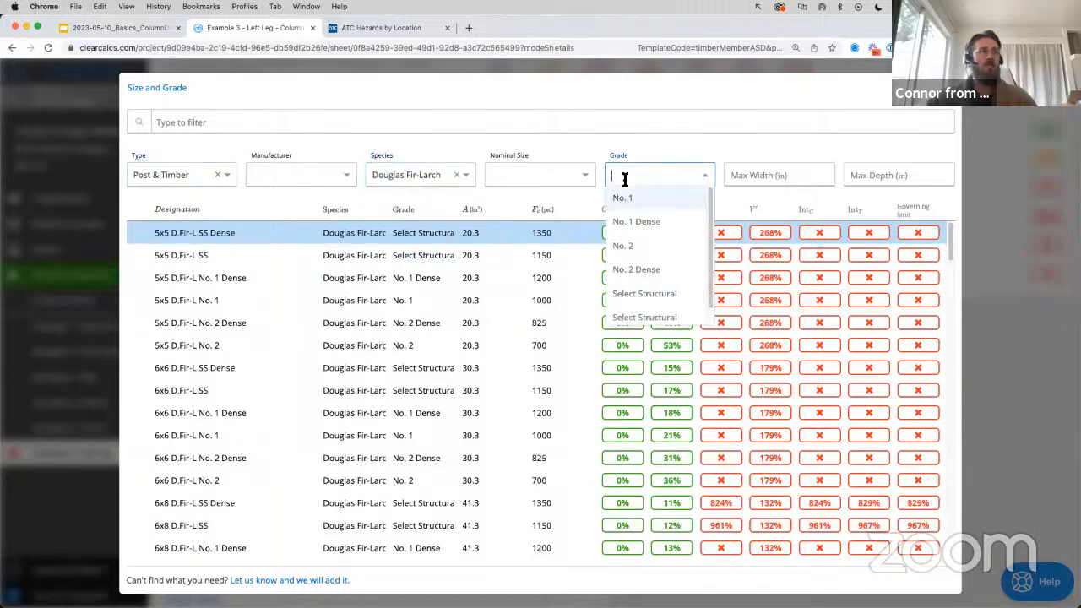
pyautogui.click(626, 200)
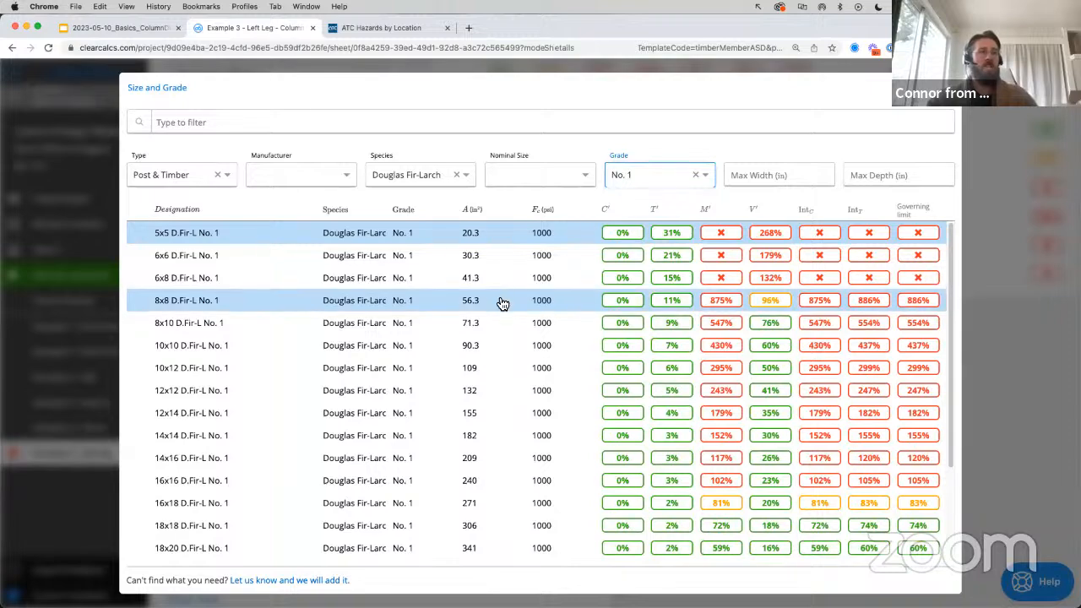
# - Choose 18x18 D.Fir-L No. 1 for the left leg and highlight the warning about the mismatched analysis member
pyautogui.scroll(-3, 502, 303)
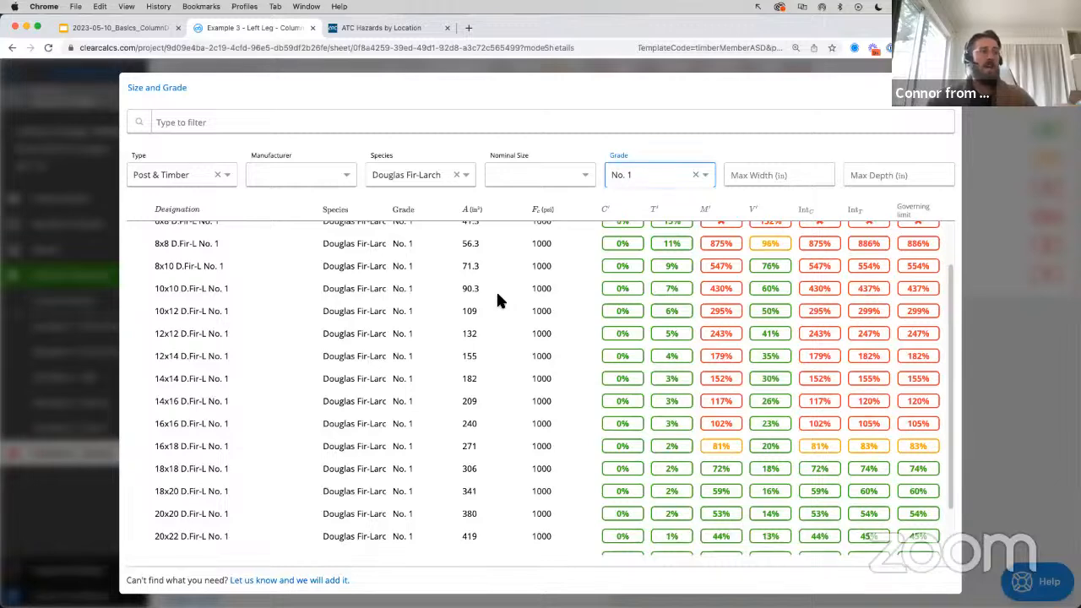
pyautogui.click(457, 476)
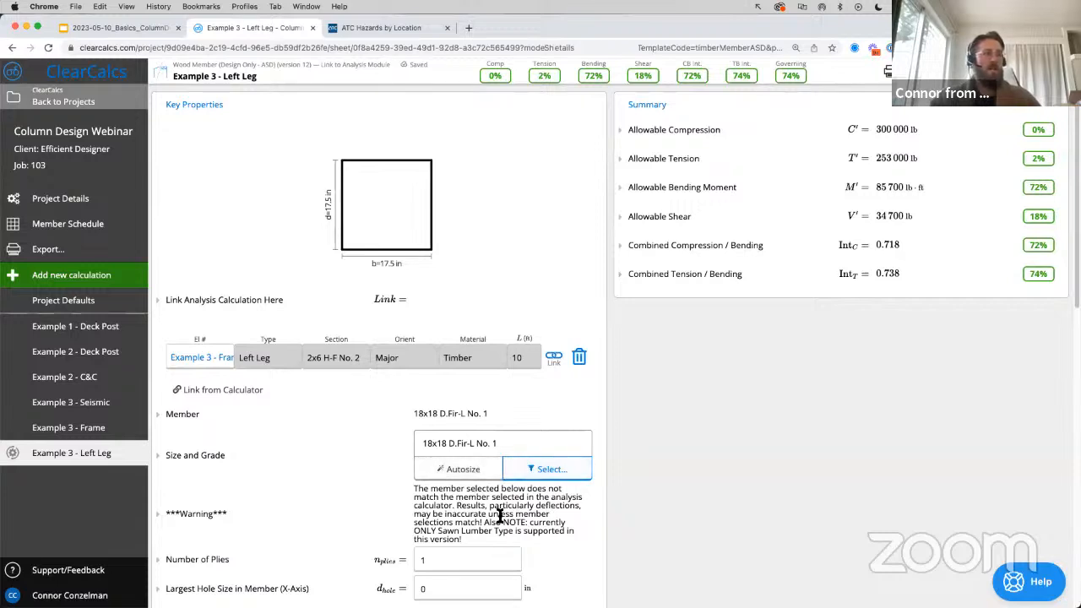
pyautogui.moveTo(476, 548); pyautogui.dragTo(408, 484)
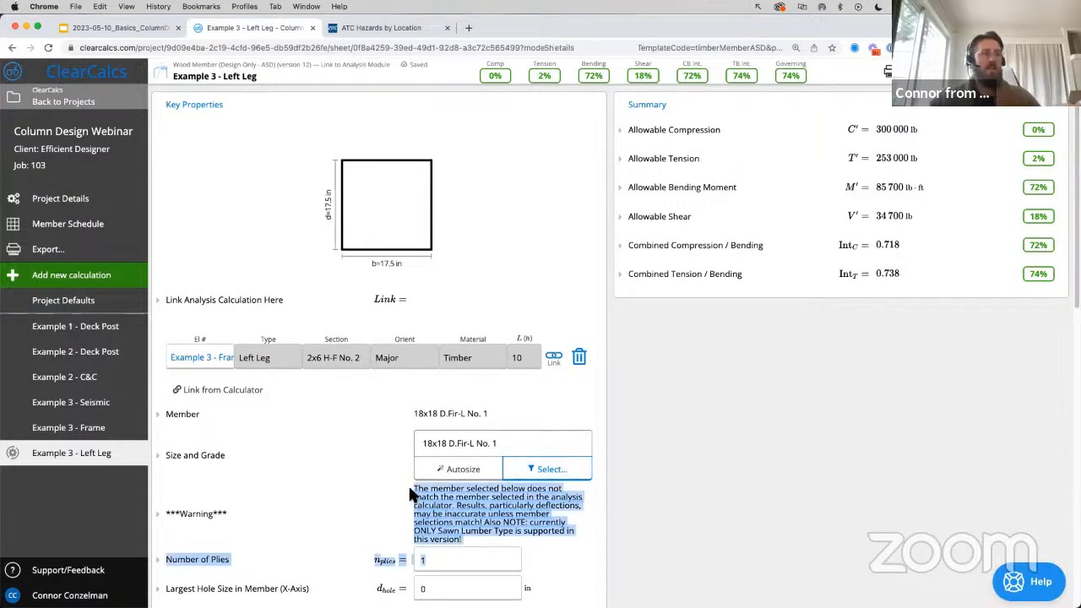
pyautogui.click(650, 521)
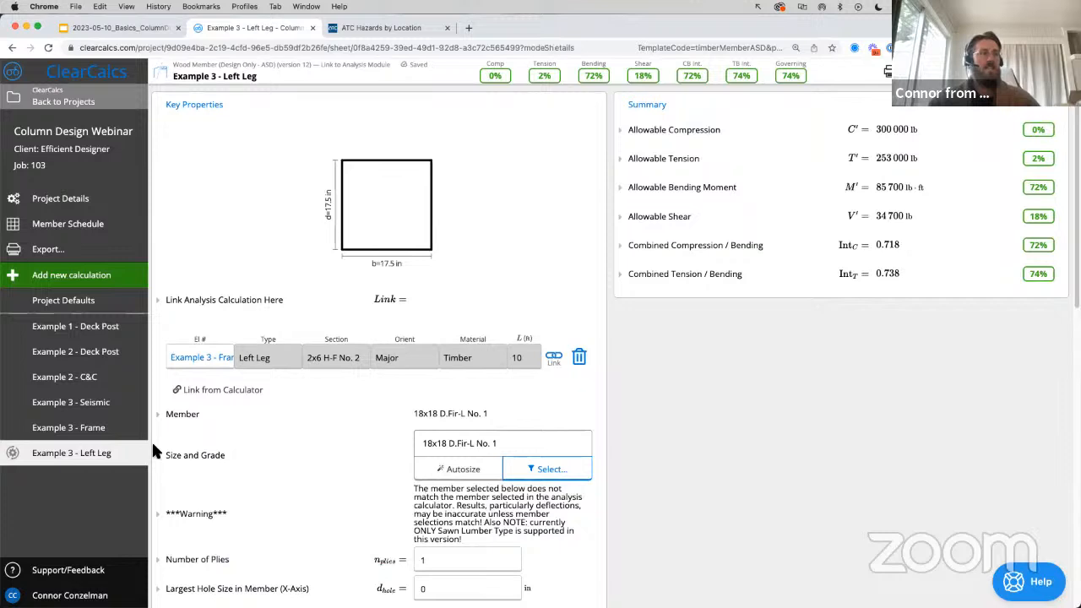
# - In the Example 3 - Frame sheet, set the left leg member to 18x18 D.Fir-L No. 1
pyautogui.click(107, 435)
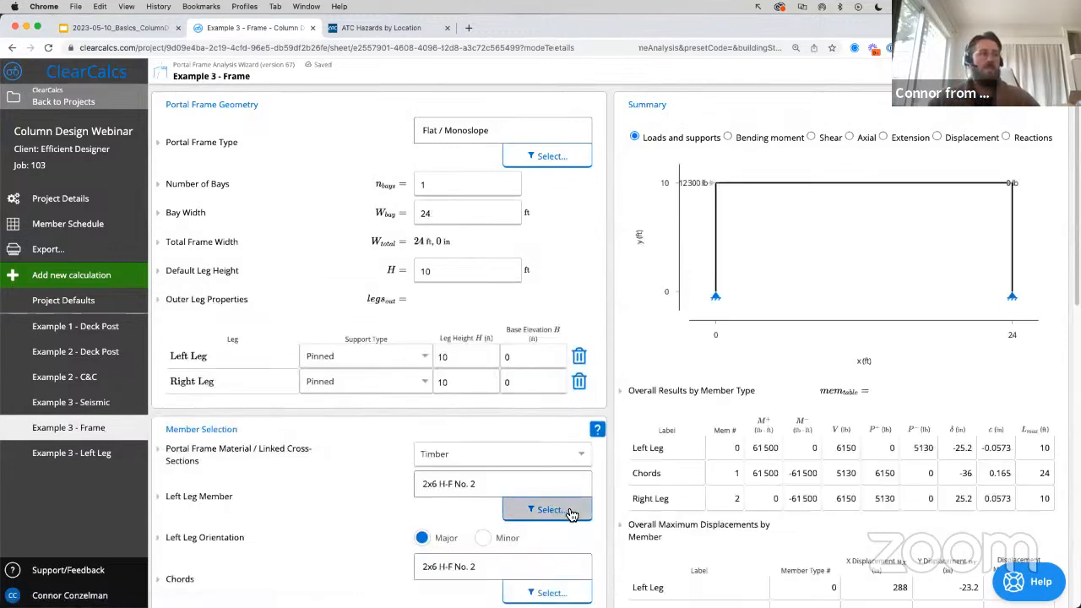
pyautogui.click(547, 510)
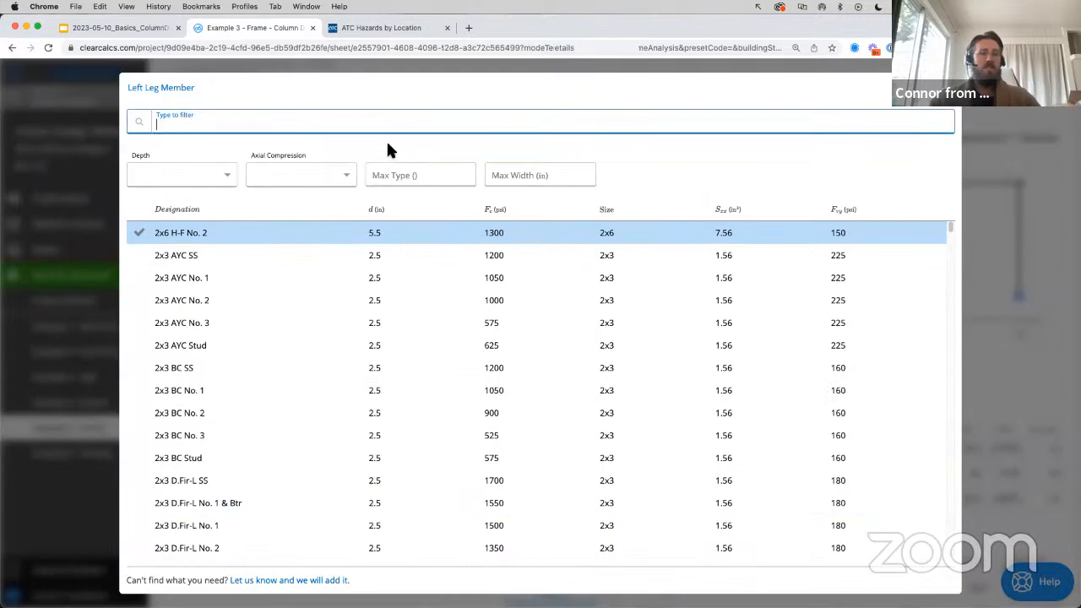
pyautogui.write('18x18')
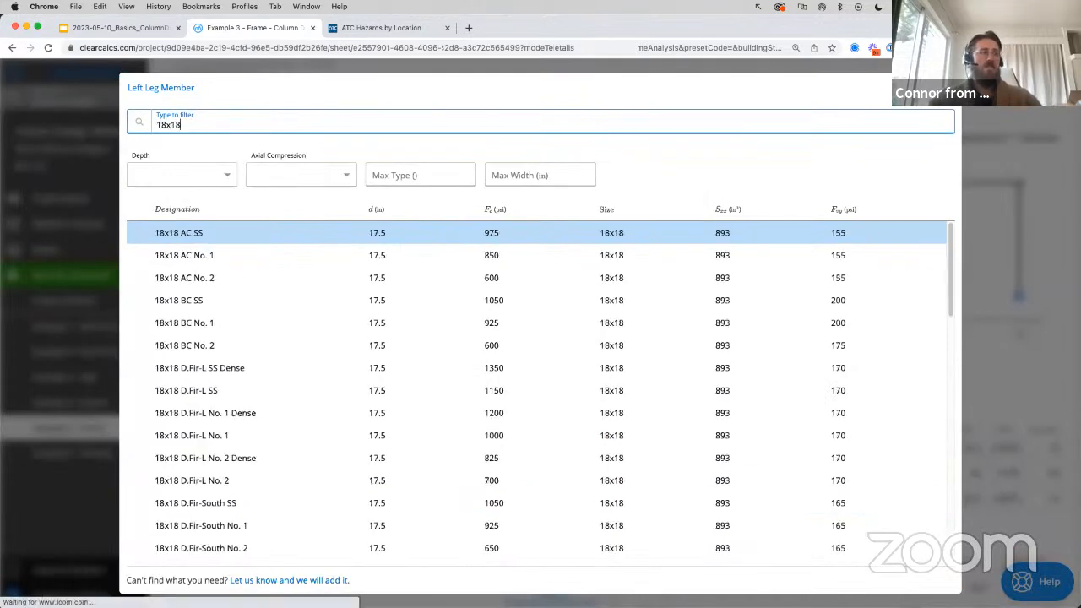
pyautogui.click(250, 437)
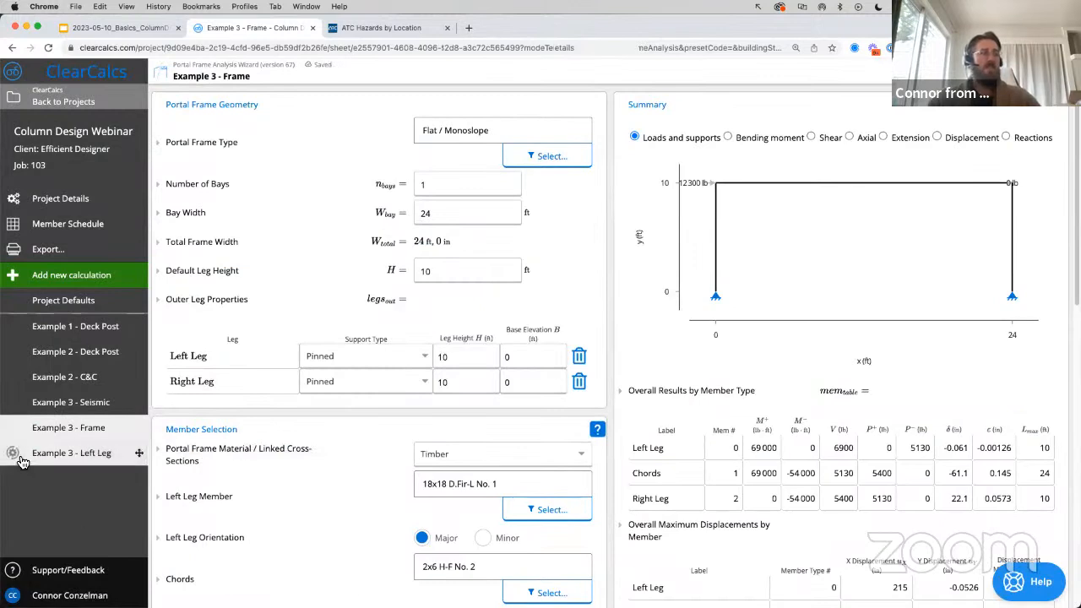
# - Reopen the Example 3 - Left Leg sheet to review its updated results and dismiss the truss design video
pyautogui.moveTo(22, 462)
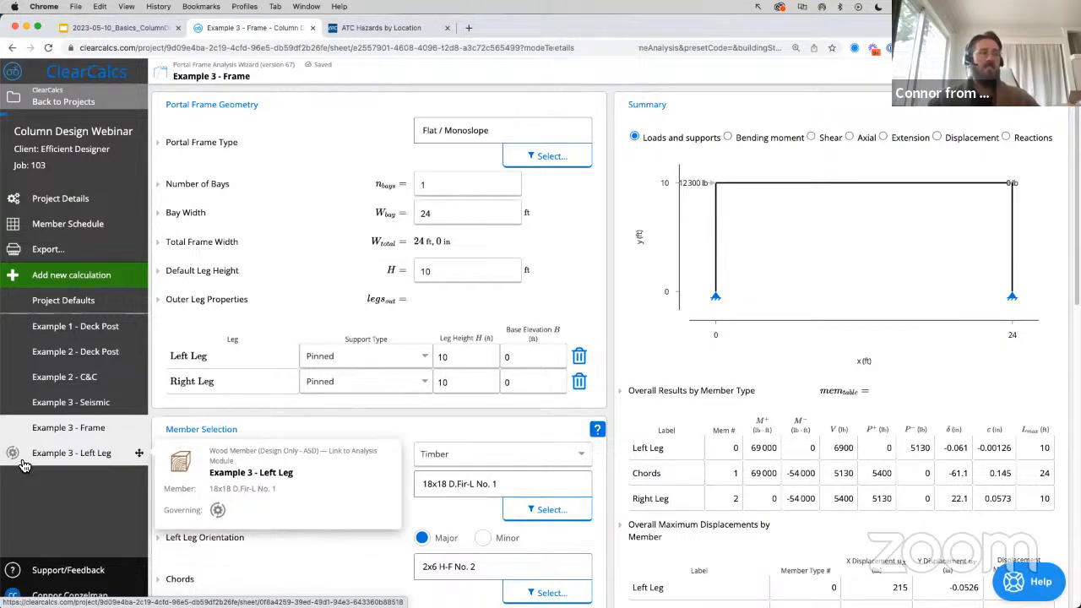
pyautogui.click(22, 463)
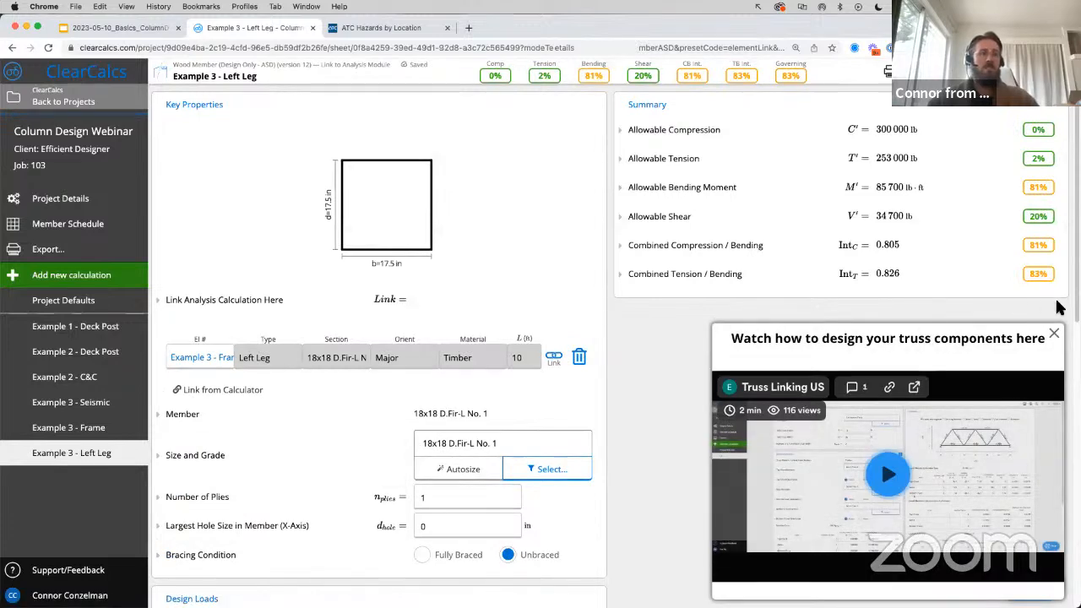
pyautogui.click(1056, 340)
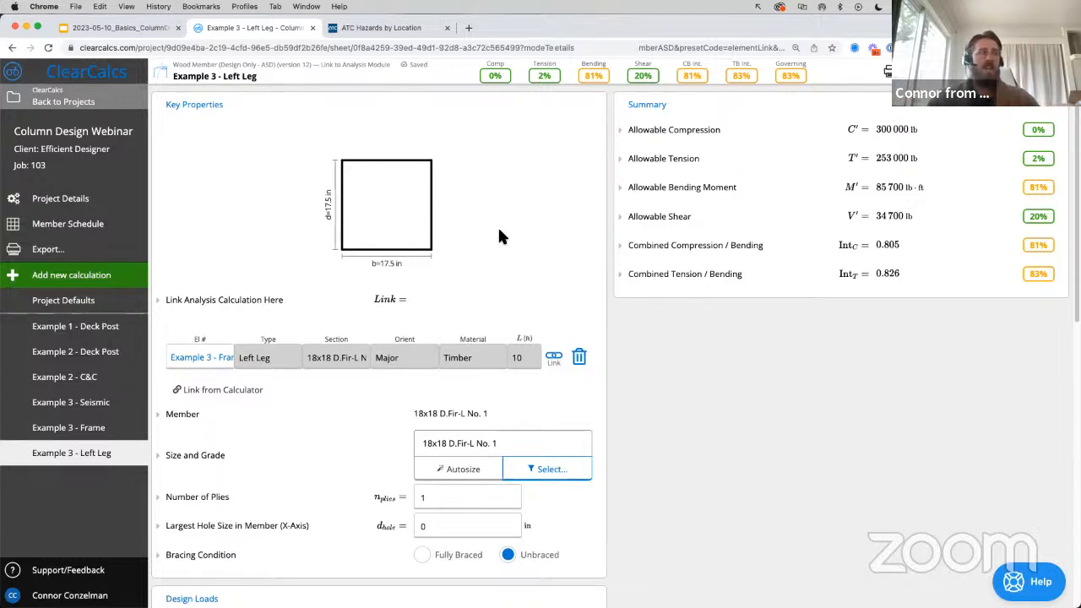
# - Switch to the Google Slides webinar deck and present the "What's New in ClearCalcs" slide in full screen
pyautogui.click(153, 29)
pyautogui.scroll(-3, 76, 436)
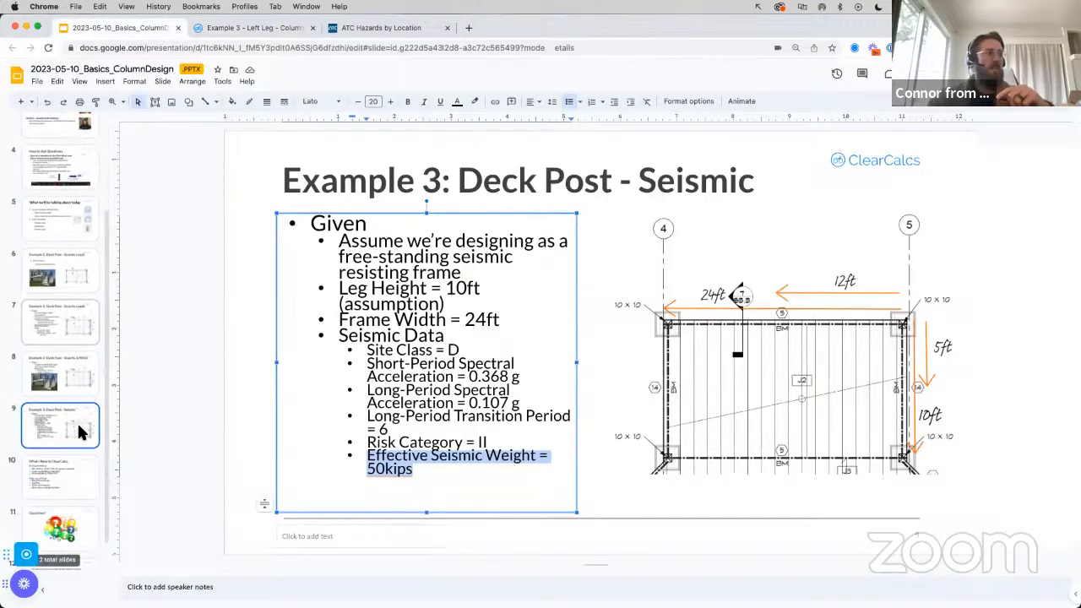
pyautogui.click(68, 463)
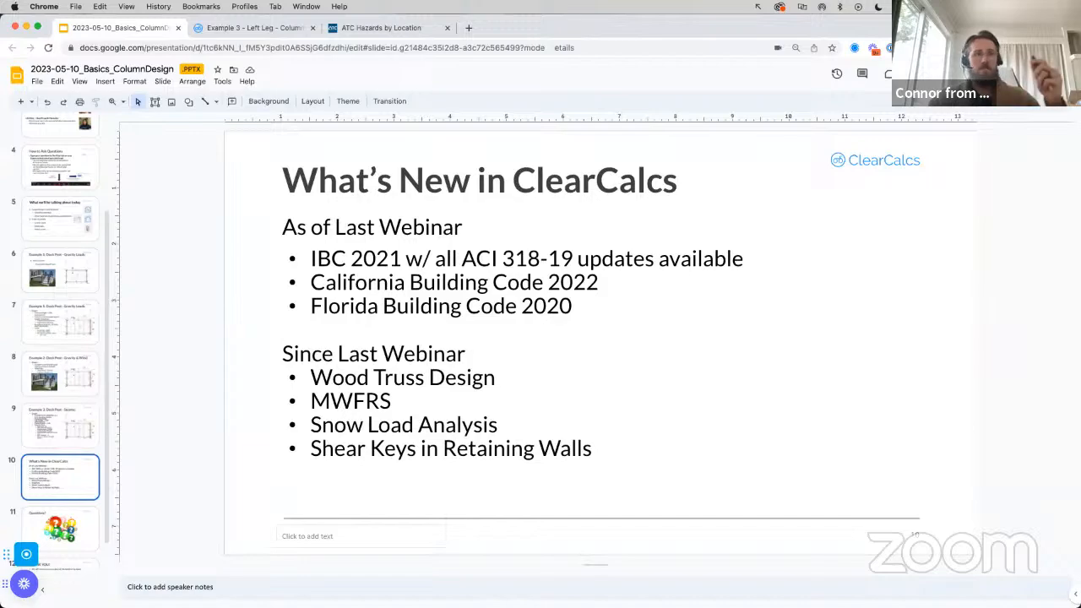
pyautogui.press('super+Return')
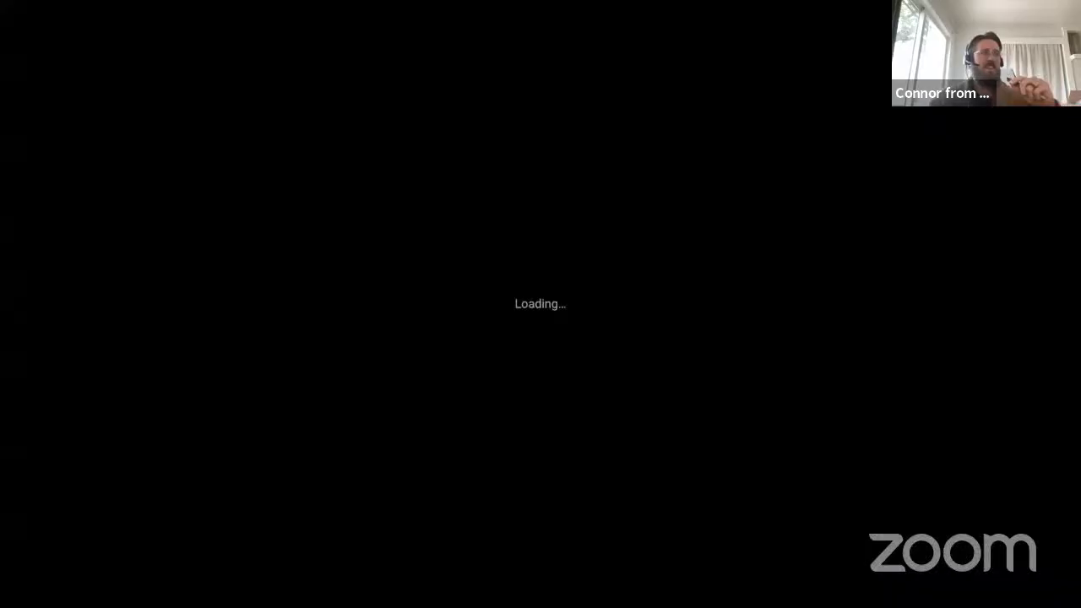
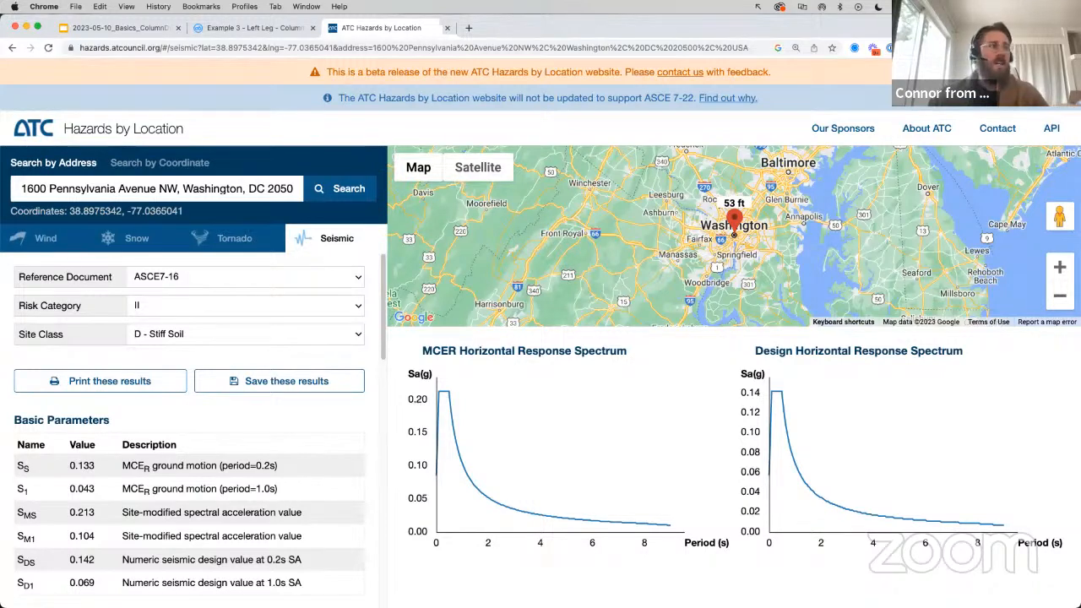
# - Return to ClearCalcs and review the wood species offered for the Example 1 - Deck Post's size and grade, keeping the current selection
pyautogui.click(230, 30)
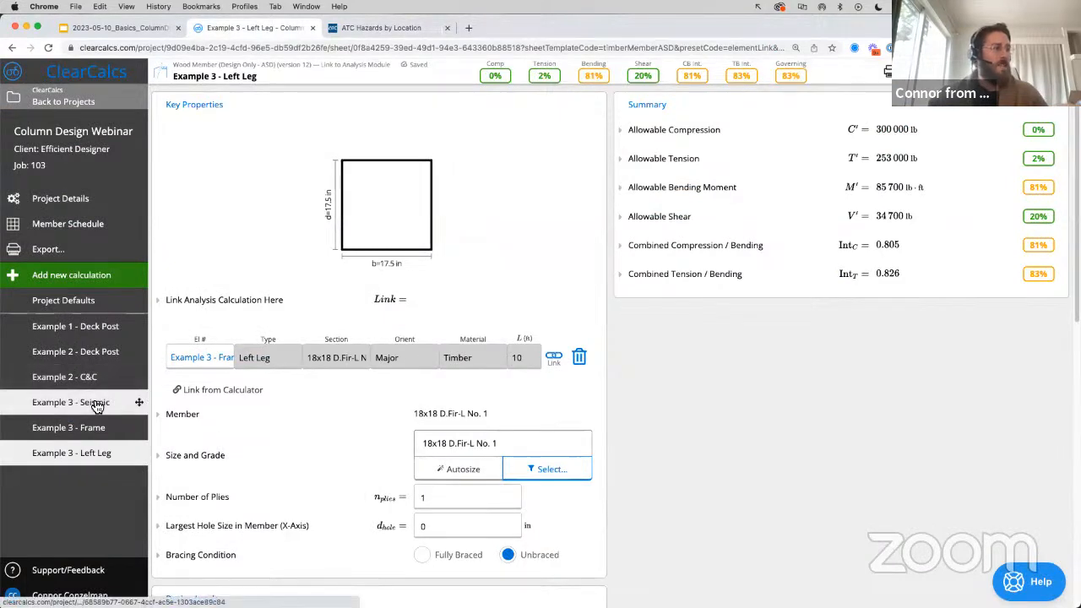
pyautogui.moveTo(101, 354); pyautogui.dragTo(106, 345)
pyautogui.click(105, 332)
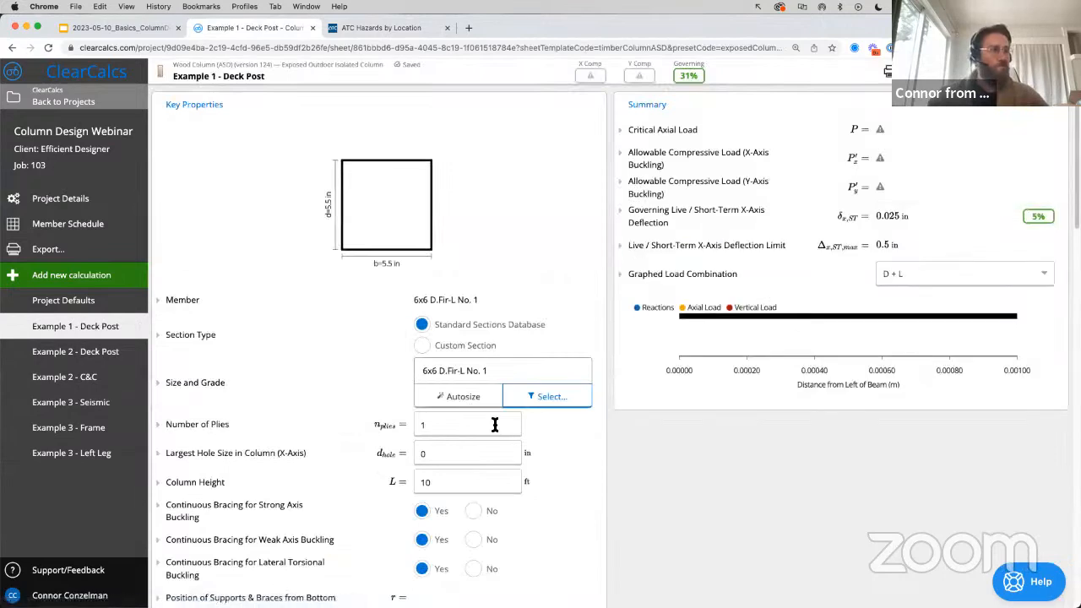
pyautogui.click(541, 406)
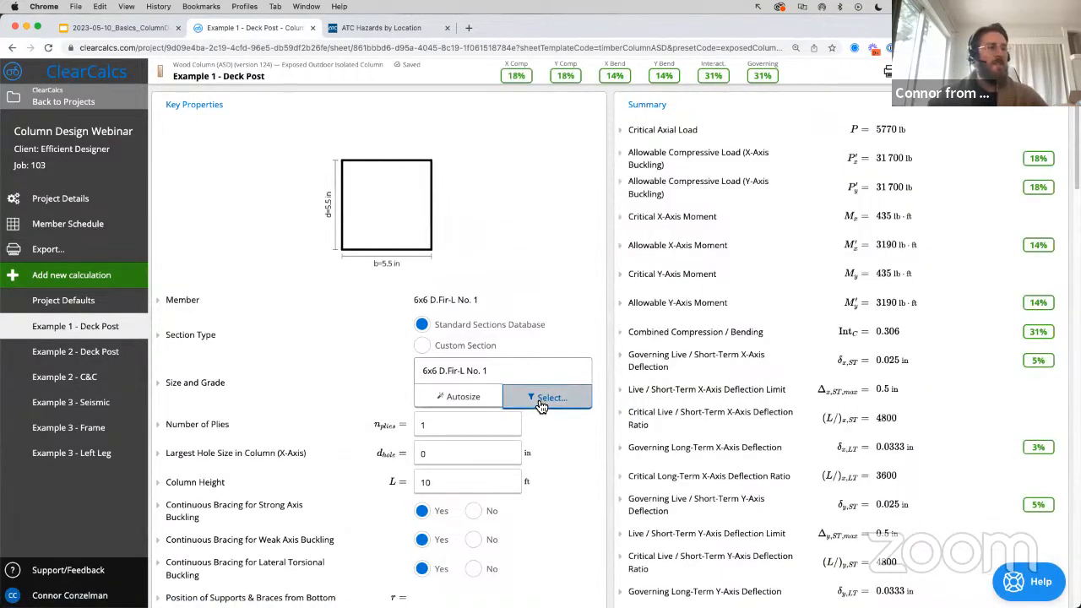
pyautogui.click(428, 174)
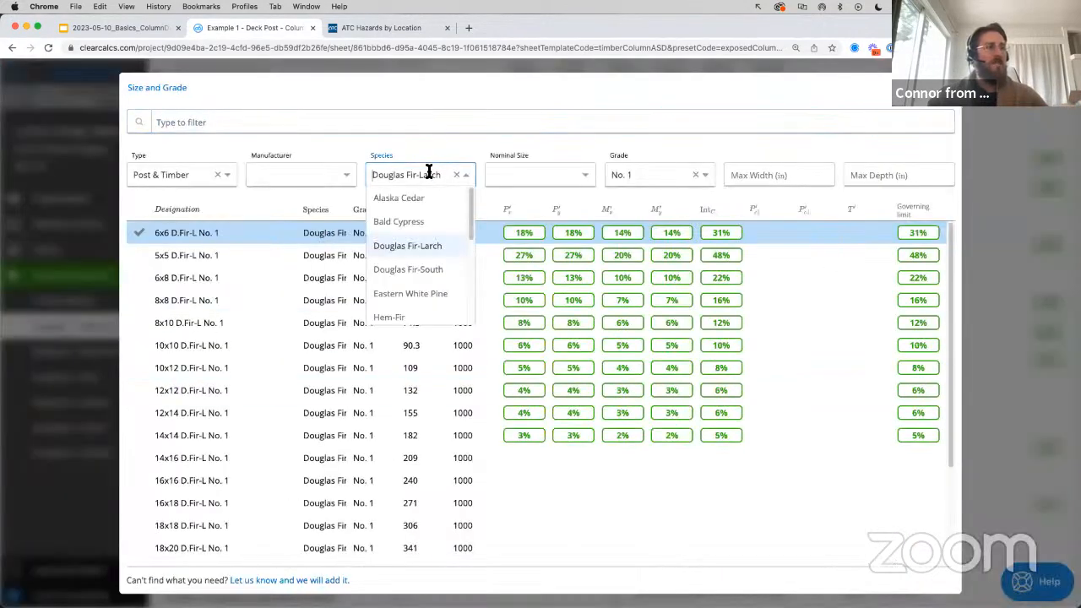
pyautogui.scroll(-3, 434, 218)
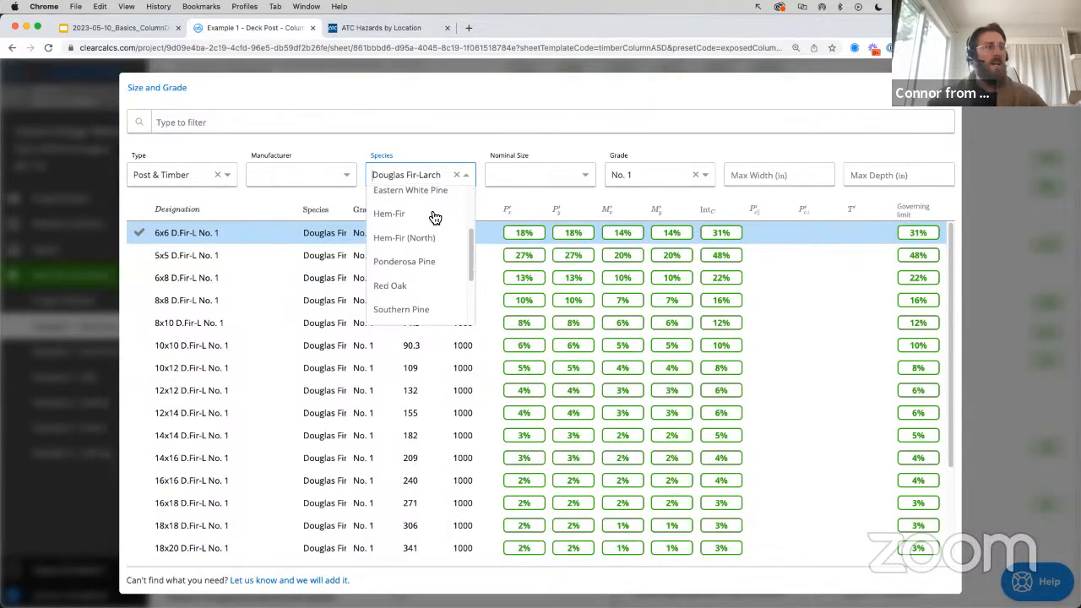
pyautogui.scroll(-4, 434, 218)
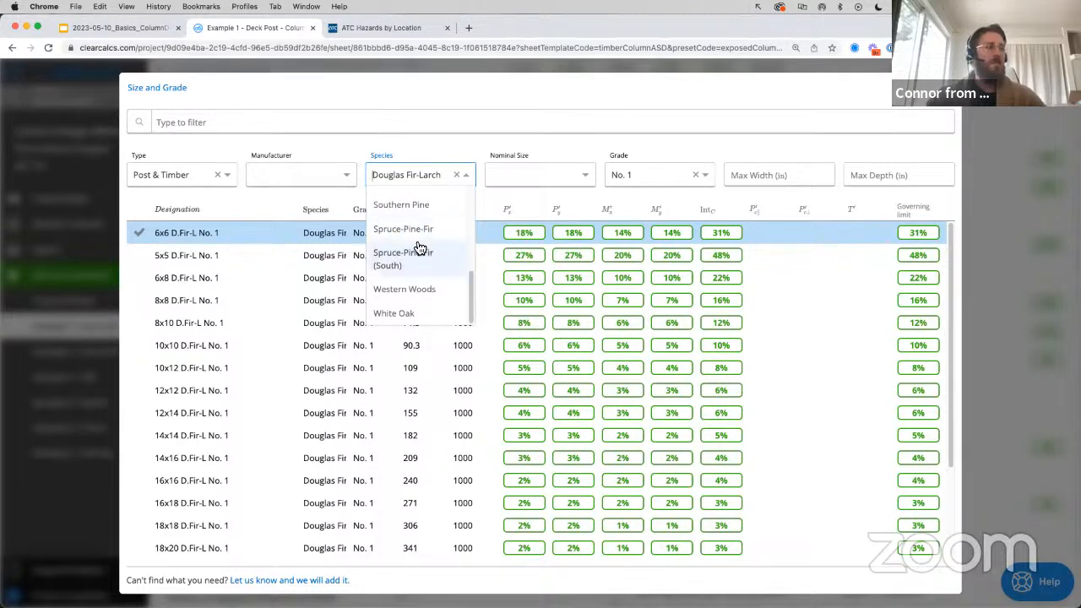
pyautogui.scroll(8, 418, 238)
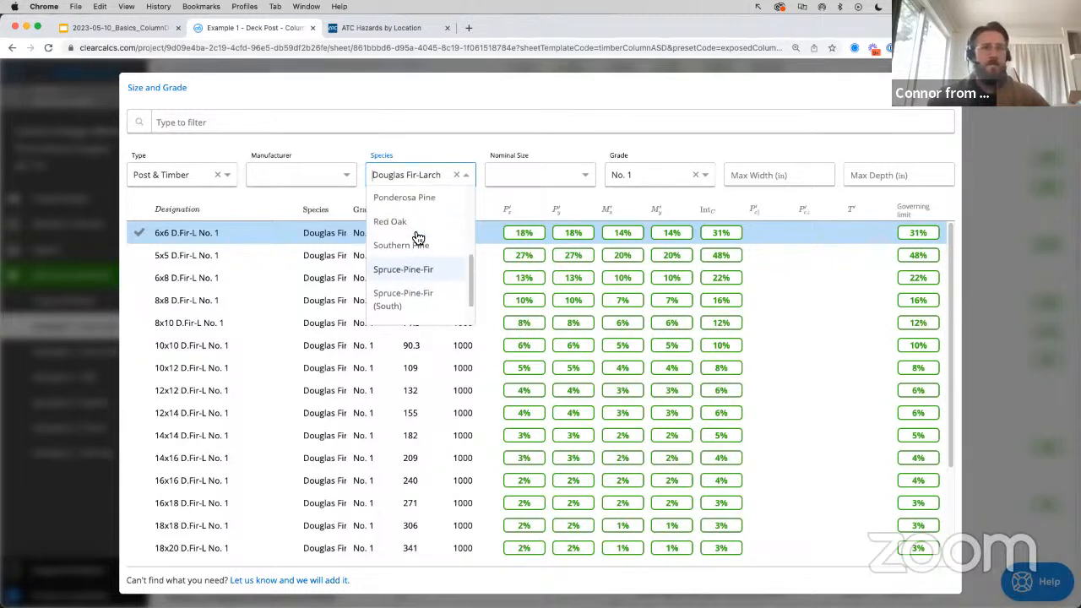
pyautogui.click(824, 99)
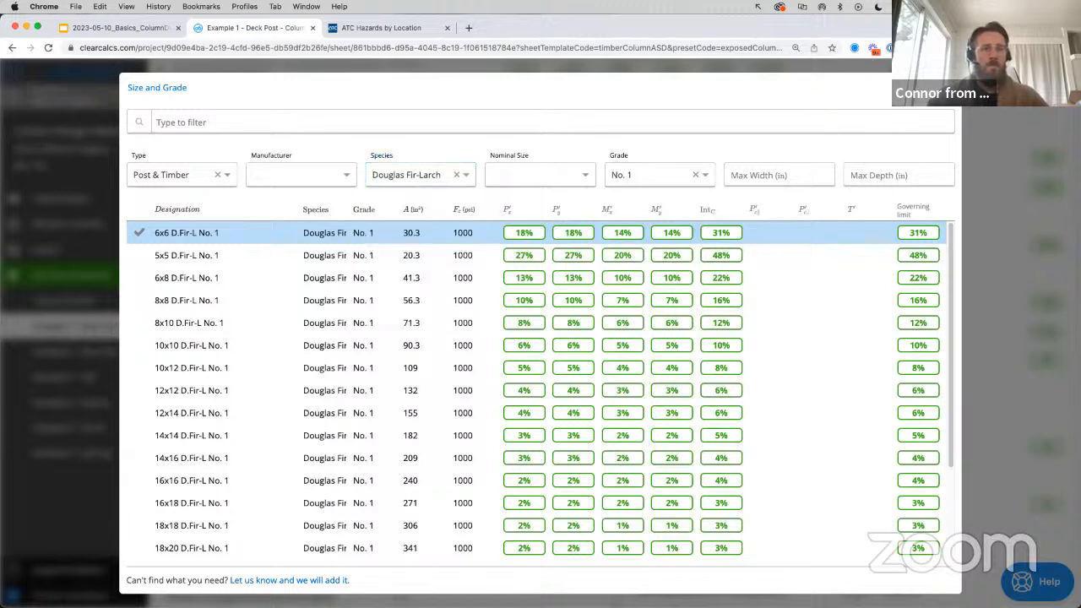
pyautogui.press('Escape')
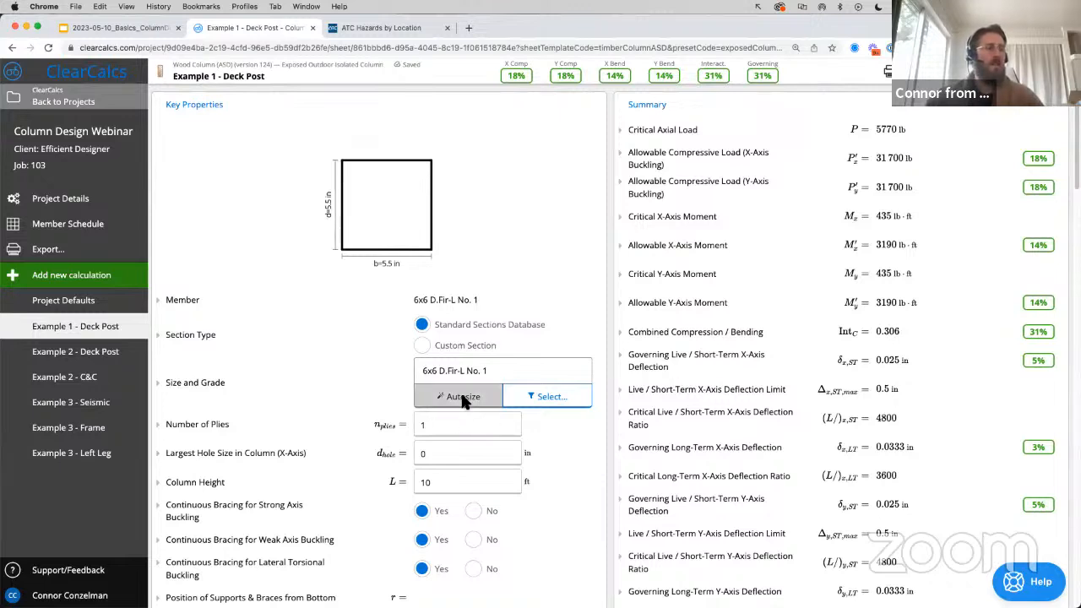
# - Set the Example 1 deck post to 2 plies, clear the Post & Timber type filter and choose 2x6 D.Fir-L No. 1
pyautogui.click(451, 425)
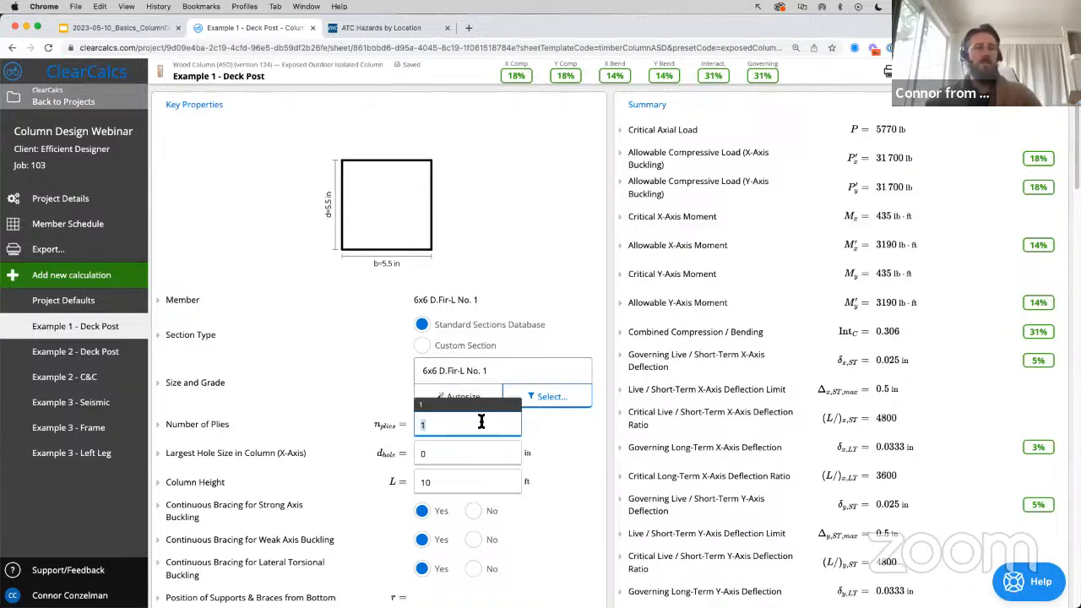
pyautogui.write('2')
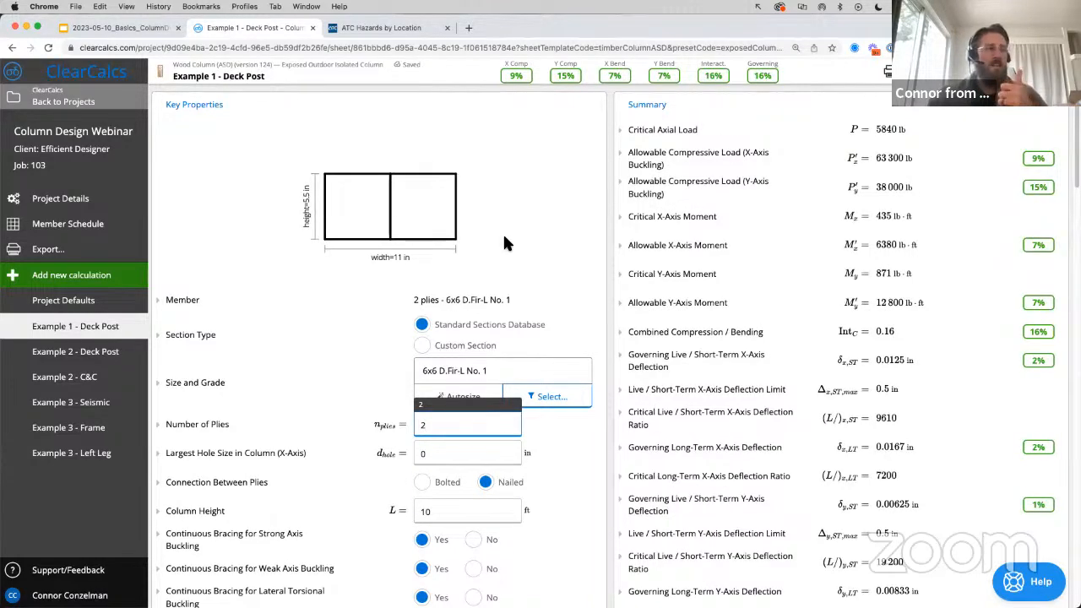
pyautogui.click(536, 279)
pyautogui.click(525, 399)
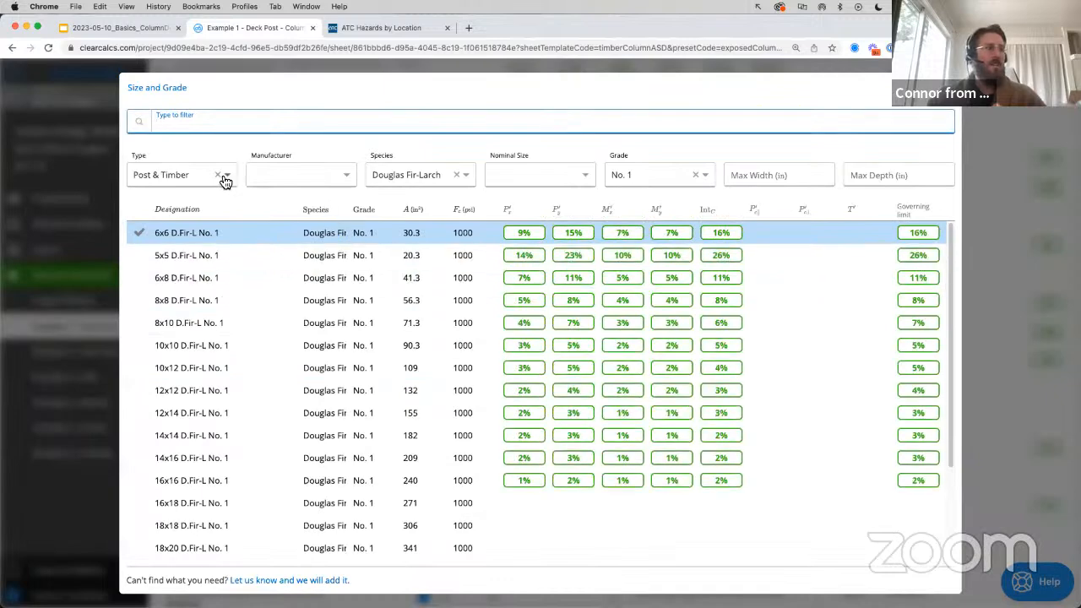
pyautogui.click(217, 174)
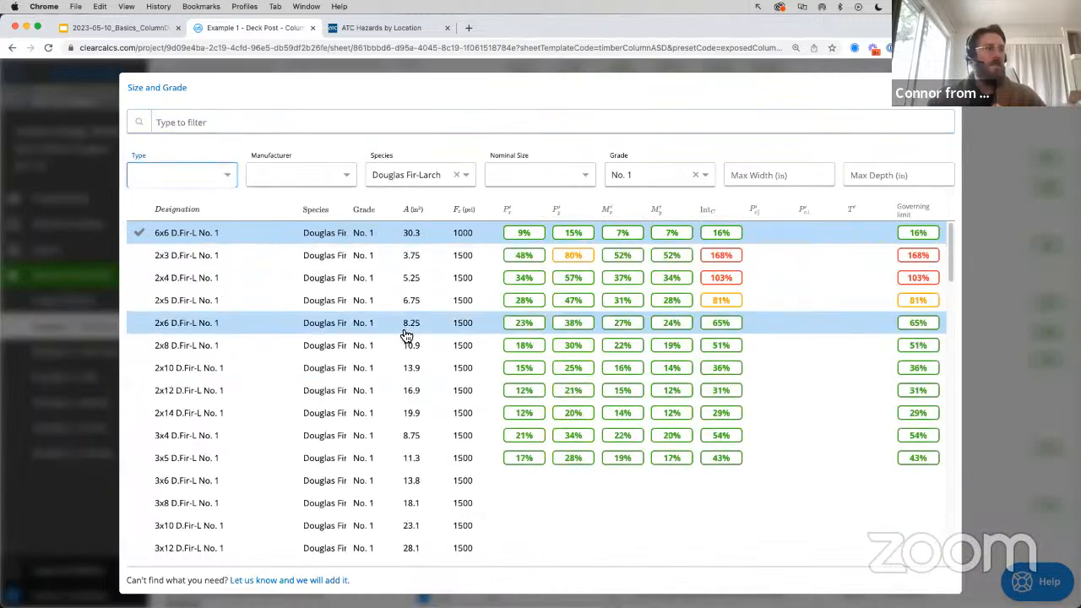
pyautogui.click(369, 331)
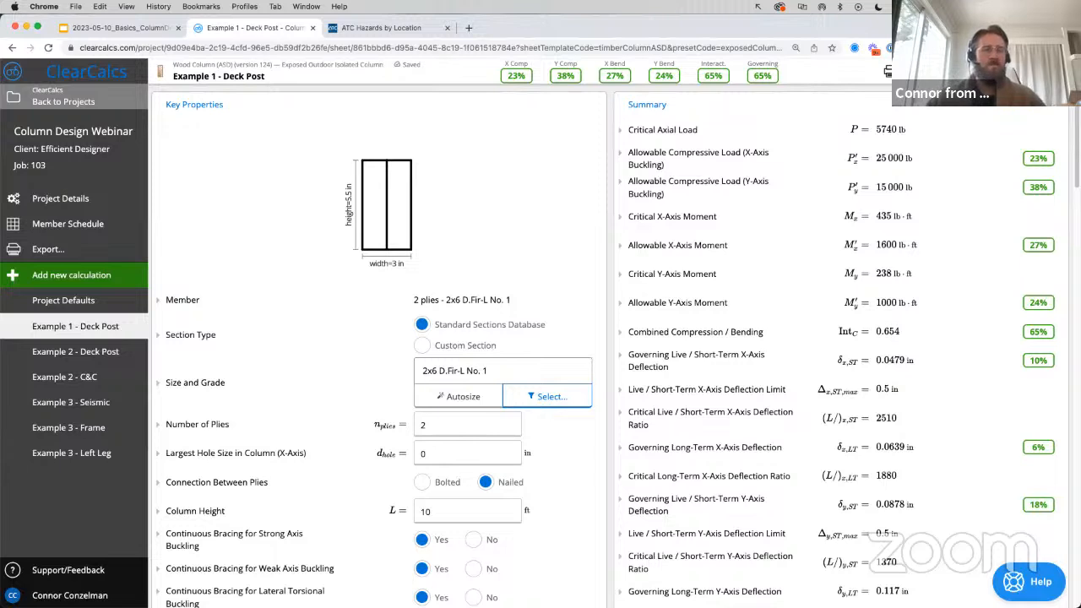
# - Open the help chat to view its message form, and close it without sending anything
pyautogui.click(1043, 581)
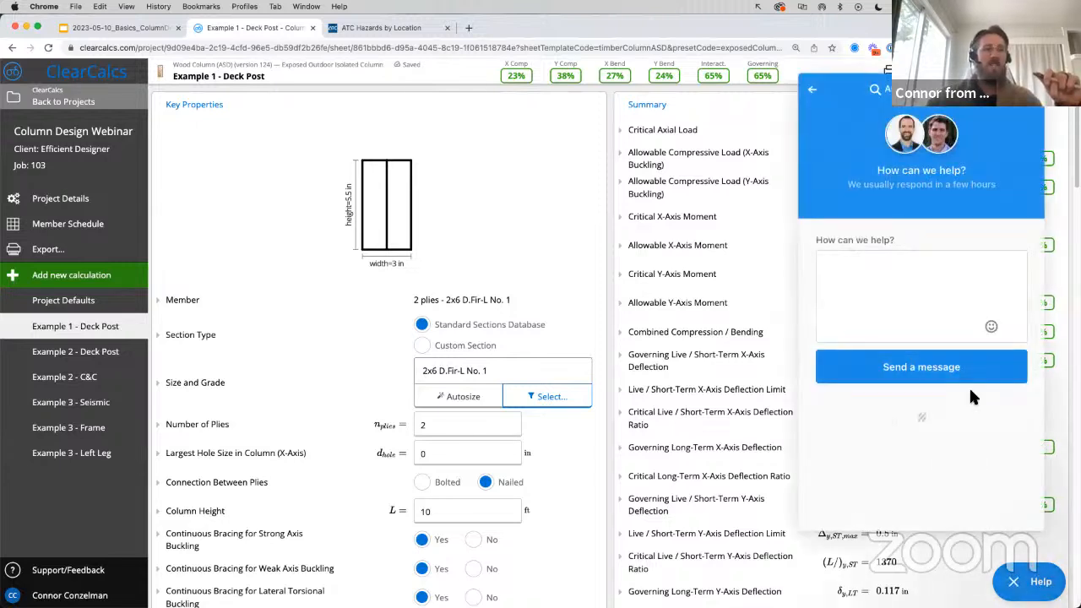
pyautogui.click(923, 294)
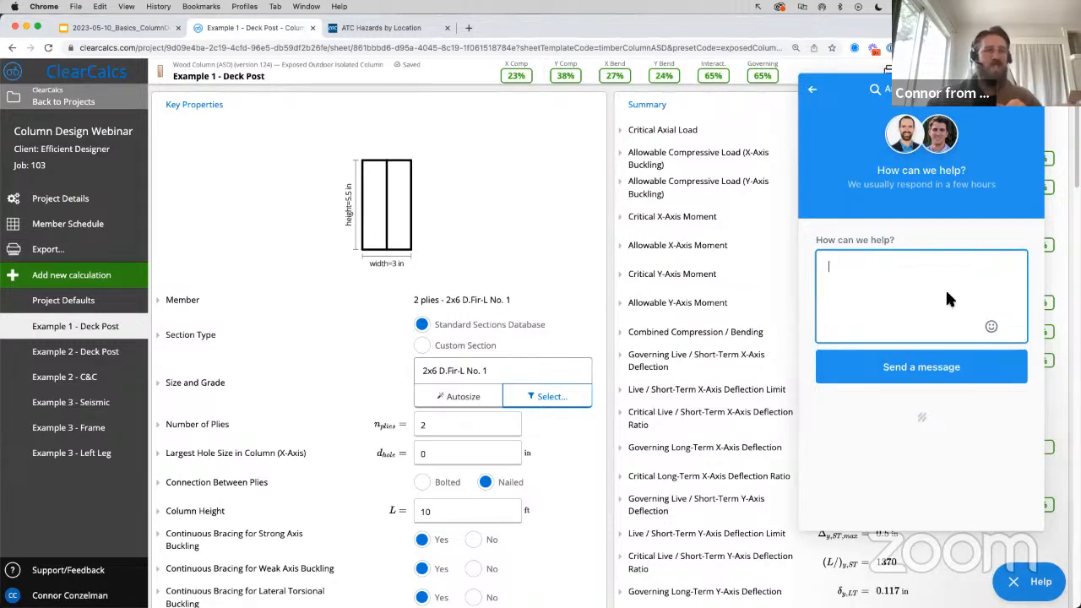
pyautogui.click(1019, 581)
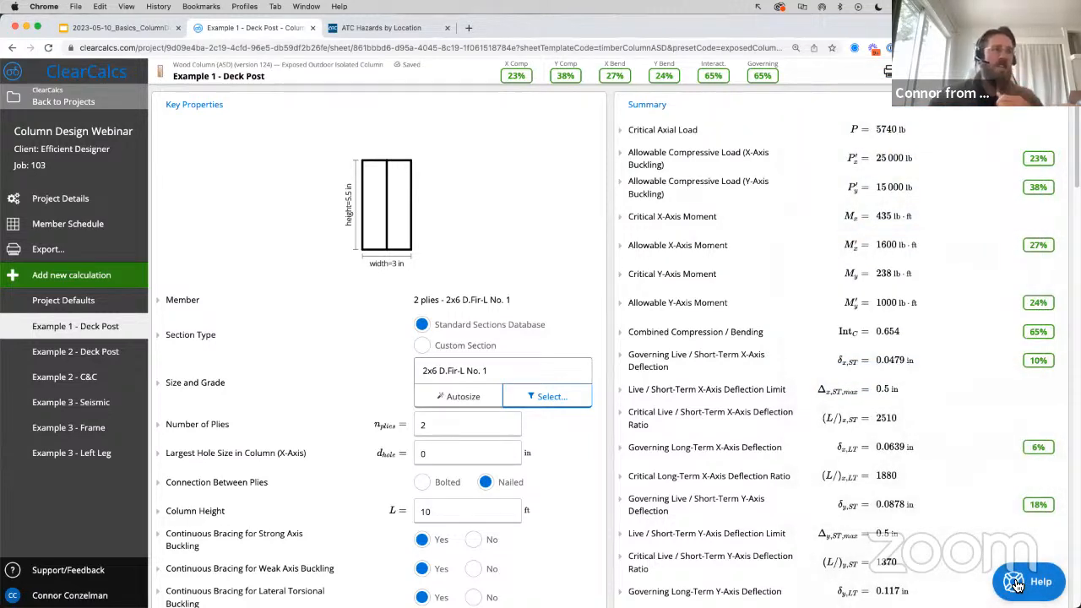